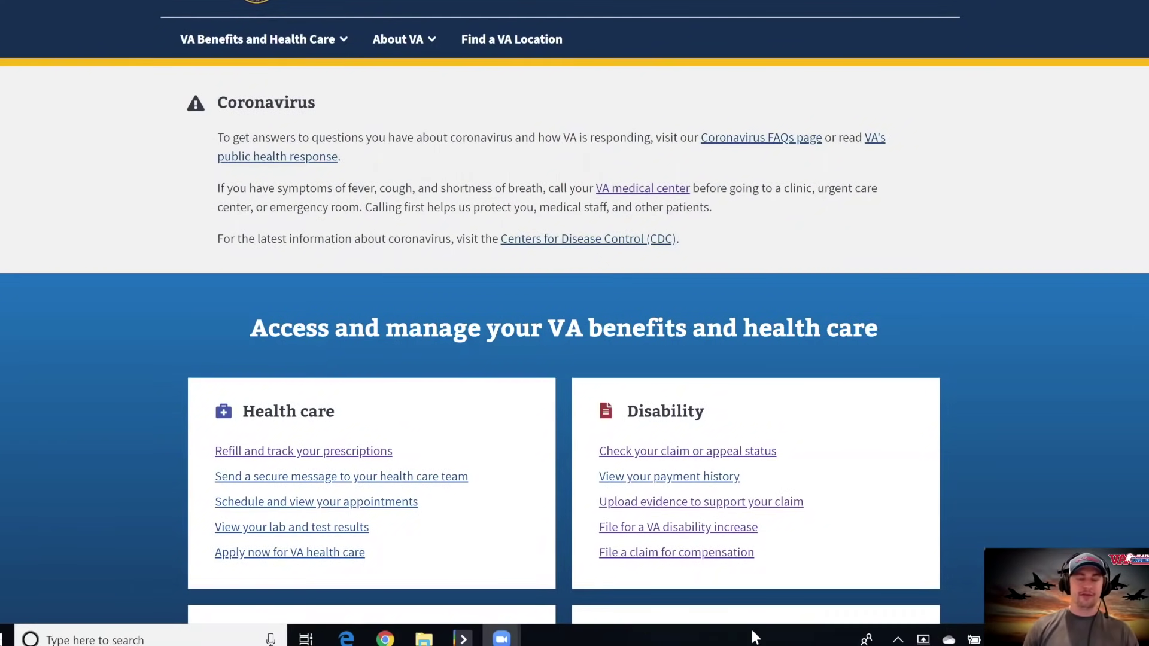
# Step: Open the Sign in to VA.gov dialog with its DS Logon, My HealtheVet and ID.me options
pyautogui.scroll(-3, 793, 512)
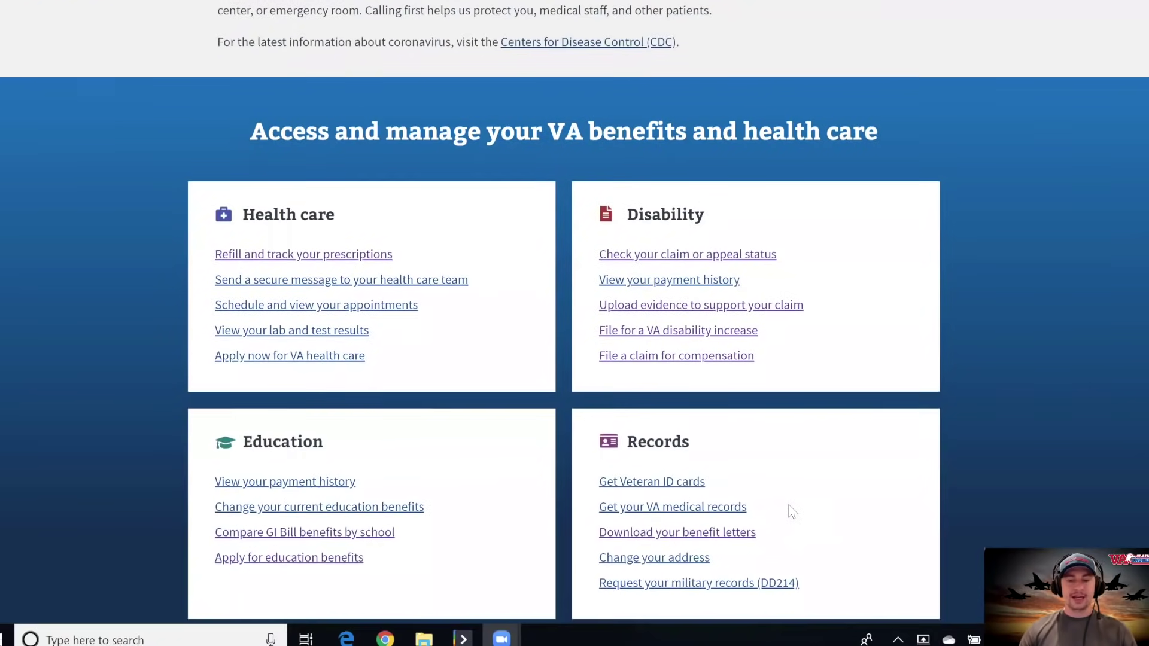
pyautogui.scroll(3, 790, 509)
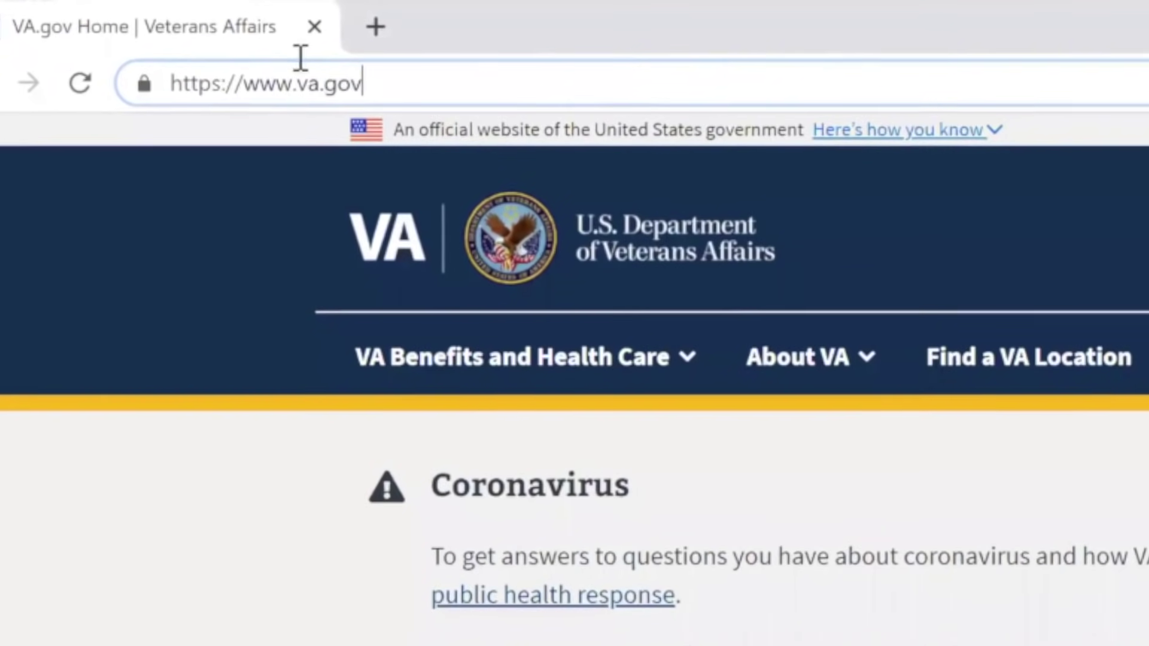
pyautogui.click(203, 34)
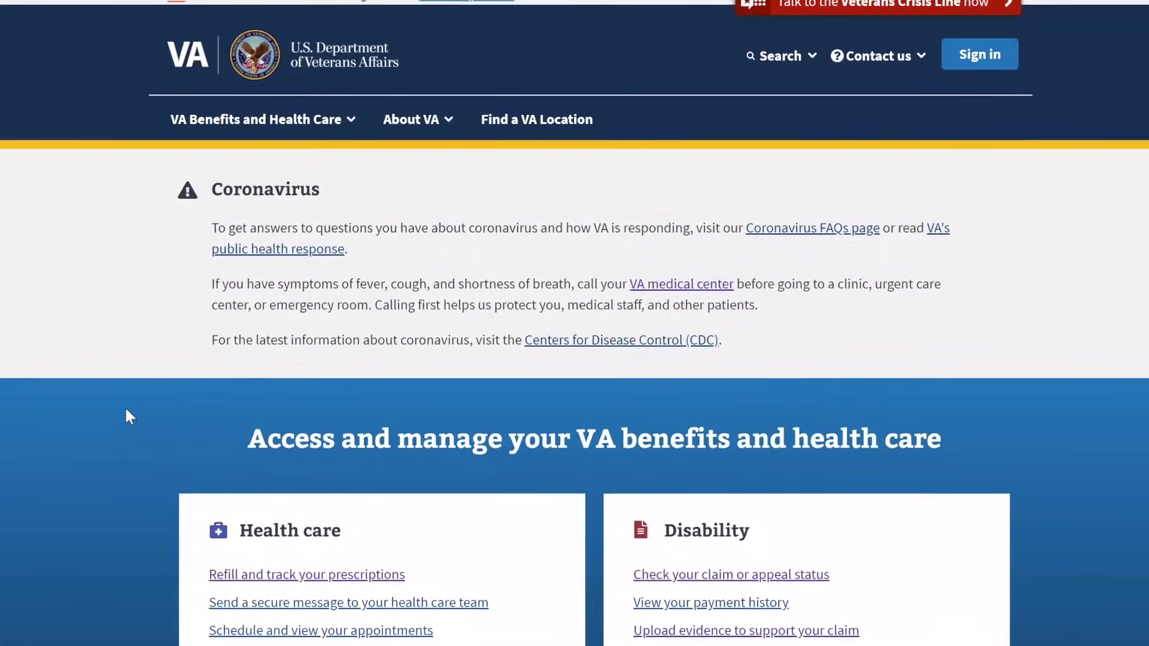
pyautogui.click(537, 120)
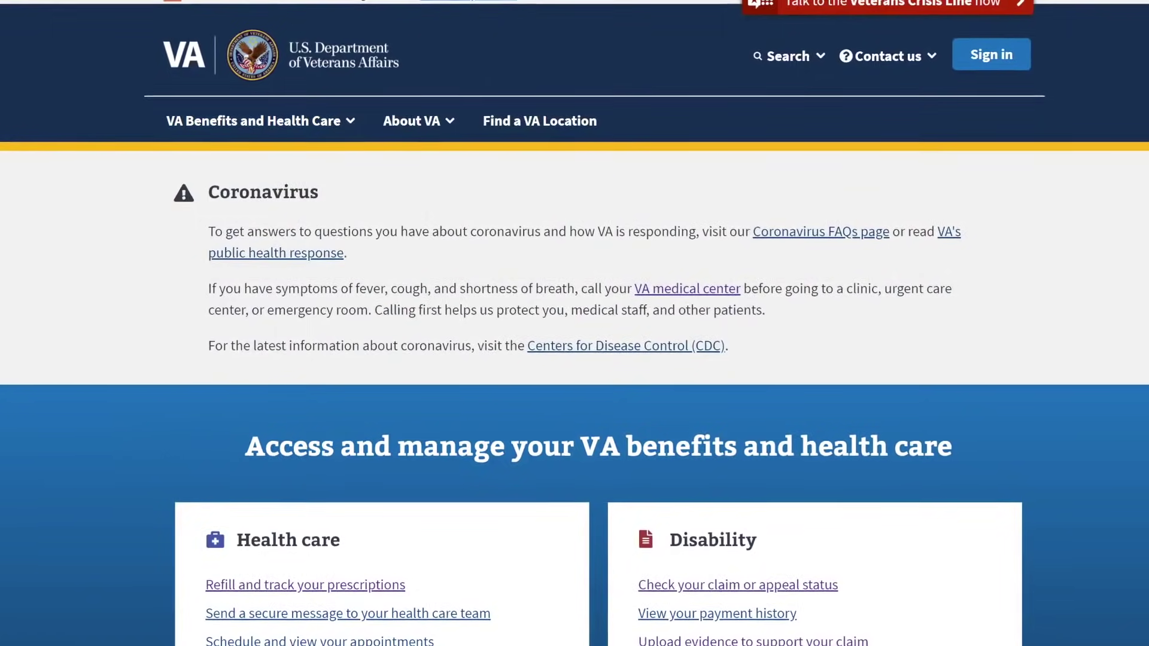
pyautogui.click(1015, 67)
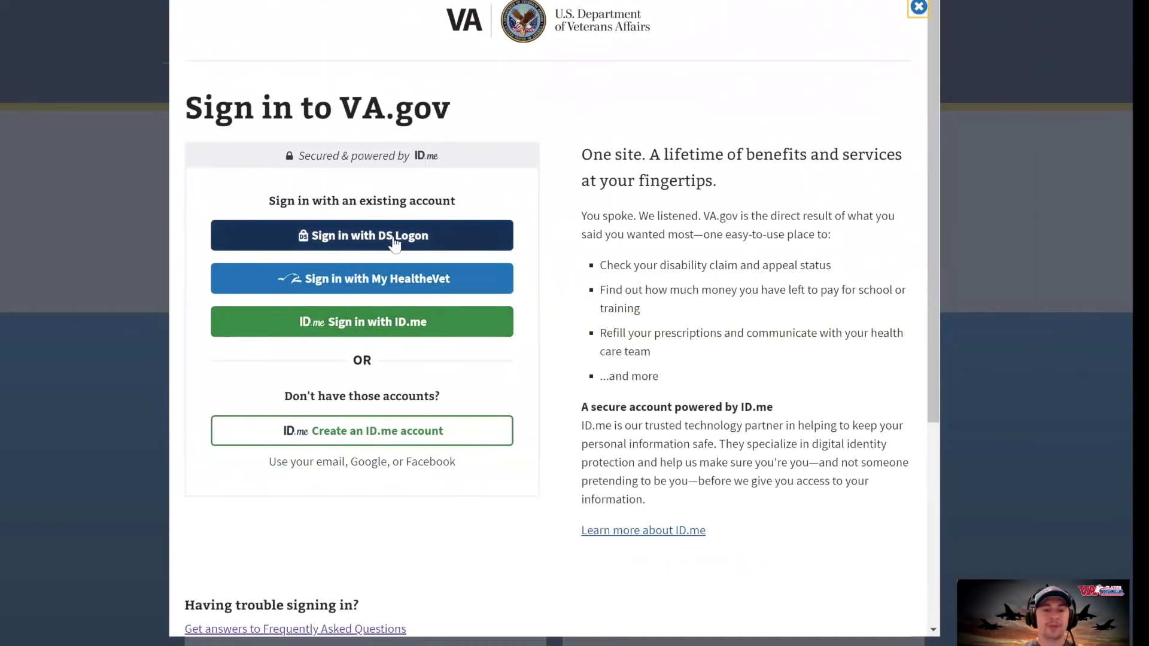
# Step: Choose DS Logon, submit the login details and confirm the security image
pyautogui.click(393, 241)
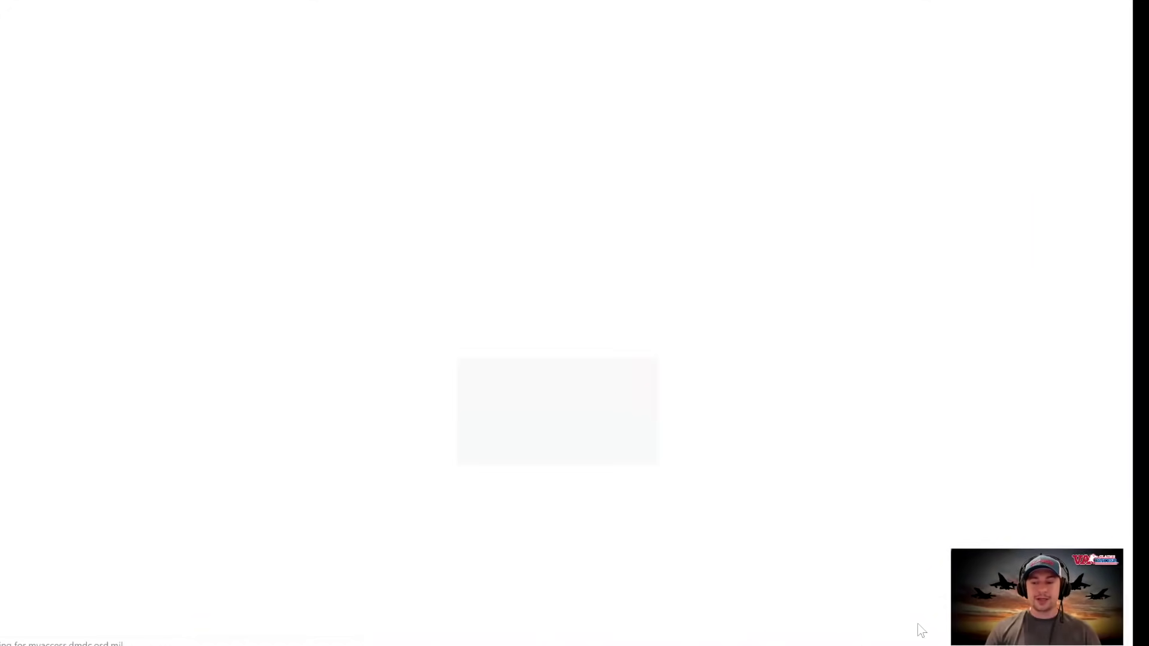
pyautogui.scroll(-1, 768, 425)
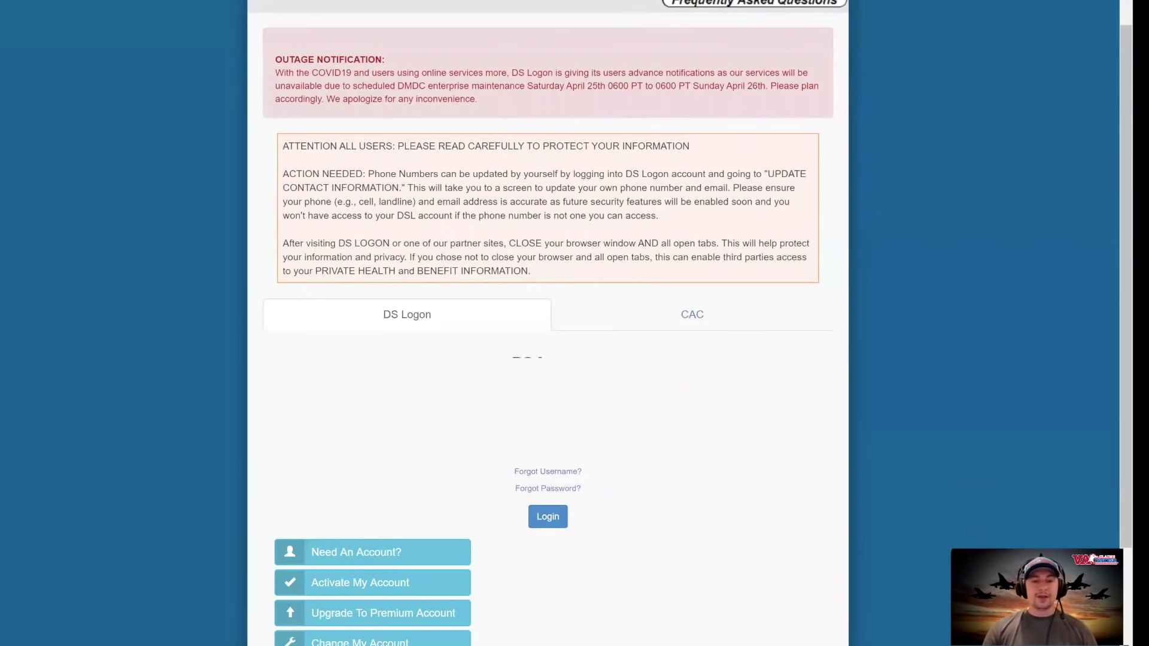
pyautogui.scroll(1, 548, 323)
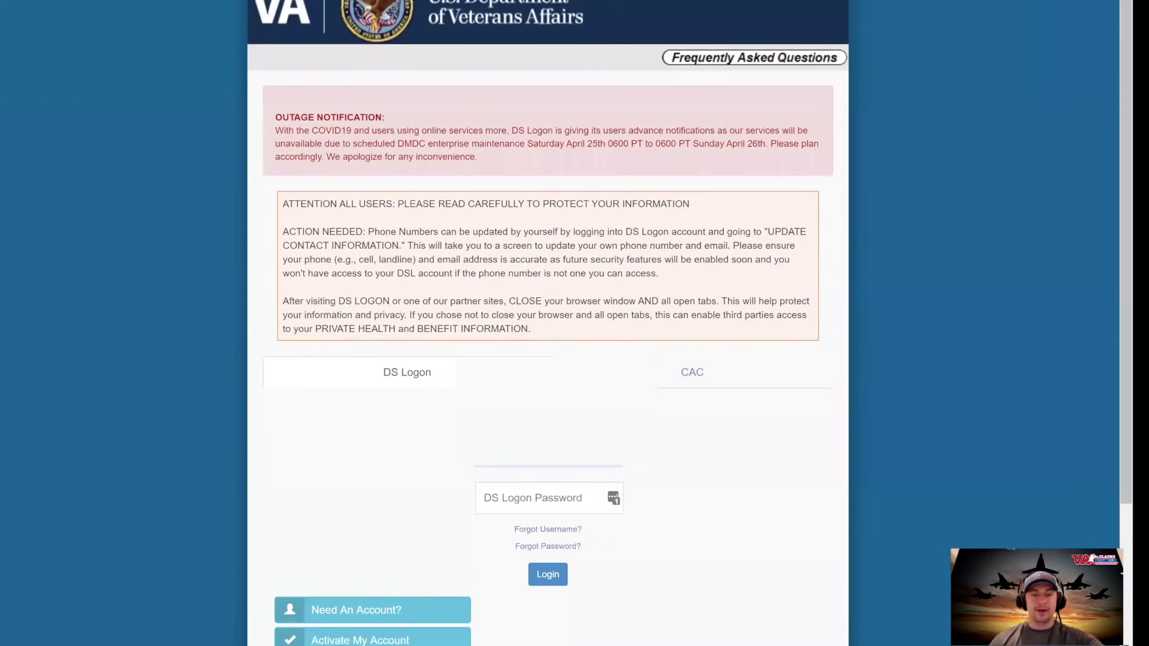
pyautogui.scroll(-1, 548, 323)
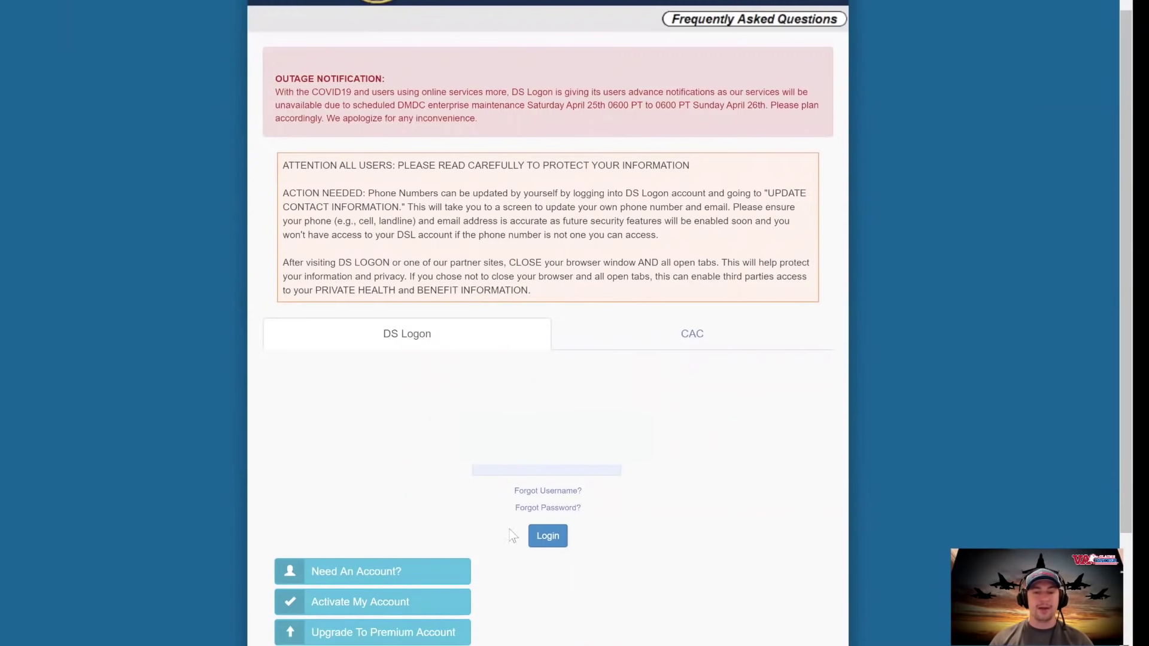
pyautogui.click(554, 538)
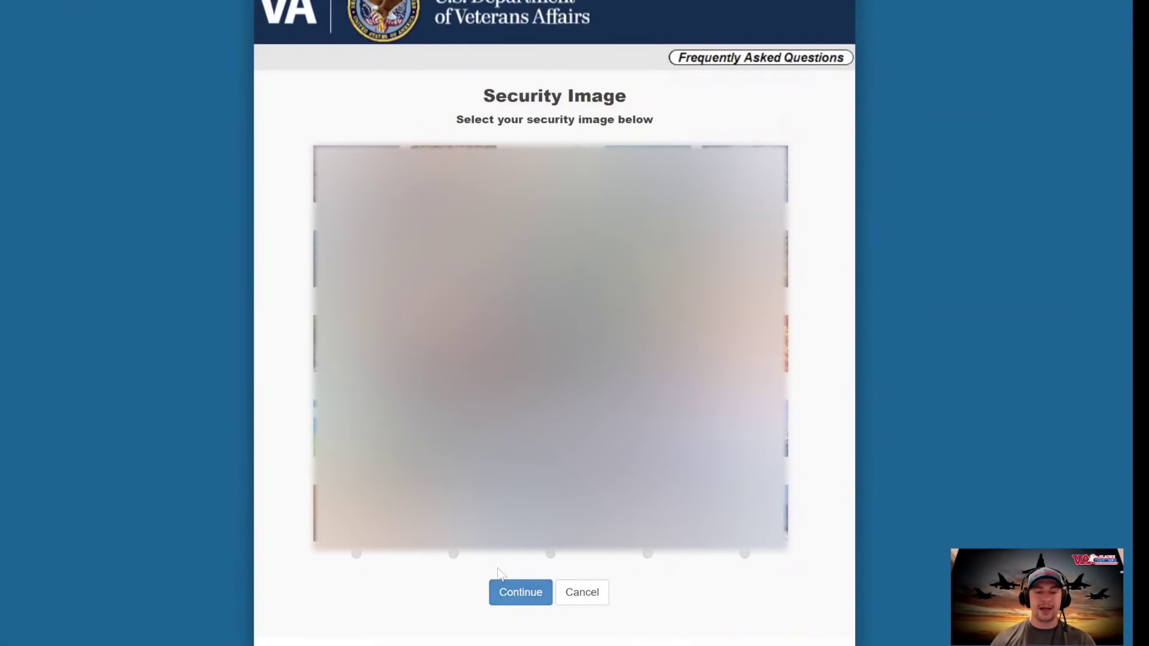
pyautogui.click(513, 593)
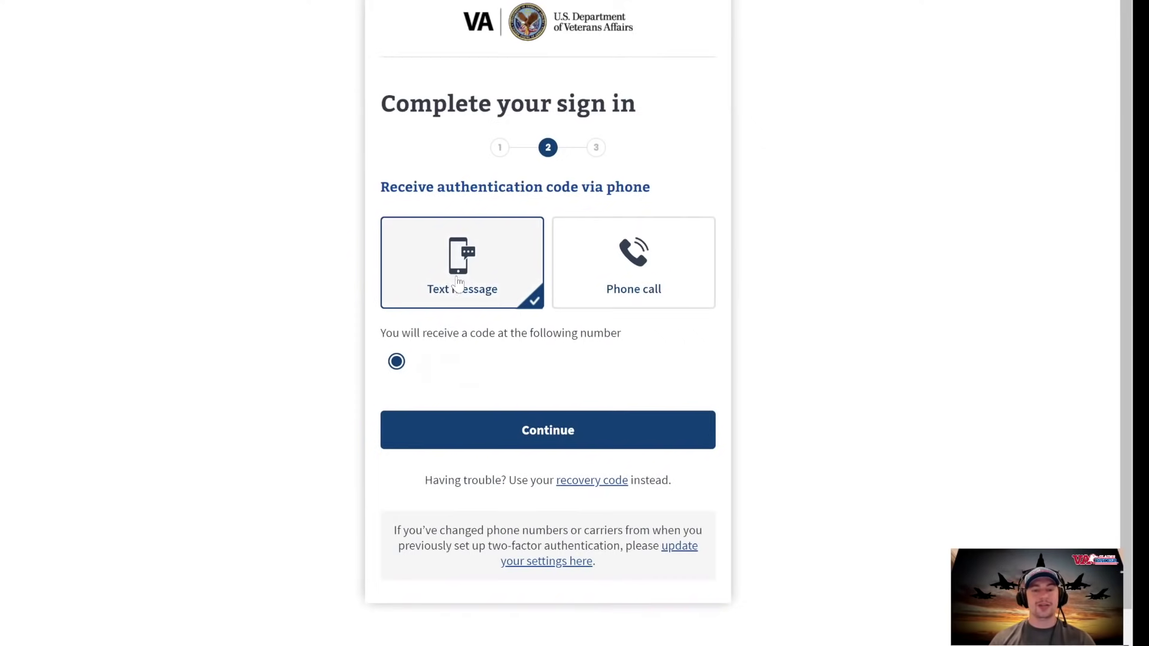
# Step: Get the verification code by text message and enter the 6-digit code to finish signing in
pyautogui.click(539, 431)
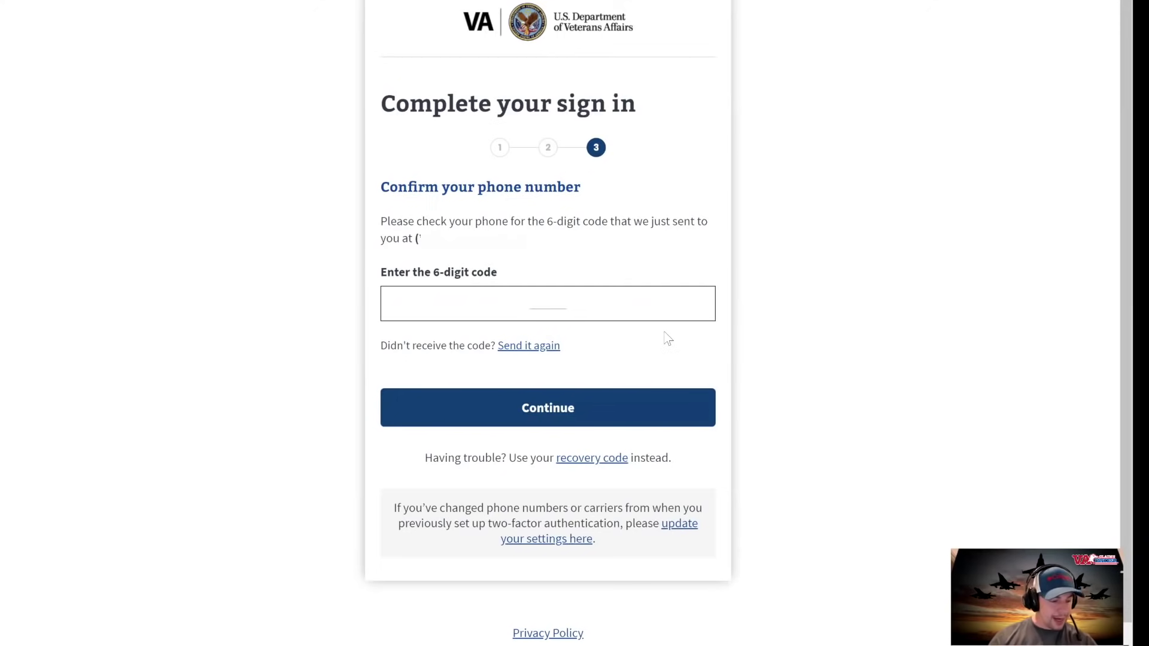
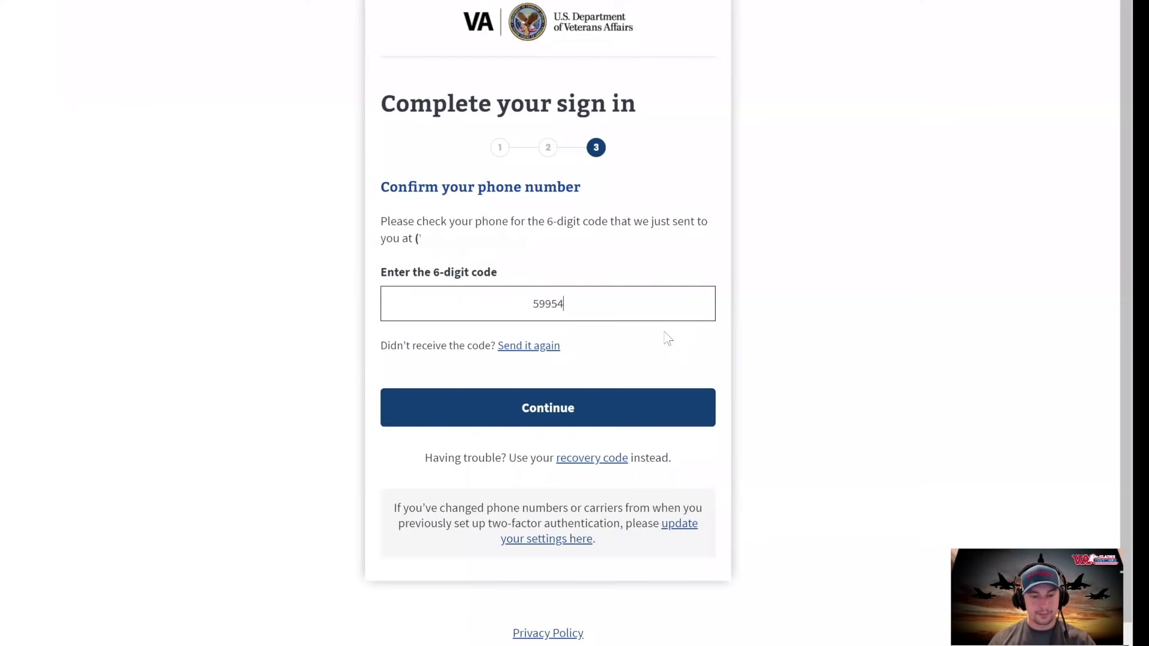
pyautogui.click(580, 408)
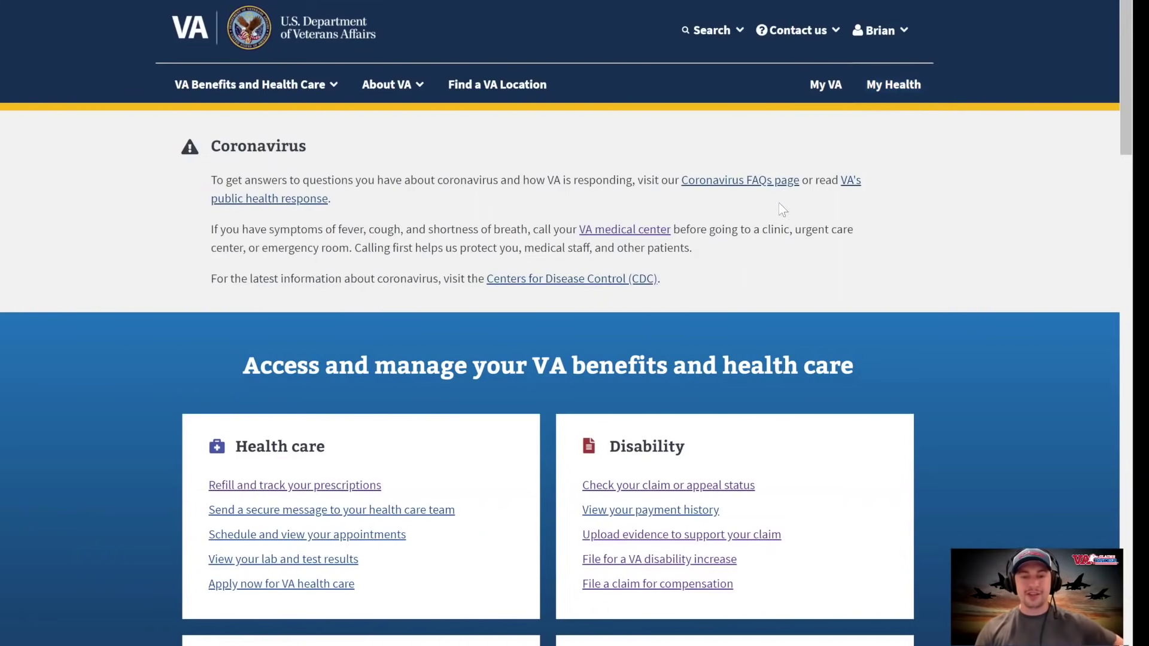
# Step: Open My VA and point out the saved application's last-saved and expiry dates
pyautogui.scroll(-1, 855, 127)
pyautogui.scroll(1, 856, 127)
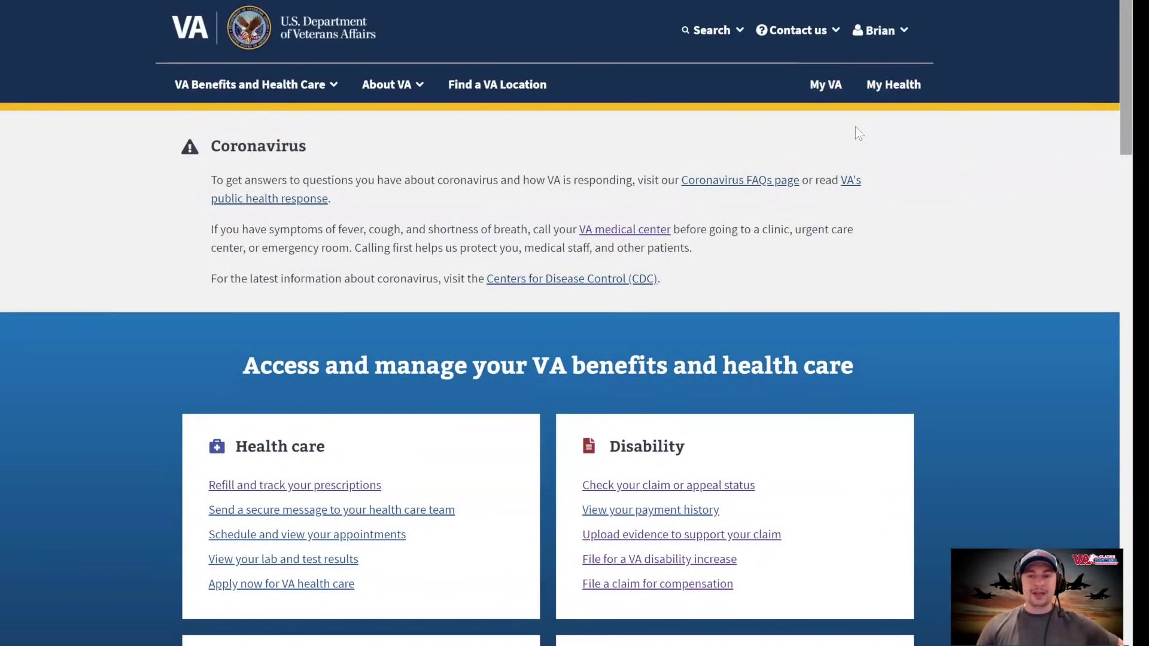
pyautogui.click(825, 84)
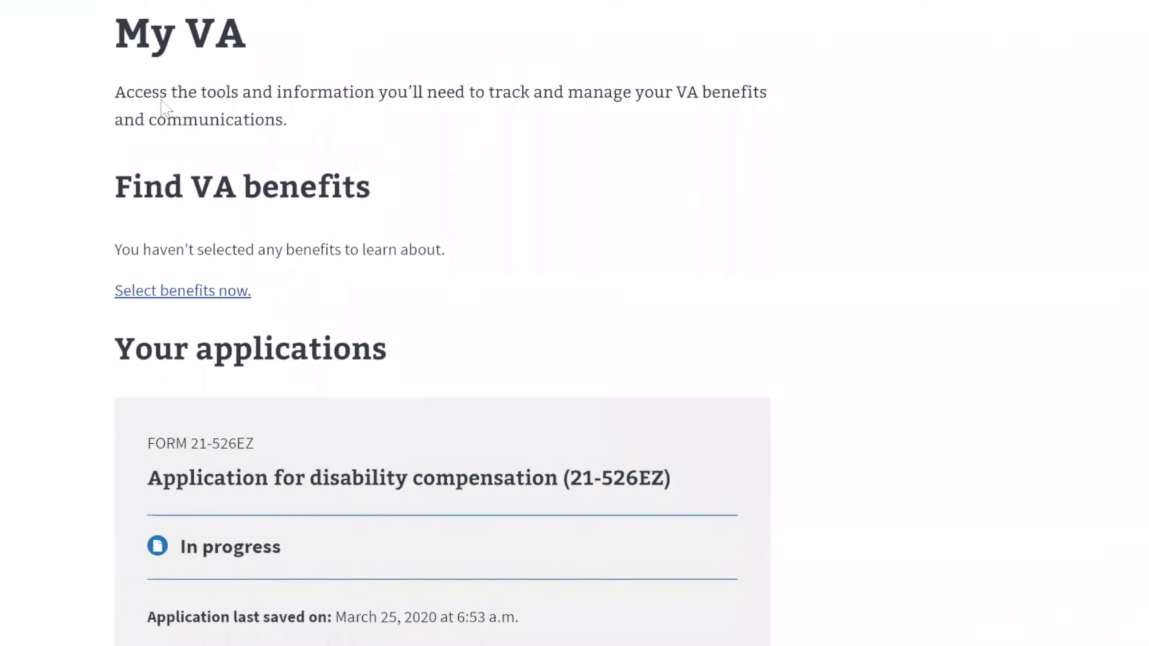
pyautogui.scroll(-4, 231, 108)
pyautogui.scroll(-1, 168, 39)
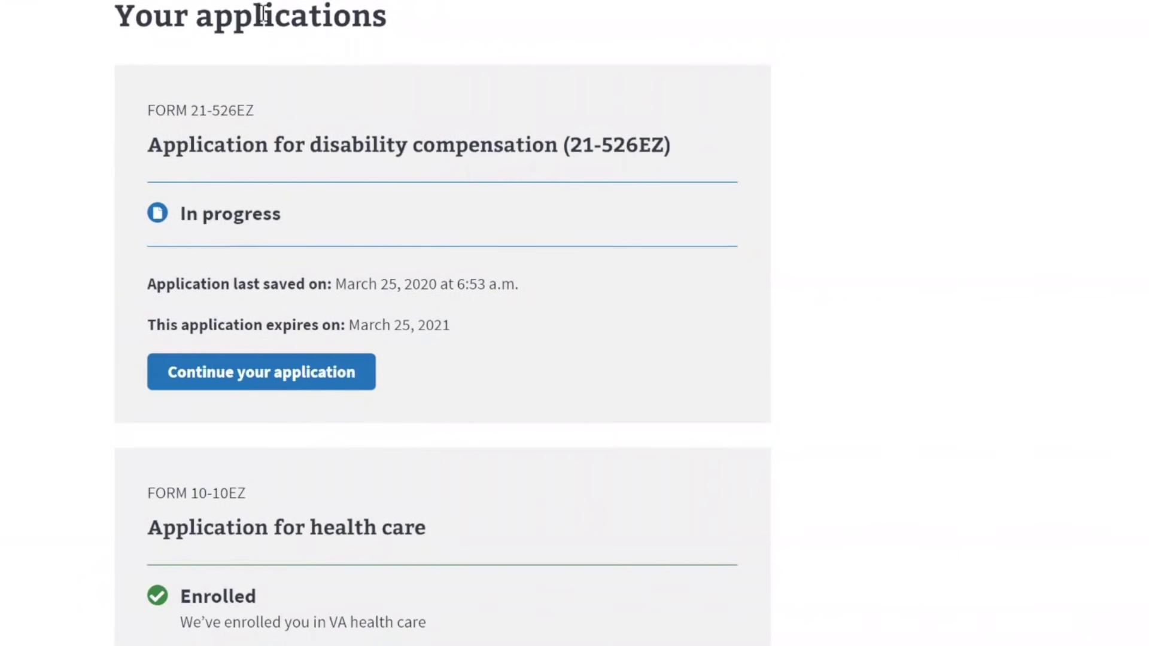
pyautogui.moveTo(389, 25); pyautogui.dragTo(164, 81)
pyautogui.click(5, 103)
pyautogui.scroll(-2, 24, 114)
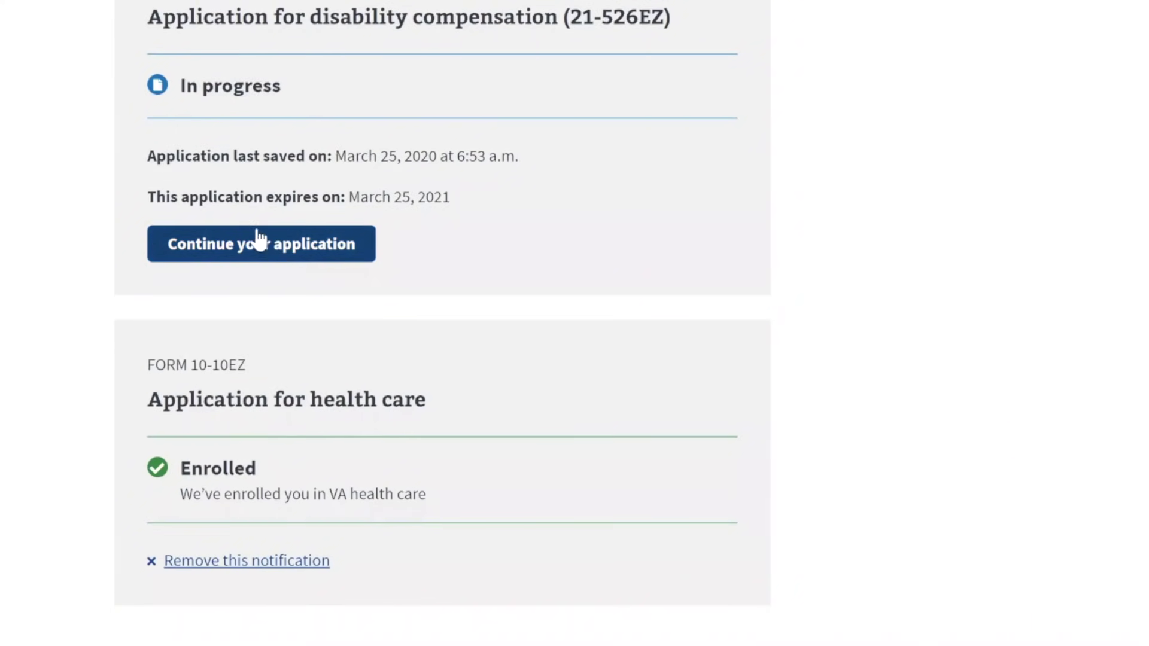
pyautogui.moveTo(147, 157); pyautogui.dragTo(551, 200)
pyautogui.click(556, 226)
# Step: Review the Refill prescriptions section of the My VA dashboard
pyautogui.scroll(-4, 555, 226)
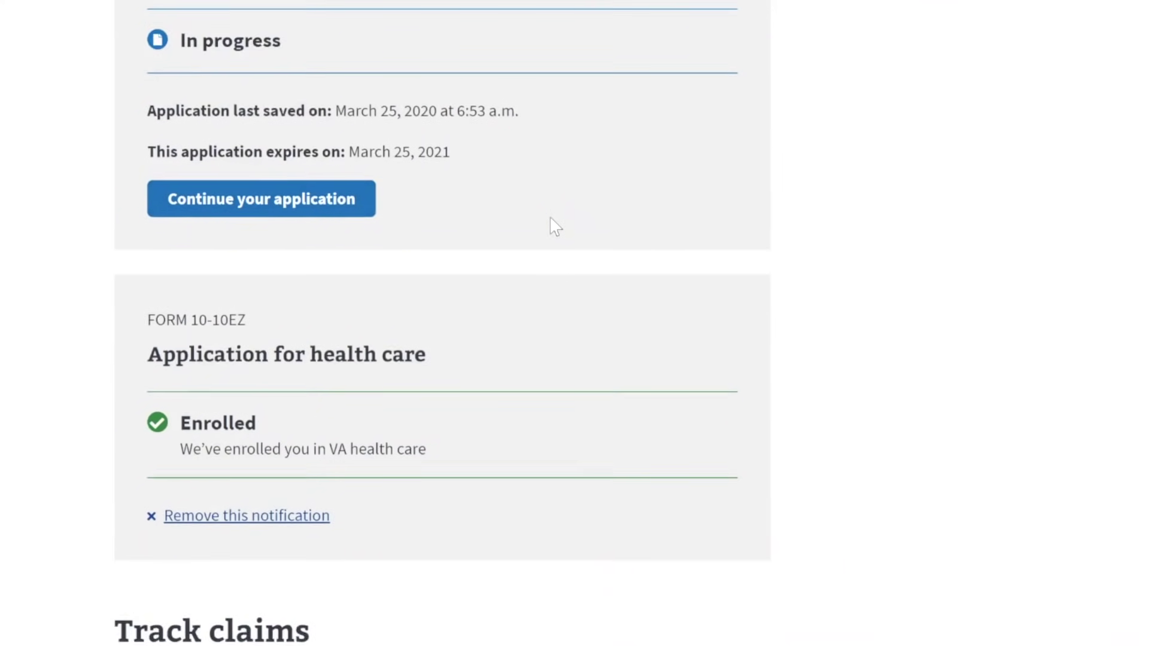
pyautogui.scroll(-1, 172, 128)
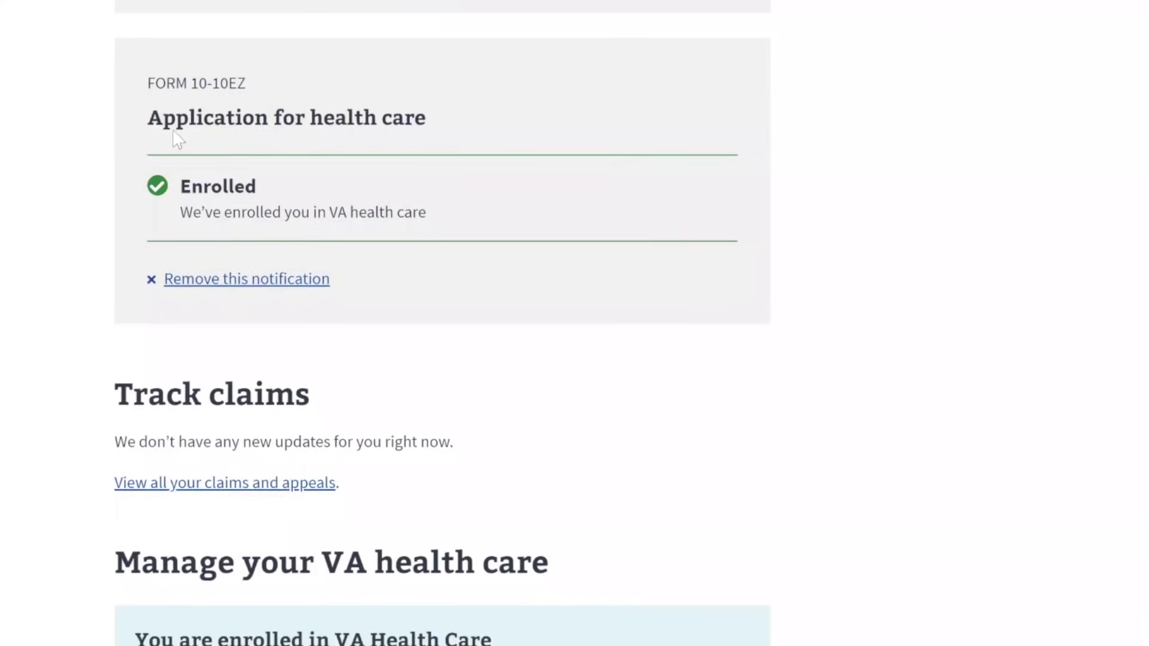
pyautogui.moveTo(163, 120)
pyautogui.mouseDown()
pyautogui.moveTo(436, 113)
pyautogui.moveTo(426, 117)
pyautogui.mouseUp()
pyautogui.scroll(-1, 426, 117)
pyautogui.scroll(-8, 441, 323)
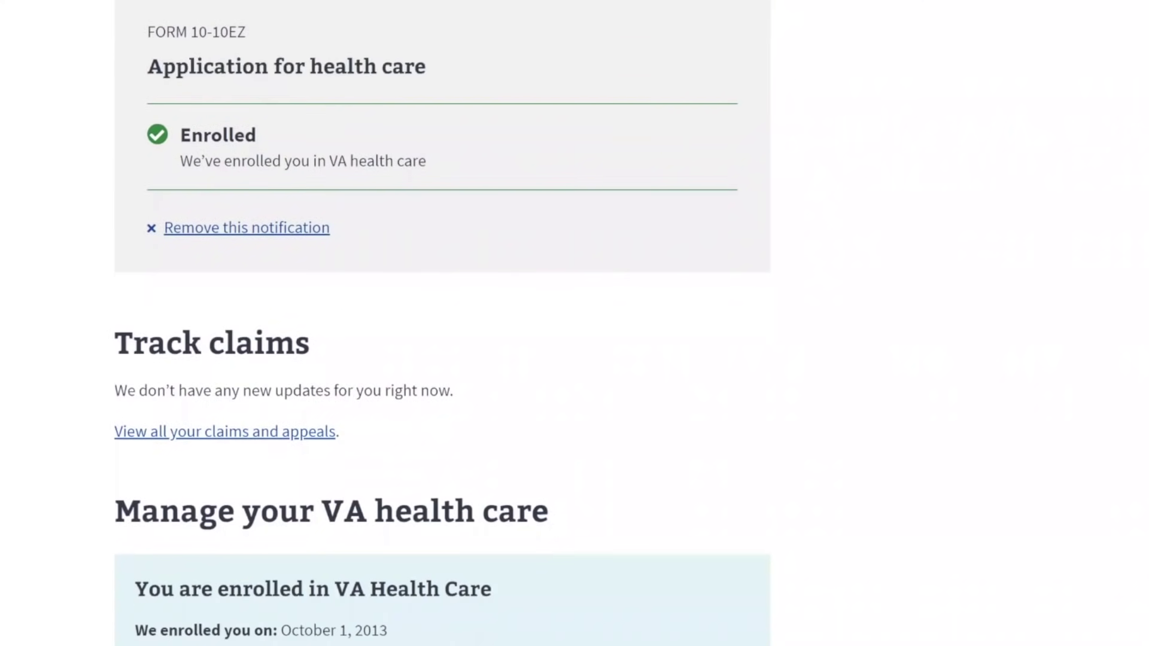
pyautogui.scroll(-5, 56, 87)
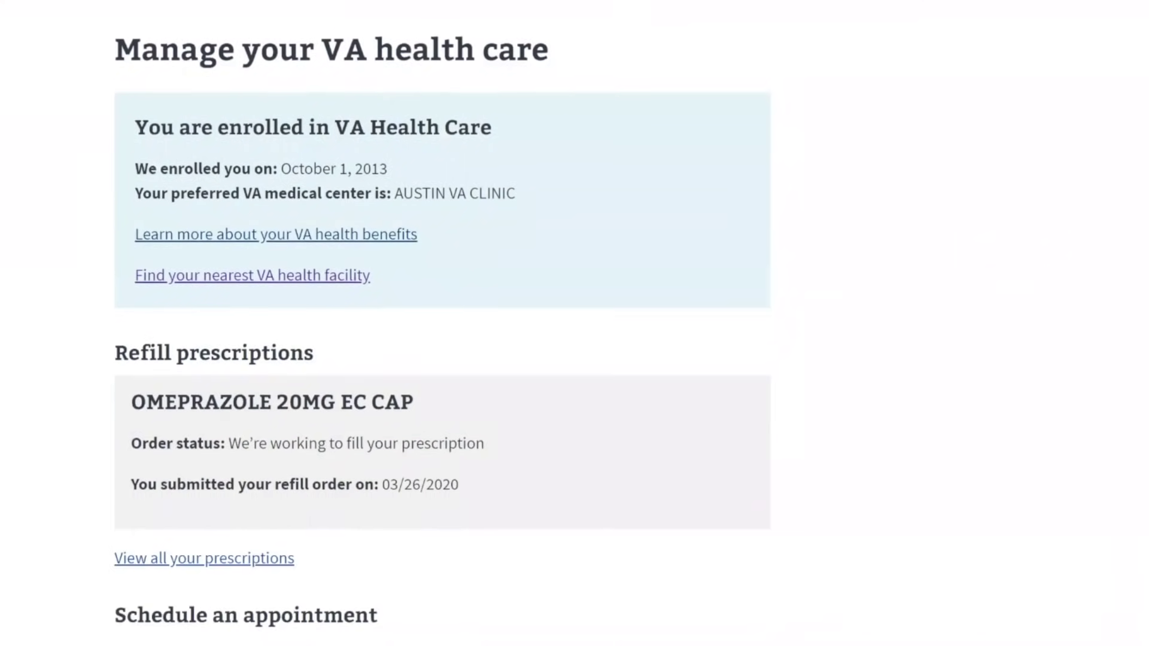
pyautogui.tripleClick(291, 65)
pyautogui.click(14, 96)
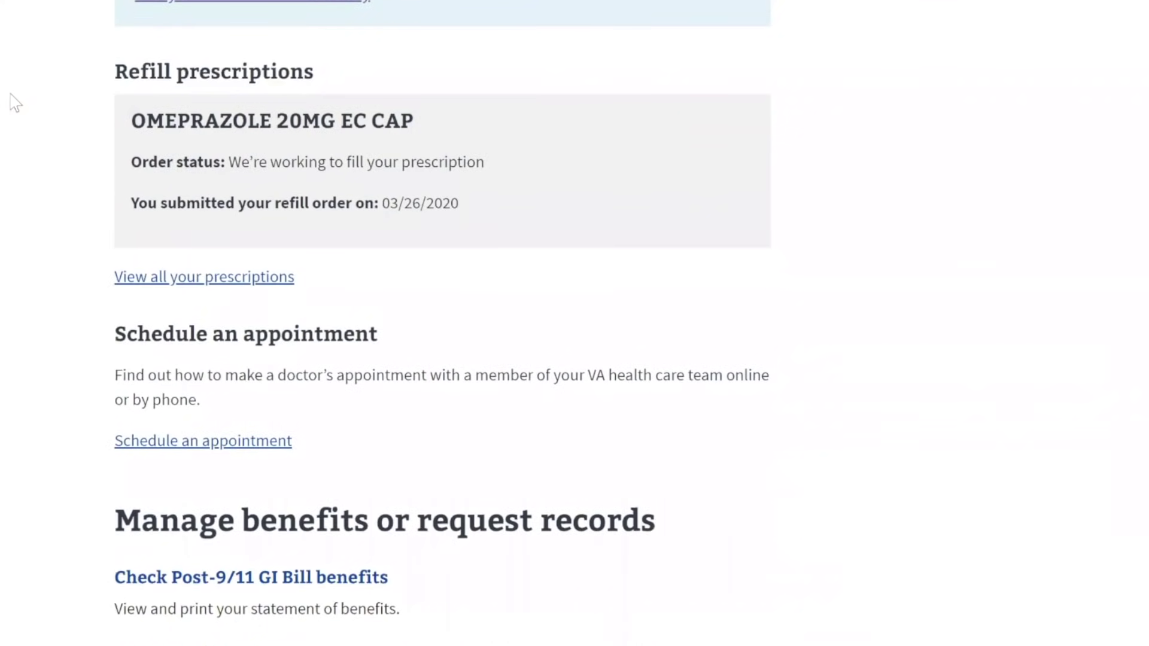
# Step: Look over the rest of My VA's benefit links, then go to the My Health portal
pyautogui.scroll(-6, 15, 90)
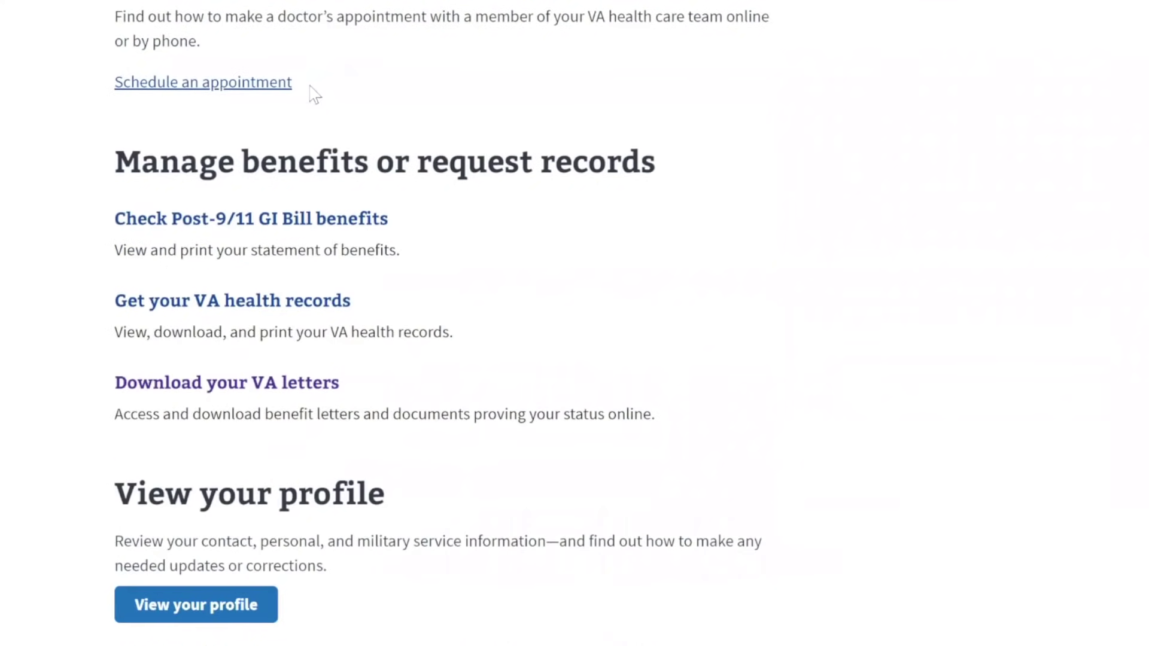
pyautogui.scroll(-2, 159, 97)
pyautogui.scroll(-1, 421, 235)
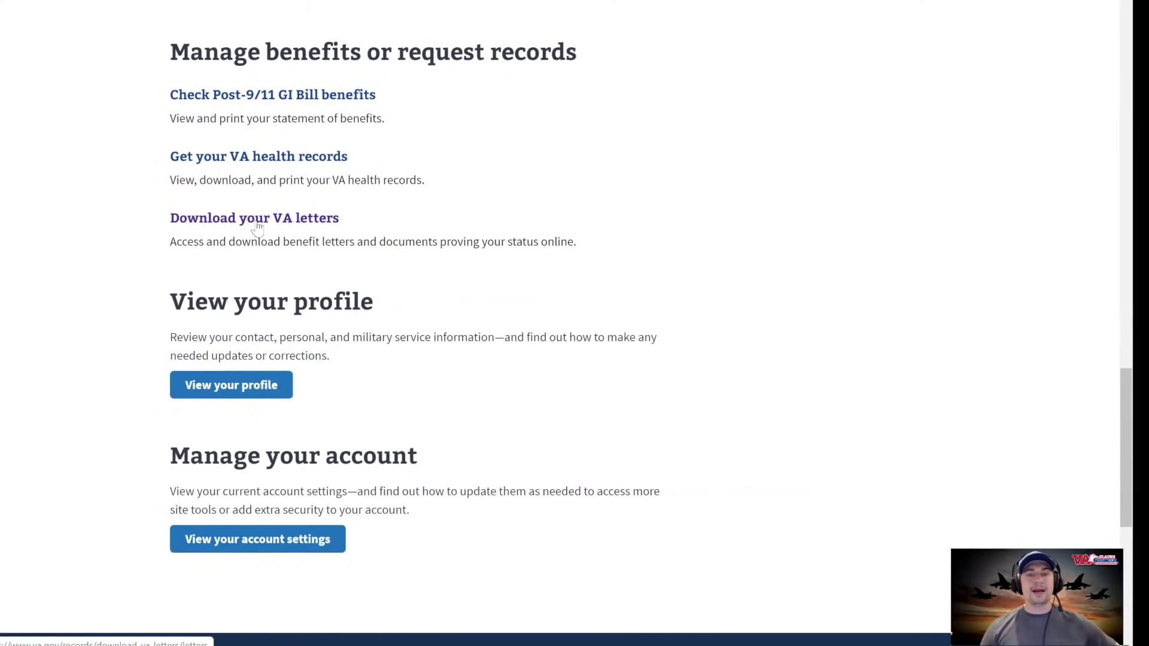
pyautogui.scroll(1, 257, 225)
pyautogui.scroll(-1, 256, 225)
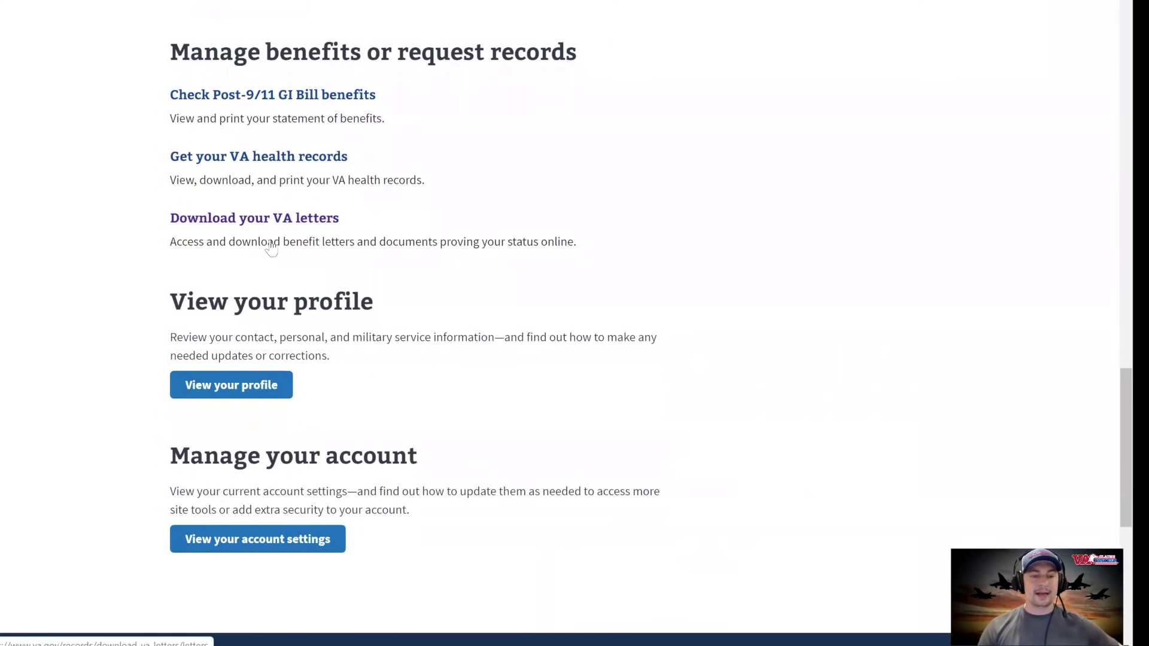
pyautogui.scroll(-1, 289, 238)
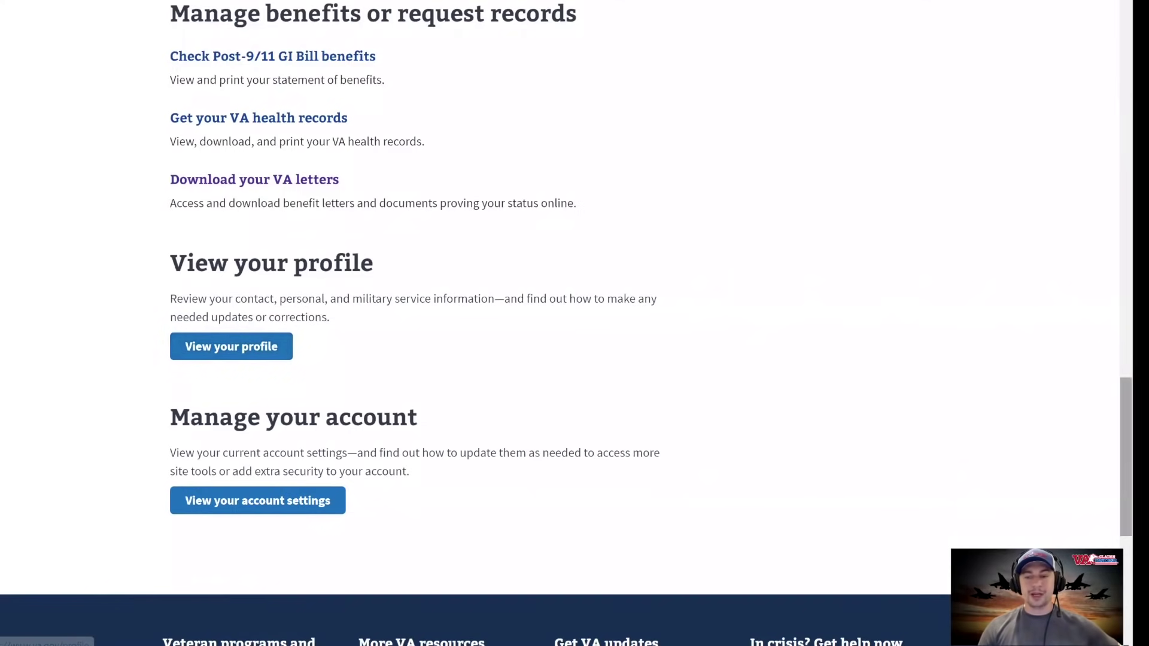
pyautogui.scroll(-2, 566, 323)
pyautogui.scroll(8, 566, 323)
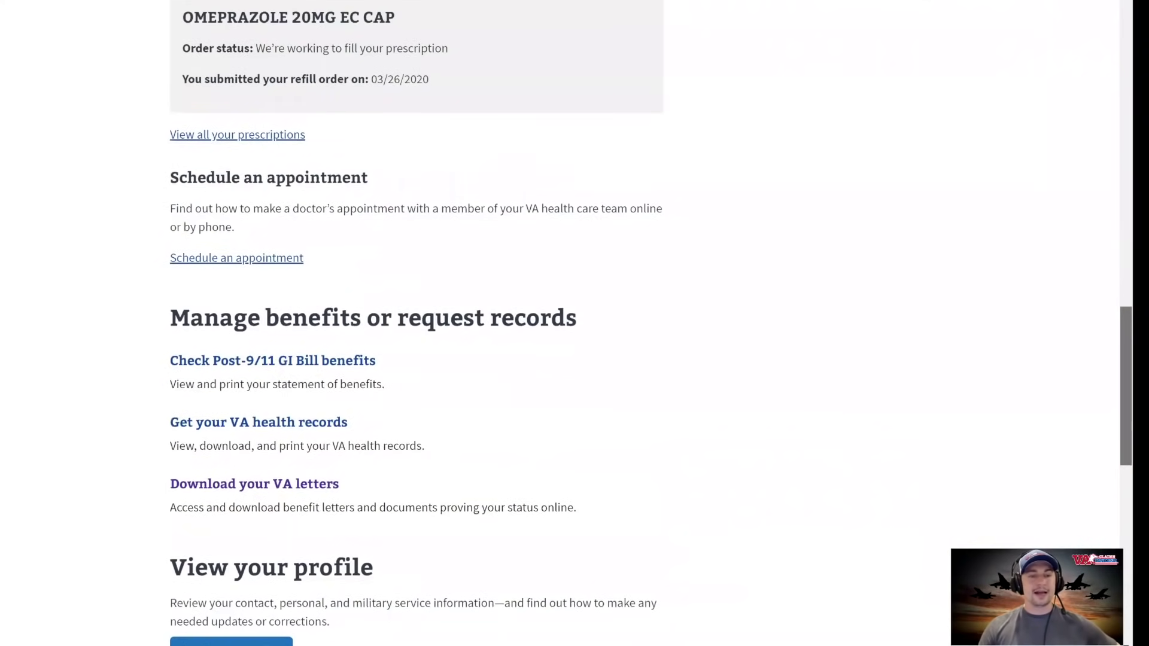
pyautogui.scroll(20, 1096, 142)
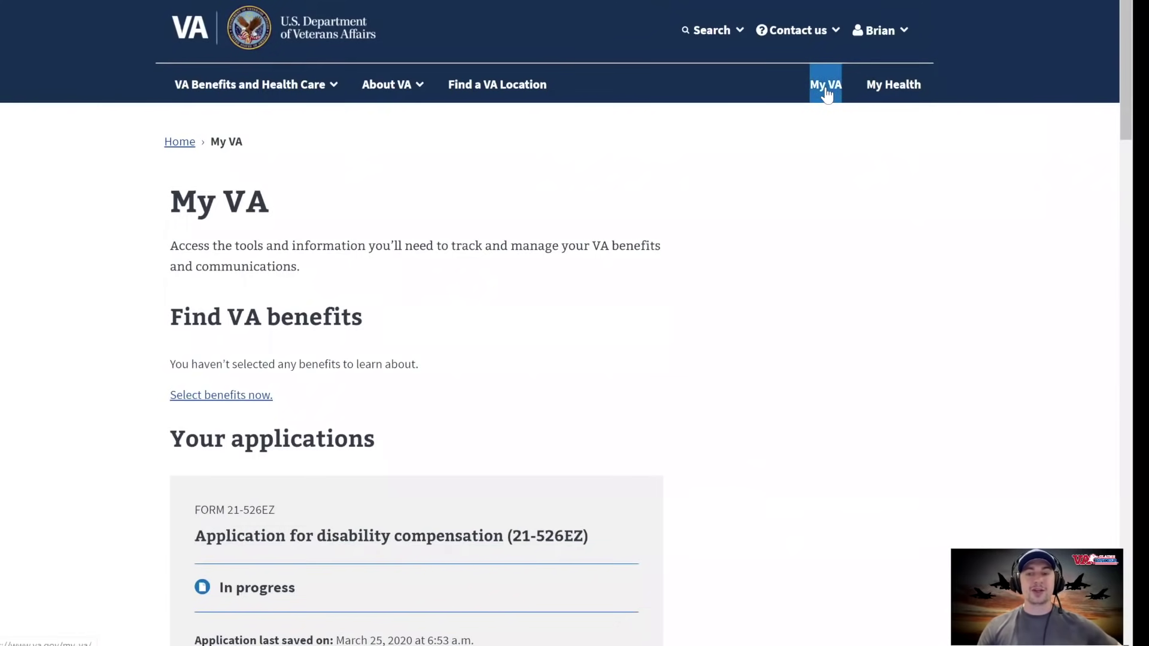
pyautogui.click(903, 90)
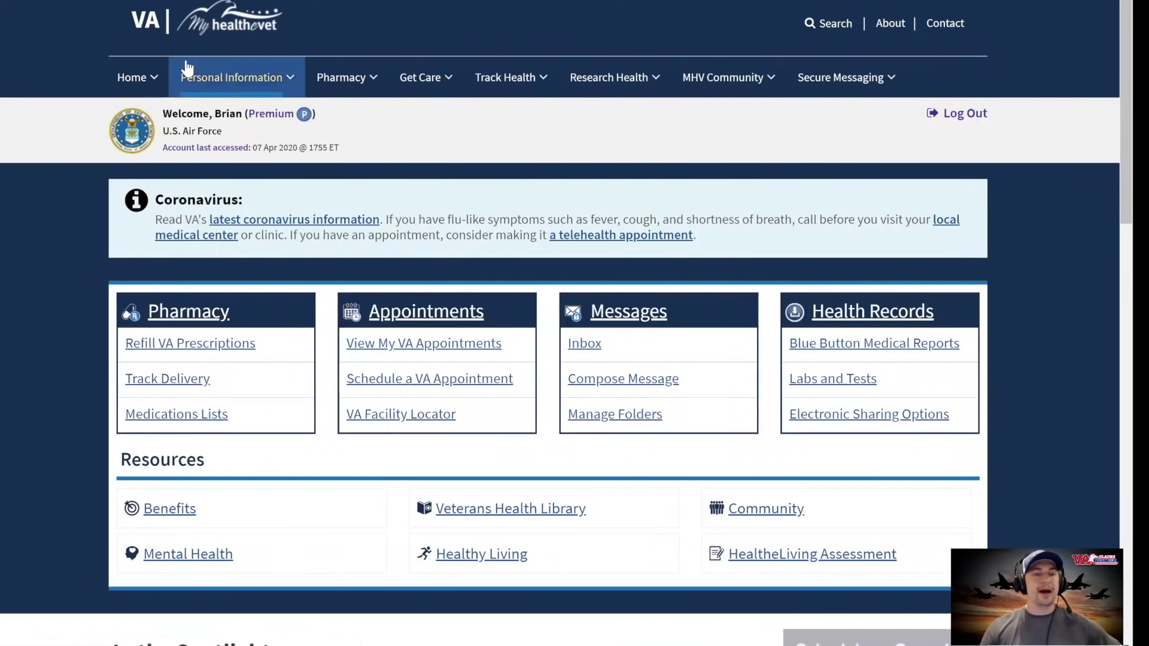
# Step: Review the My HealtheVet home page, noting the U.S. Air Force service branch, and return to My VA
pyautogui.scroll(-1, 243, 120)
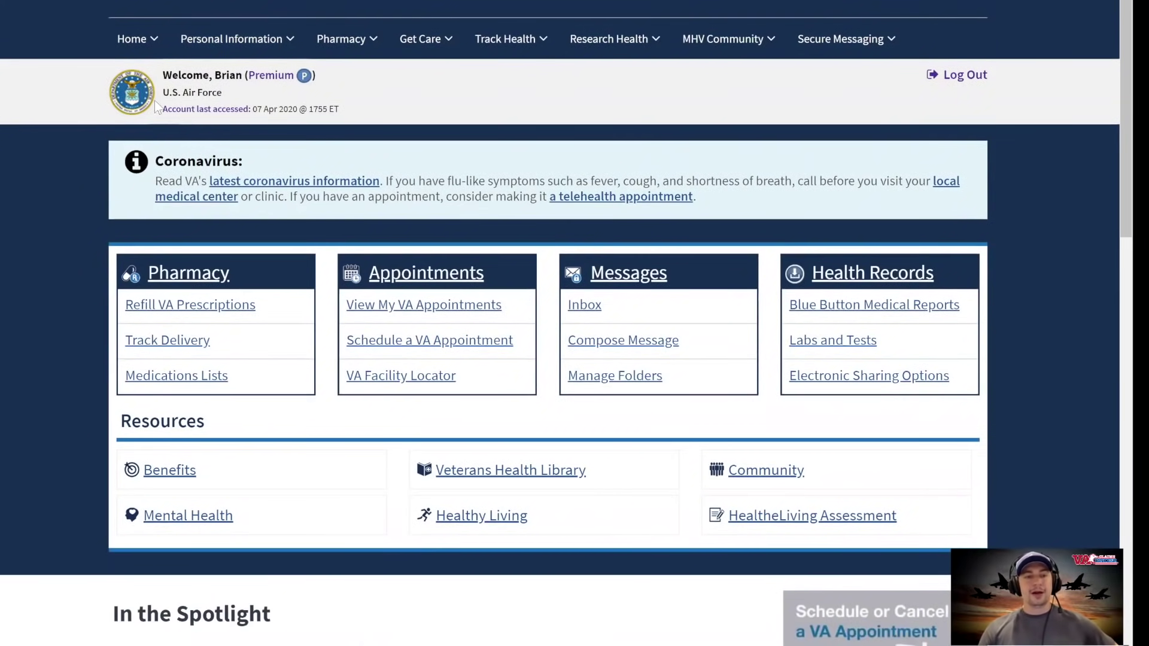
pyautogui.moveTo(228, 94); pyautogui.dragTo(162, 94)
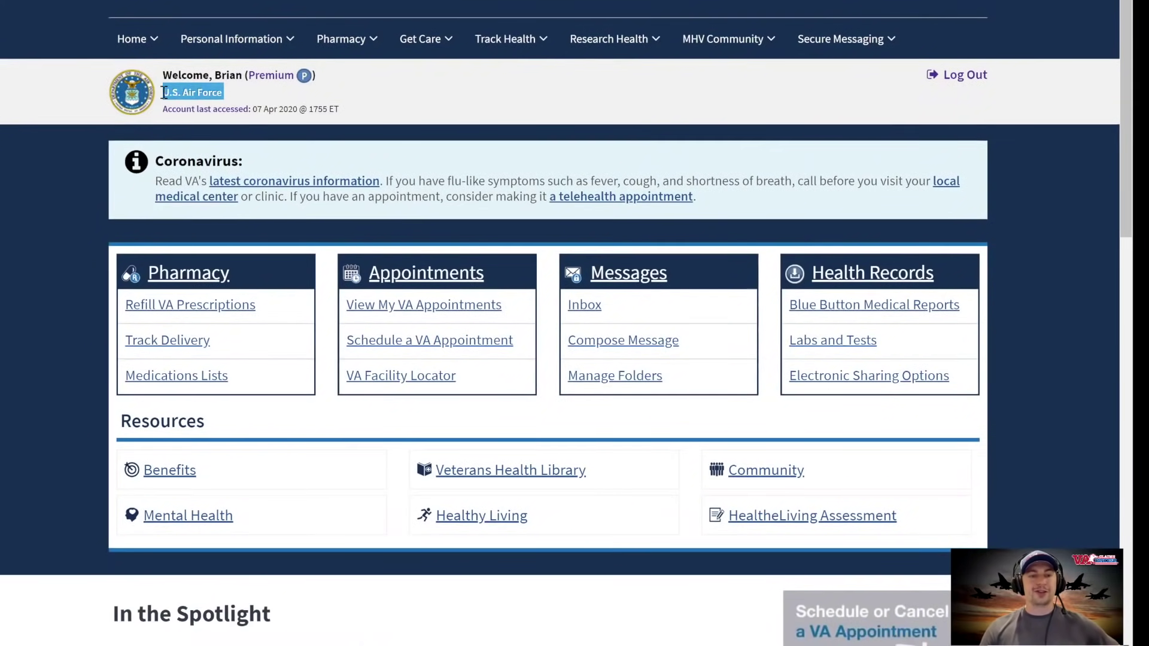
pyautogui.scroll(-2, 238, 204)
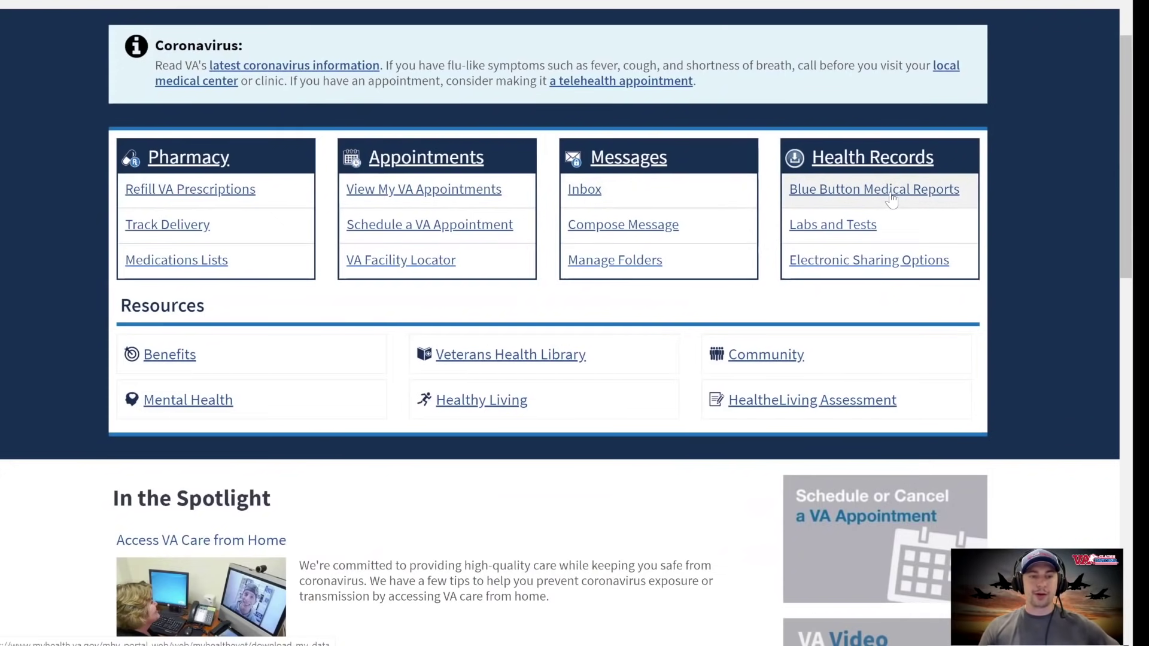
pyautogui.click(529, 362)
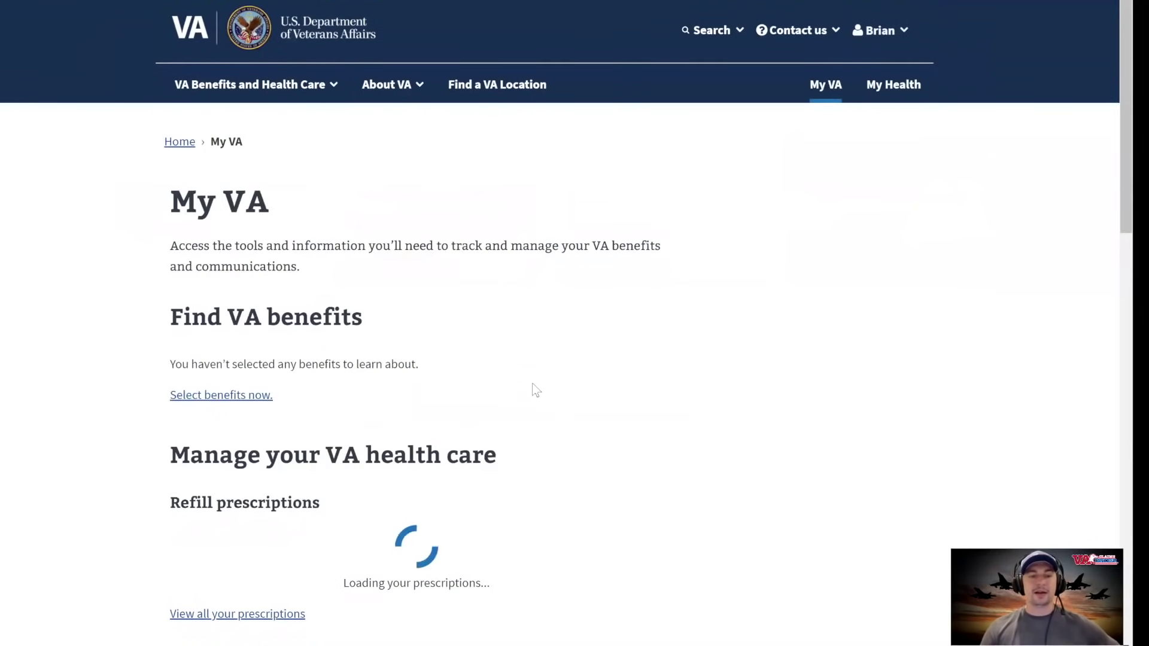
# Step: Continue the 21-526EZ application, reaching the Intent to File notice expiring June 21, 2020
pyautogui.scroll(-3, 1044, 186)
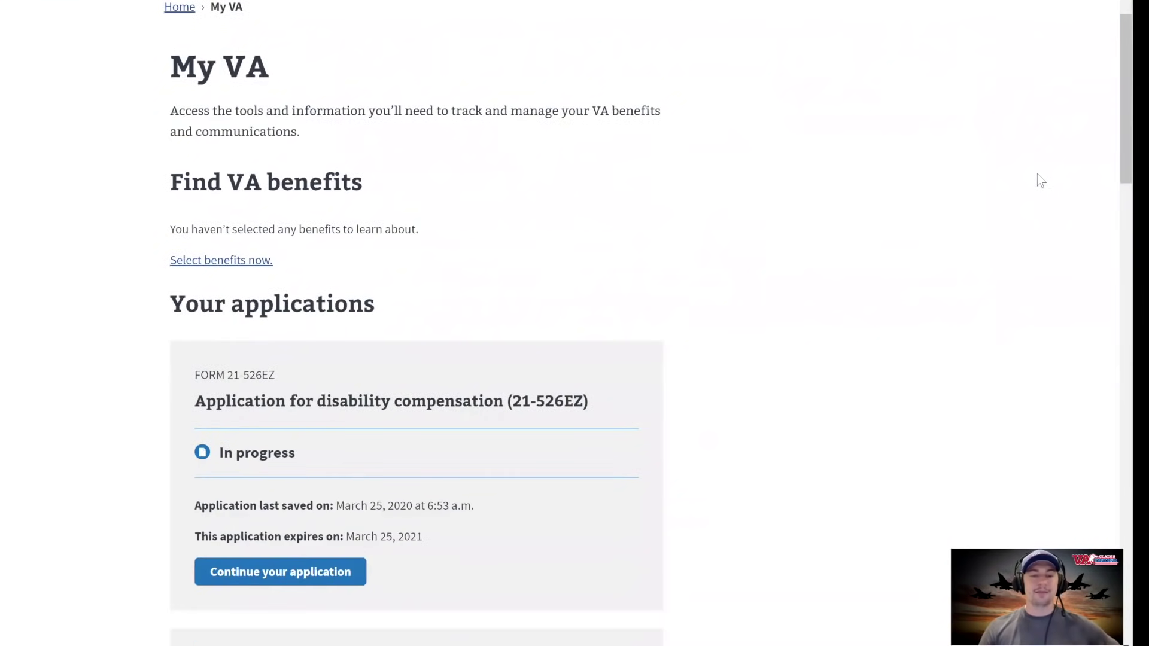
pyautogui.scroll(-2, 1038, 178)
pyautogui.scroll(3, 897, 239)
pyautogui.scroll(-1, 539, 419)
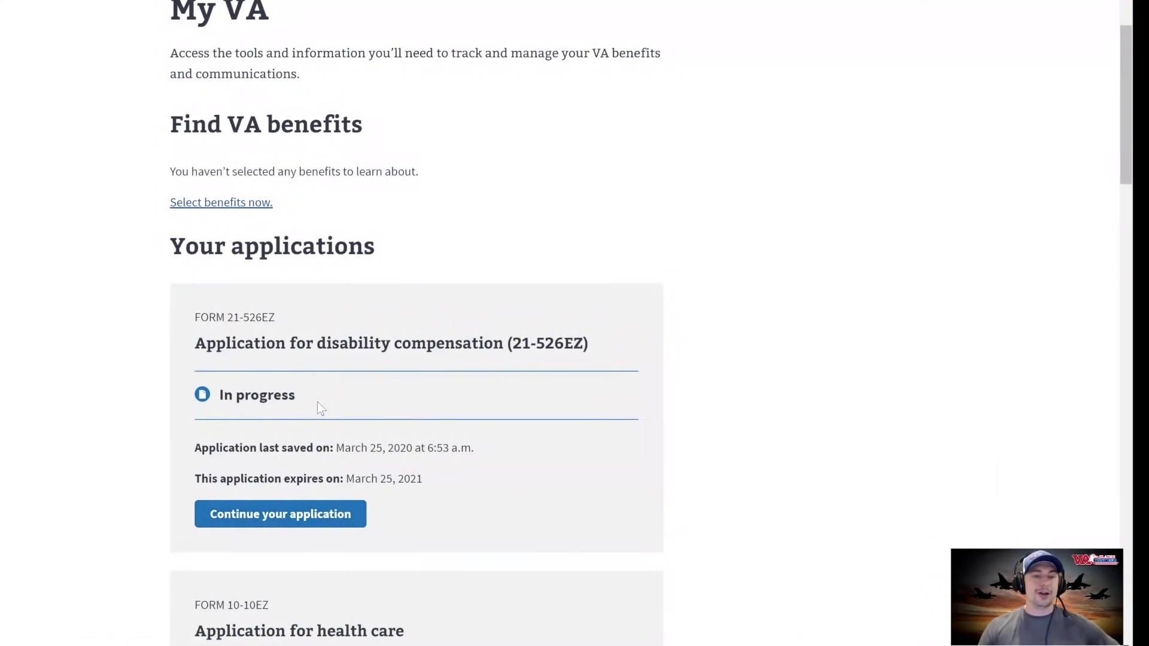
pyautogui.click(303, 521)
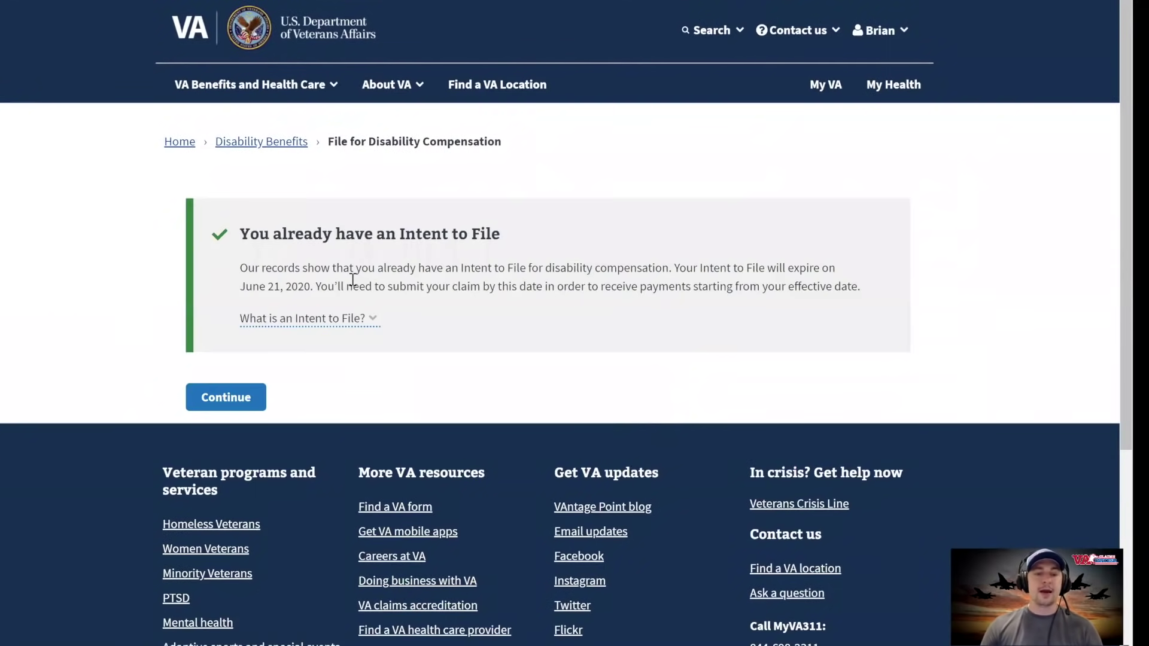
# Step: Expand 'What is an Intent to File?' and highlight its explanation about reserving an effective date
pyautogui.moveTo(239, 234); pyautogui.dragTo(509, 226)
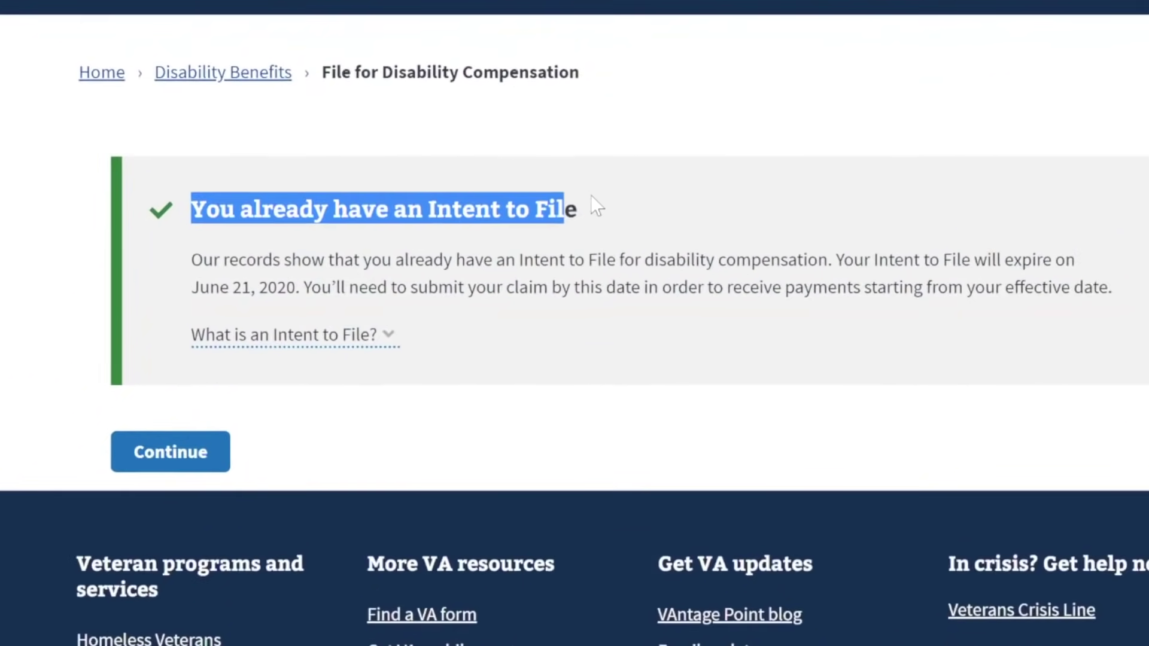
pyautogui.moveTo(591, 198); pyautogui.dragTo(592, 206)
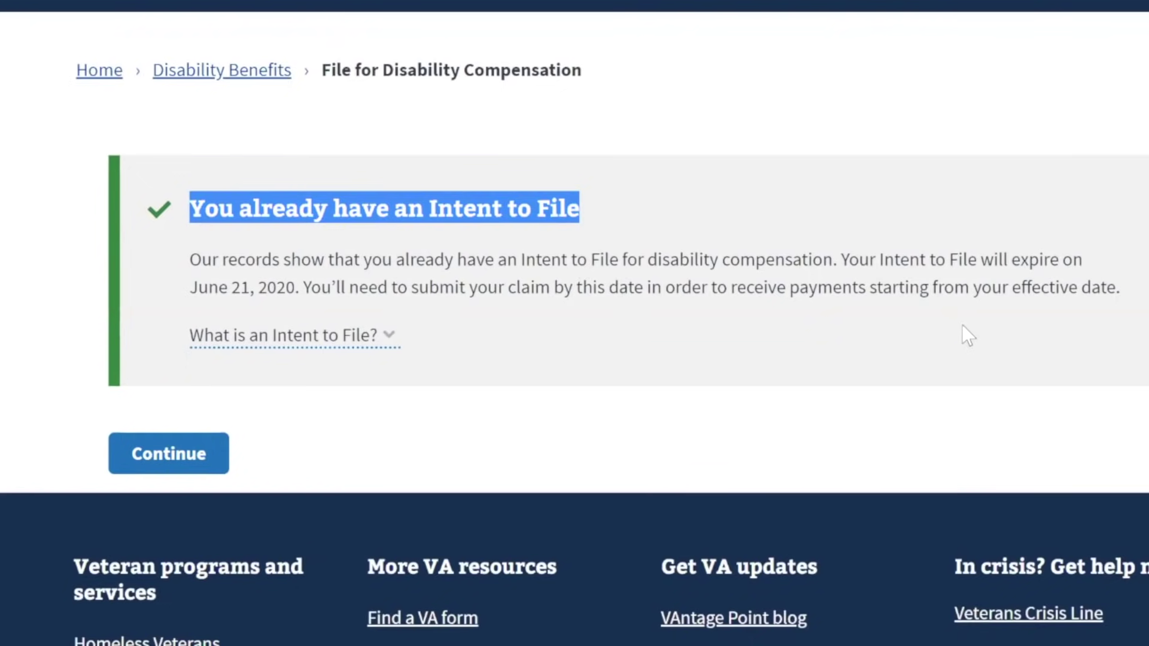
pyautogui.click(380, 338)
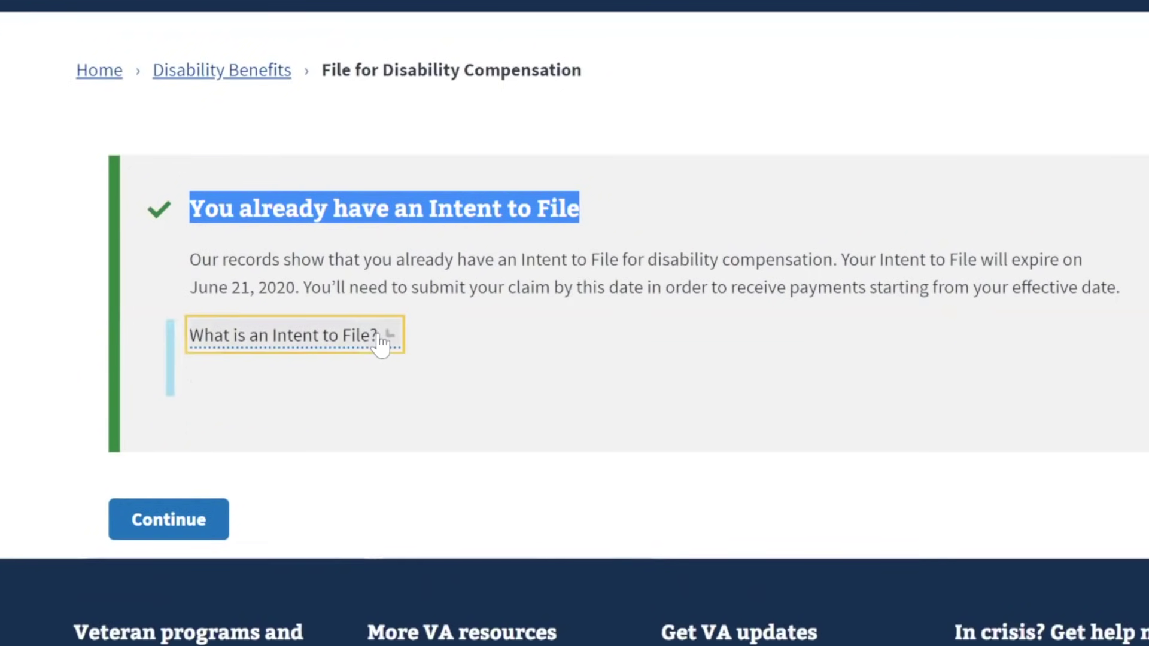
pyautogui.scroll(-2, 379, 336)
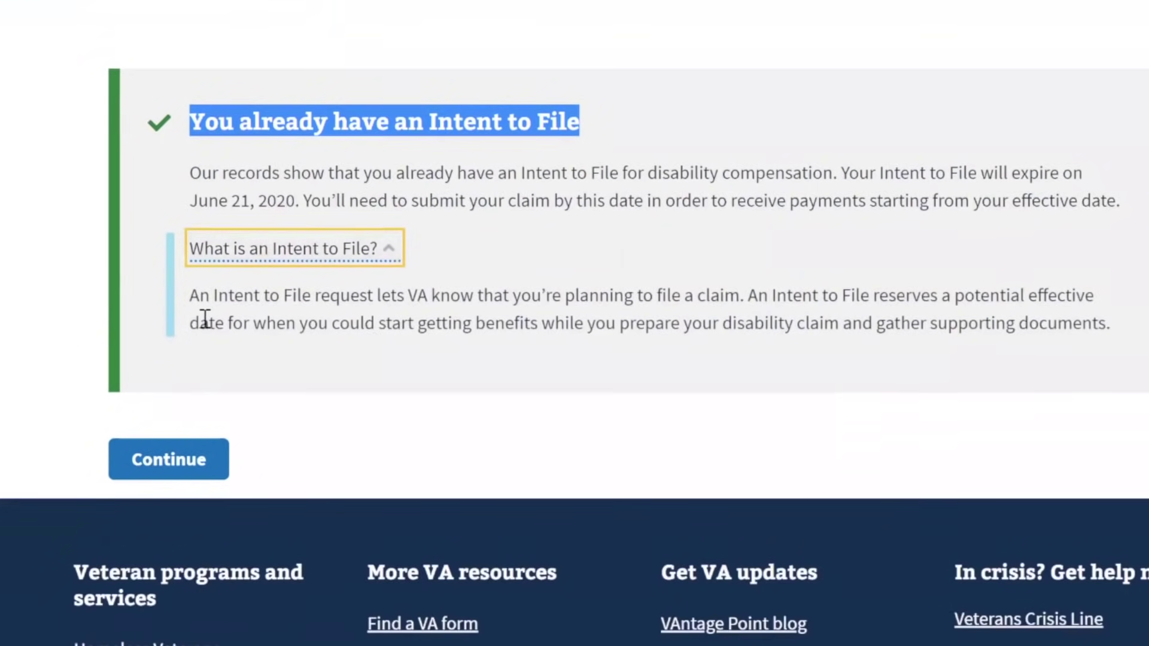
pyautogui.moveTo(191, 295); pyautogui.dragTo(1111, 323)
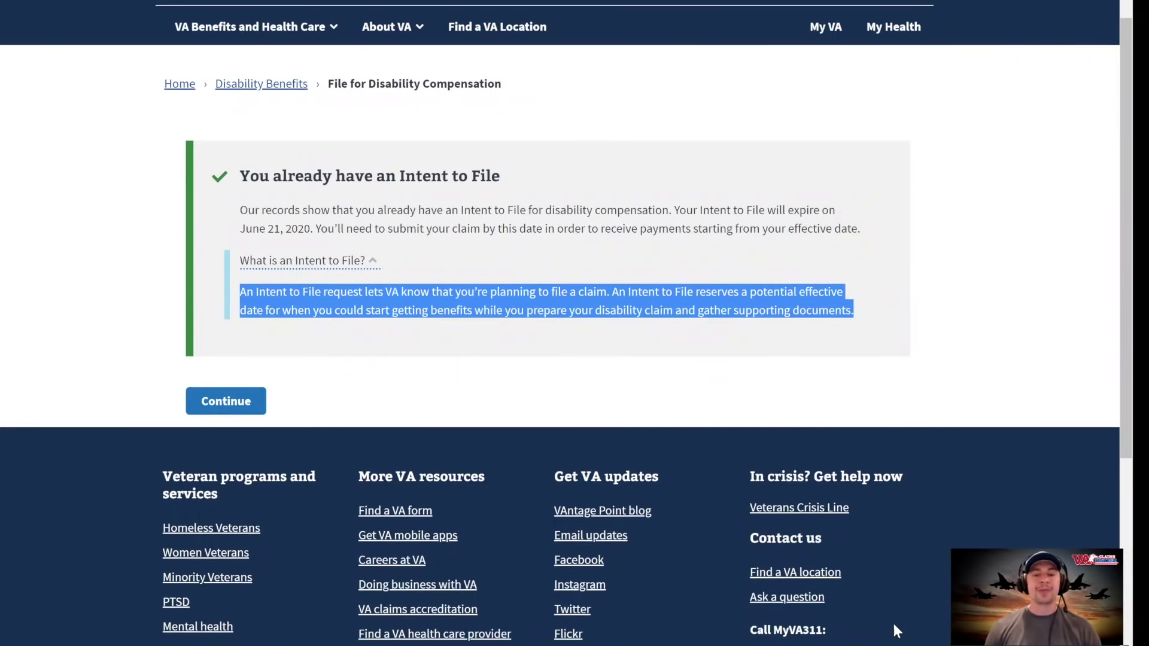
pyautogui.scroll(1, 893, 624)
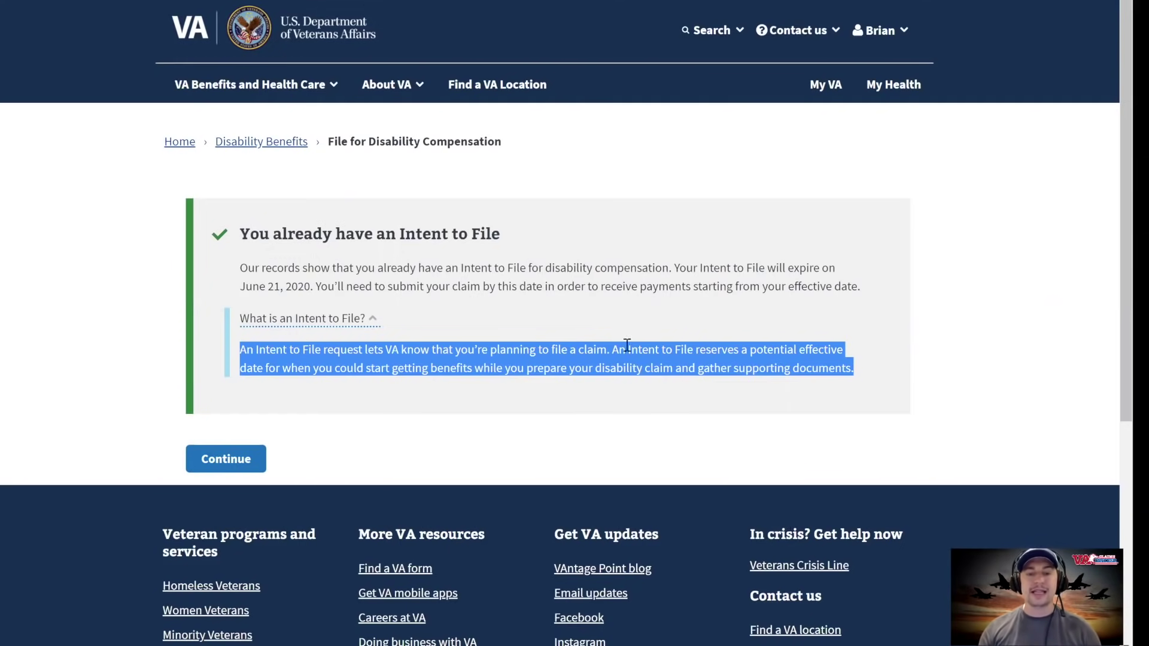
pyautogui.click(599, 314)
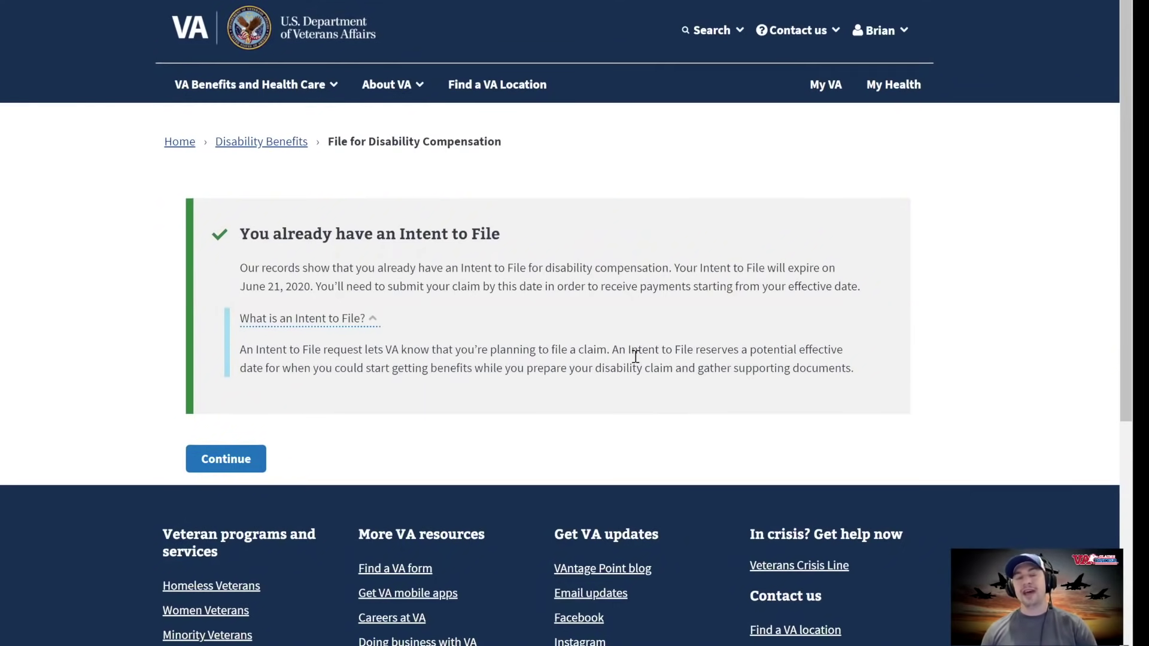
# Step: Continue into the form, then go back page by page to the File for disability compensation intro
pyautogui.click(256, 461)
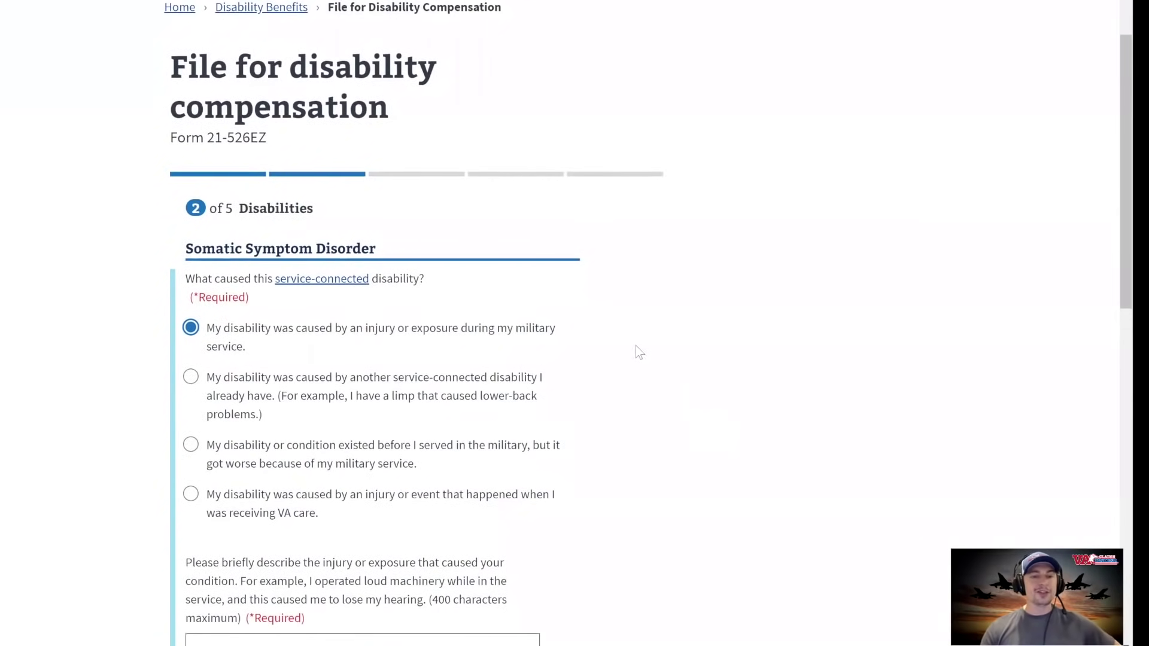
pyautogui.scroll(-6, 313, 419)
pyautogui.click(285, 398)
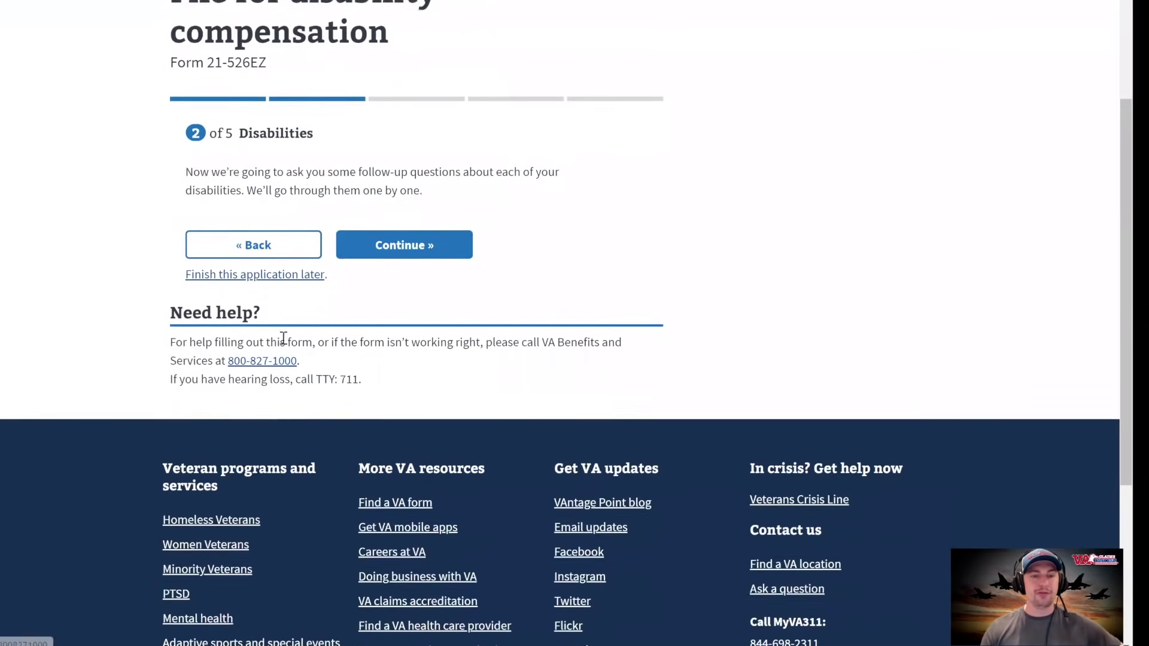
pyautogui.click(257, 243)
pyautogui.click(265, 513)
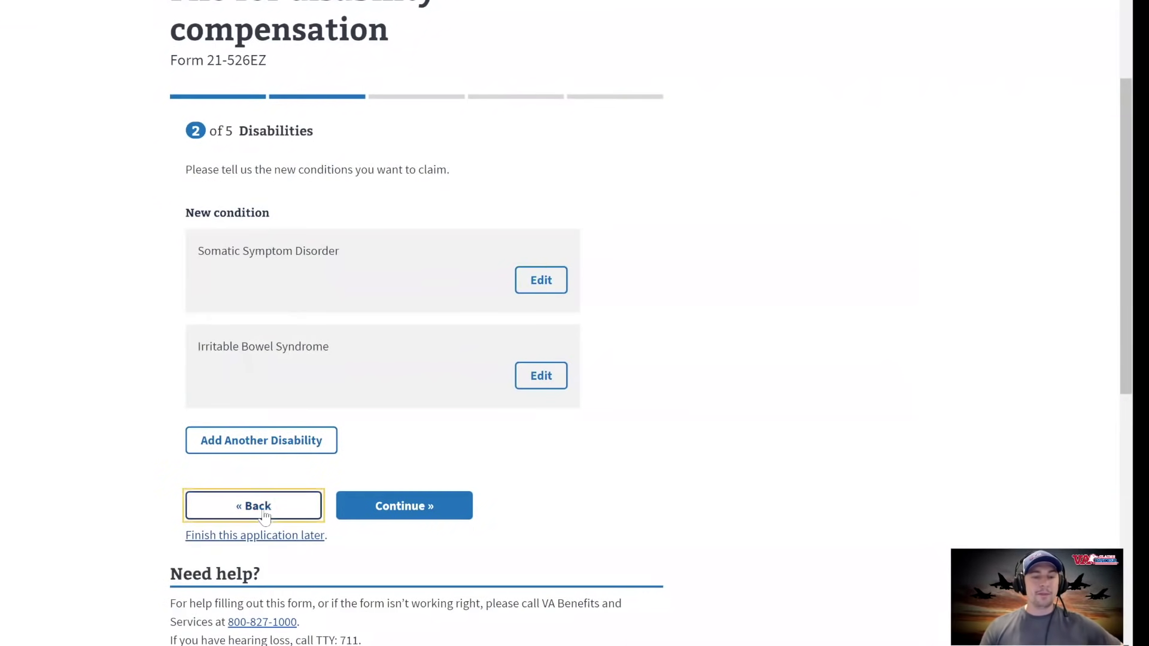
pyautogui.click(260, 312)
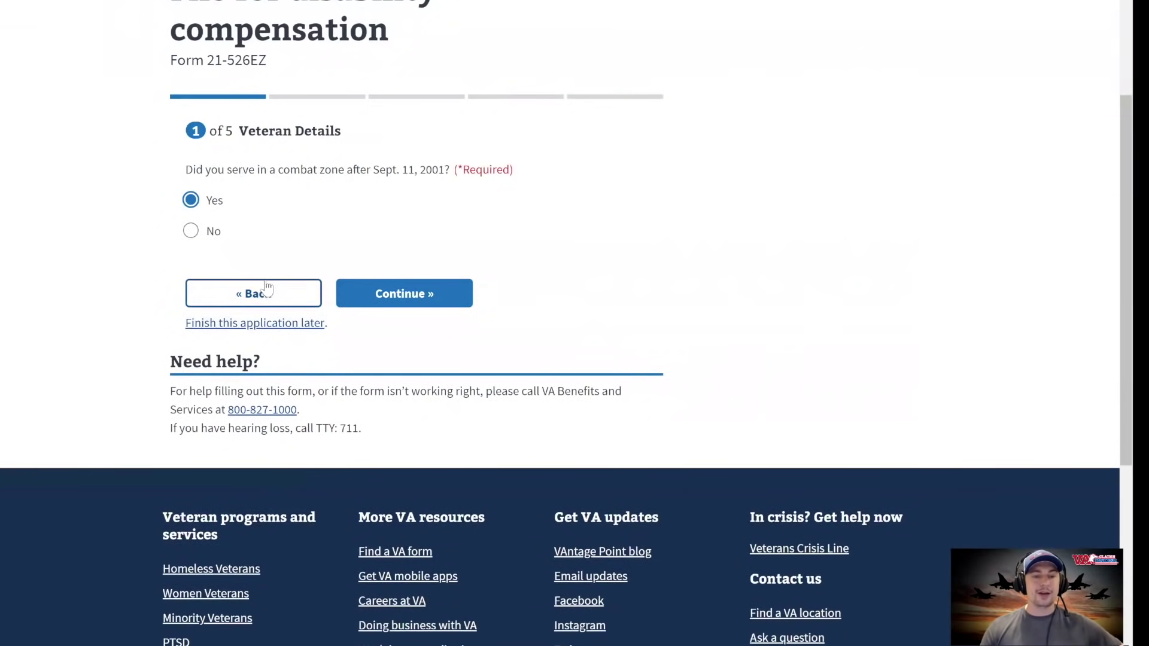
pyautogui.click(267, 292)
pyautogui.click(264, 376)
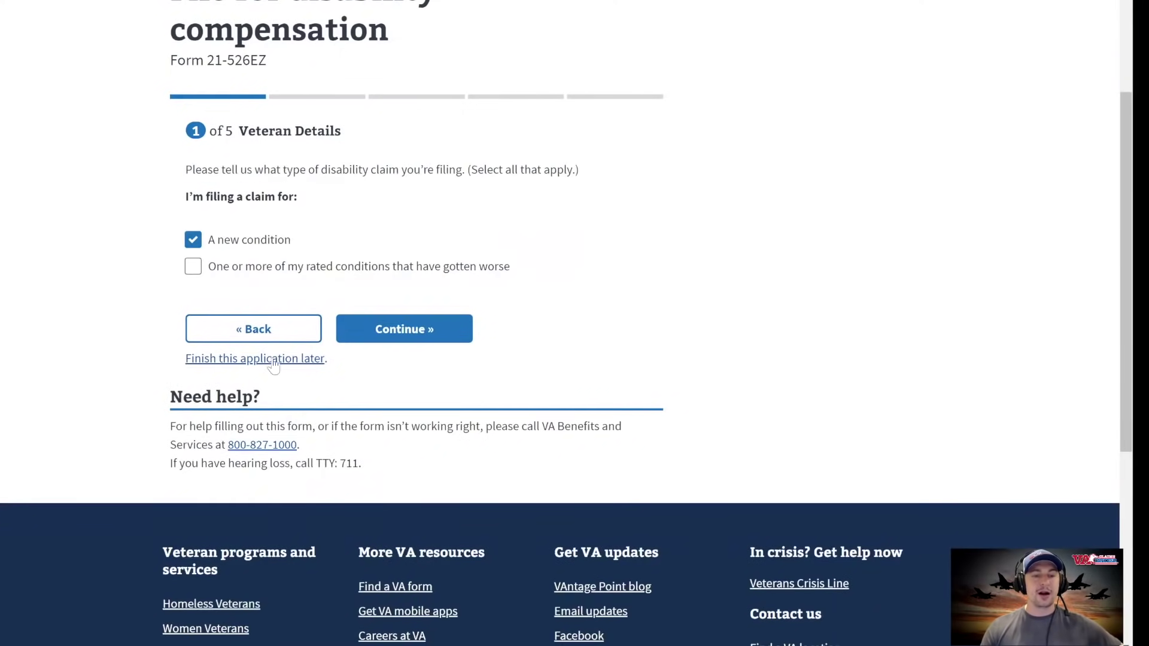
pyautogui.click(243, 326)
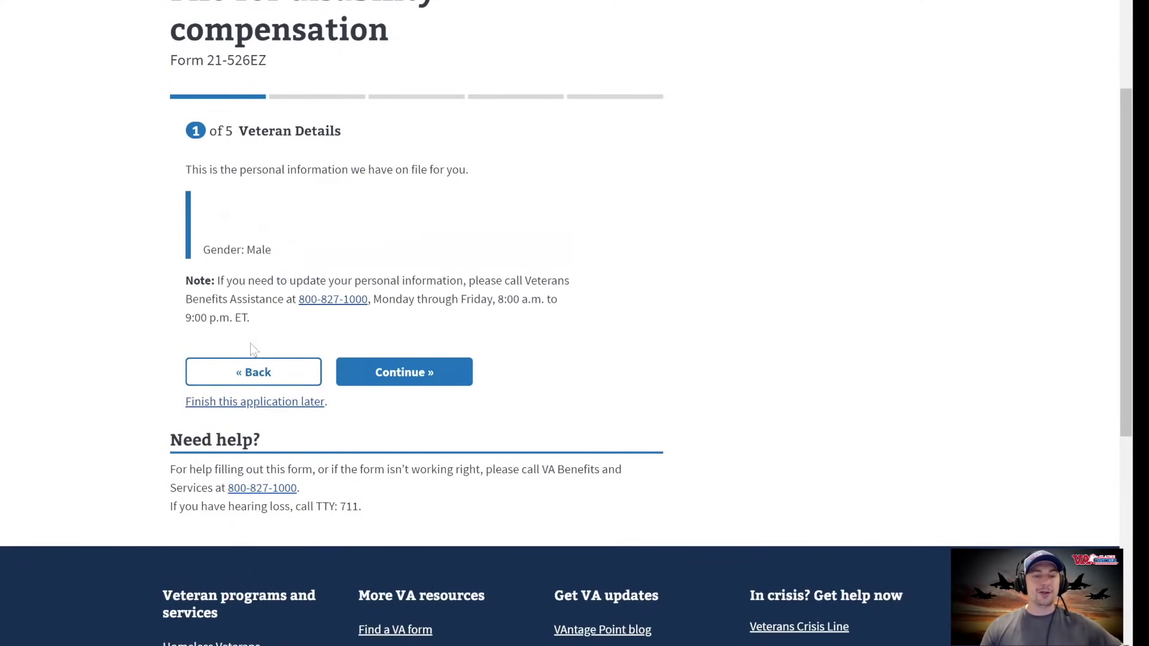
pyautogui.click(253, 372)
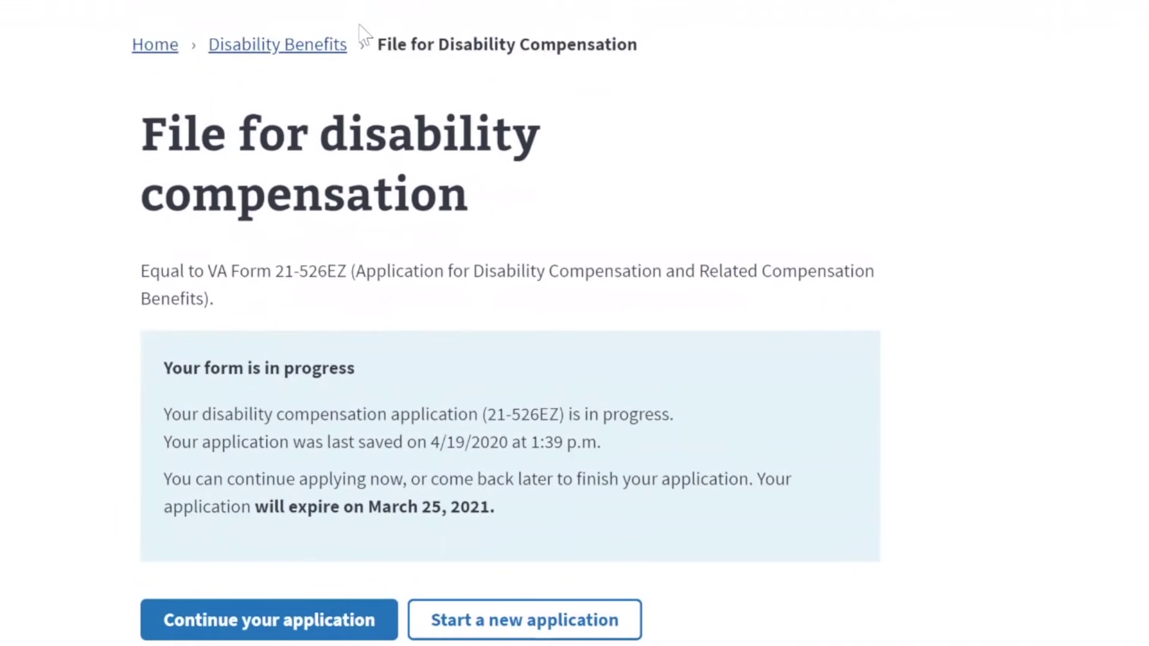
pyautogui.scroll(-3, 324, 90)
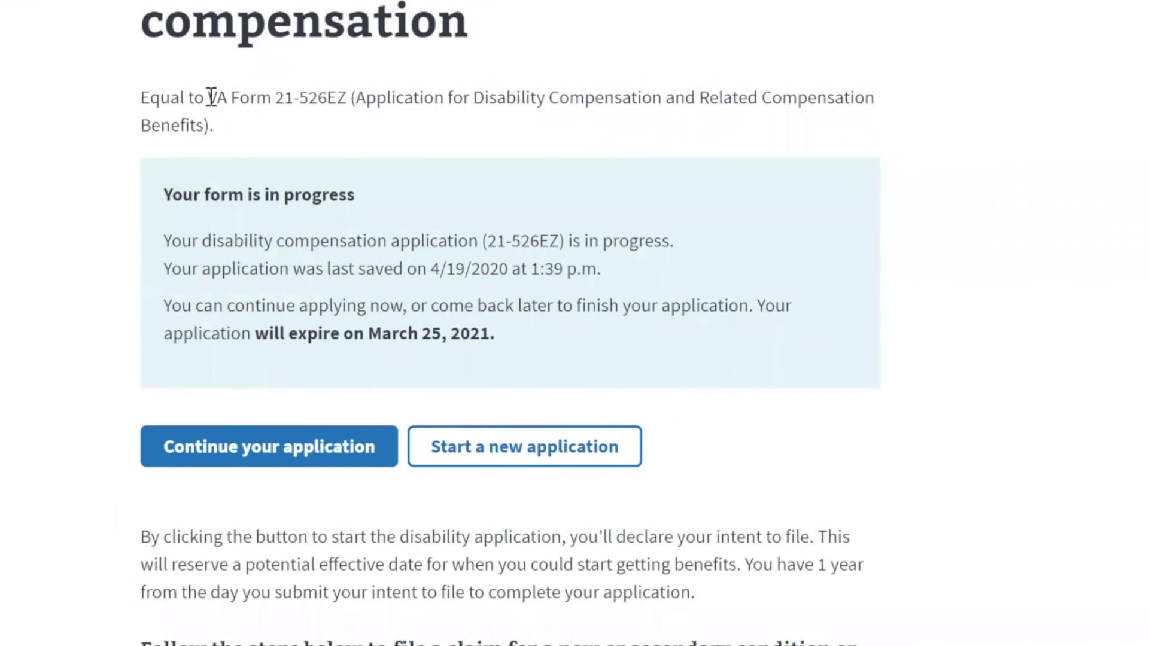
pyautogui.moveTo(209, 97); pyautogui.dragTo(346, 97)
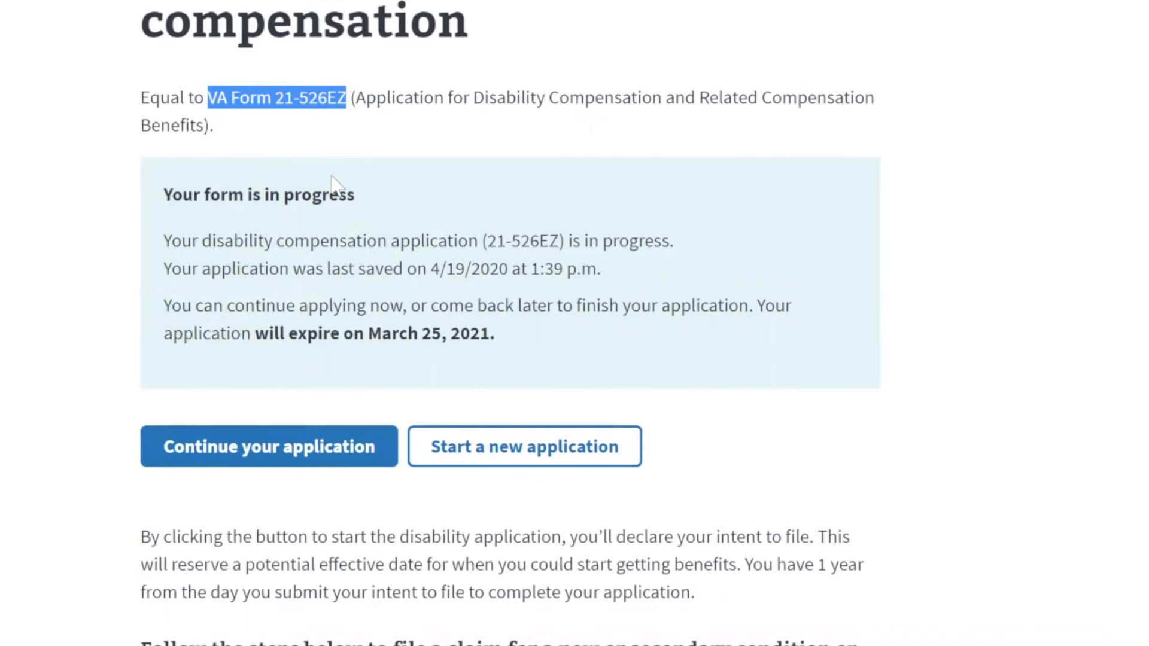
pyautogui.scroll(3, 510, 323)
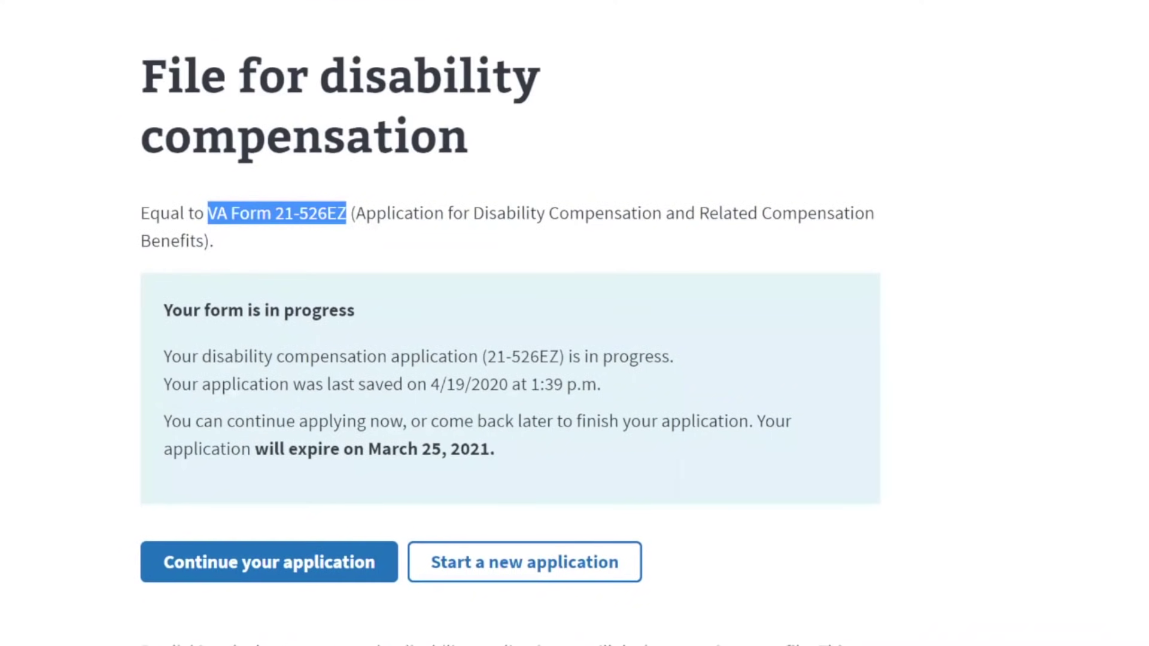
pyautogui.scroll(-1, 510, 323)
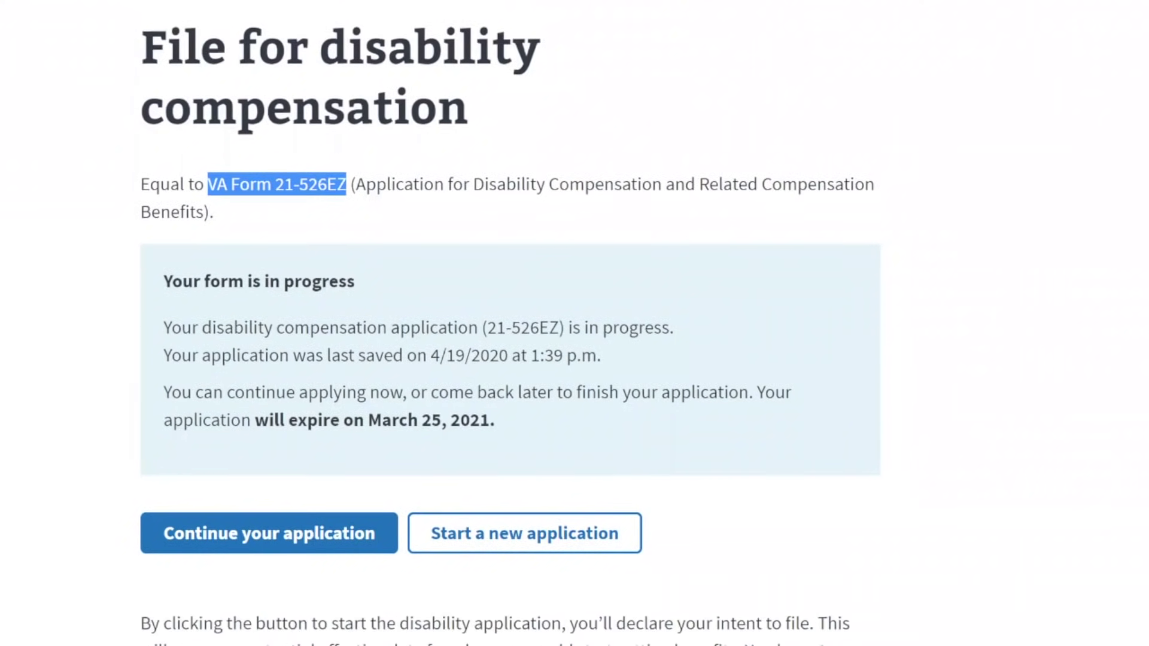
pyautogui.scroll(-2, 449, 566)
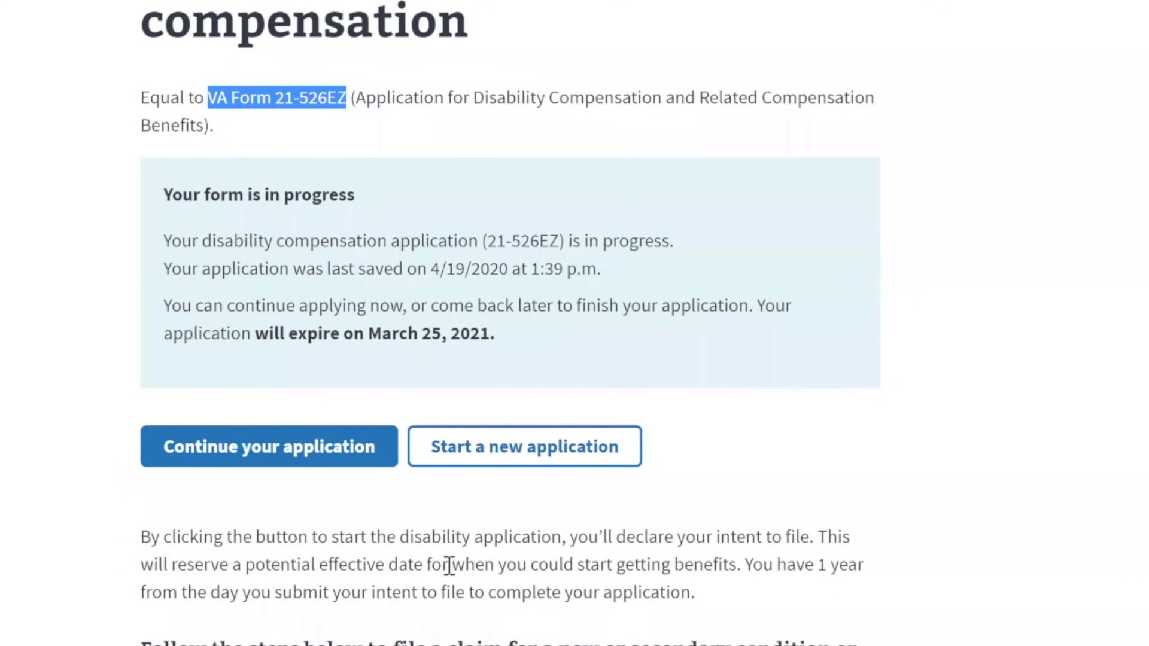
pyautogui.scroll(-7, 411, 257)
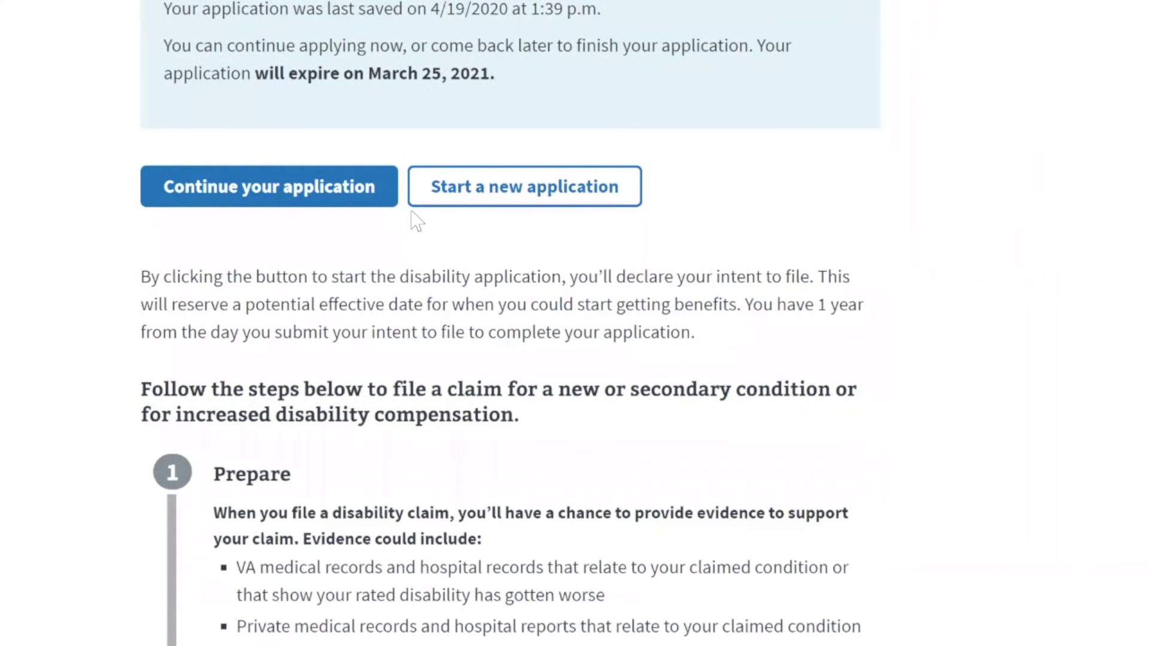
pyautogui.scroll(-4, 416, 206)
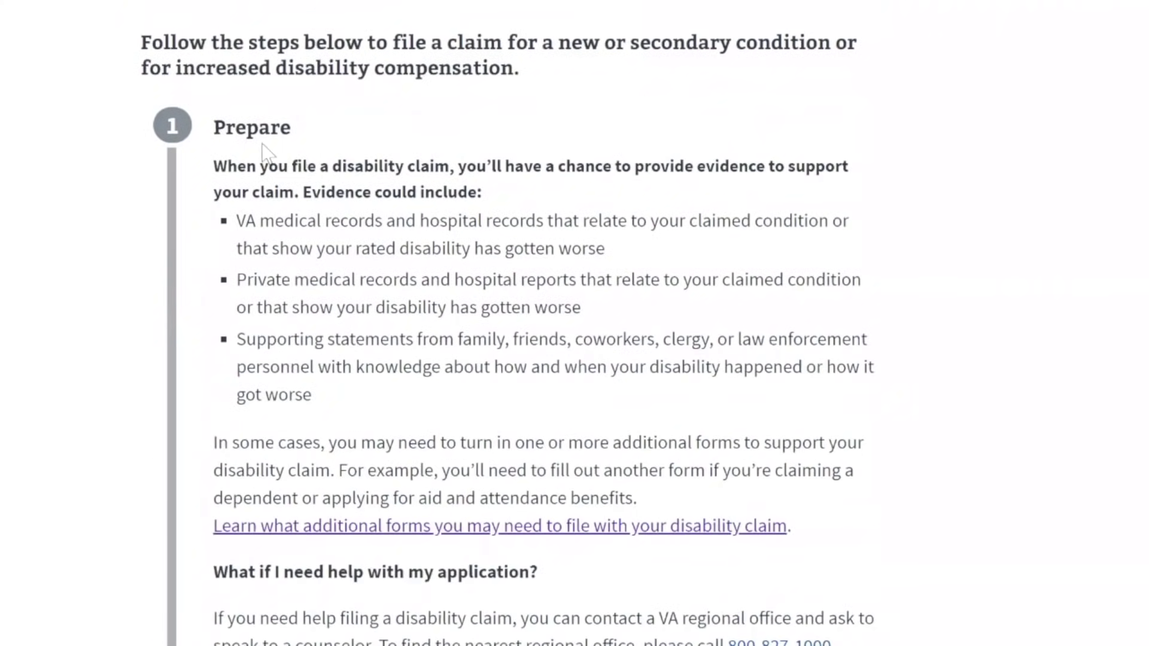
pyautogui.moveTo(215, 127); pyautogui.dragTo(916, 342)
pyautogui.scroll(-3, 922, 352)
pyautogui.moveTo(237, 76); pyautogui.dragTo(617, 126)
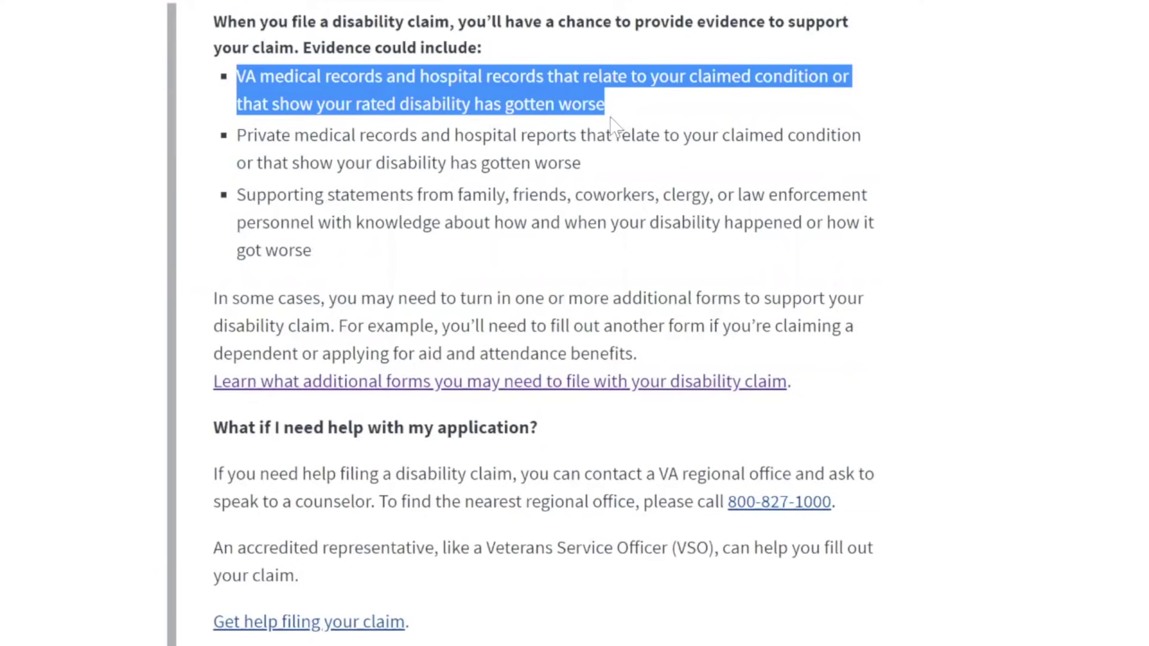
pyautogui.click(658, 113)
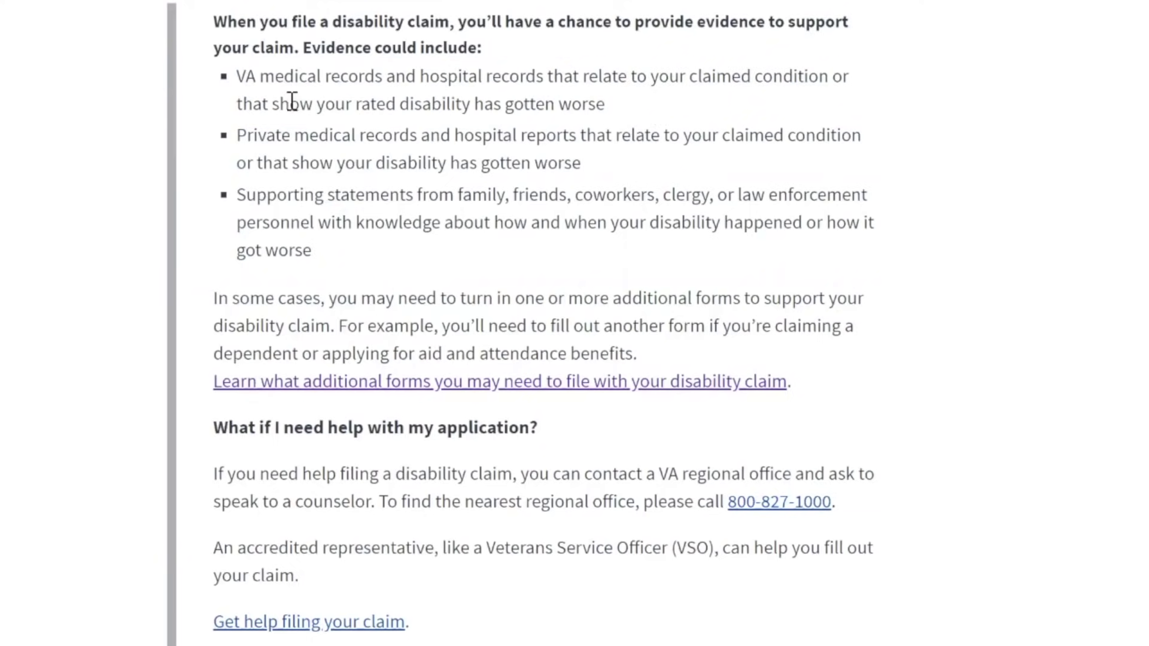
pyautogui.moveTo(238, 77); pyautogui.dragTo(611, 118)
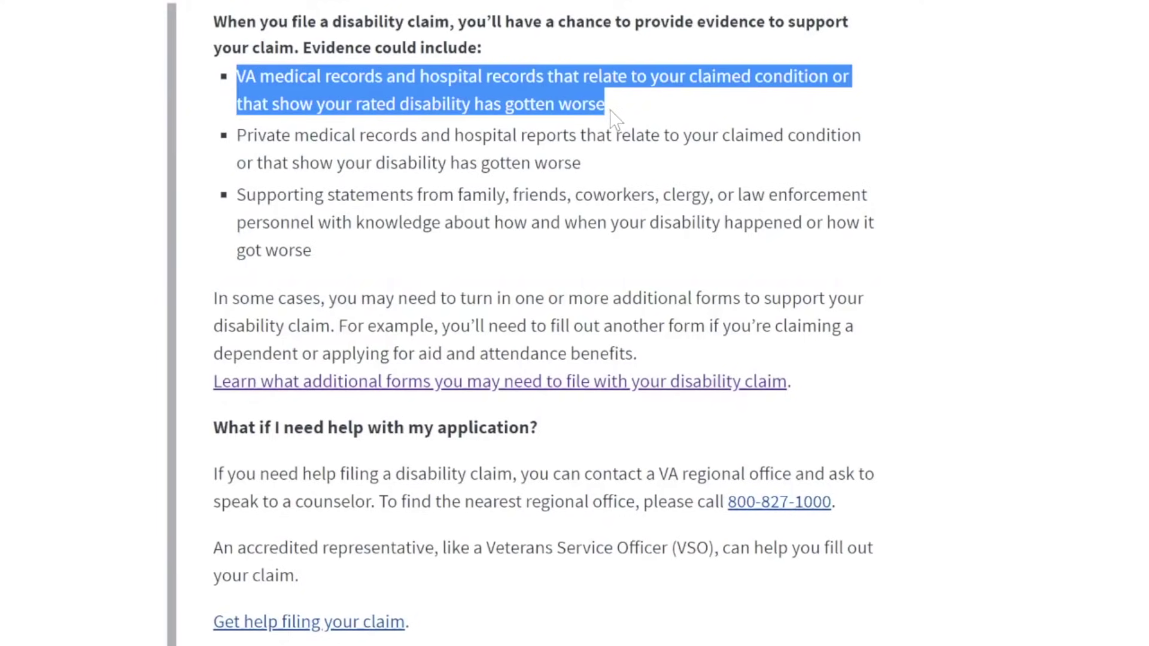
pyautogui.scroll(-2, 608, 110)
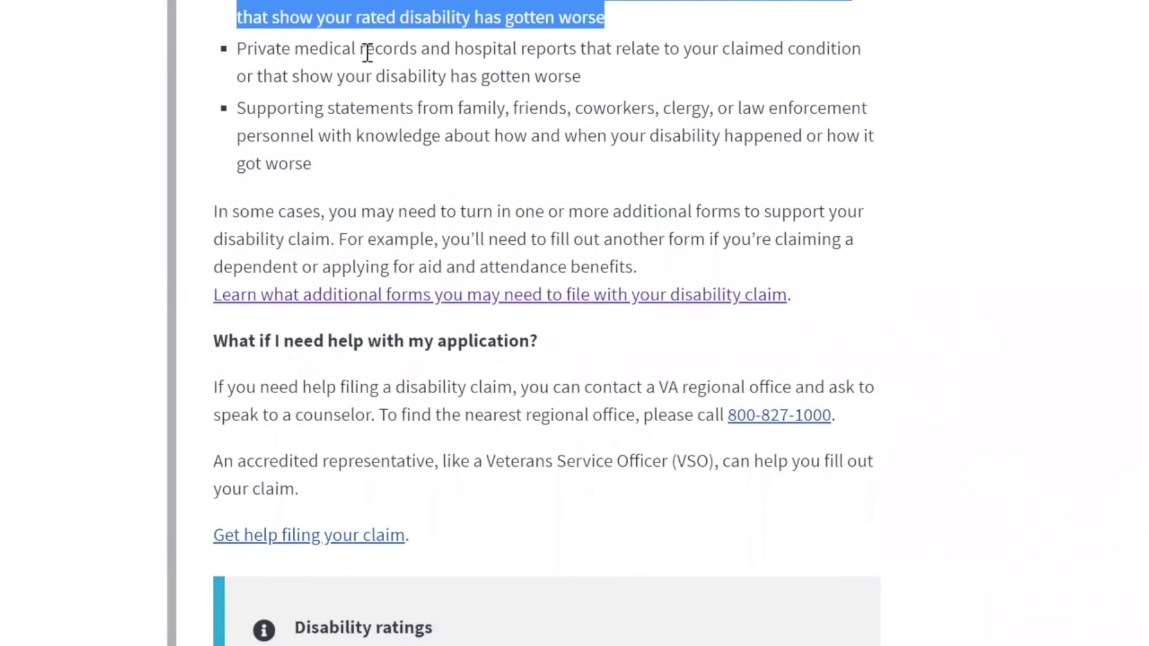
pyautogui.moveTo(256, 49); pyautogui.dragTo(419, 50)
pyautogui.click(293, 4)
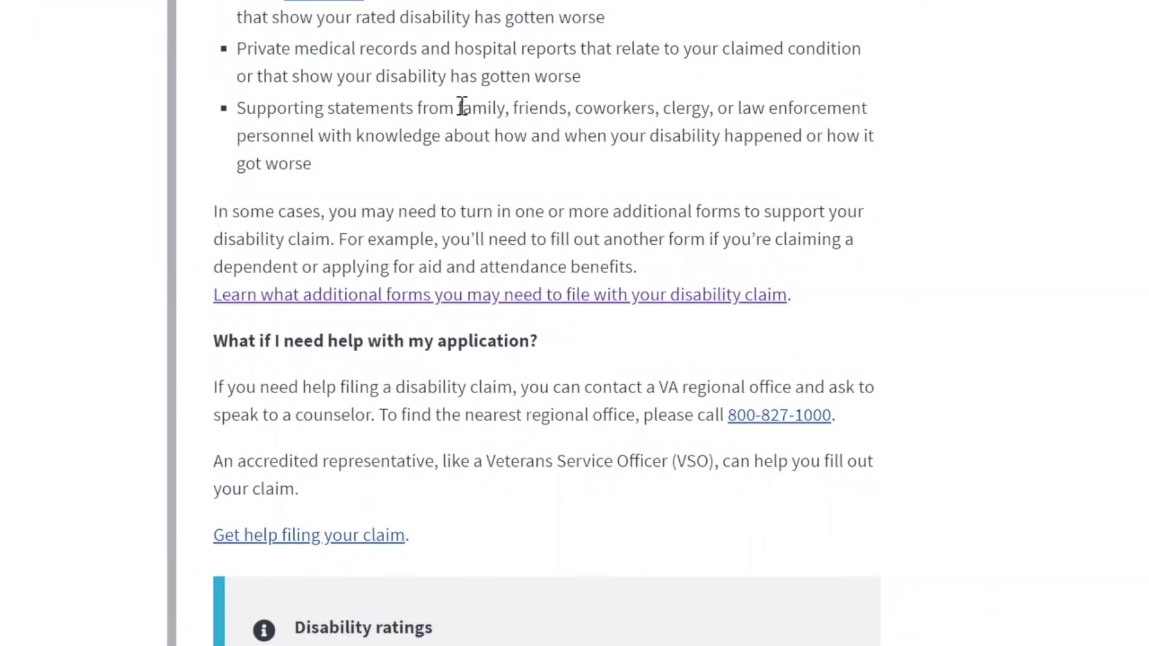
pyautogui.scroll(-1, 436, 137)
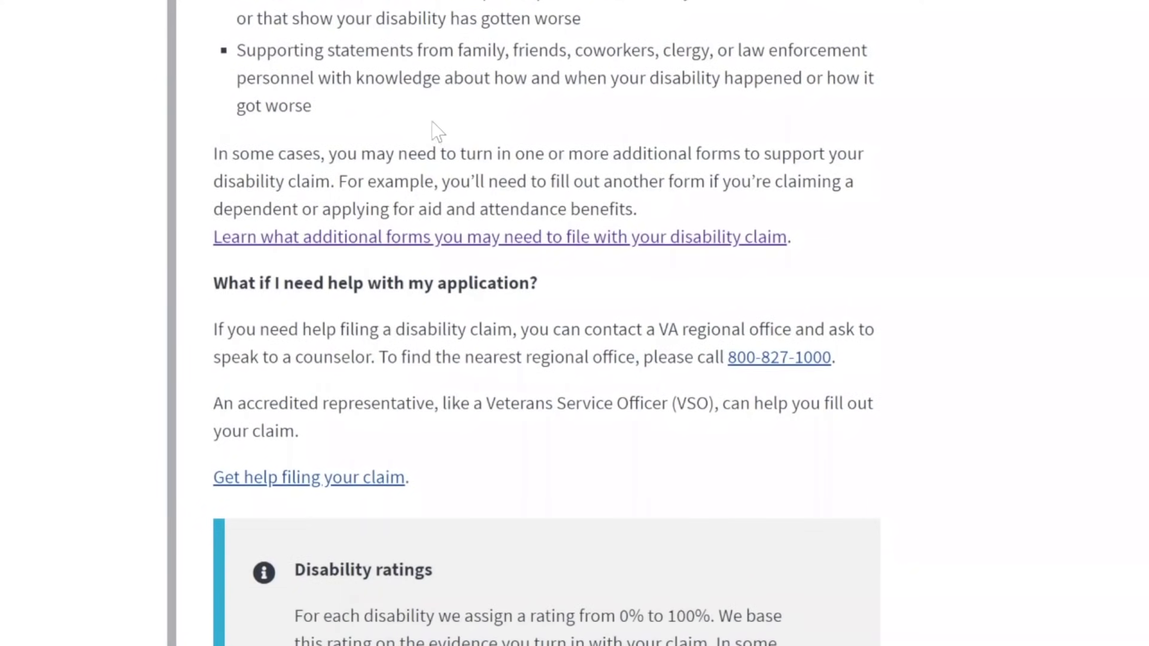
pyautogui.scroll(-1, 419, 107)
pyautogui.moveTo(238, 3); pyautogui.dragTo(364, 43)
pyautogui.scroll(-2, 354, 28)
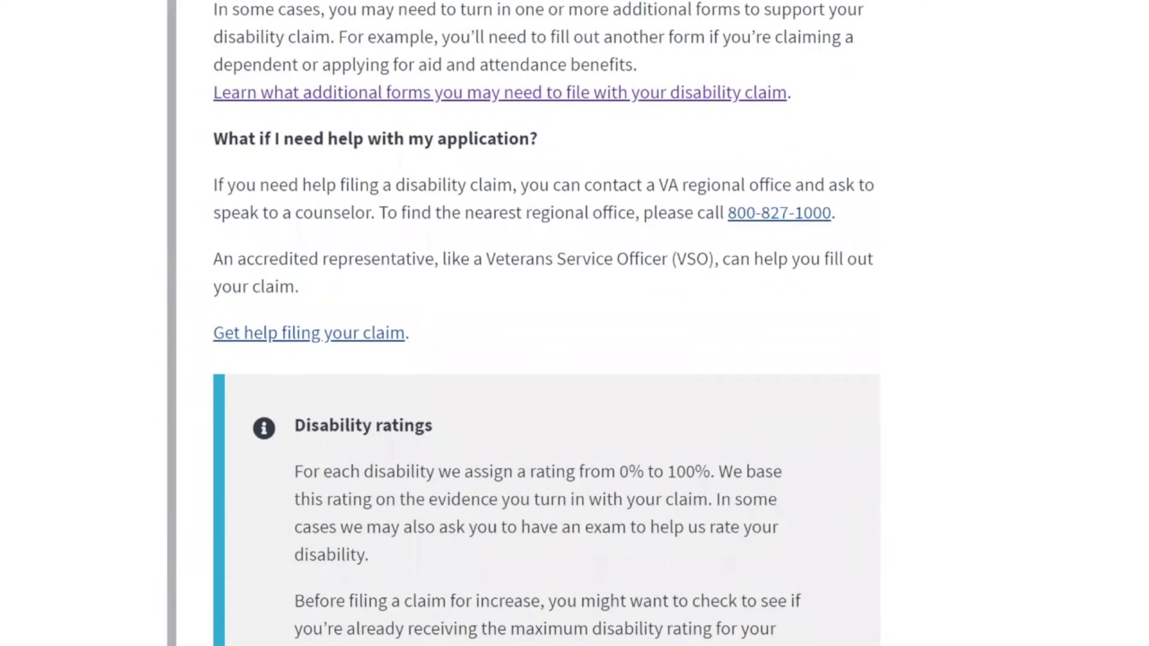
pyautogui.scroll(-2, 586, 45)
pyautogui.scroll(-10, 545, 323)
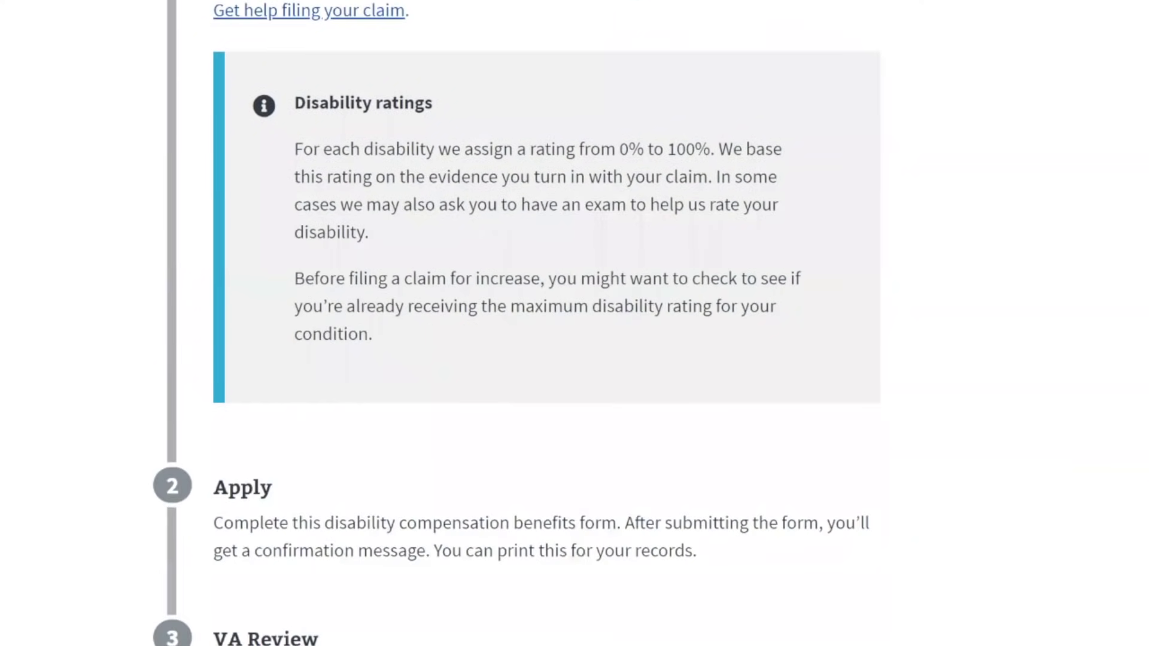
pyautogui.scroll(20, 546, 323)
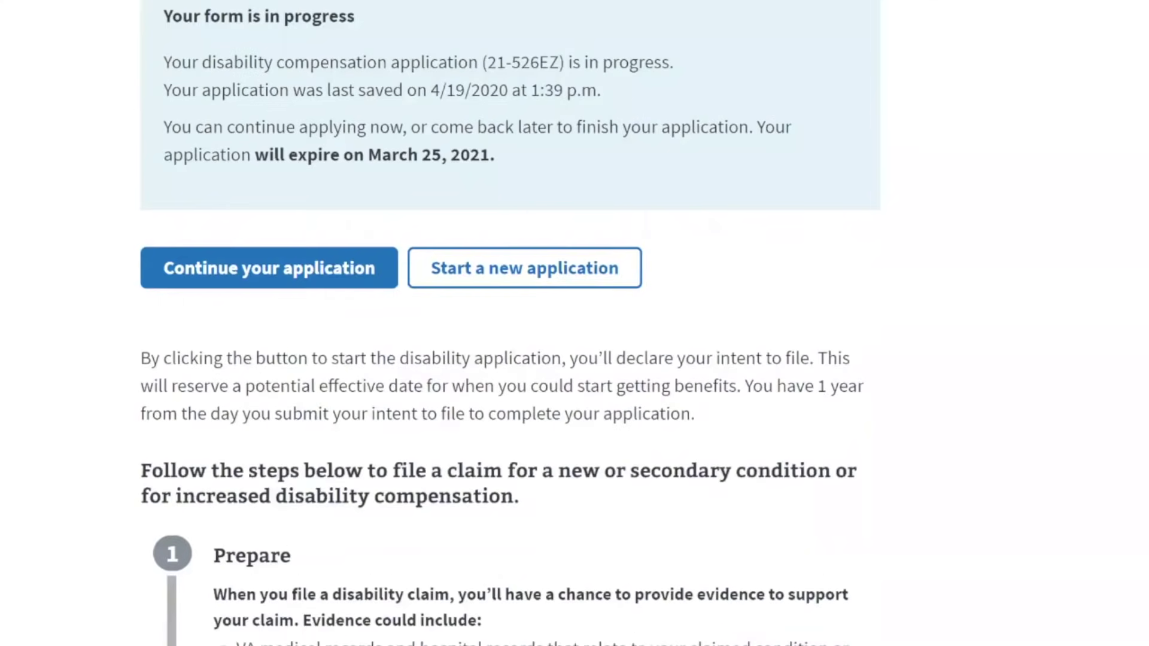
pyautogui.scroll(-20, 545, 323)
pyautogui.scroll(10, 546, 323)
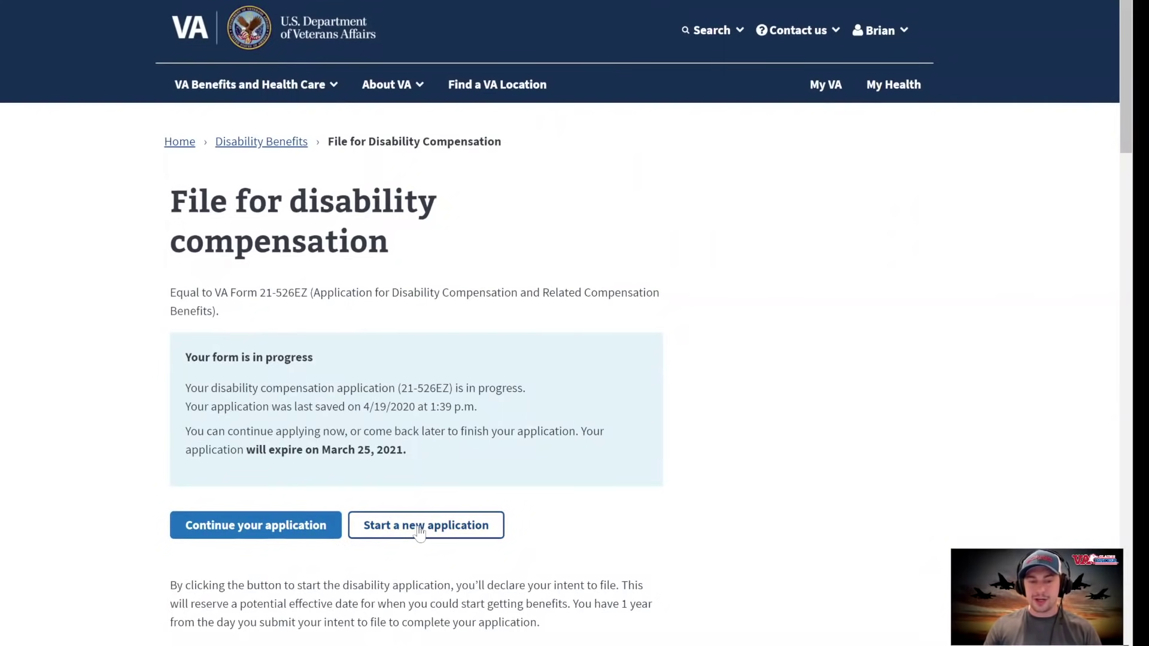
# Step: Continue the saved application past the Intent to File notice to 1 of 5 Veteran Details
pyautogui.click(272, 533)
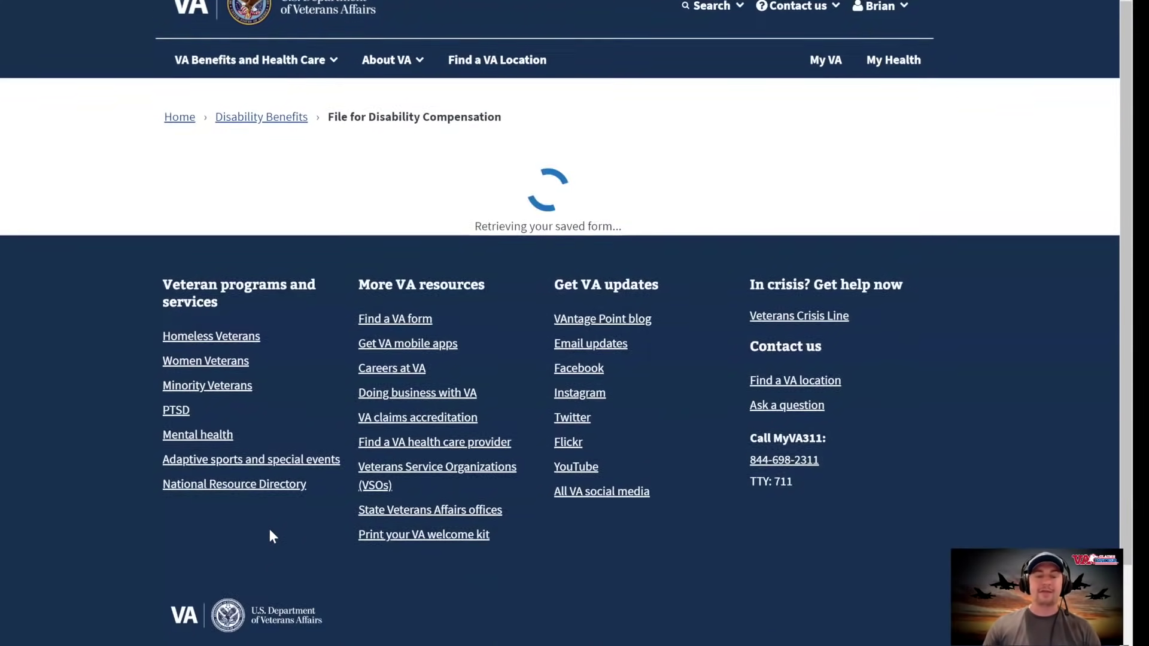
pyautogui.scroll(2, 1108, 286)
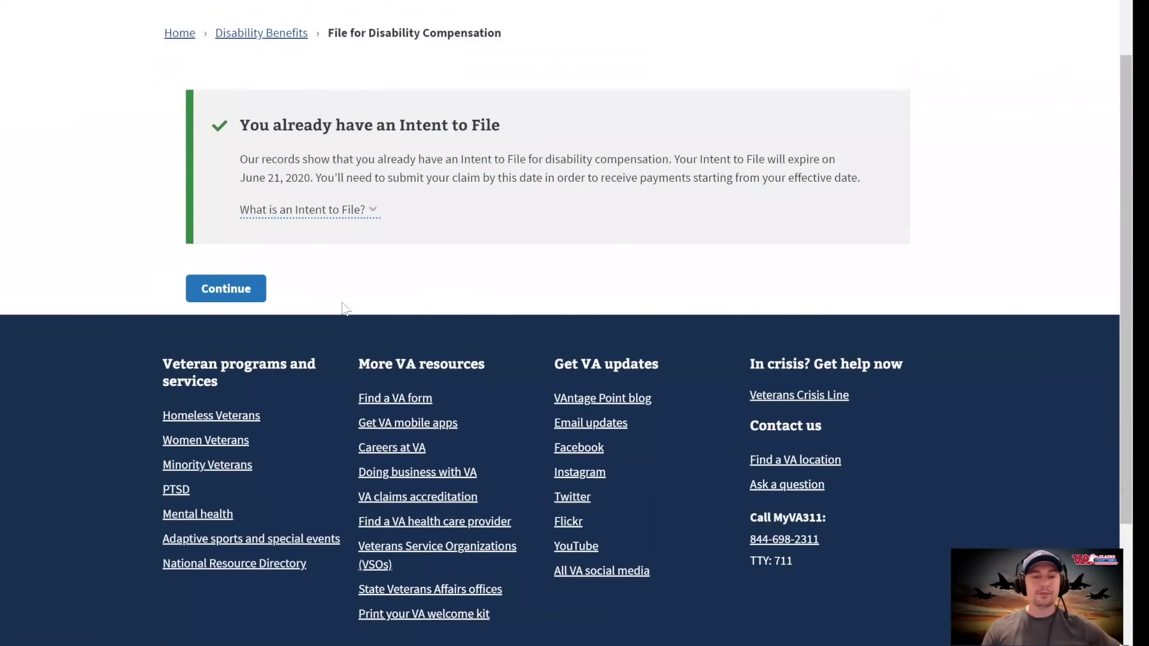
pyautogui.click(250, 291)
pyautogui.scroll(-1, 700, 417)
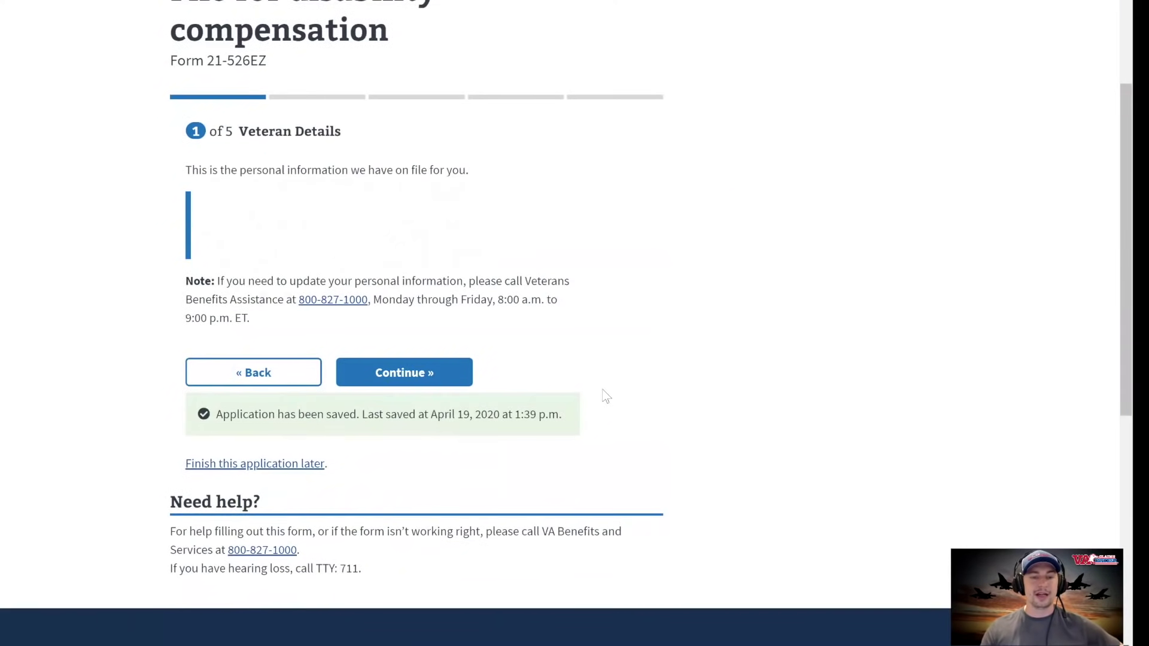
pyautogui.scroll(4, 612, 384)
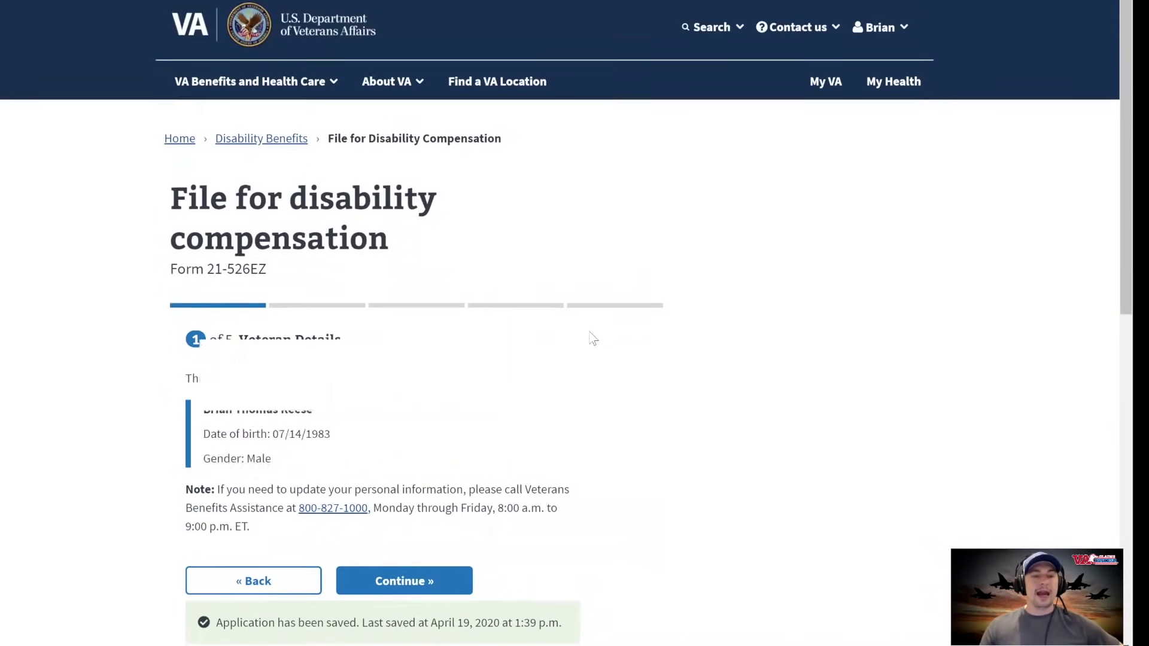
pyautogui.moveTo(395, 351); pyautogui.dragTo(188, 353)
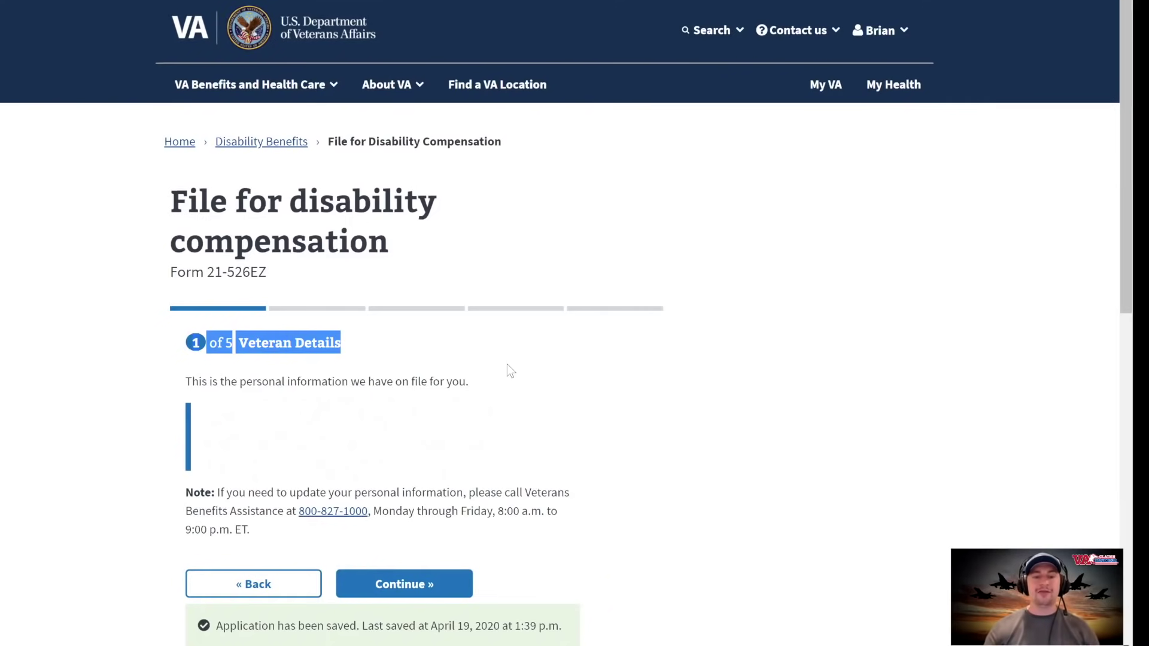
pyautogui.click(466, 326)
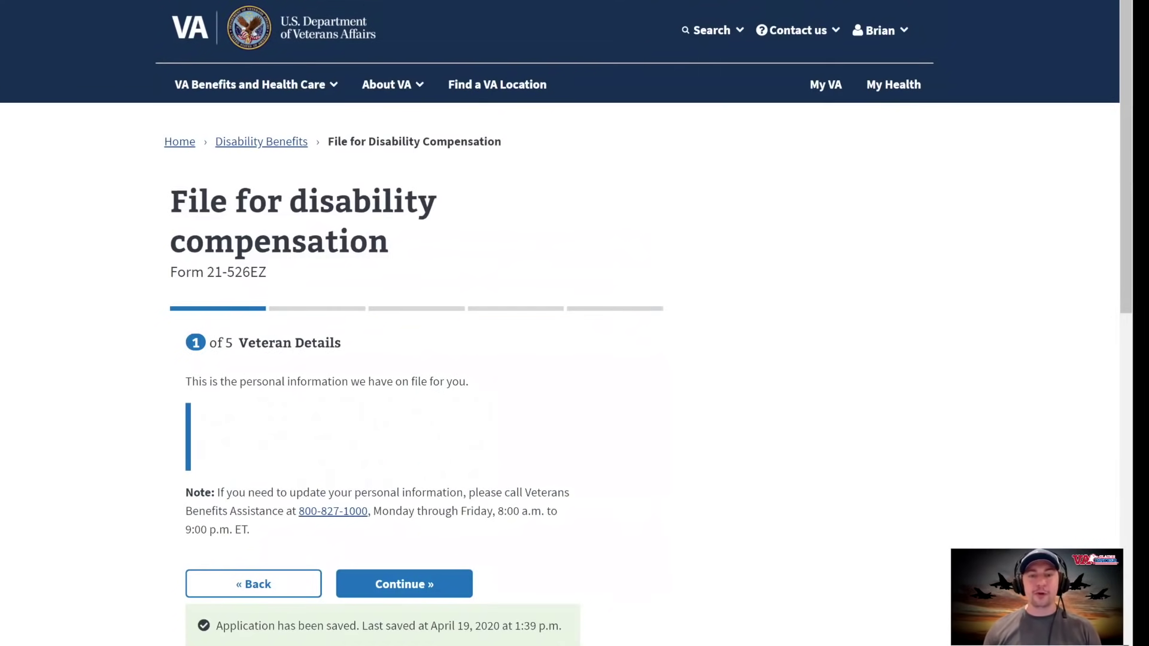
pyautogui.scroll(-2, 698, 502)
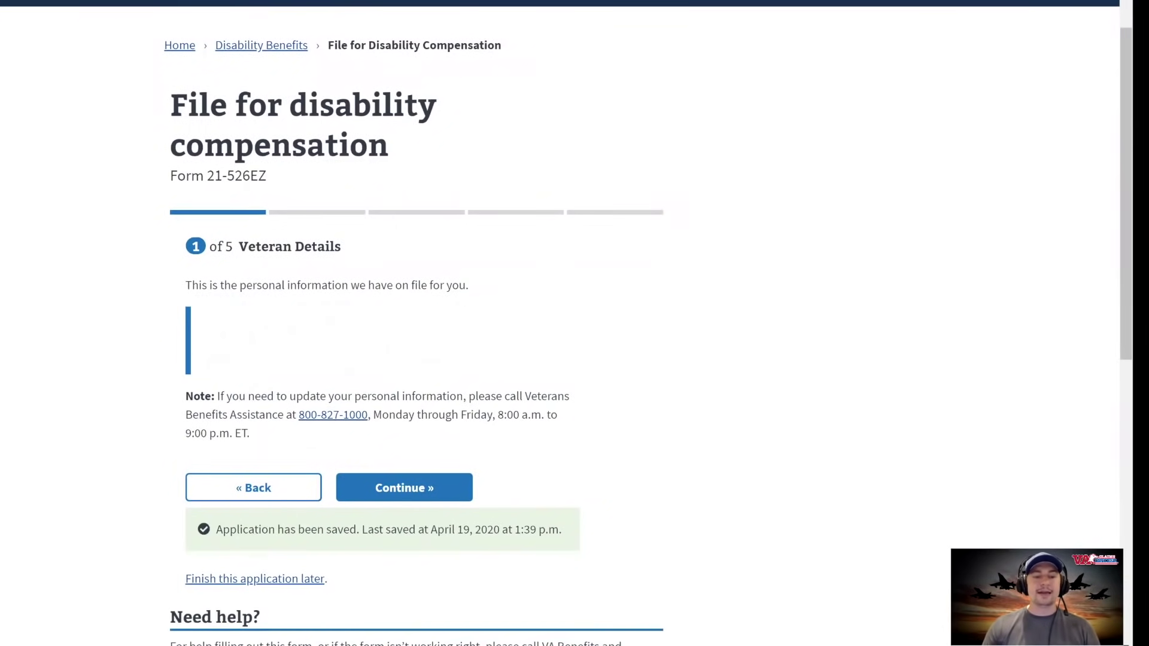
# Step: Check 'A new condition' and 'One or more of my rated conditions that have gotten worse'
pyautogui.click(430, 487)
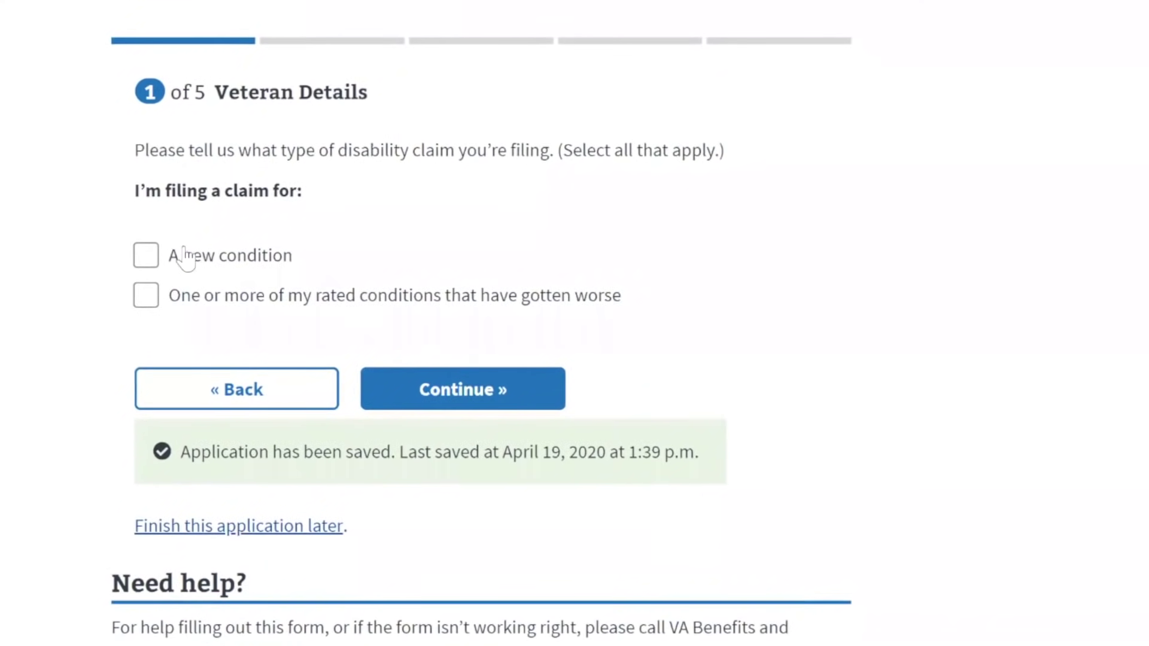
pyautogui.tripleClick(153, 190)
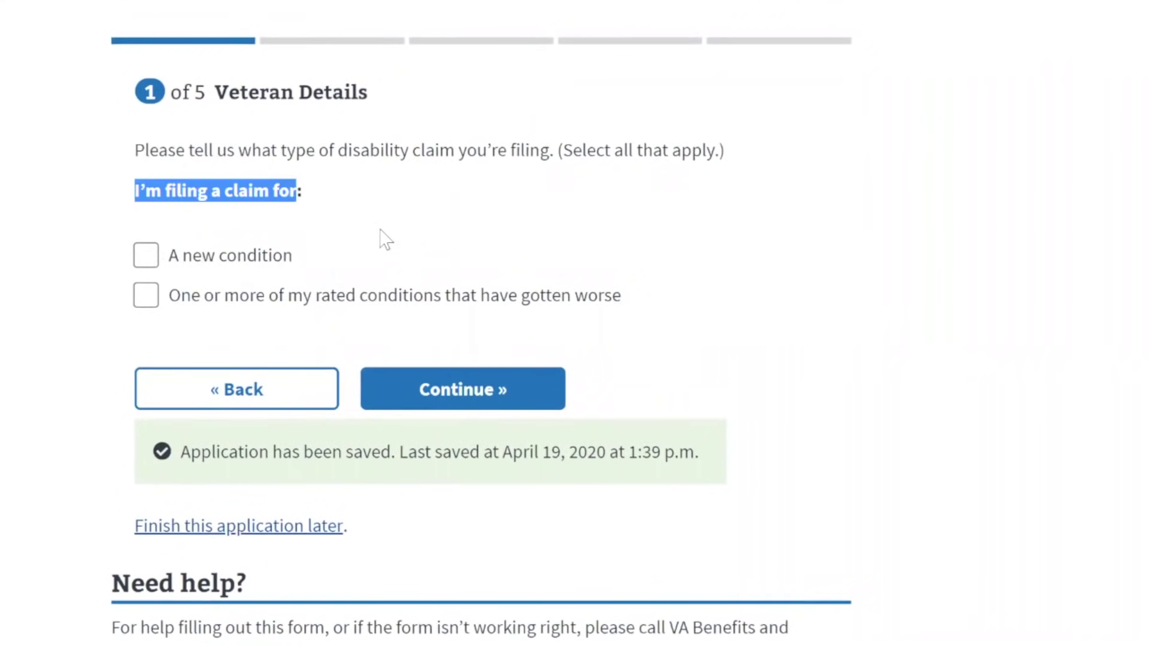
pyautogui.click(384, 239)
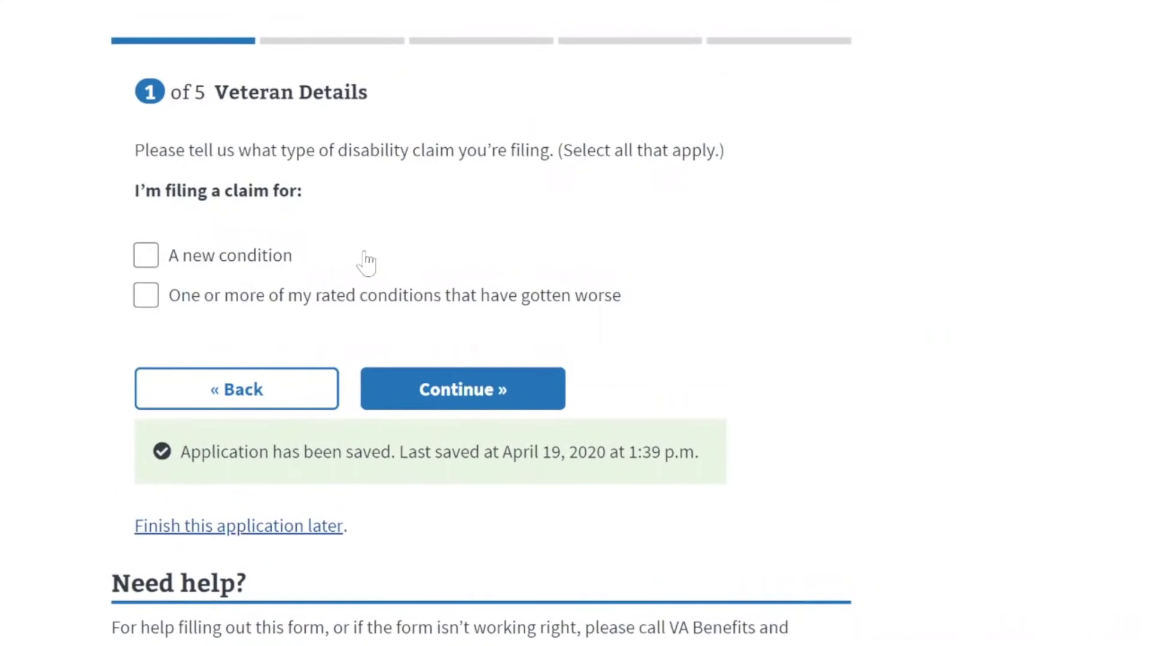
pyautogui.click(146, 257)
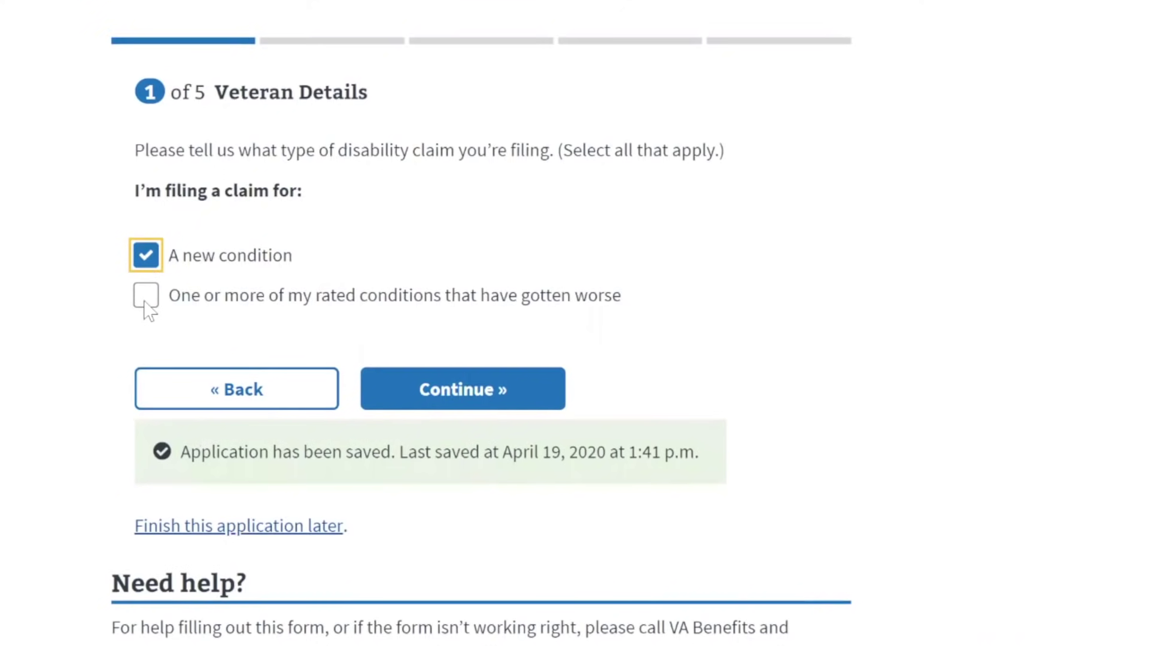
pyautogui.click(145, 301)
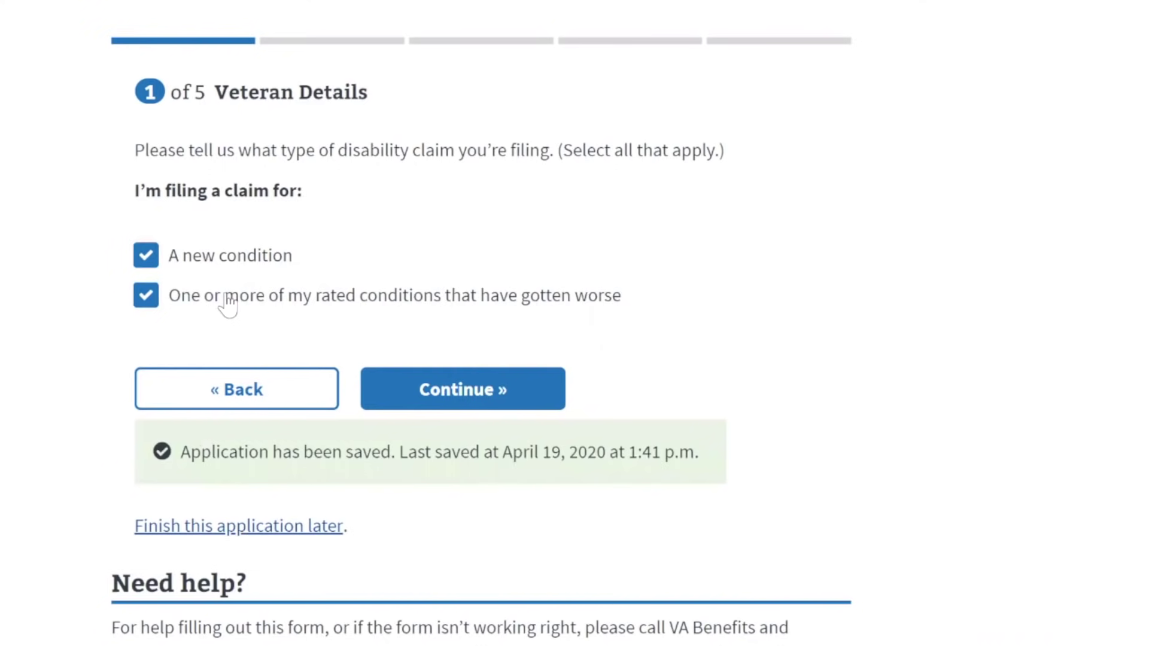
pyautogui.moveTo(172, 303); pyautogui.dragTo(610, 290)
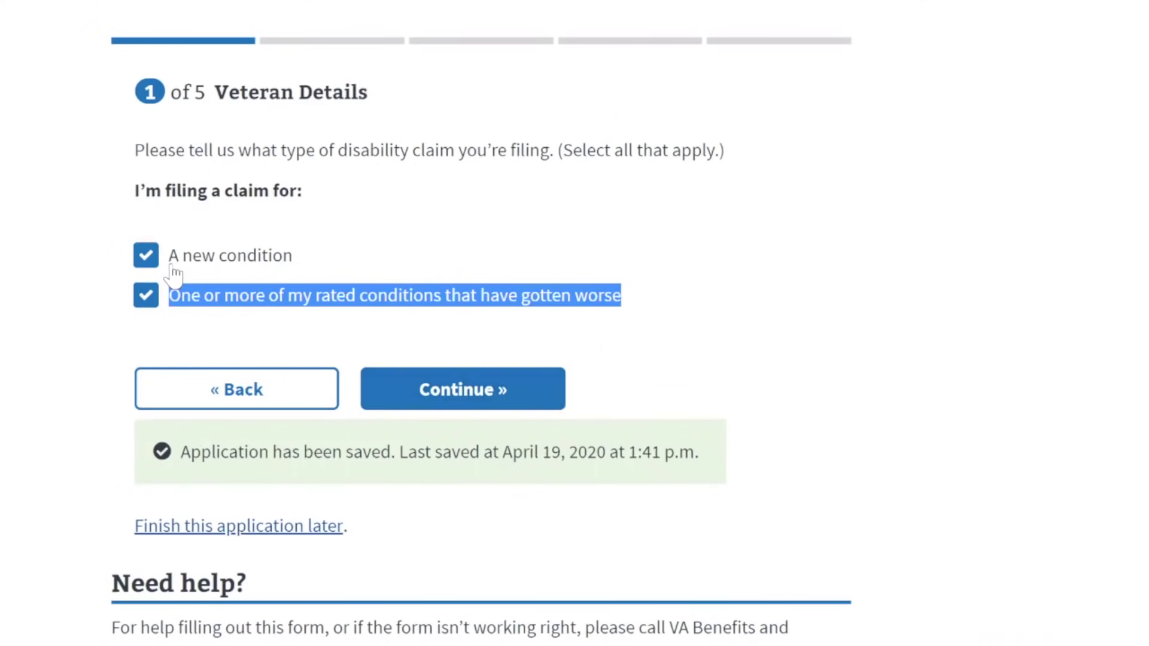
pyautogui.moveTo(169, 256); pyautogui.dragTo(283, 256)
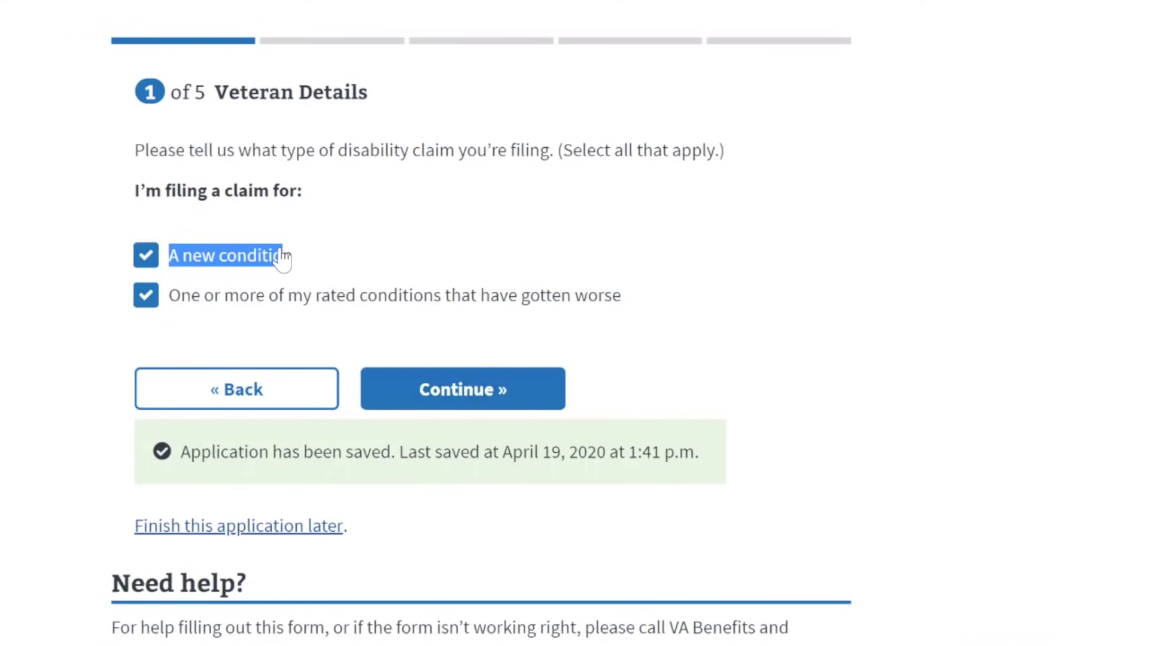
pyautogui.click(413, 254)
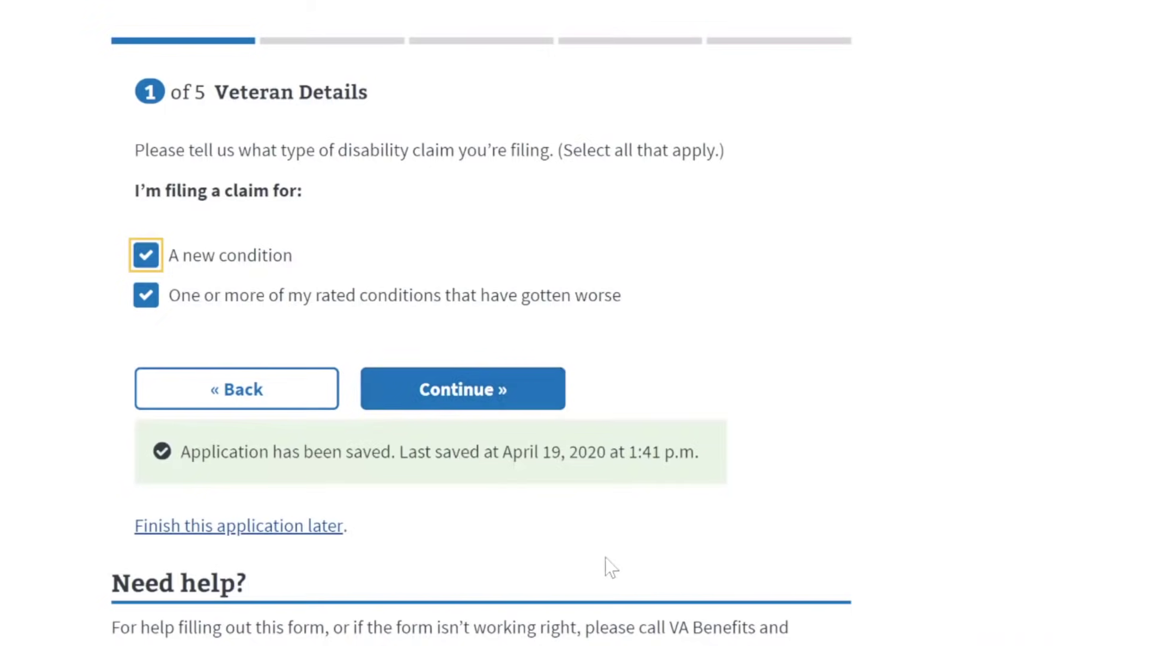
pyautogui.scroll(1, 618, 565)
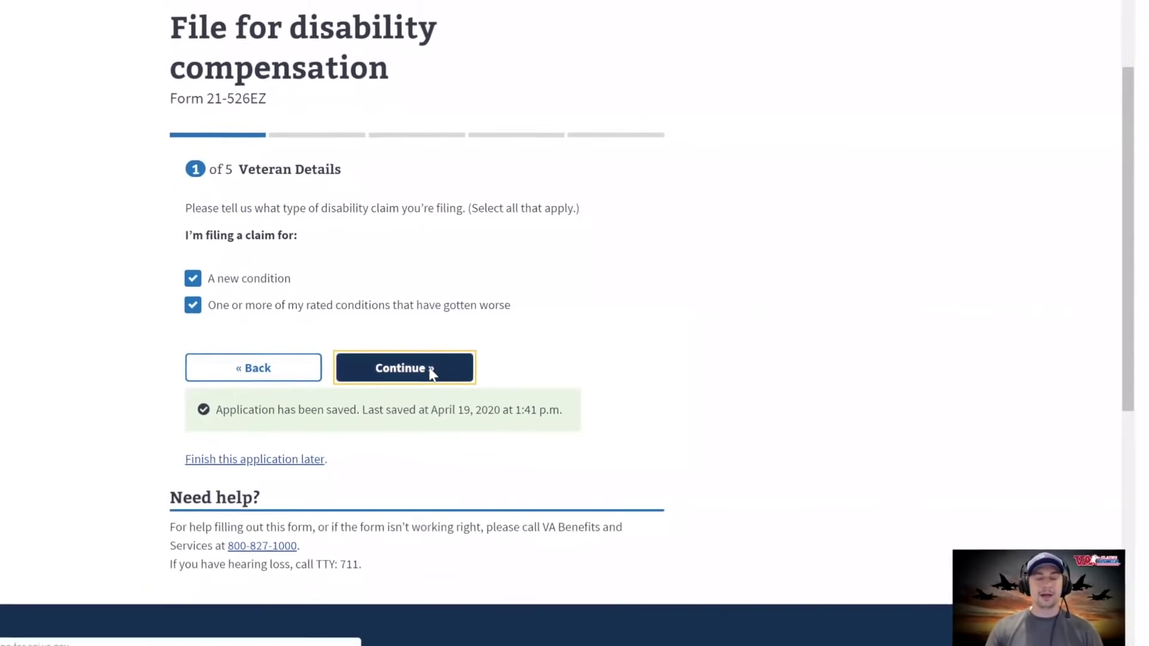
pyautogui.click(458, 431)
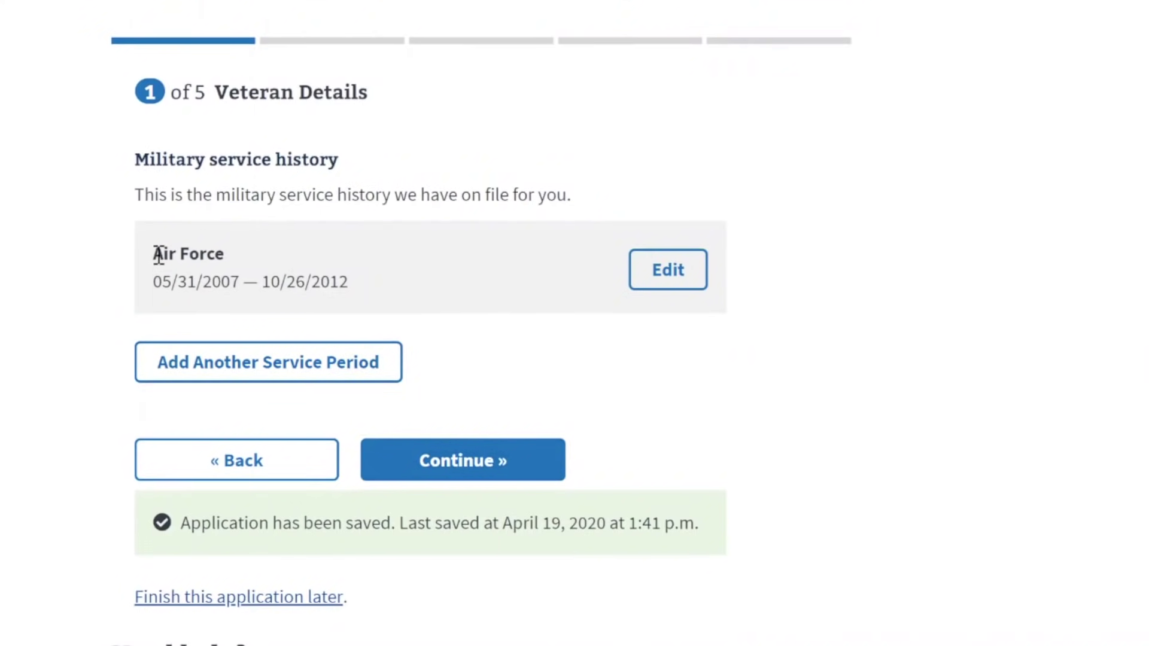
pyautogui.moveTo(156, 254); pyautogui.dragTo(360, 295)
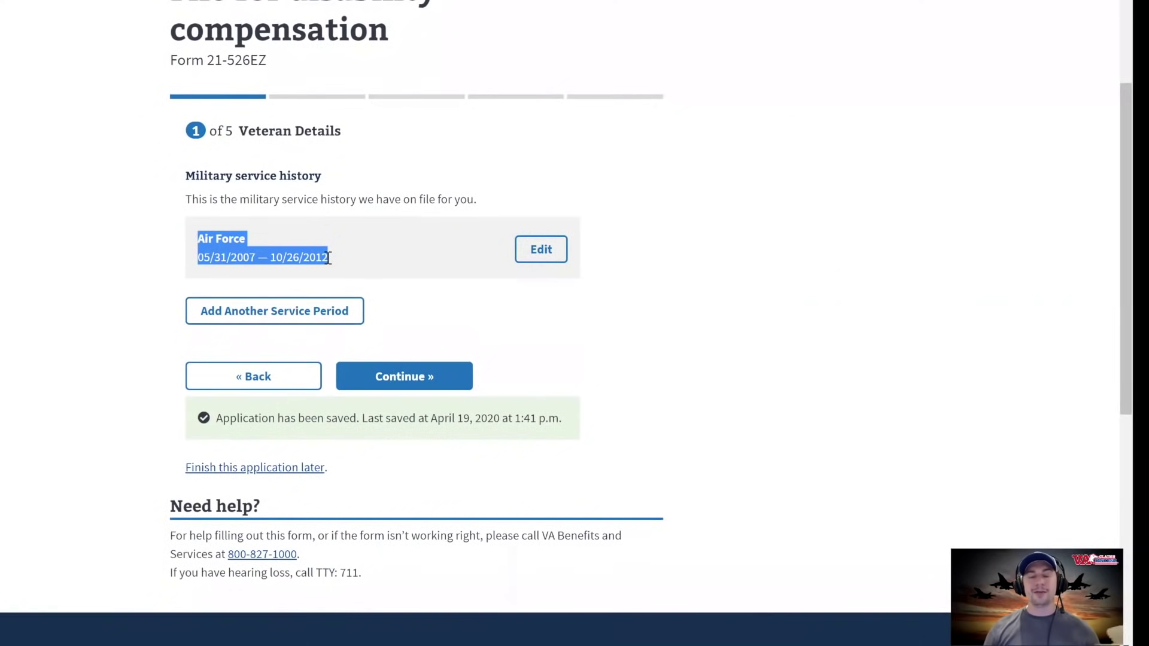
pyautogui.click(285, 256)
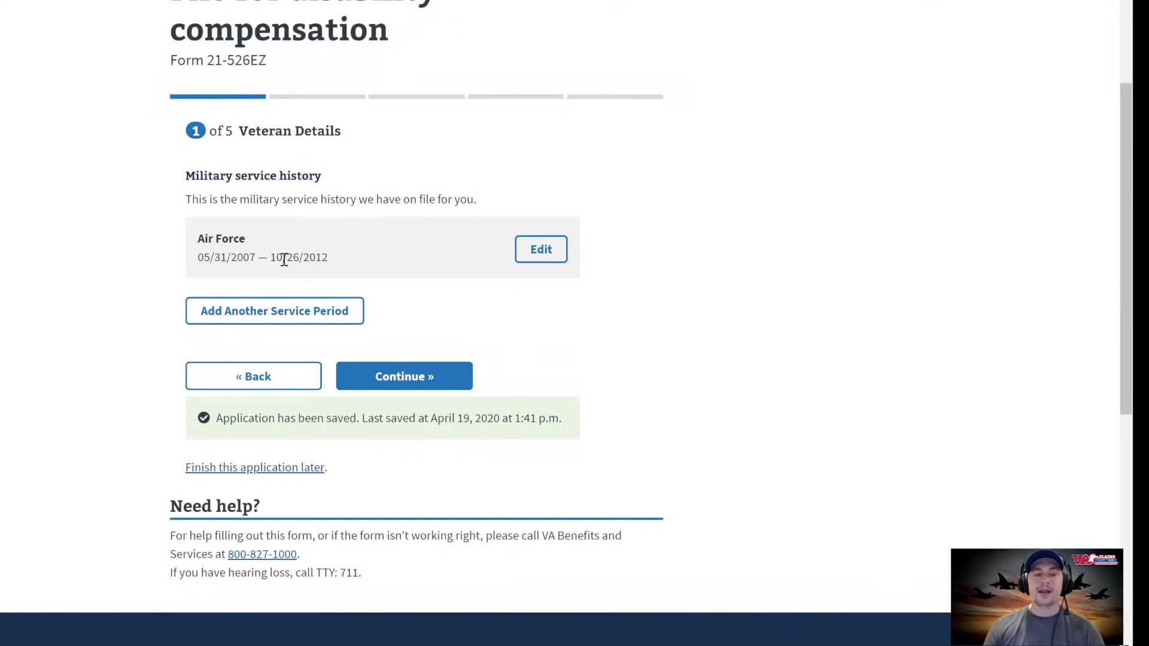
pyautogui.moveTo(199, 257); pyautogui.dragTo(326, 250)
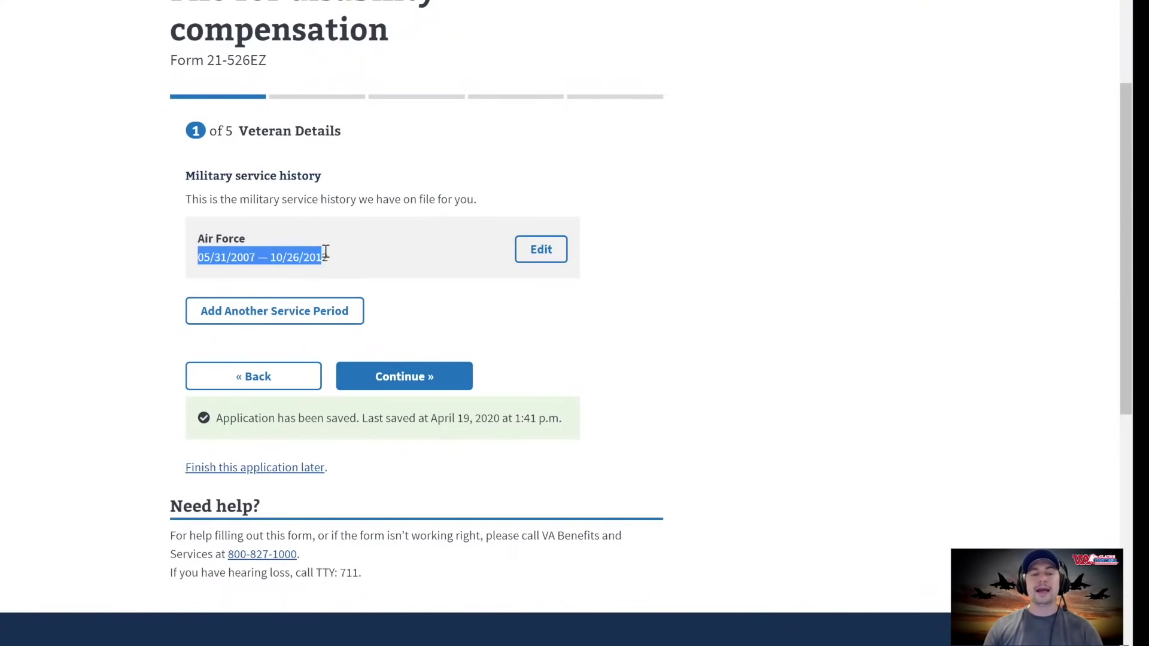
pyautogui.click(332, 252)
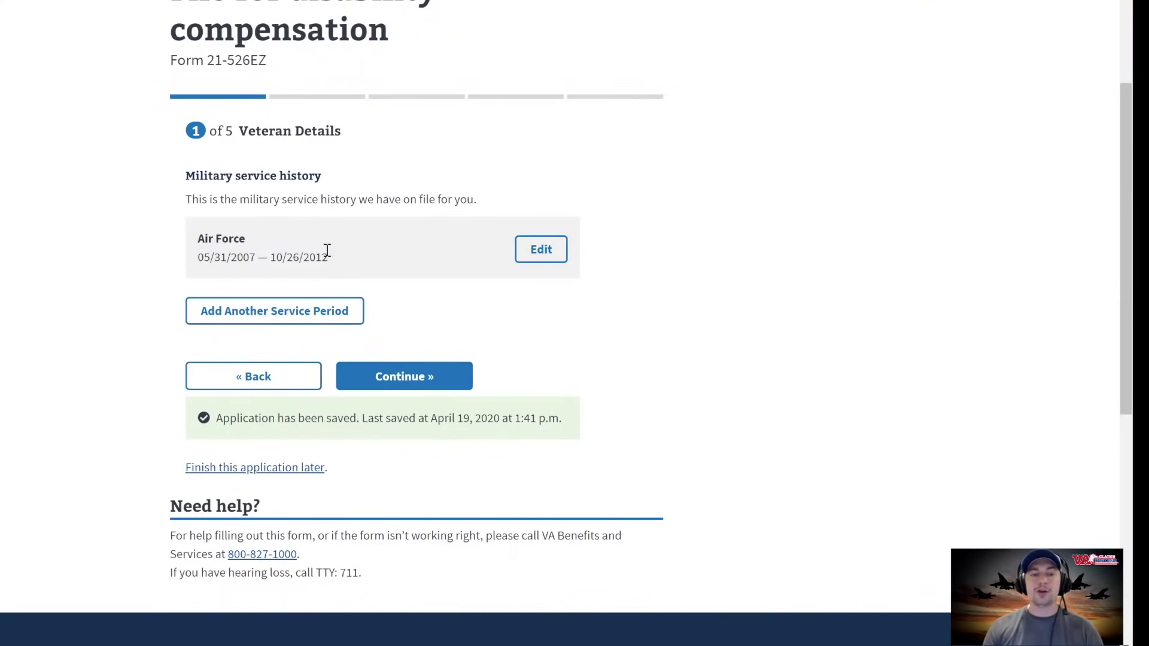
pyautogui.scroll(1, 311, 260)
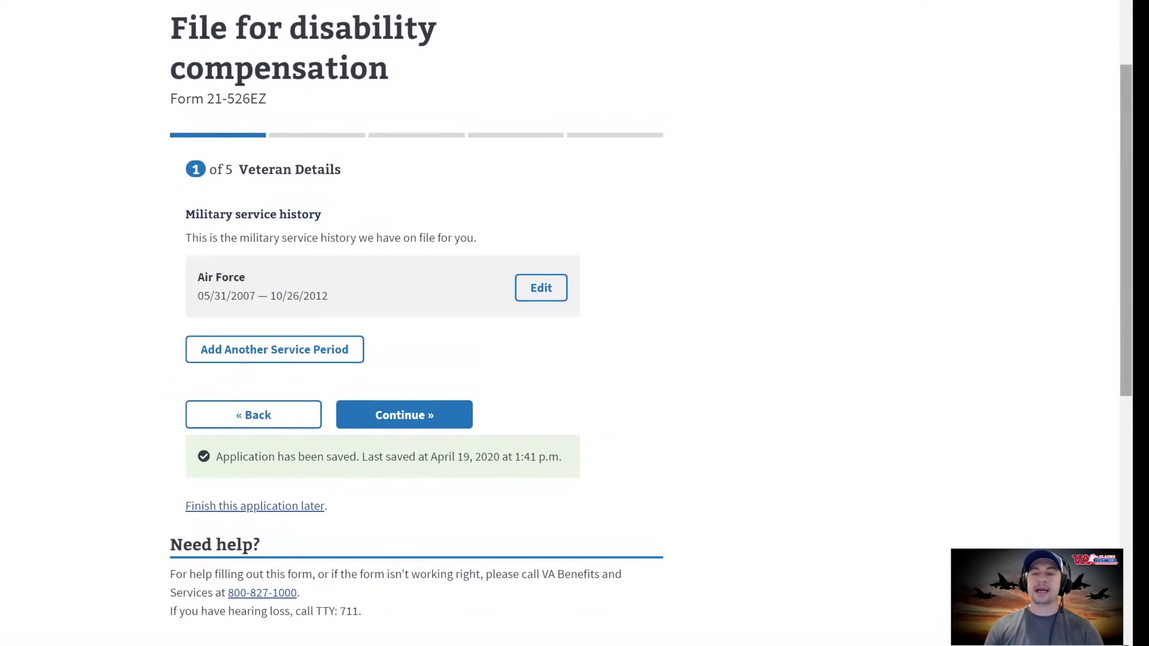
pyautogui.scroll(2, 149, 268)
pyautogui.scroll(2, 812, 300)
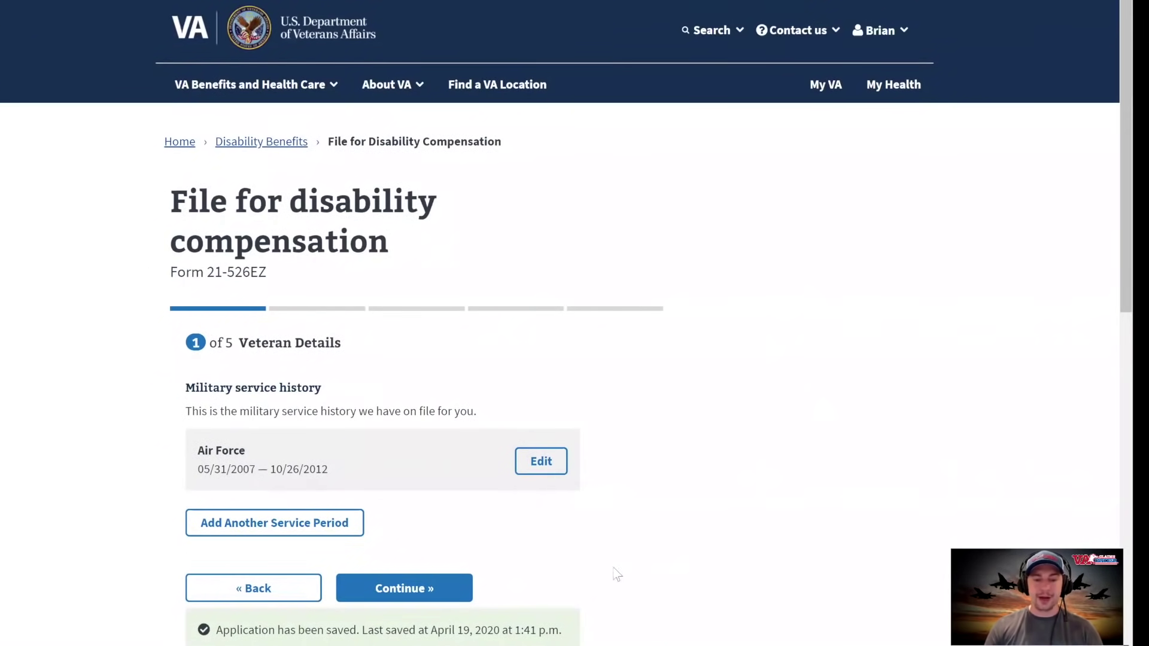
# Step: Answer Yes to serving in a combat zone after Sept. 11, 2001, and continue to Disabilities
pyautogui.click(437, 595)
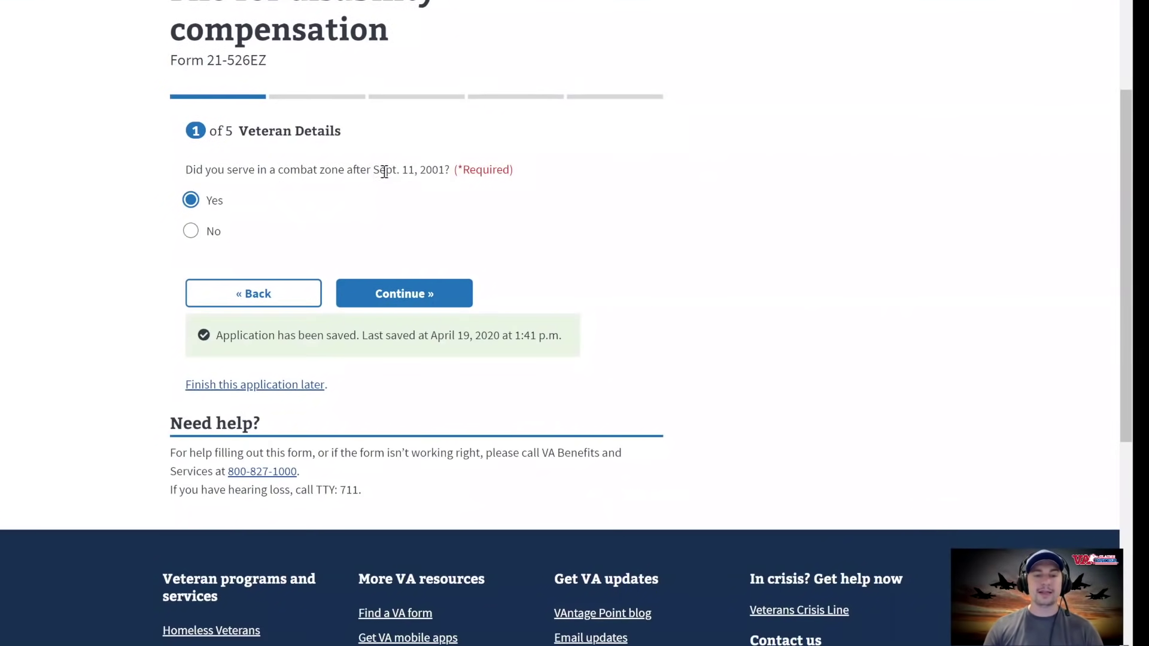
pyautogui.moveTo(374, 169); pyautogui.dragTo(446, 169)
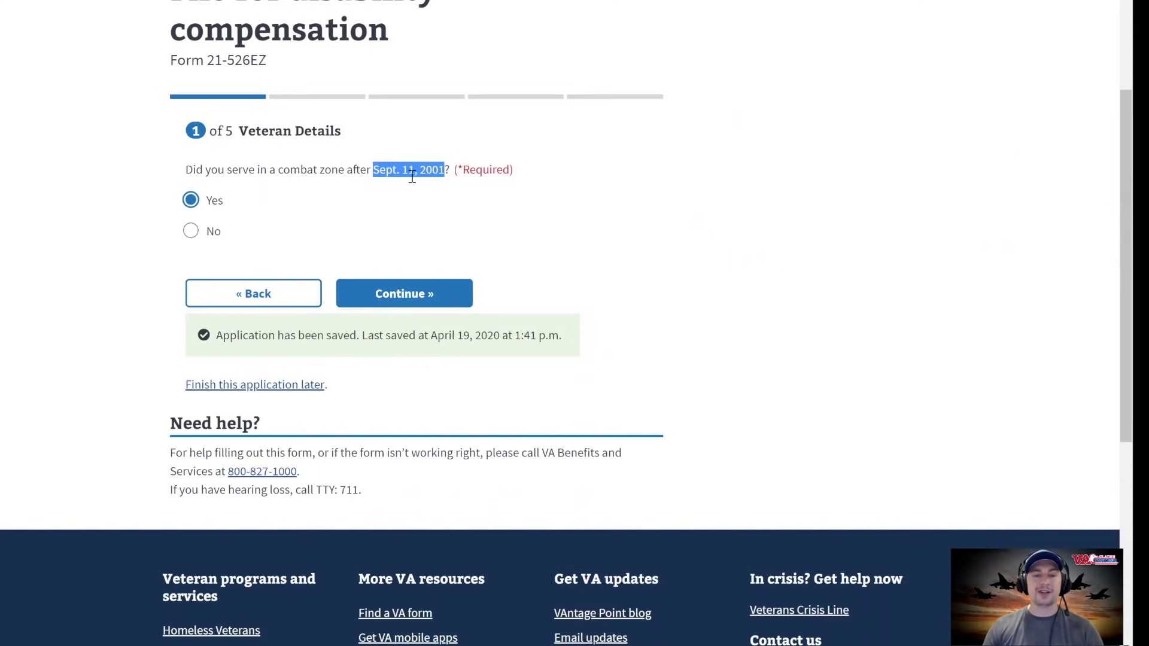
pyautogui.click(190, 232)
pyautogui.click(193, 201)
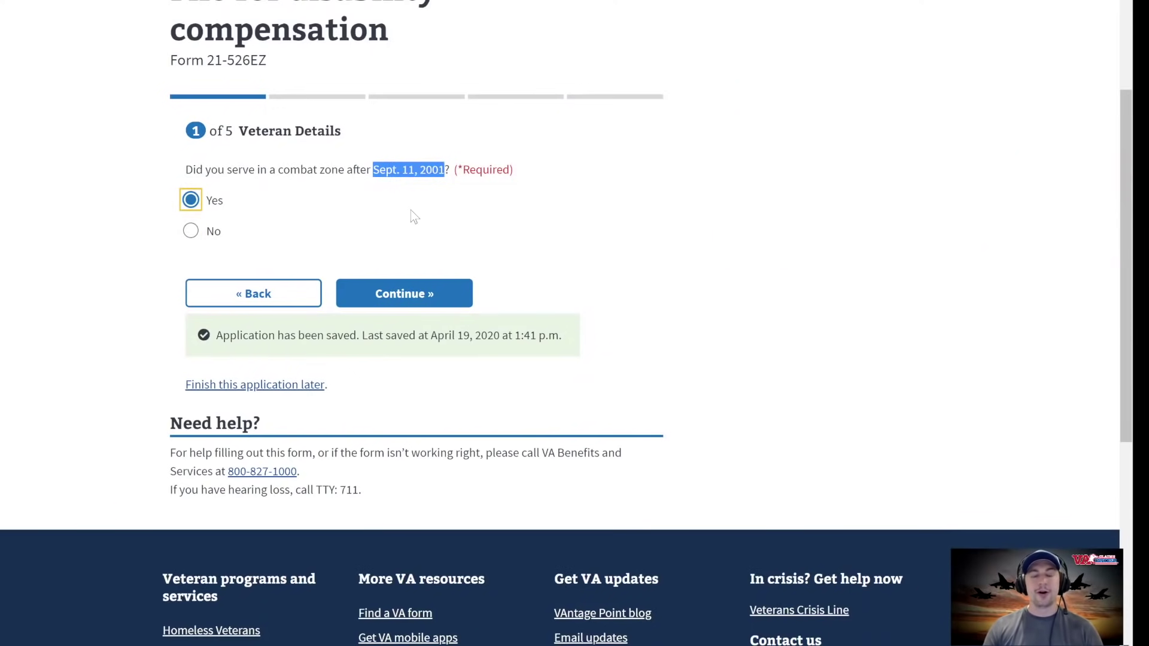
pyautogui.moveTo(373, 169); pyautogui.dragTo(448, 170)
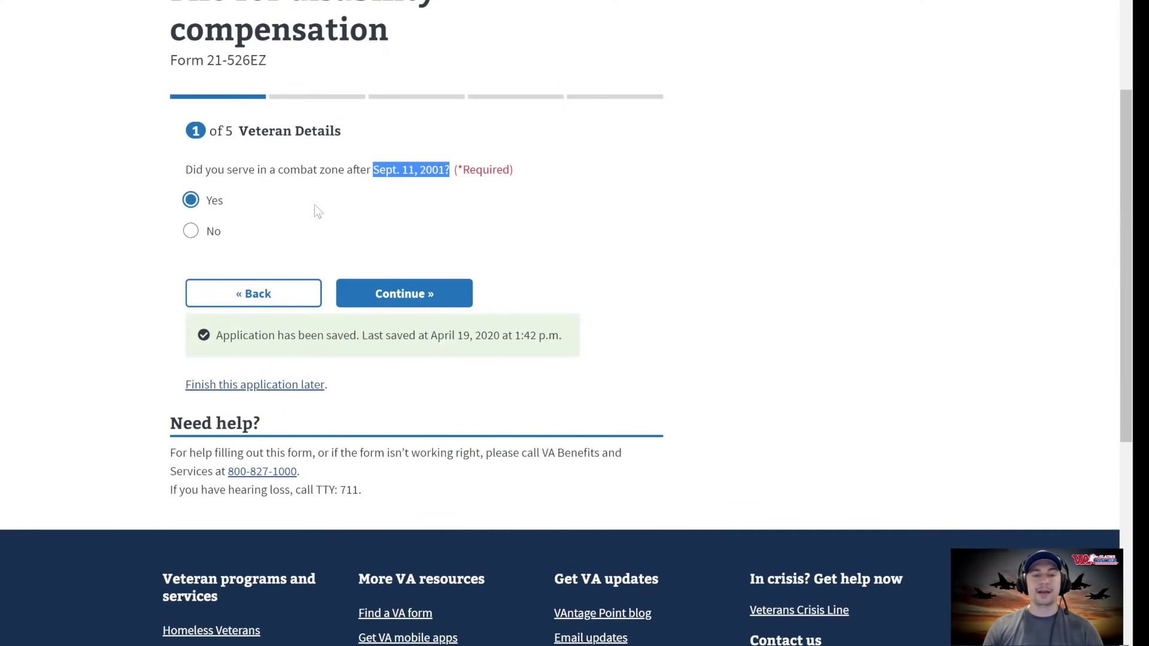
pyautogui.click(354, 192)
pyautogui.click(407, 290)
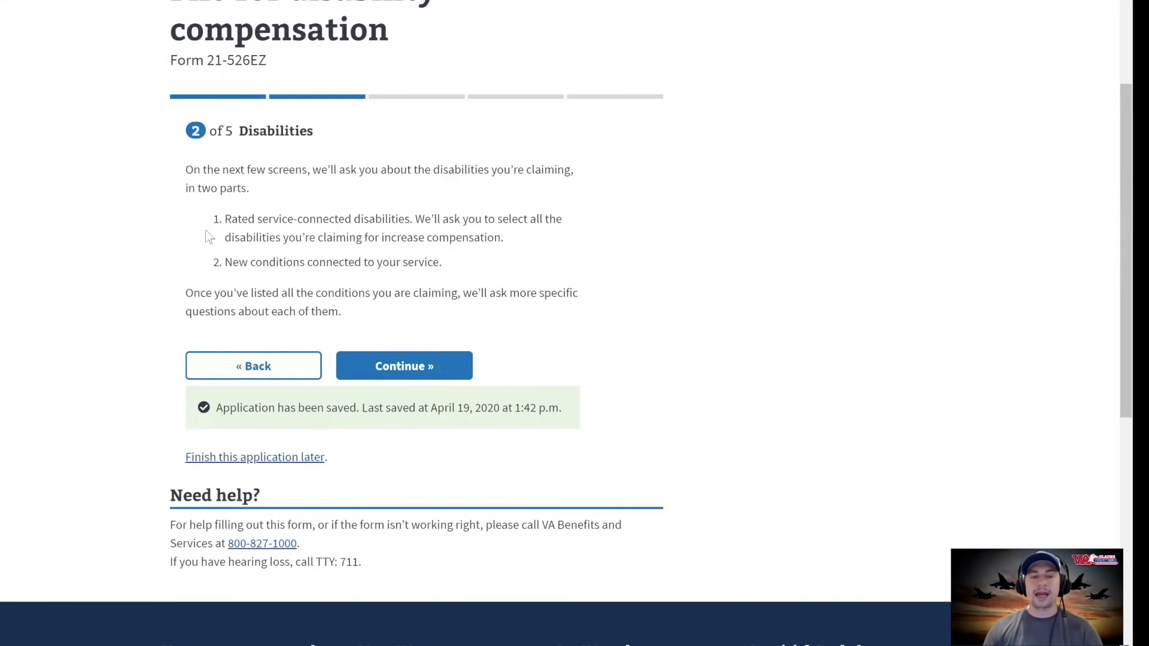
# Step: Review the overview's rated disabilities and new conditions items, then continue to the checklist
pyautogui.moveTo(225, 219); pyautogui.dragTo(492, 246)
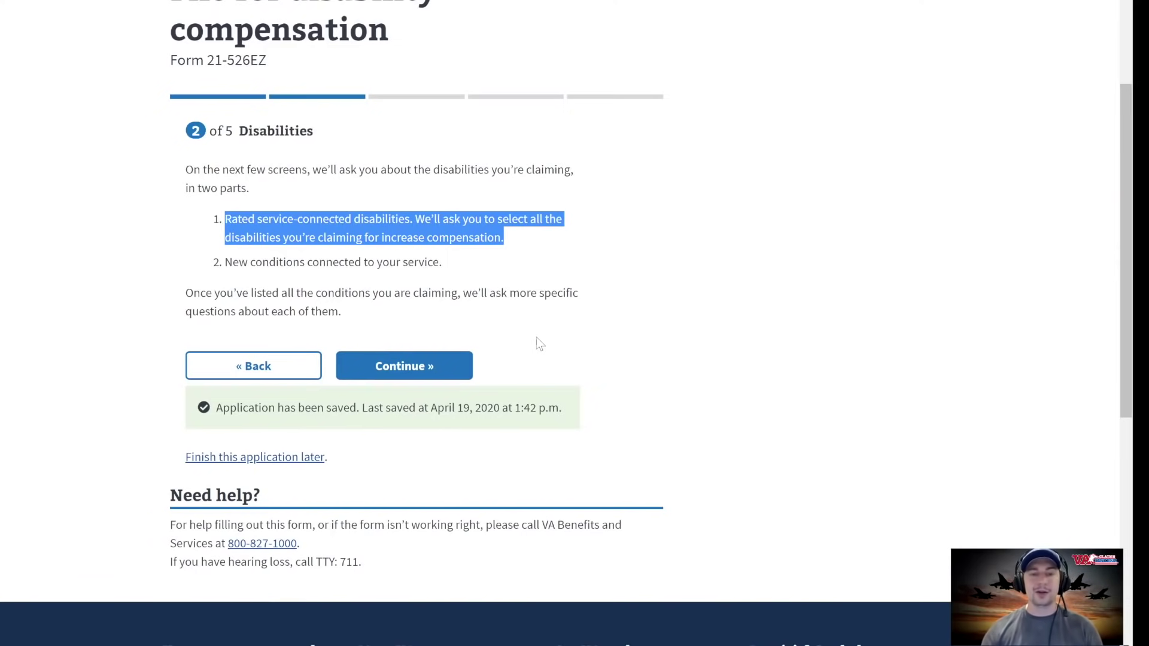
pyautogui.scroll(1, 540, 344)
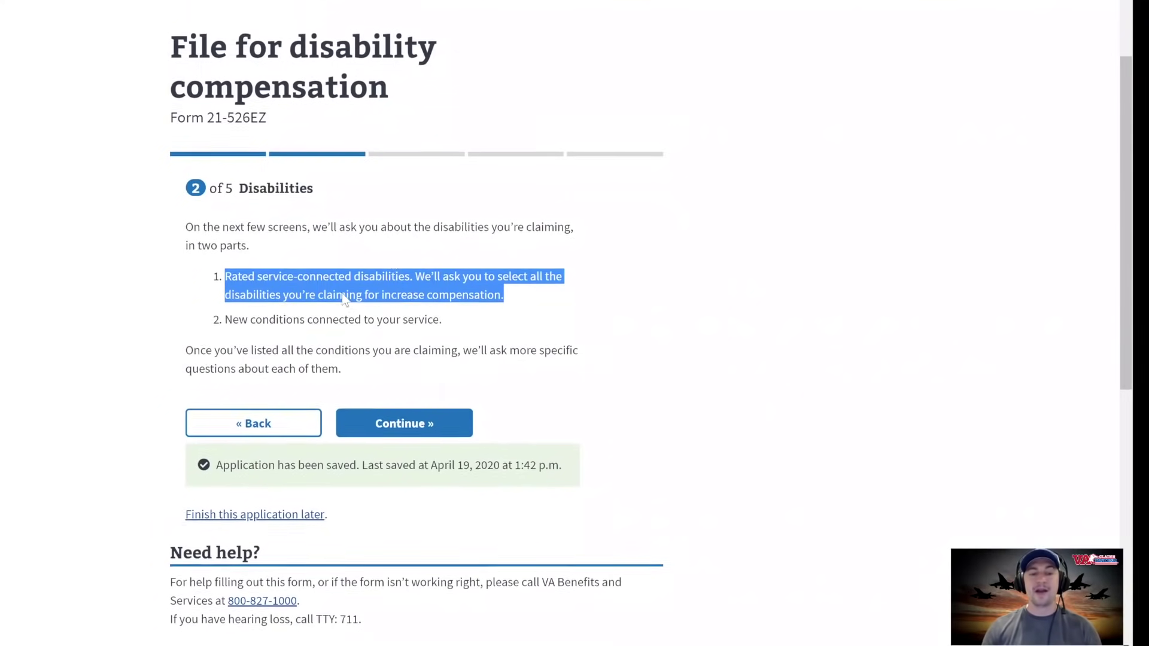
pyautogui.scroll(-1, 226, 308)
pyautogui.moveTo(231, 300); pyautogui.dragTo(457, 310)
pyautogui.click(458, 310)
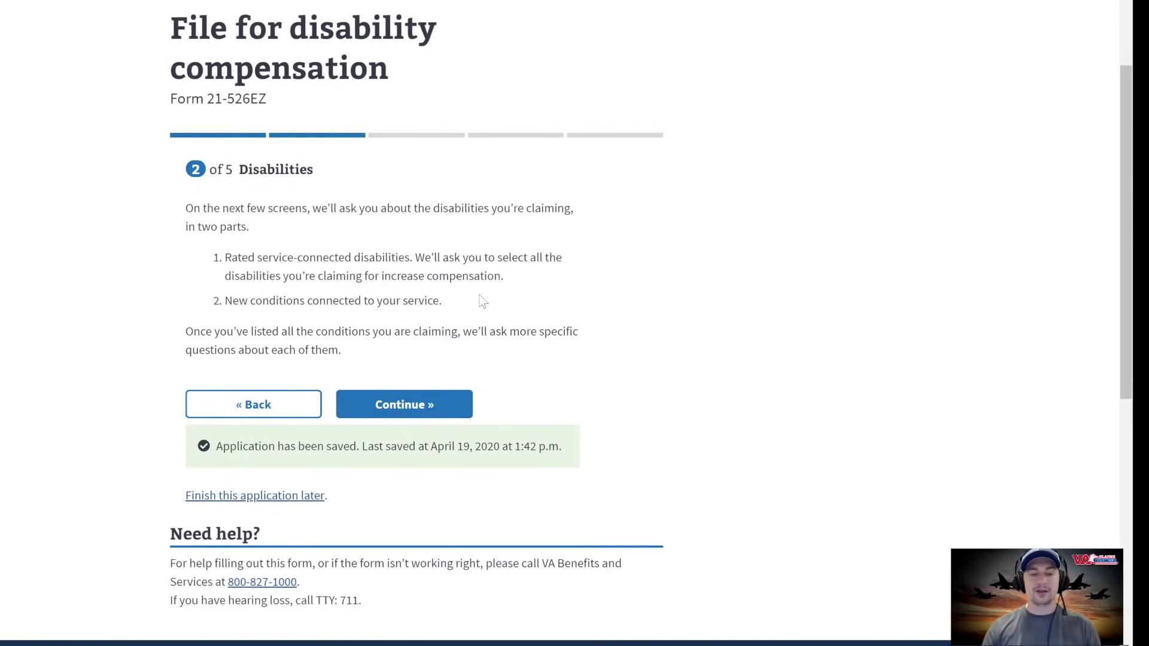
pyautogui.scroll(1, 500, 293)
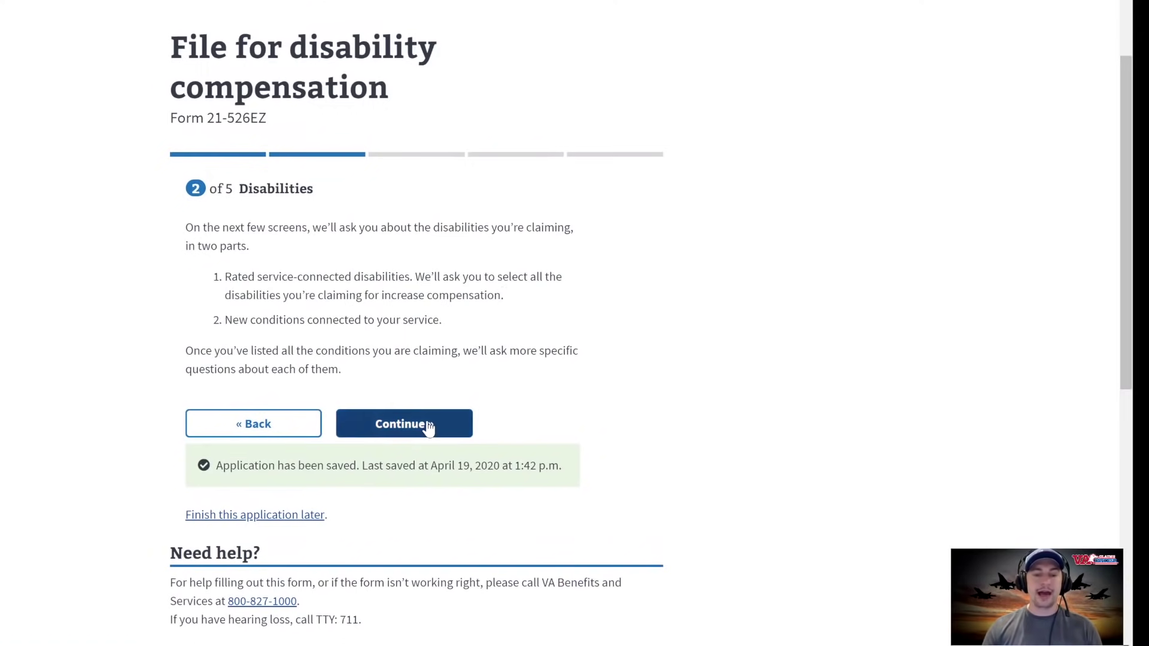
pyautogui.click(428, 426)
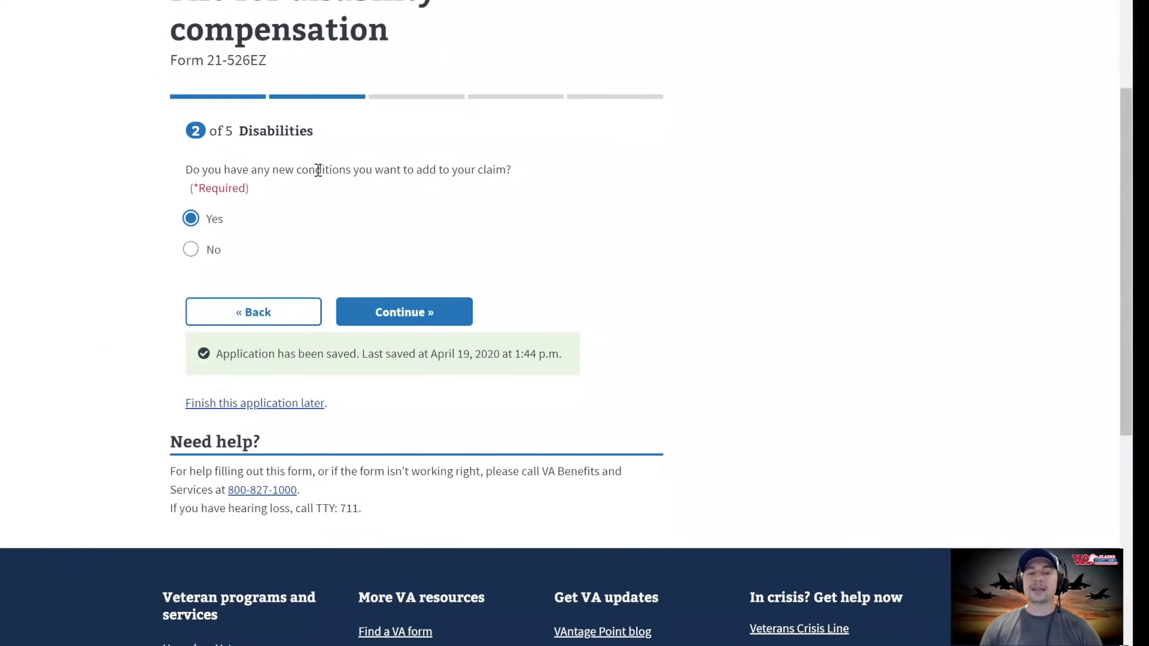
# Step: Keep Yes on the question about adding new conditions and continue to the conditions list
pyautogui.tripleClick(516, 164)
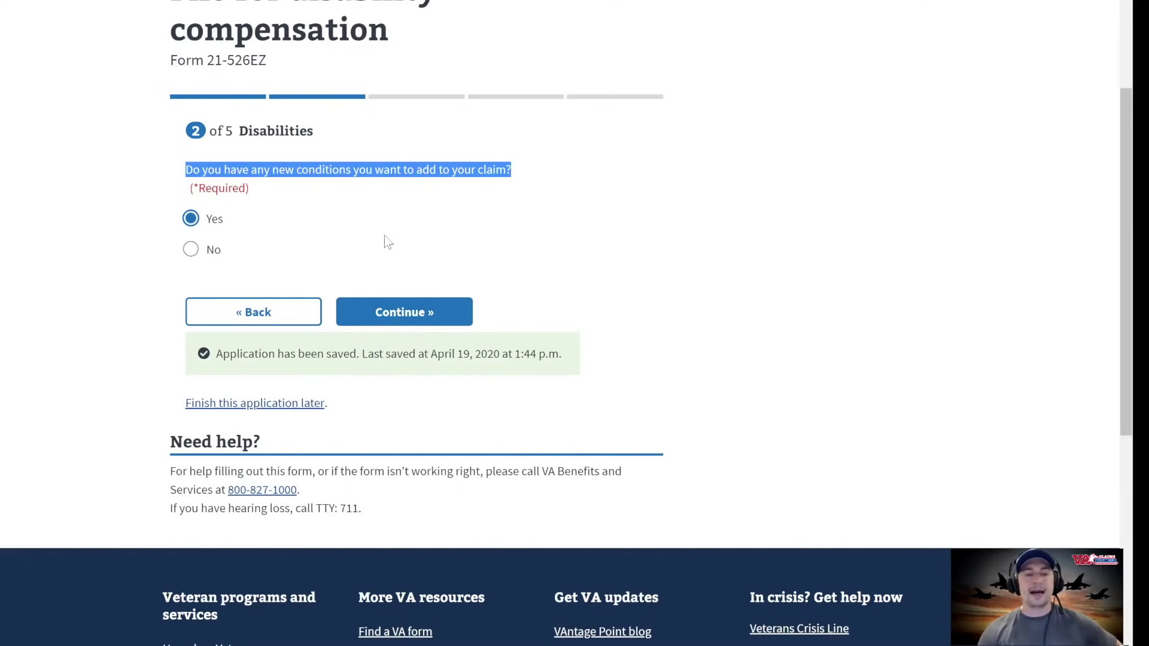
pyautogui.click(318, 192)
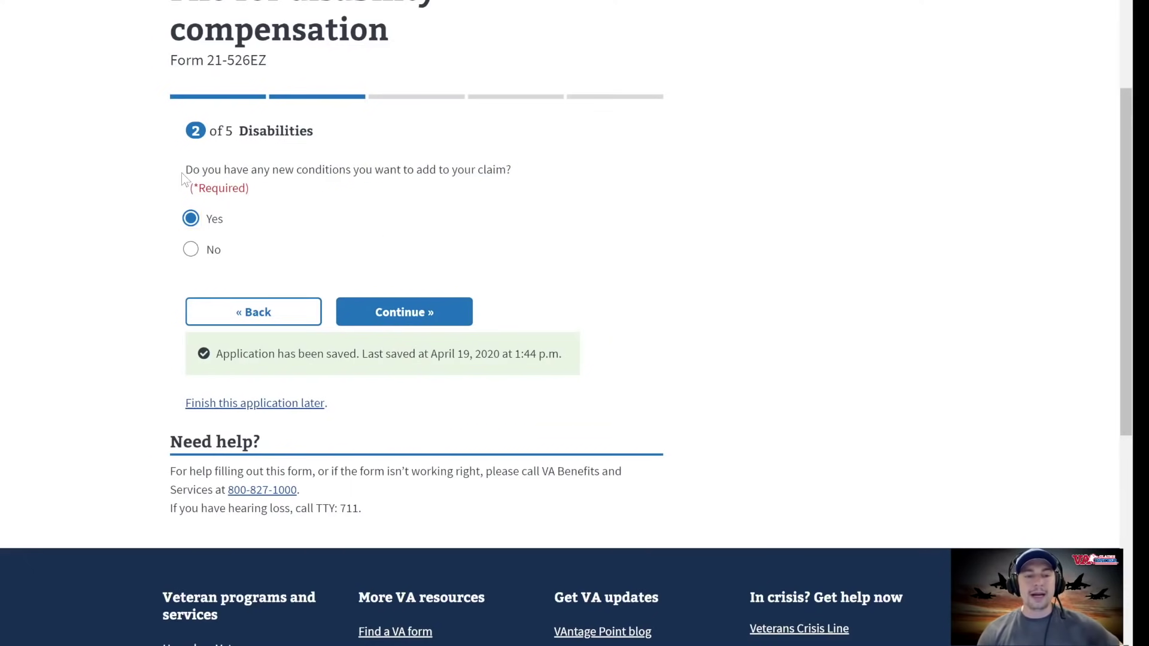
pyautogui.moveTo(182, 171); pyautogui.dragTo(493, 203)
pyautogui.click(489, 204)
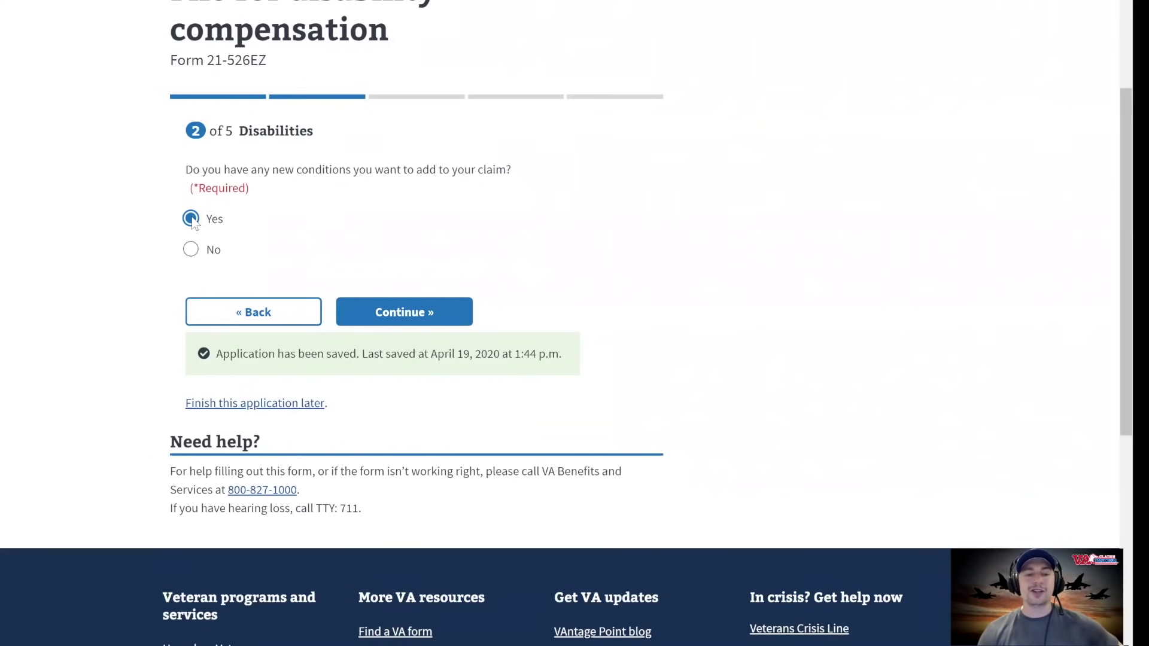
pyautogui.scroll(1, 470, 403)
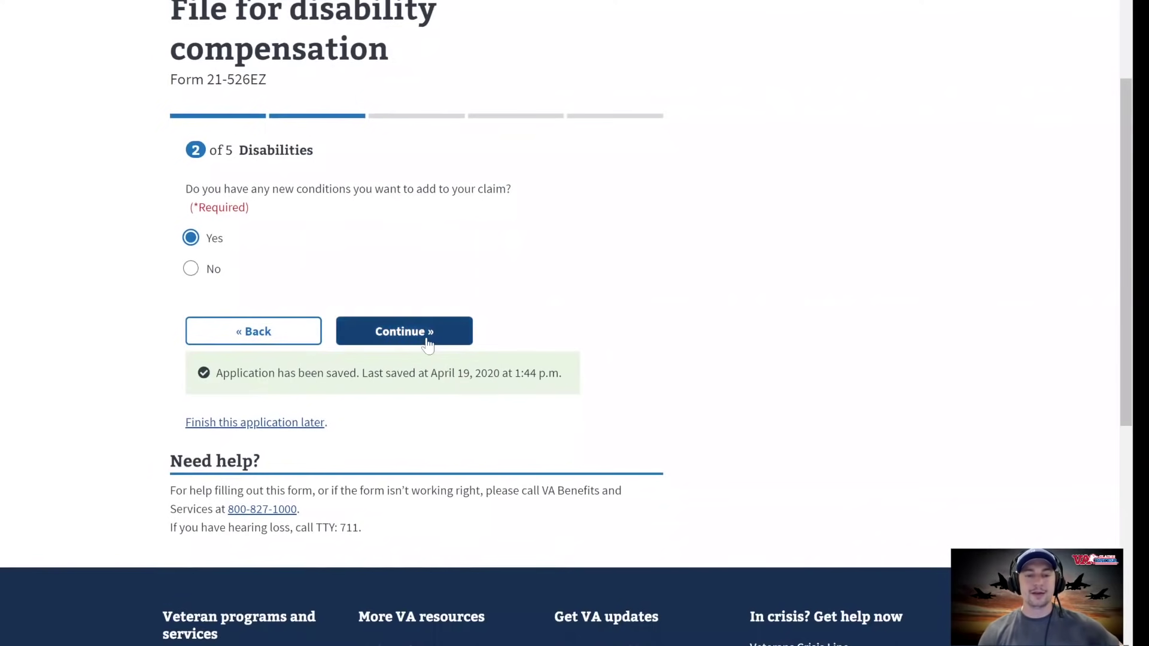
pyautogui.click(438, 336)
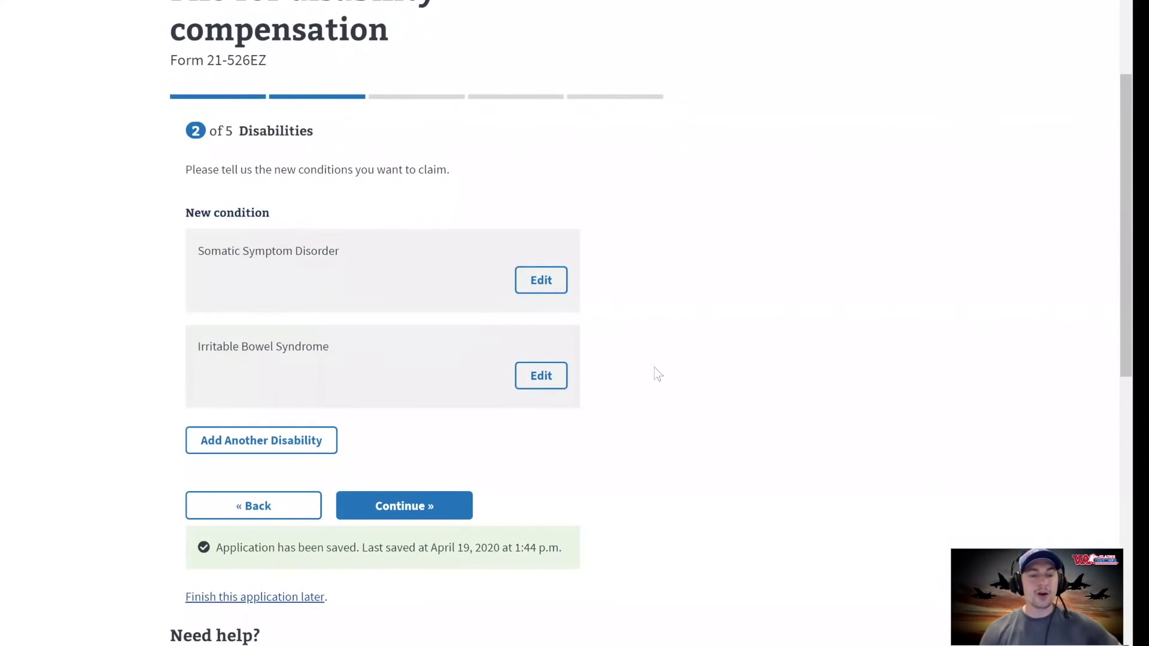
# Step: Review the existing new conditions, Somatic Symptom Disorder and Irritable Bowel Syndrome
pyautogui.scroll(-1, 360, 191)
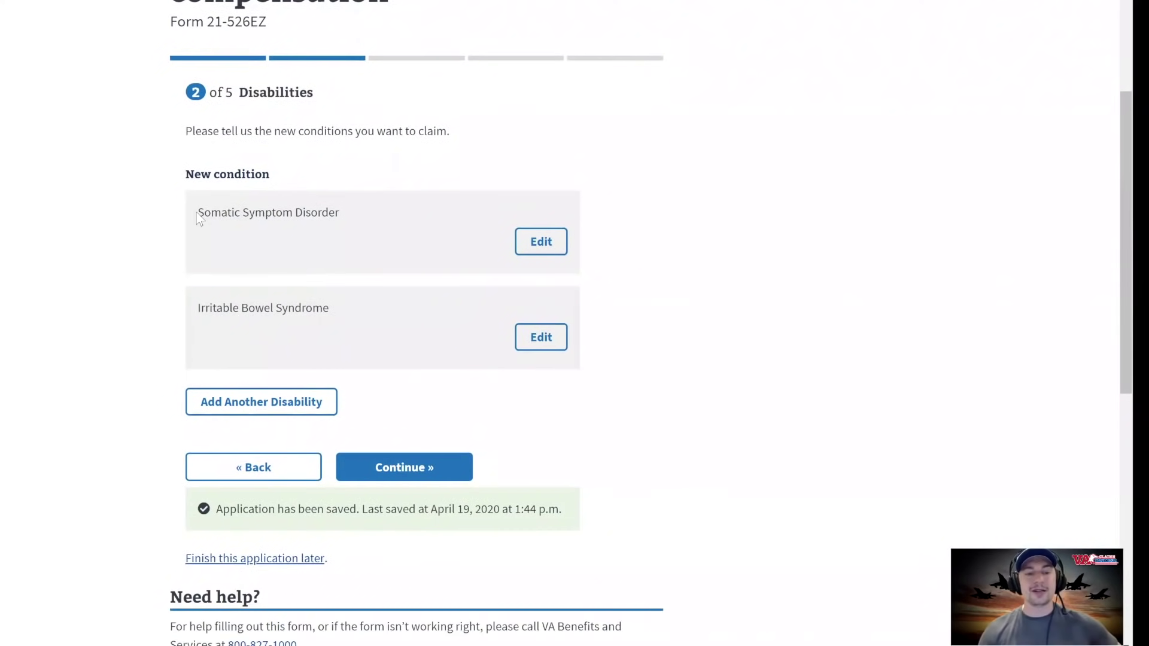
pyautogui.moveTo(196, 213); pyautogui.dragTo(353, 216)
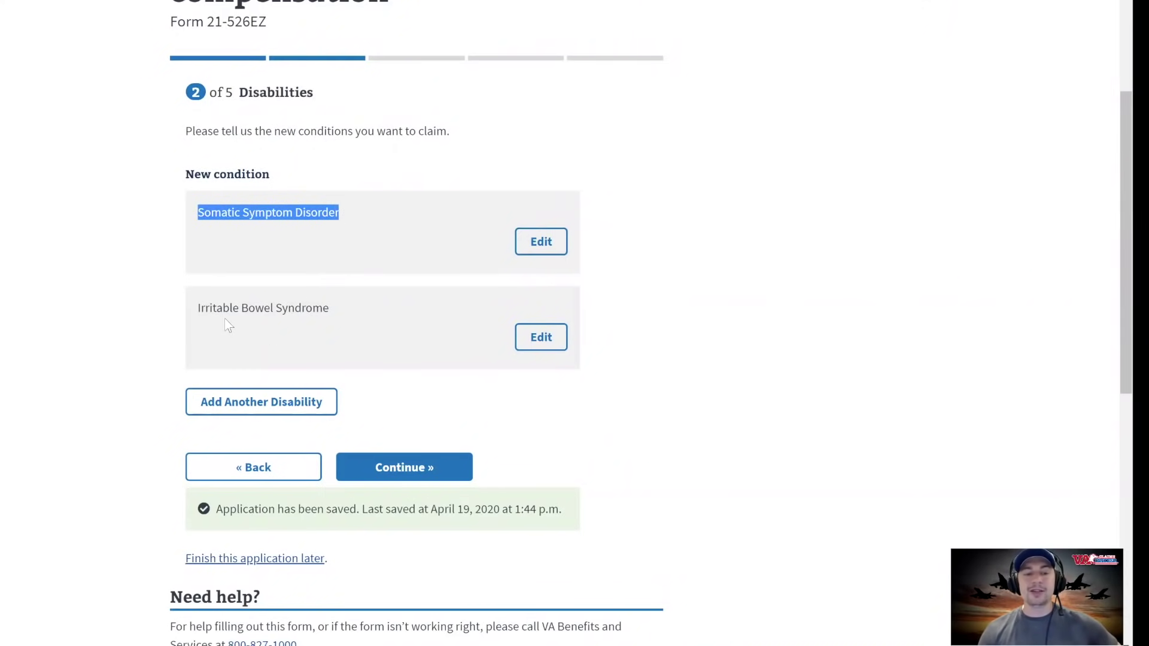
pyautogui.moveTo(197, 307); pyautogui.dragTo(327, 304)
pyautogui.click(345, 335)
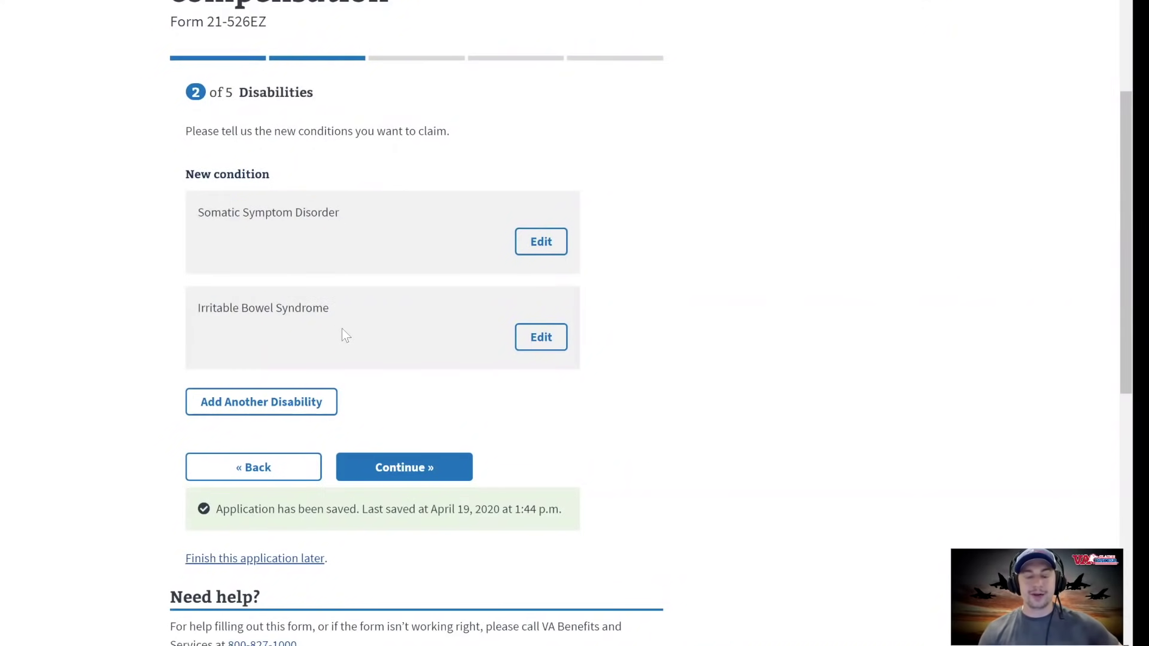
pyautogui.scroll(-1, 377, 437)
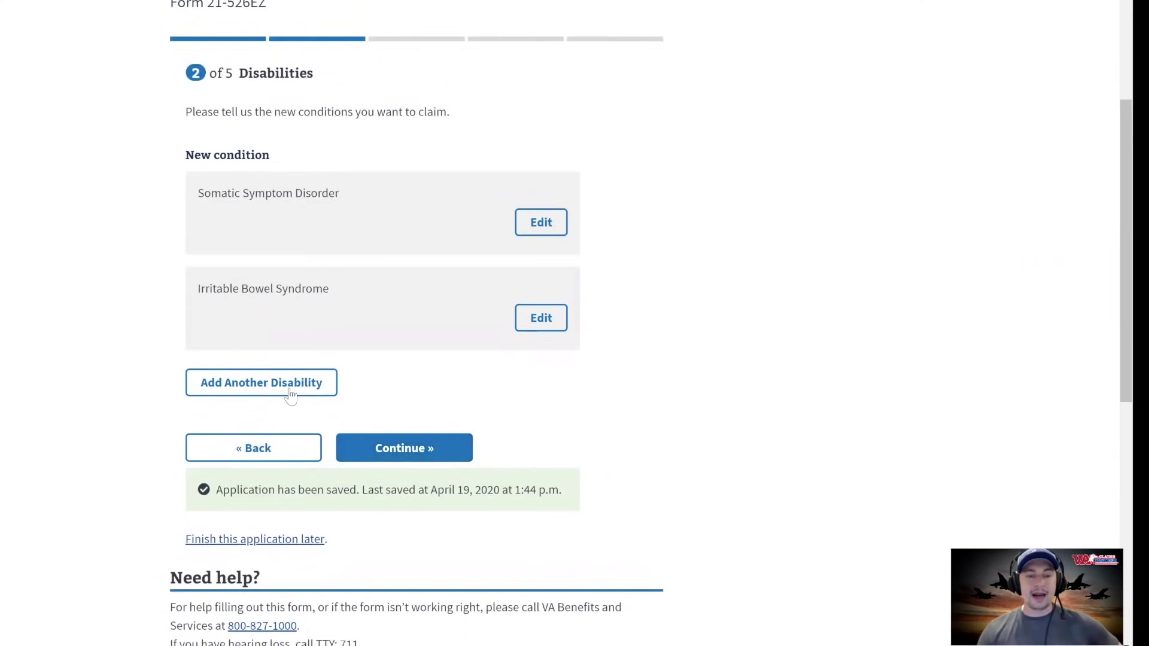
# Step: Add another new disability, entering 'plant' and choosing plantar fasciitis from the suggestions
pyautogui.click(290, 383)
pyautogui.scroll(-6, 616, 464)
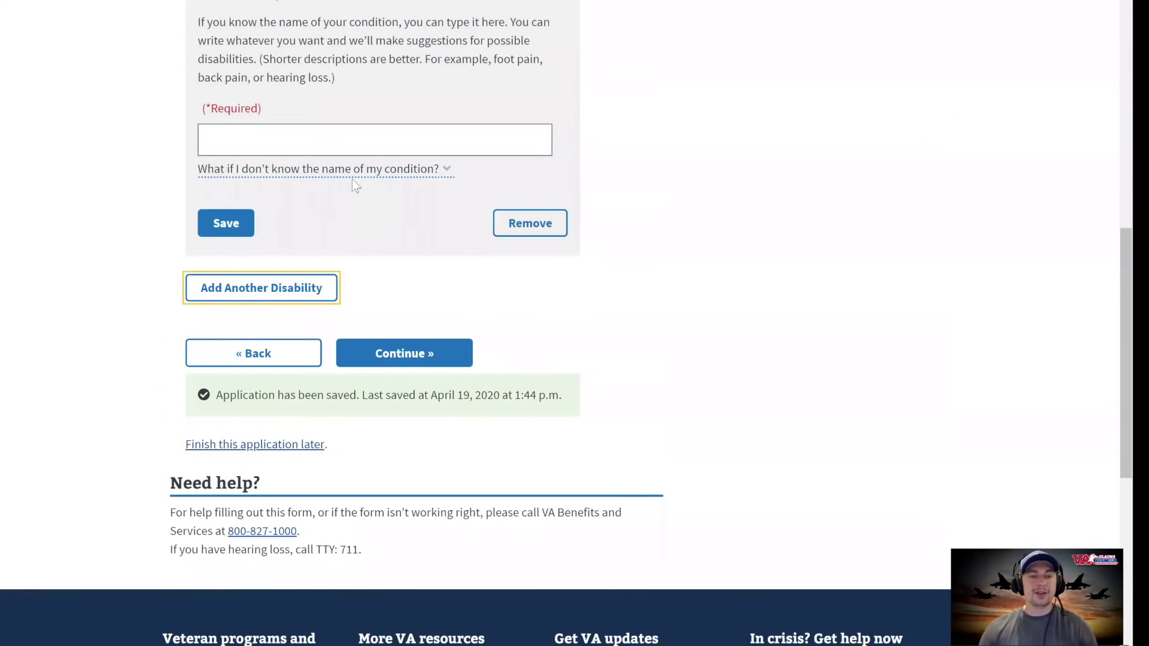
pyautogui.scroll(1, 353, 178)
pyautogui.click(410, 172)
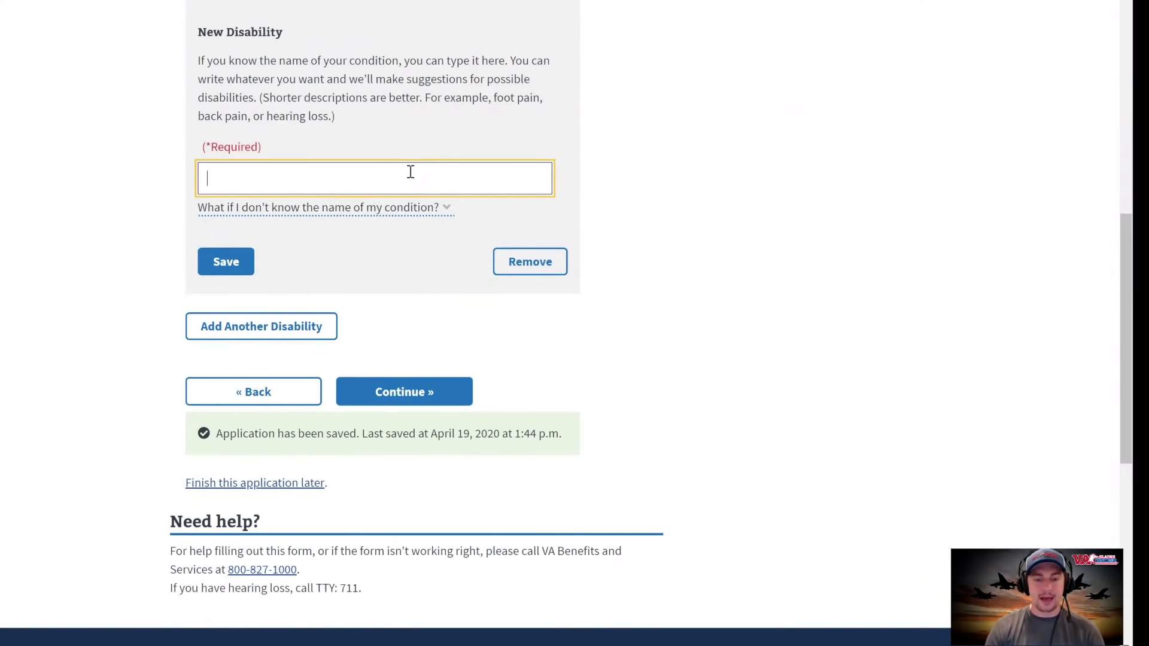
pyautogui.write('Right ')
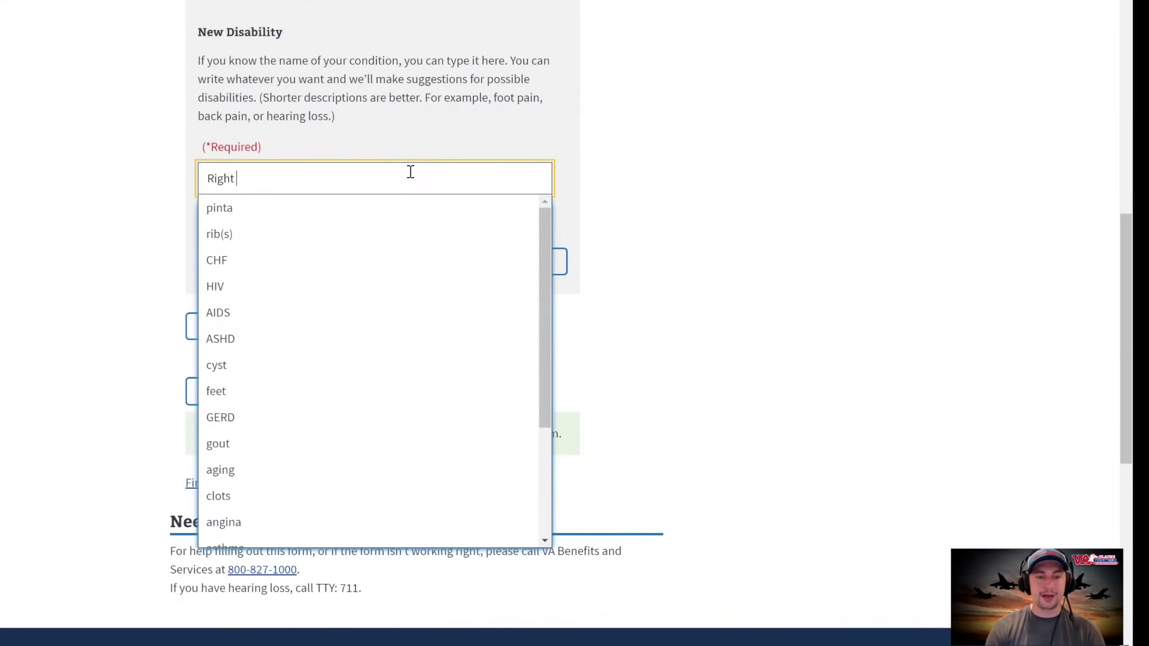
pyautogui.write('Foot Plant')
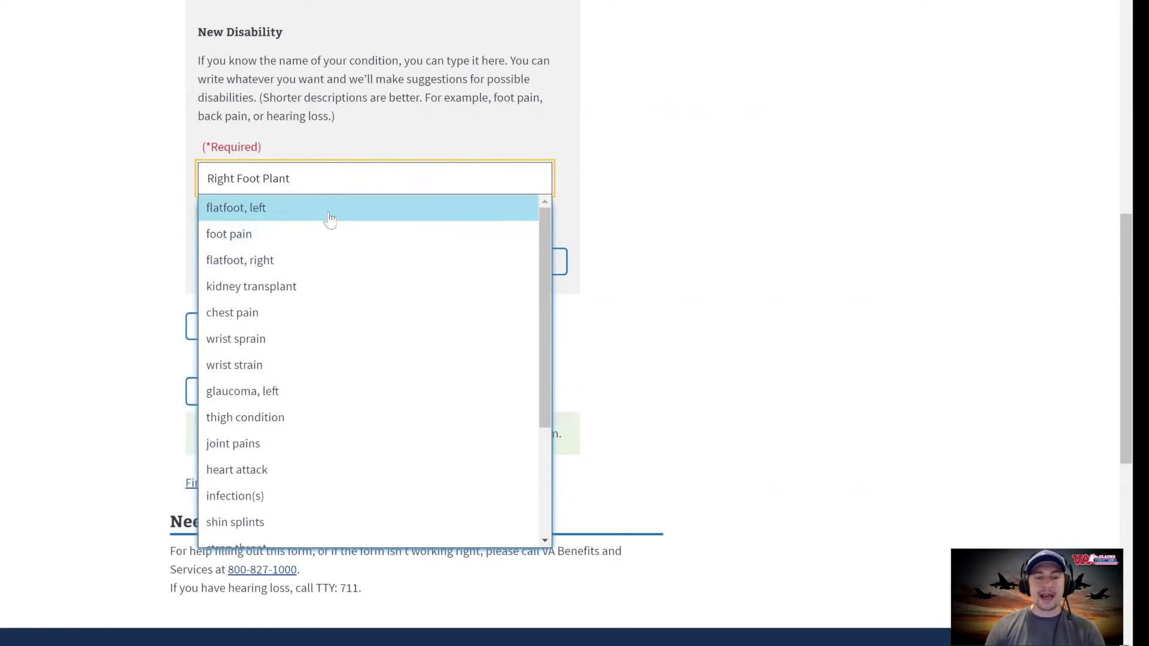
pyautogui.scroll(-1, 328, 213)
pyautogui.scroll(-6, 328, 213)
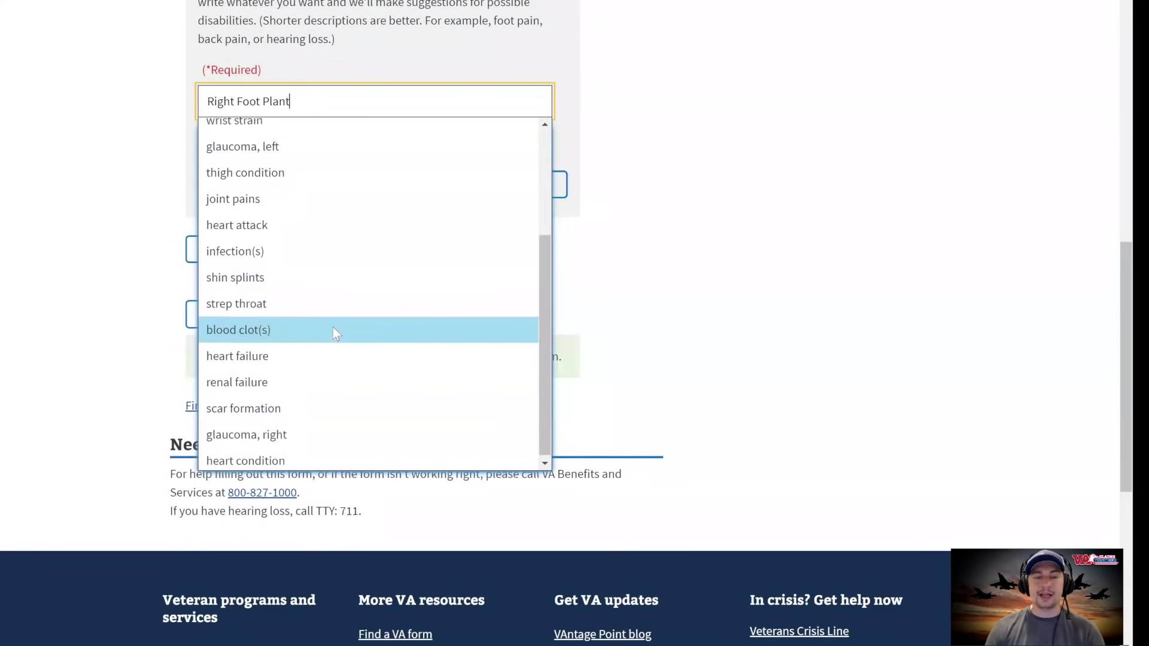
pyautogui.scroll(5, 333, 328)
pyautogui.scroll(3, 319, 254)
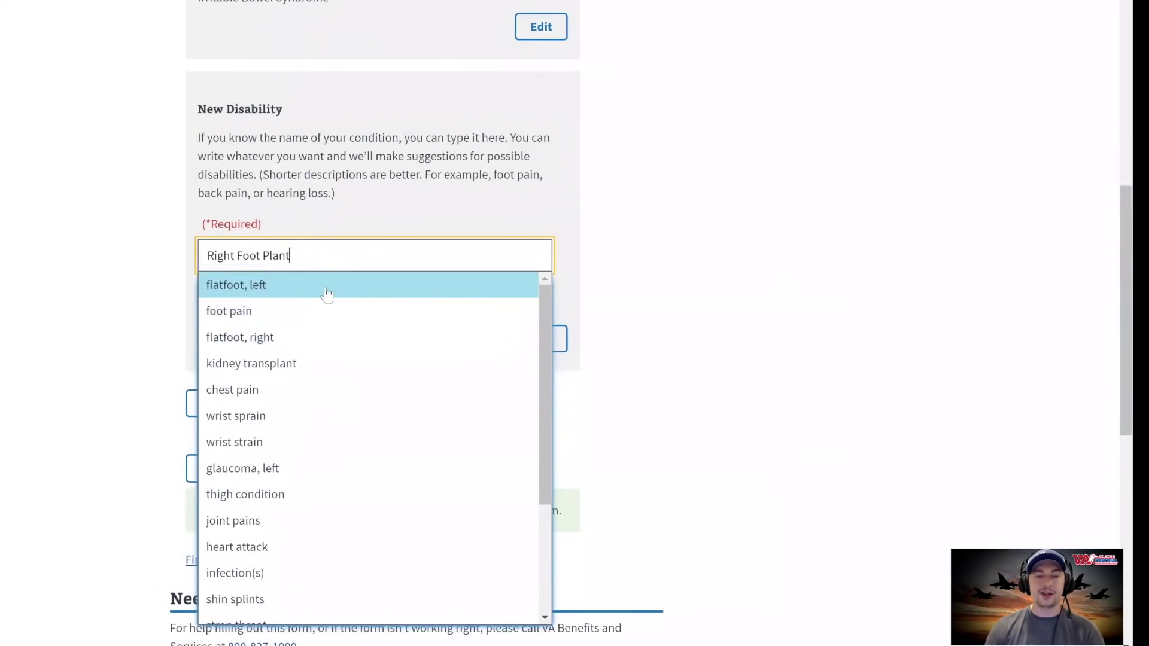
pyautogui.press('BackSpace')
pyautogui.press('BackSpace')
pyautogui.press('BackSpace')
pyautogui.press('BackSpace')
pyautogui.press('BackSpace')
pyautogui.press('BackSpace')
pyautogui.press('BackSpace')
pyautogui.press('BackSpace')
pyautogui.press('BackSpace')
pyautogui.press('BackSpace')
pyautogui.press('BackSpace')
pyautogui.press('BackSpace')
pyautogui.press('BackSpace')
pyautogui.press('BackSpace')
pyautogui.press('BackSpace')
pyautogui.press('BackSpace')
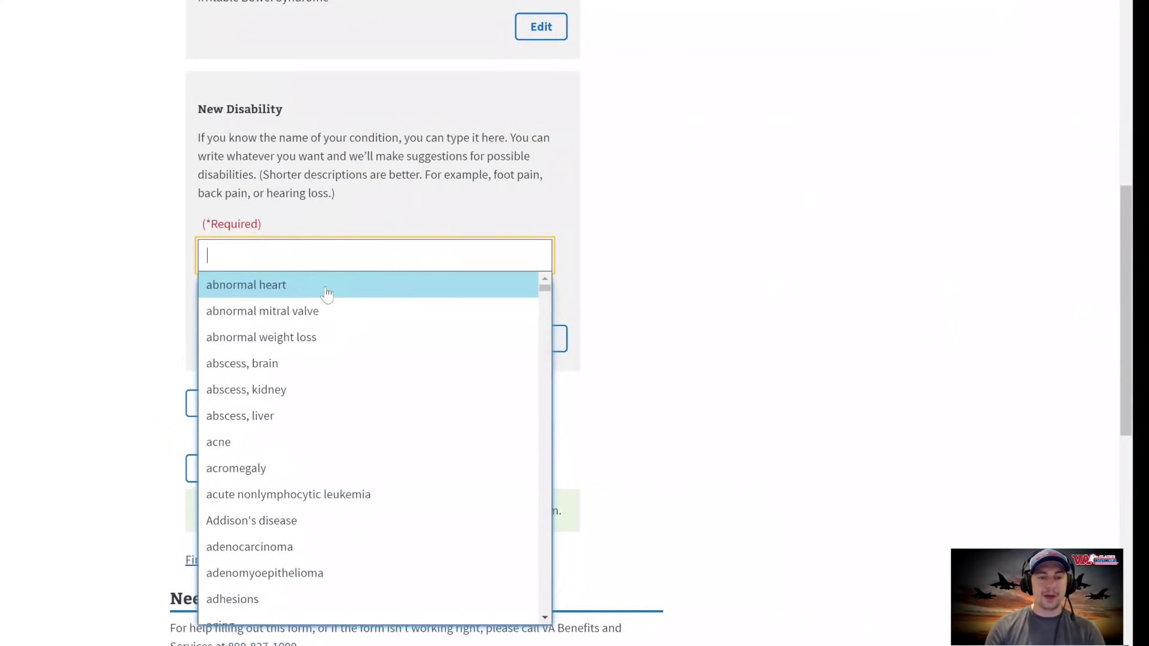
pyautogui.write('plant')
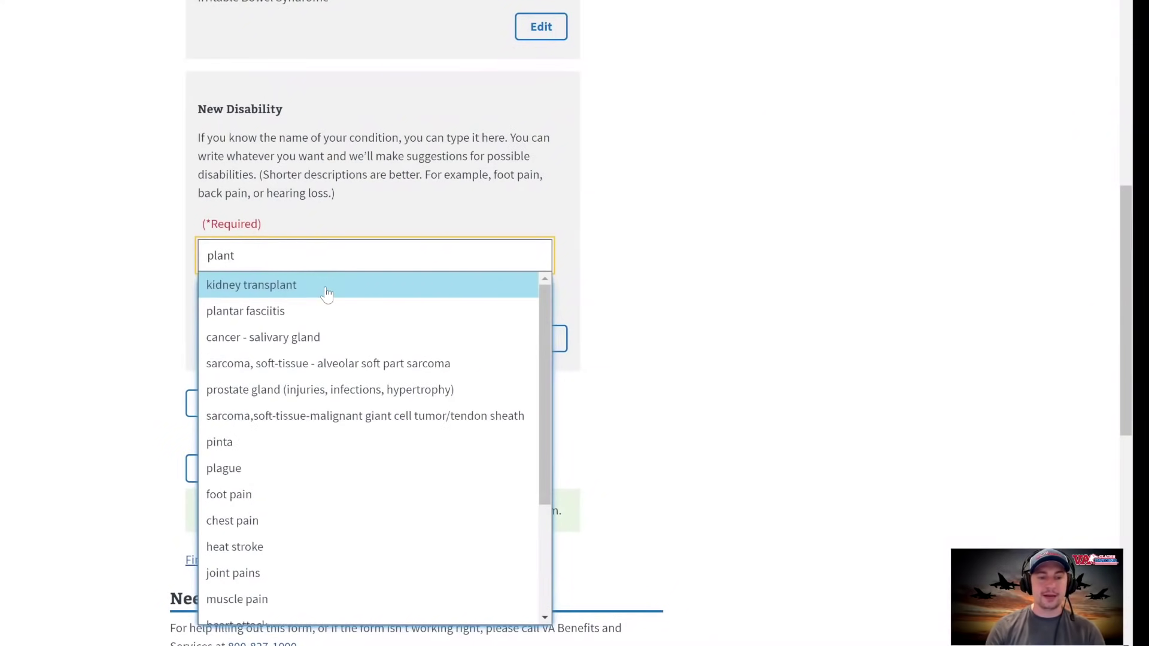
pyautogui.click(317, 310)
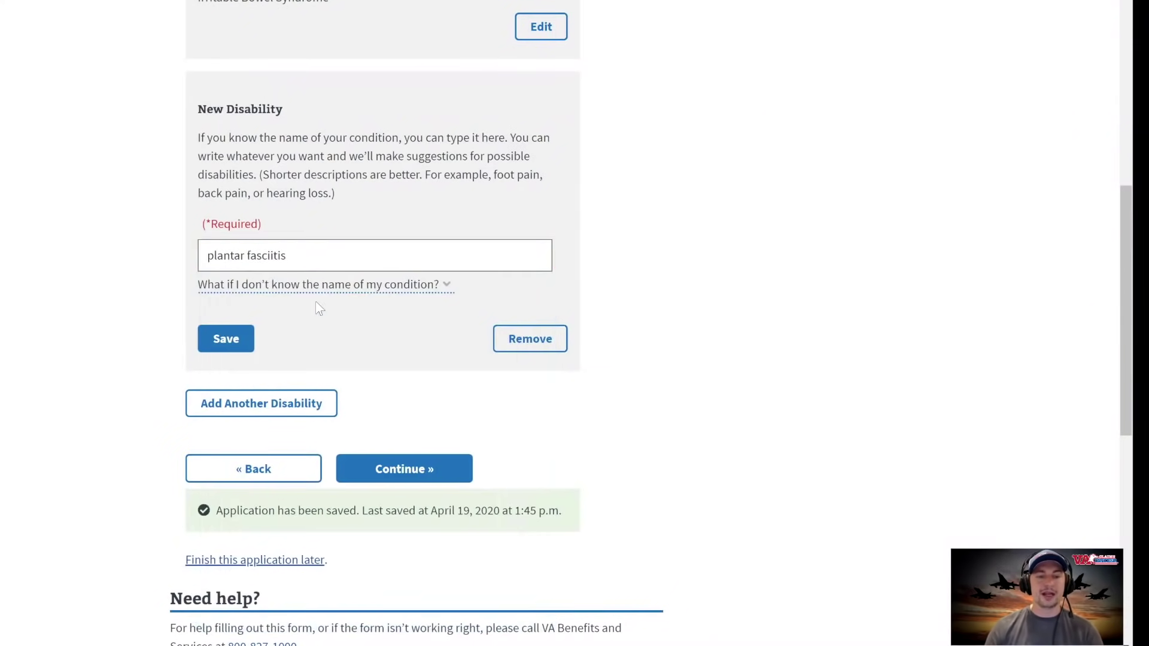
# Step: Read the help about unknown condition names and its symptom examples
pyautogui.click(444, 284)
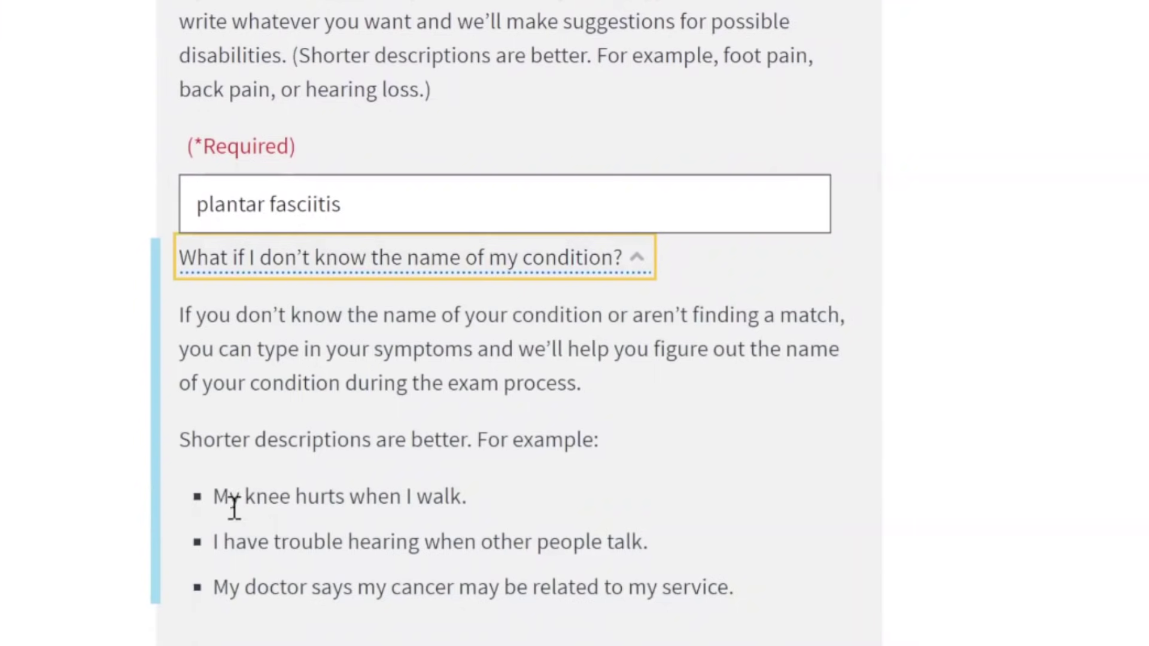
pyautogui.moveTo(216, 499); pyautogui.dragTo(497, 500)
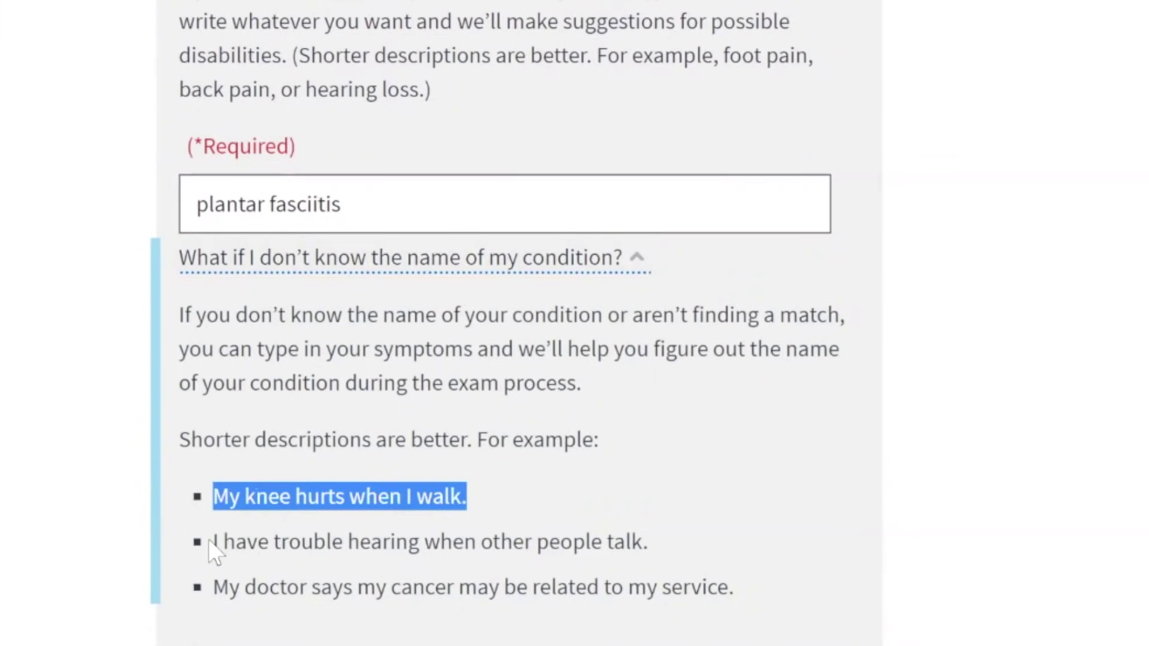
pyautogui.moveTo(210, 541); pyautogui.dragTo(651, 541)
pyautogui.moveTo(269, 587); pyautogui.dragTo(822, 574)
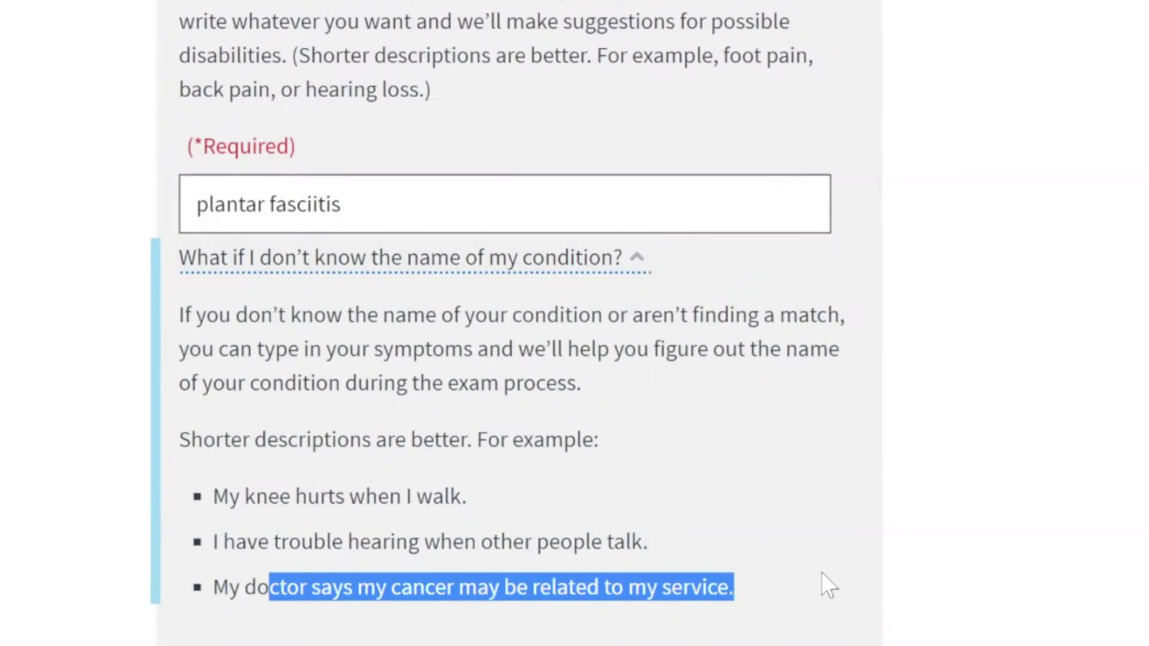
pyautogui.click(821, 575)
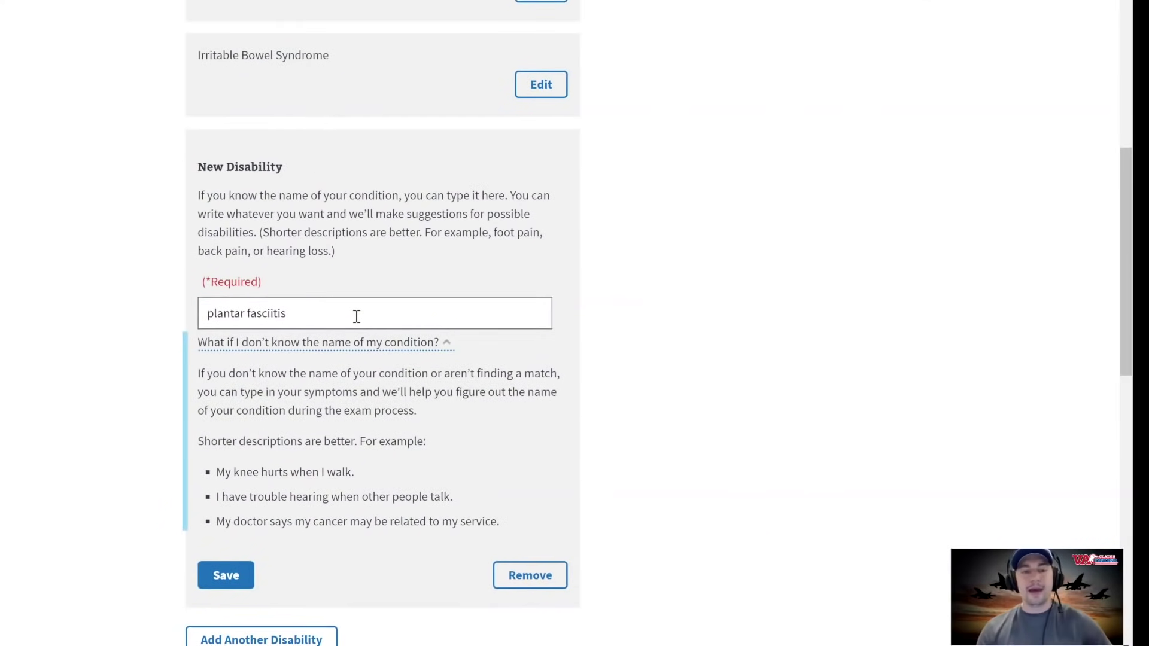
# Step: Save Plantar Fasciitis as the third new condition
pyautogui.click(333, 316)
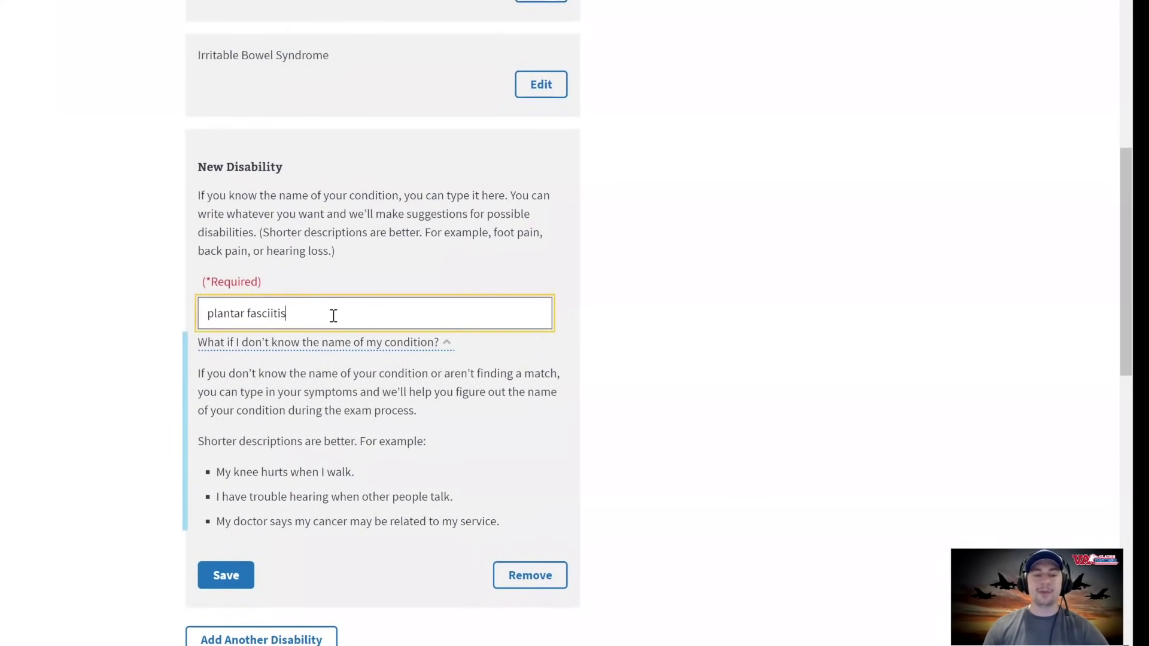
pyautogui.click(226, 575)
pyautogui.scroll(3, 213, 319)
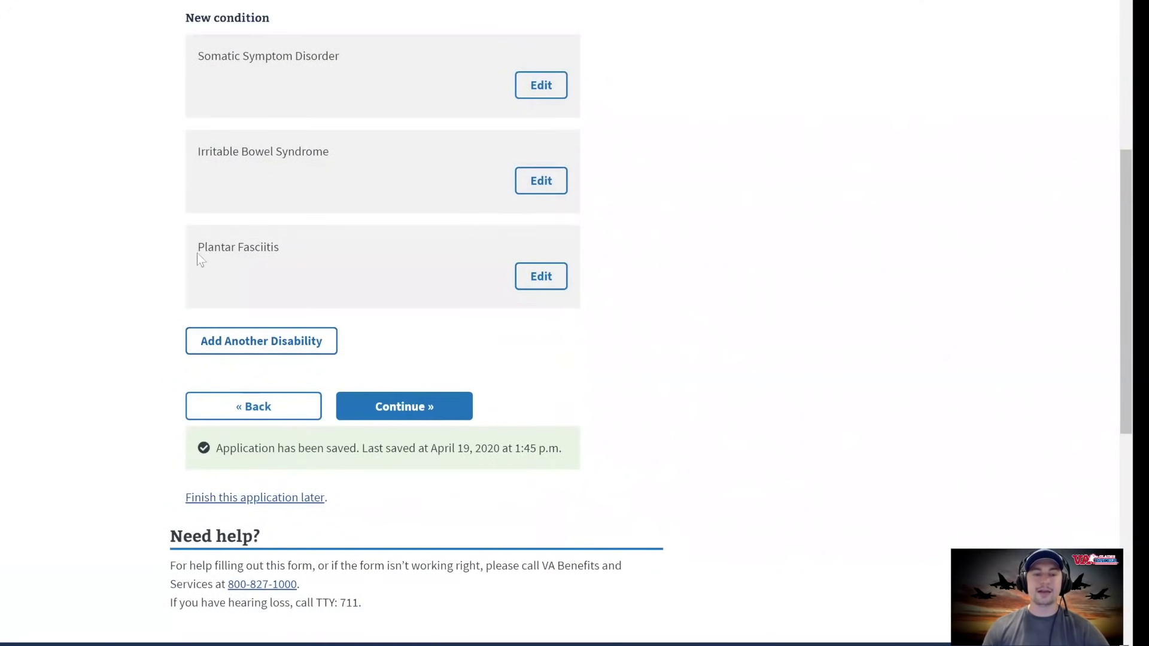
pyautogui.moveTo(197, 254); pyautogui.dragTo(270, 249)
pyautogui.scroll(2, 376, 273)
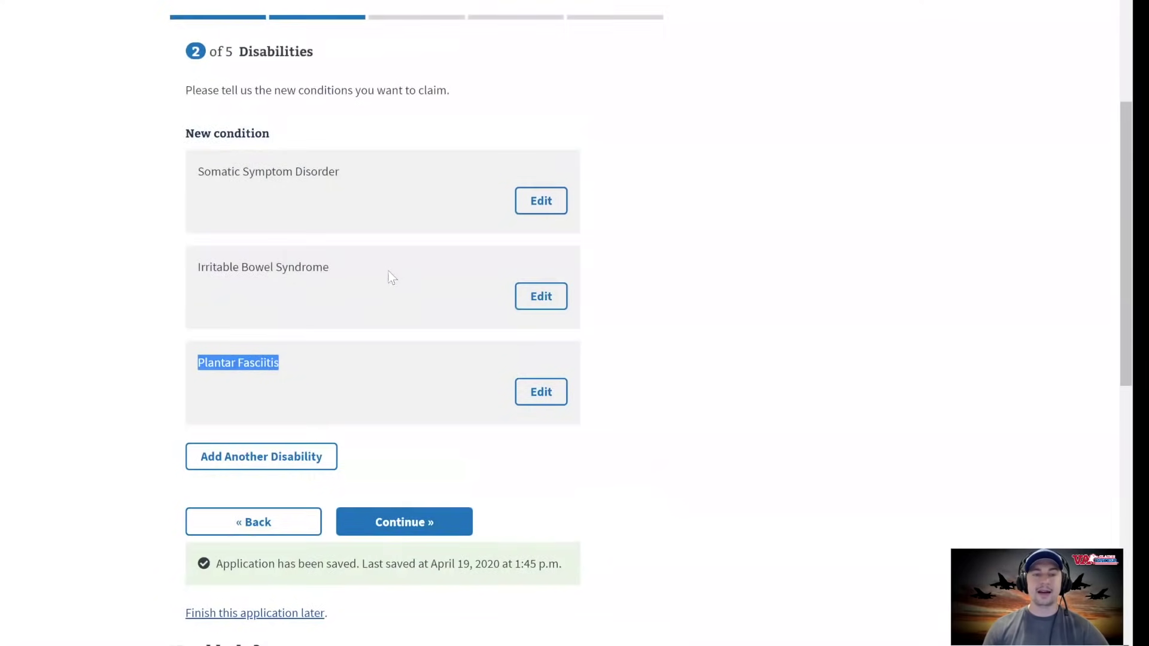
# Step: Continue past the new conditions list and the follow-up questions introduction
pyautogui.click(423, 525)
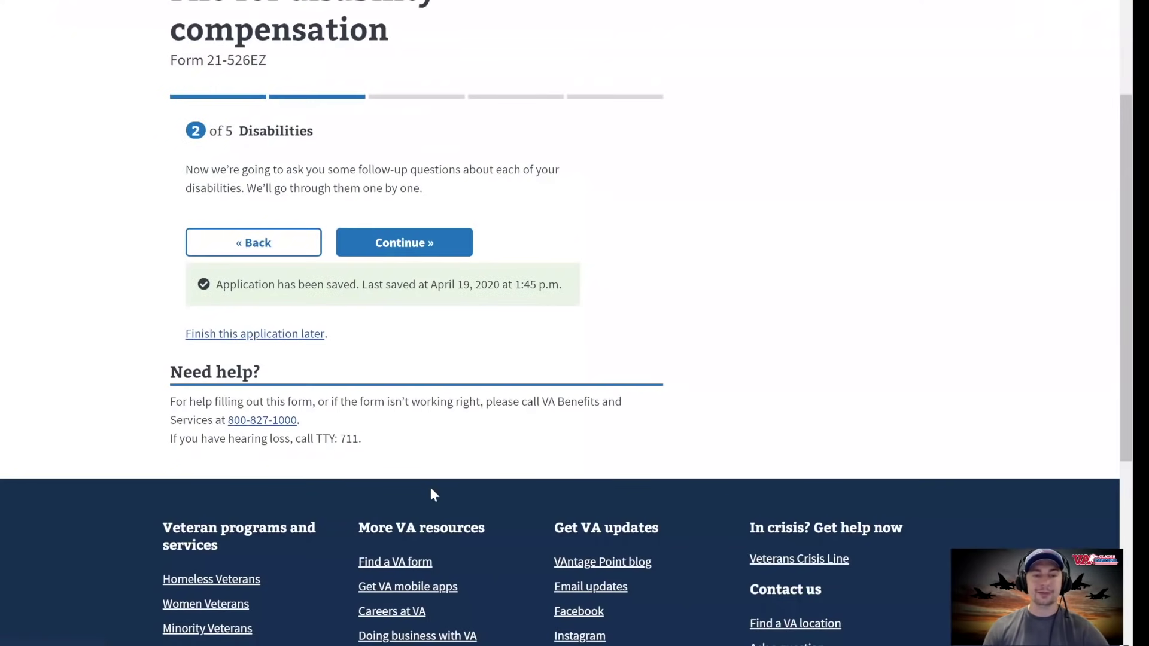
pyautogui.moveTo(186, 170); pyautogui.dragTo(464, 205)
pyautogui.click(457, 200)
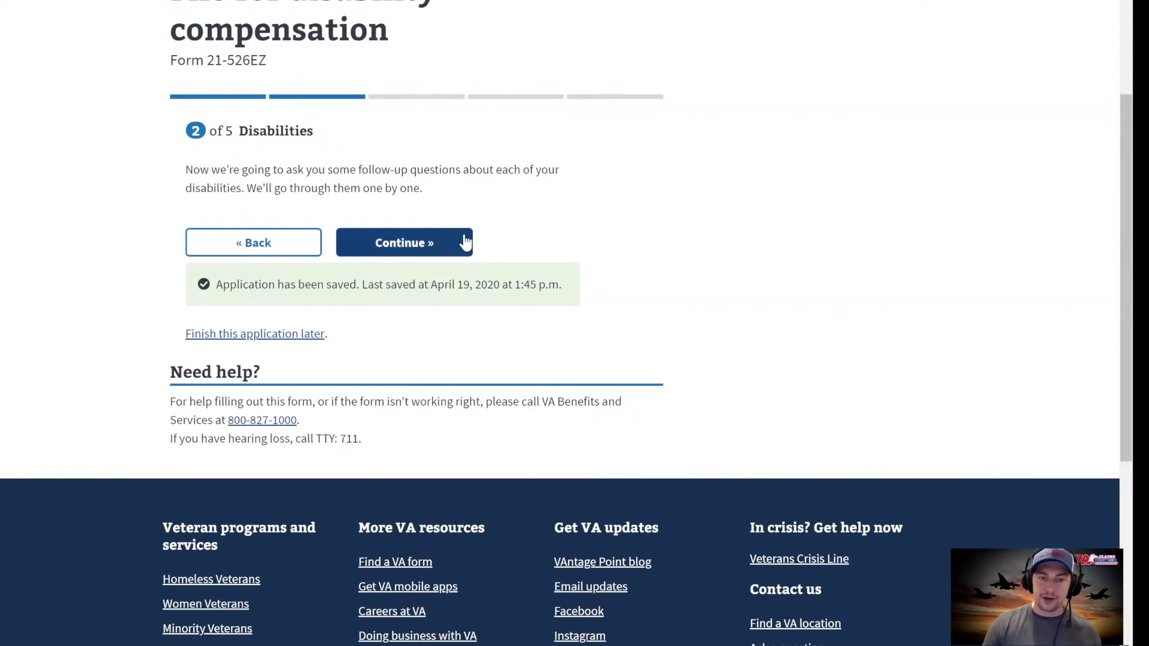
pyautogui.click(421, 254)
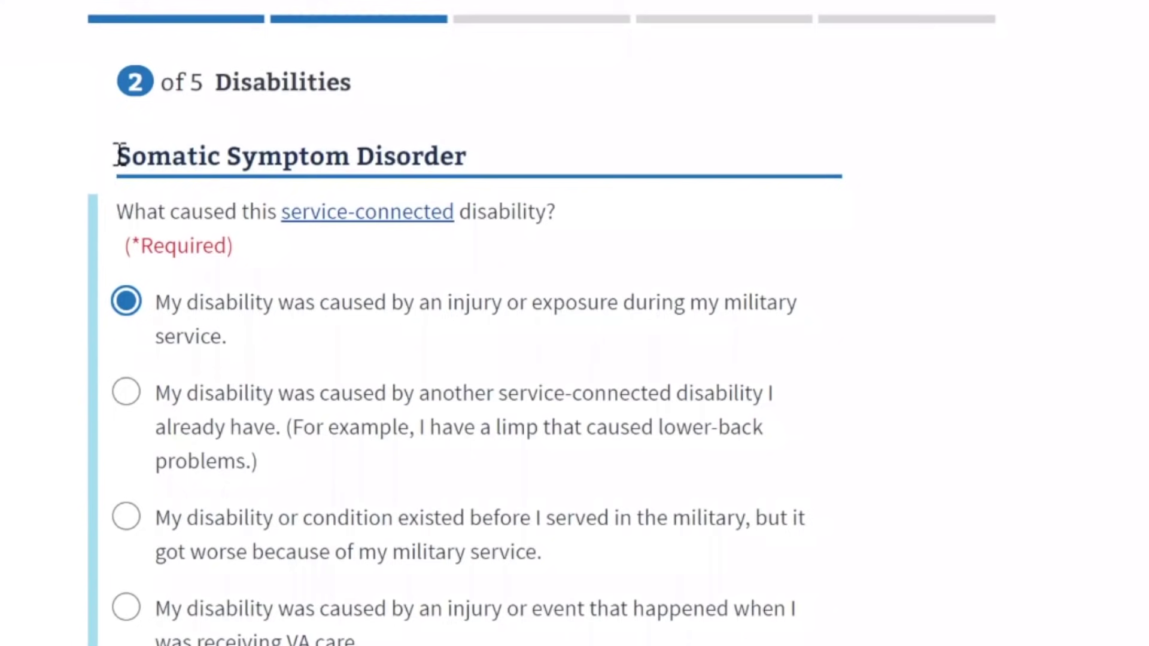
# Step: Review Somatic Symptom Disorder's cause question and select a cause option
pyautogui.moveTo(120, 153); pyautogui.dragTo(499, 160)
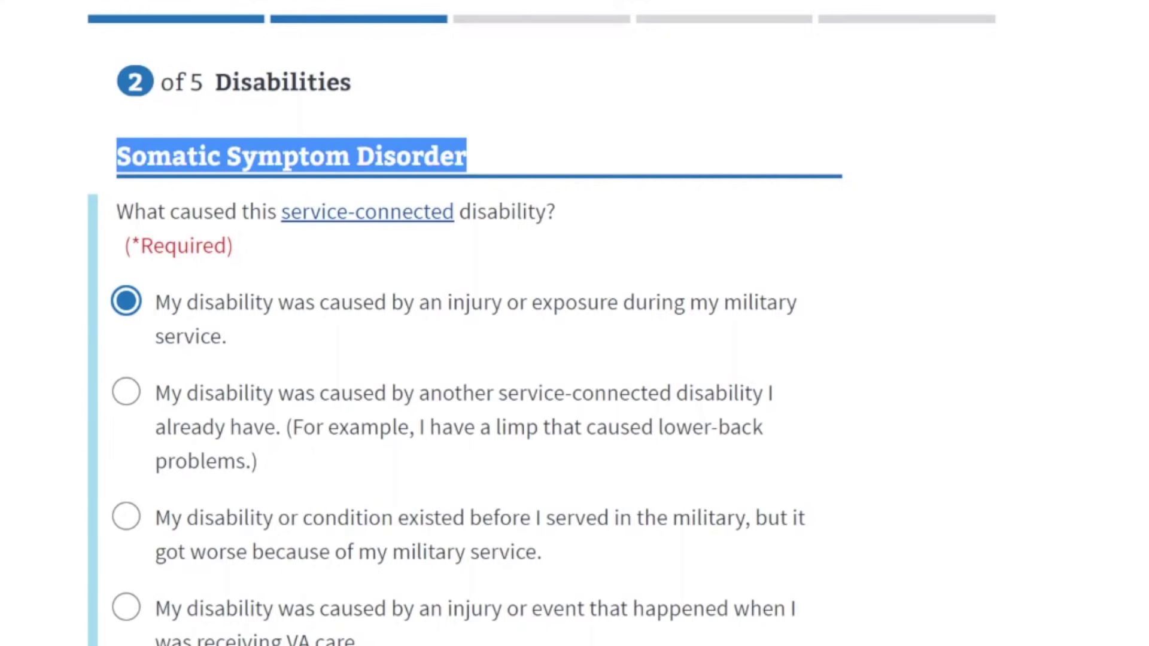
pyautogui.scroll(3, 541, 329)
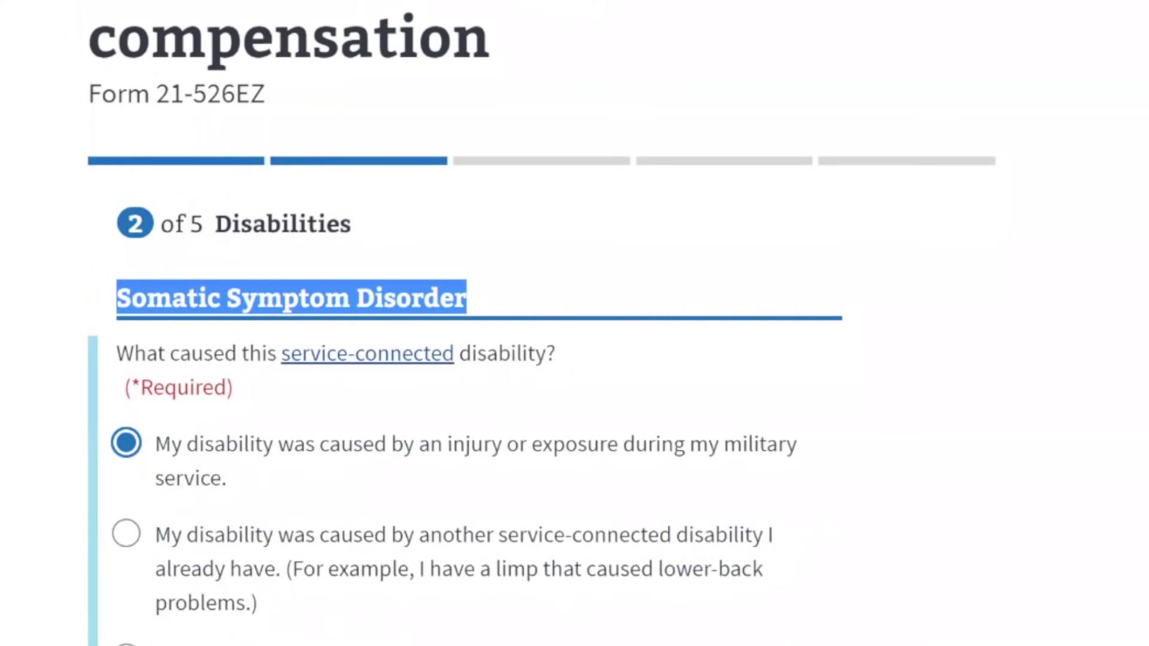
pyautogui.scroll(-3, 541, 329)
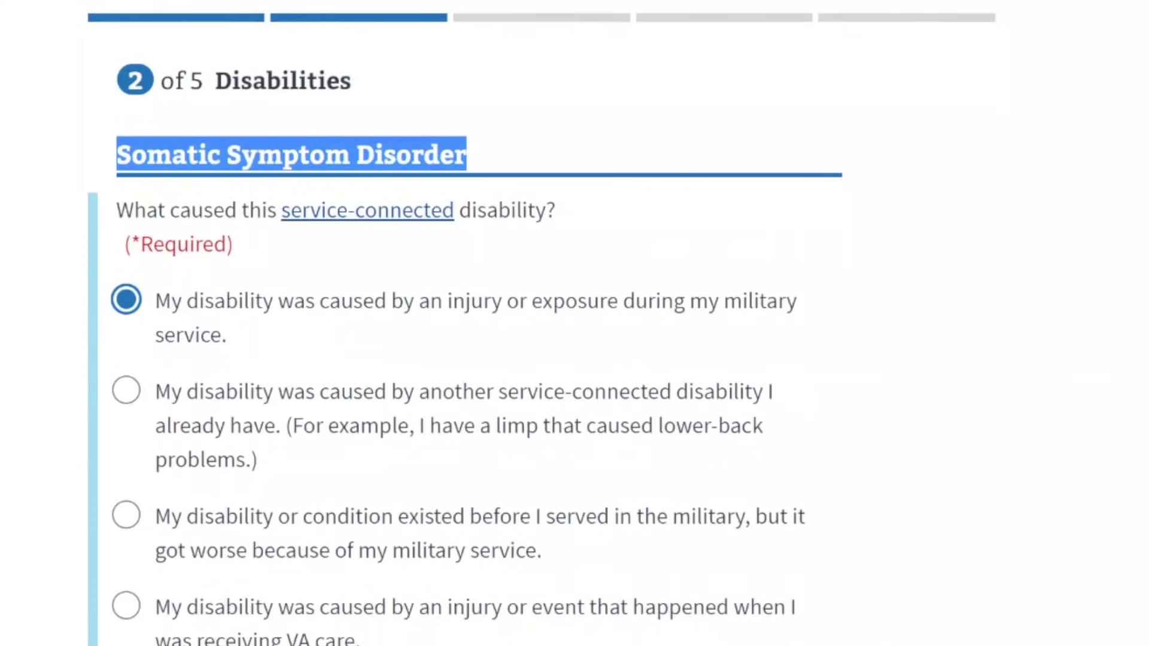
pyautogui.scroll(-3, 680, 192)
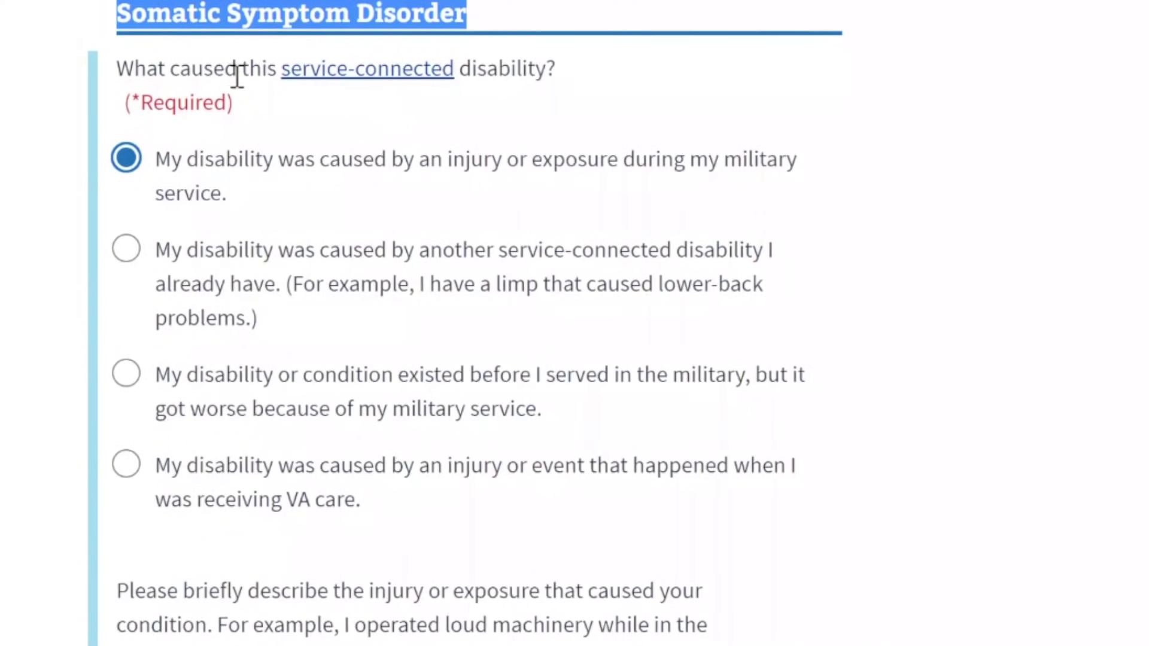
pyautogui.moveTo(119, 70); pyautogui.dragTo(557, 67)
pyautogui.click(544, 163)
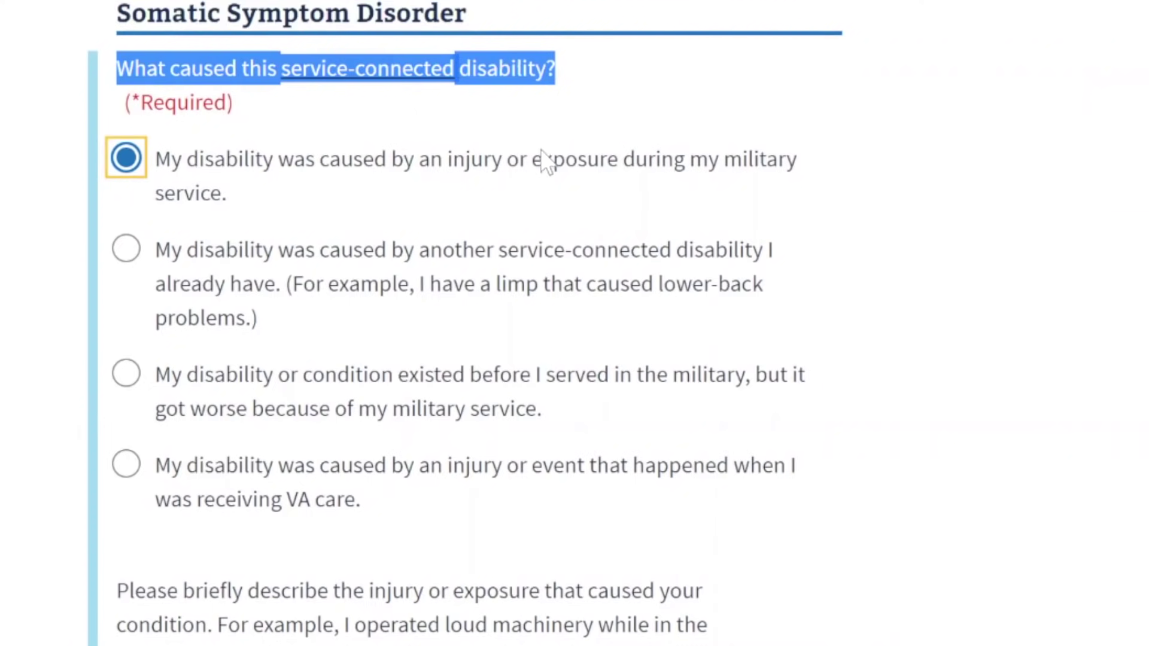
pyautogui.moveTo(117, 13); pyautogui.dragTo(475, 17)
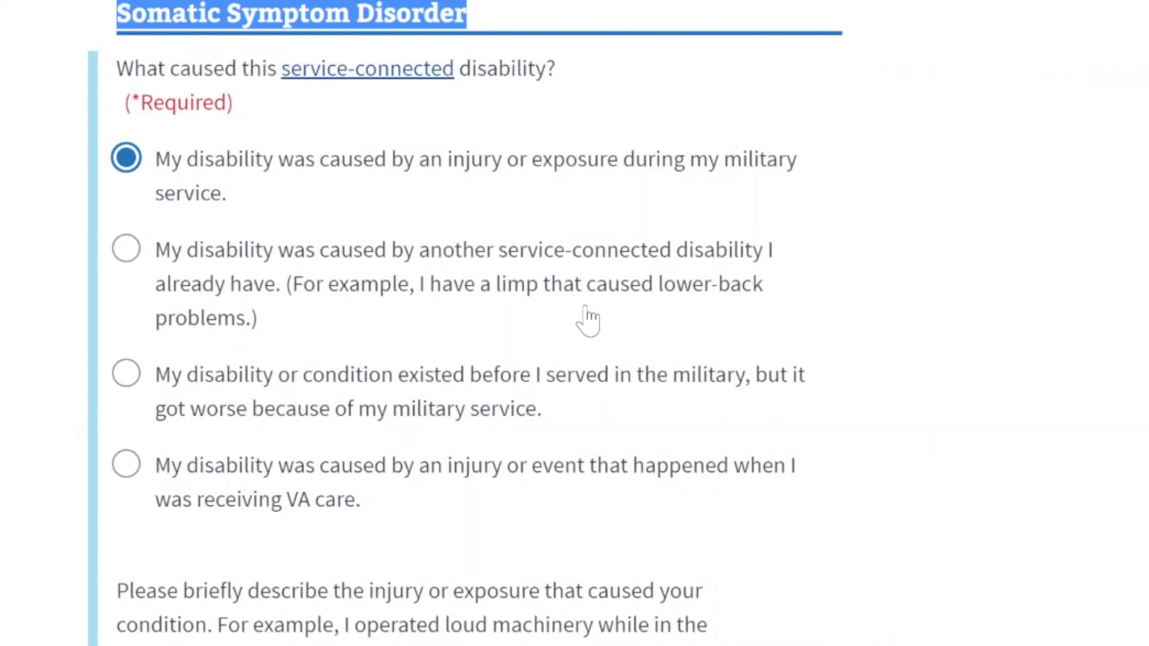
pyautogui.scroll(-1, 419, 240)
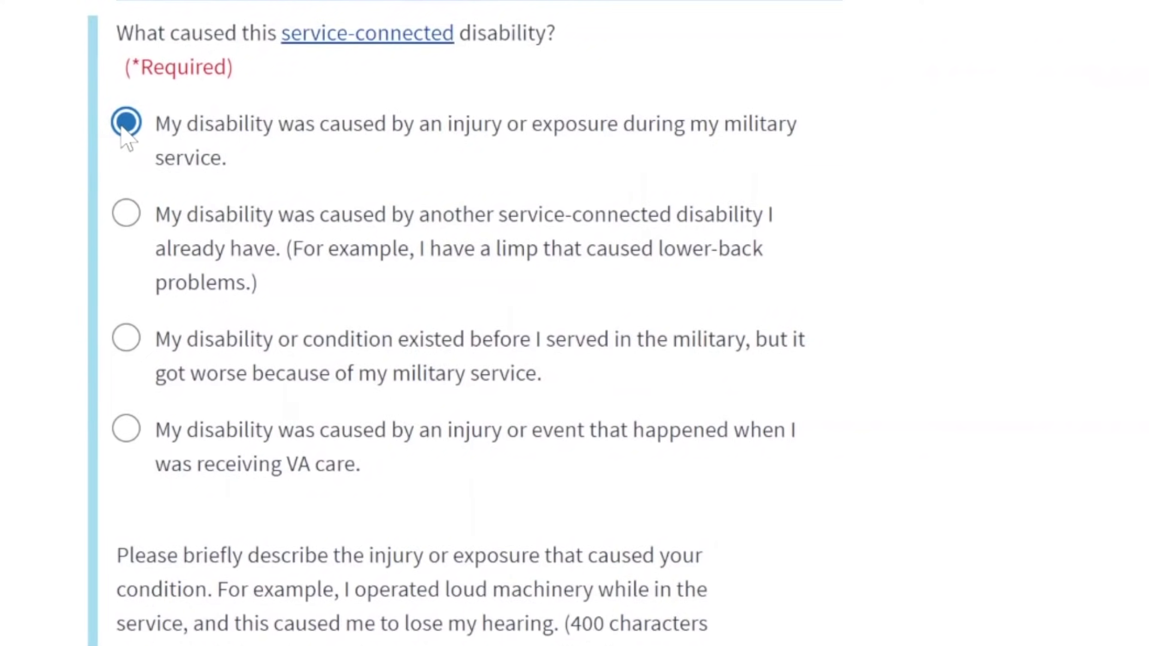
pyautogui.click(159, 148)
pyautogui.scroll(3, 184, 146)
pyautogui.tripleClick(234, 115)
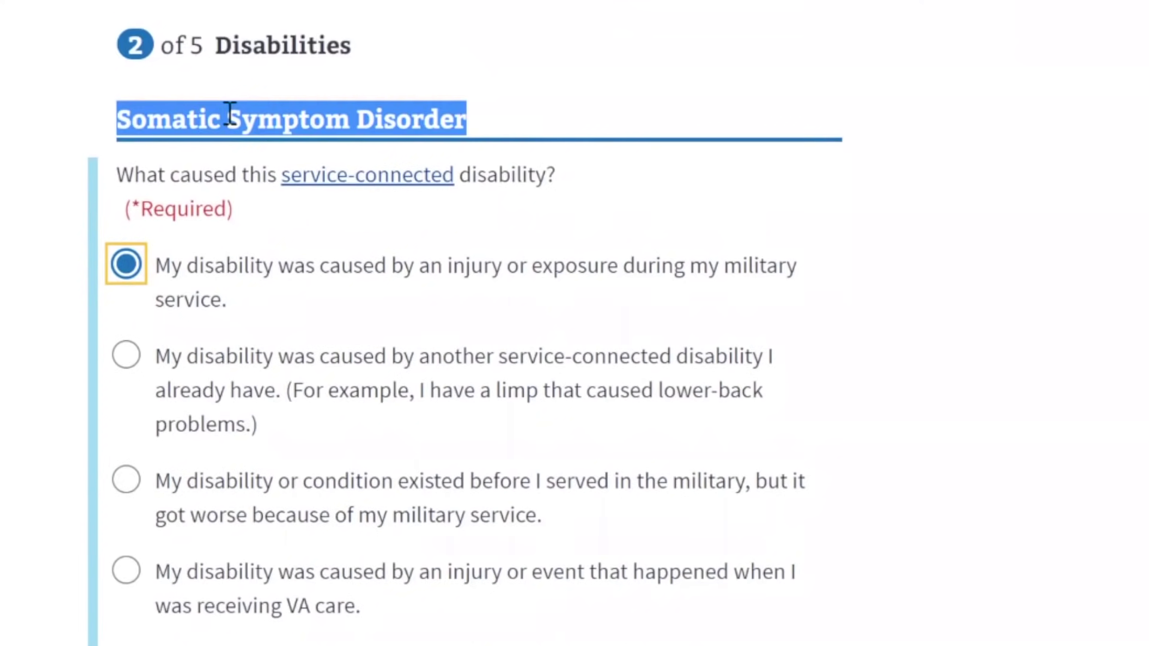
pyautogui.scroll(-1, 231, 115)
pyautogui.scroll(-1, 230, 190)
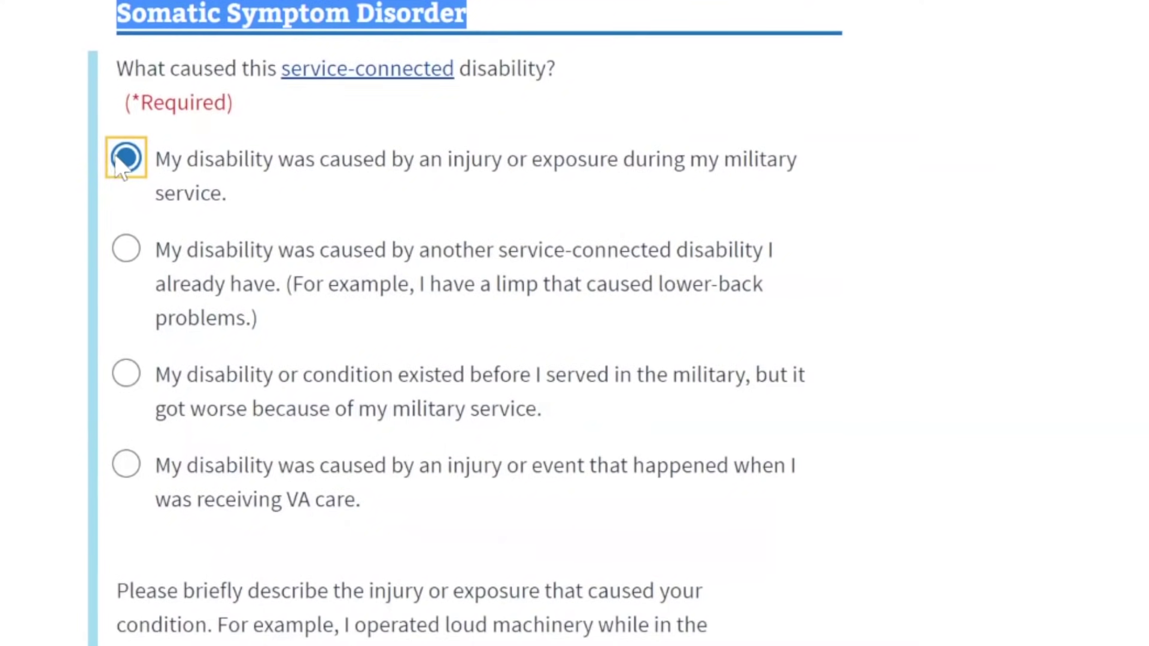
pyautogui.scroll(-2, 133, 182)
# Step: Change Somatic Symptom Disorder's cause to pre-existing but worsened by military service
pyautogui.click(127, 147)
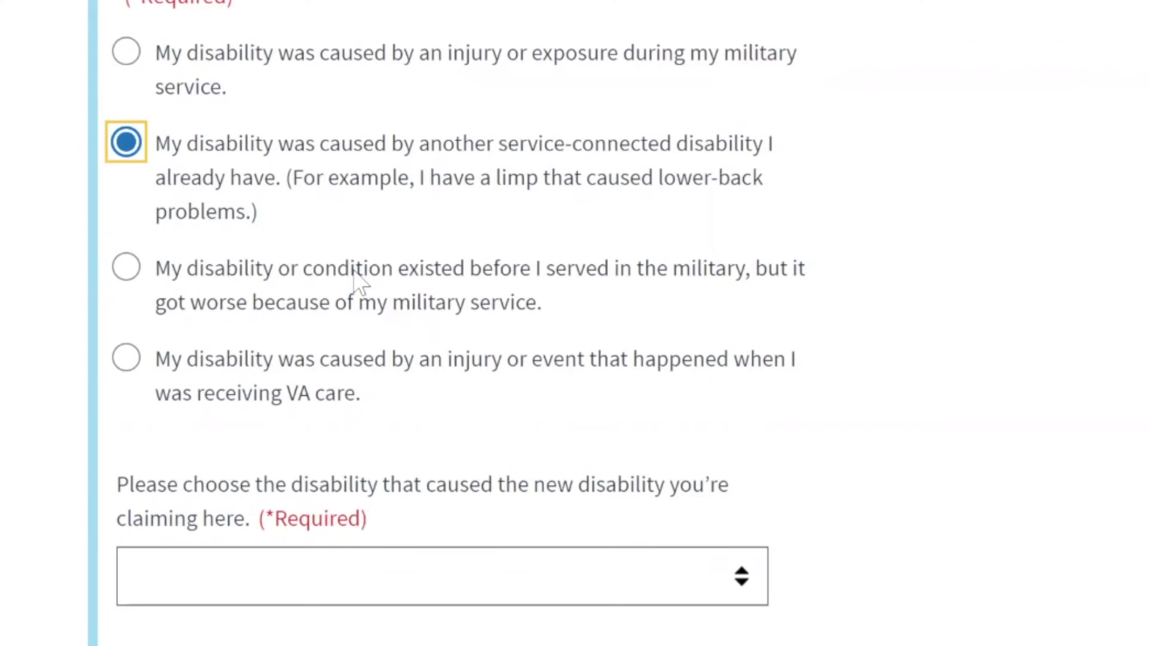
pyautogui.scroll(-1, 356, 282)
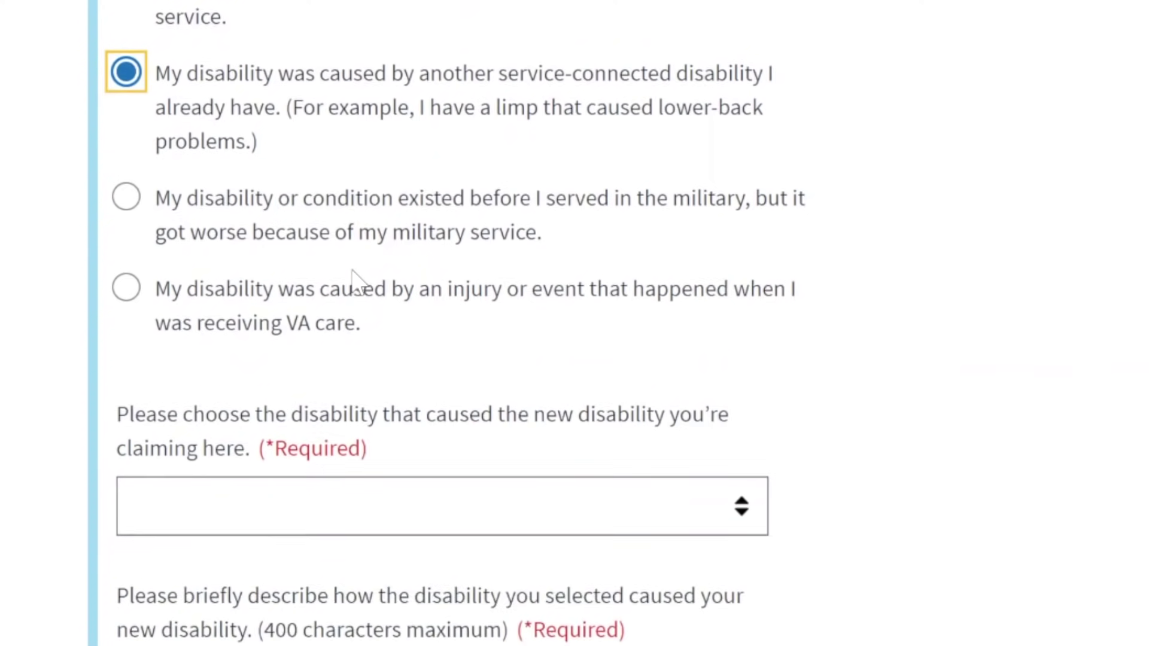
pyautogui.click(170, 206)
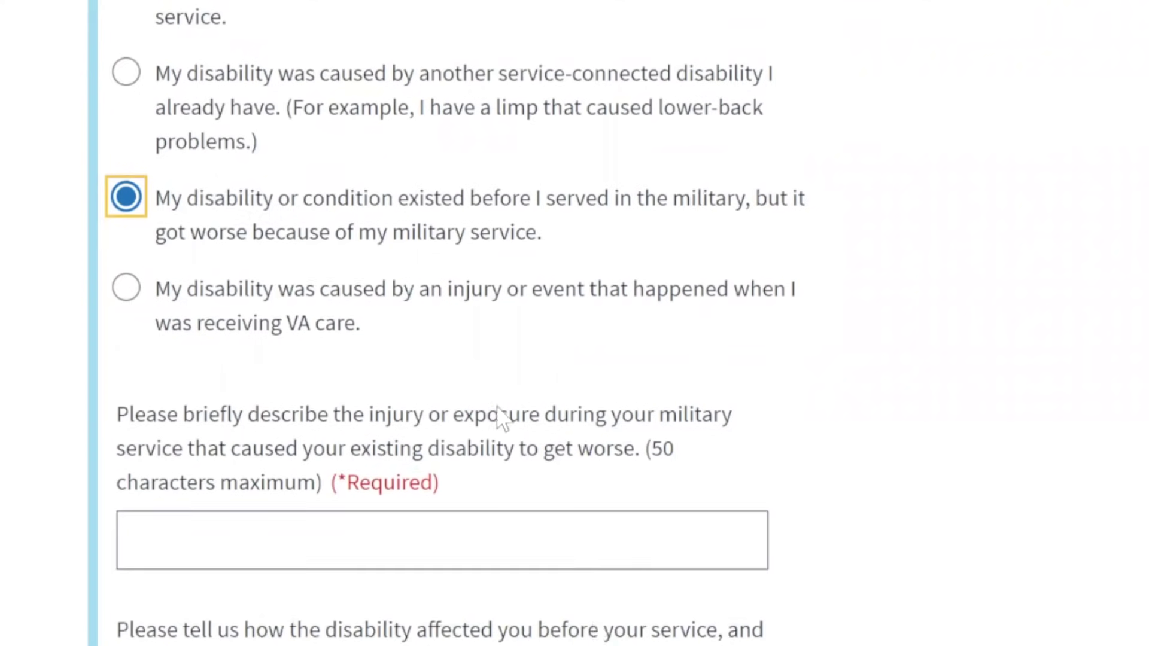
pyautogui.scroll(2, 500, 415)
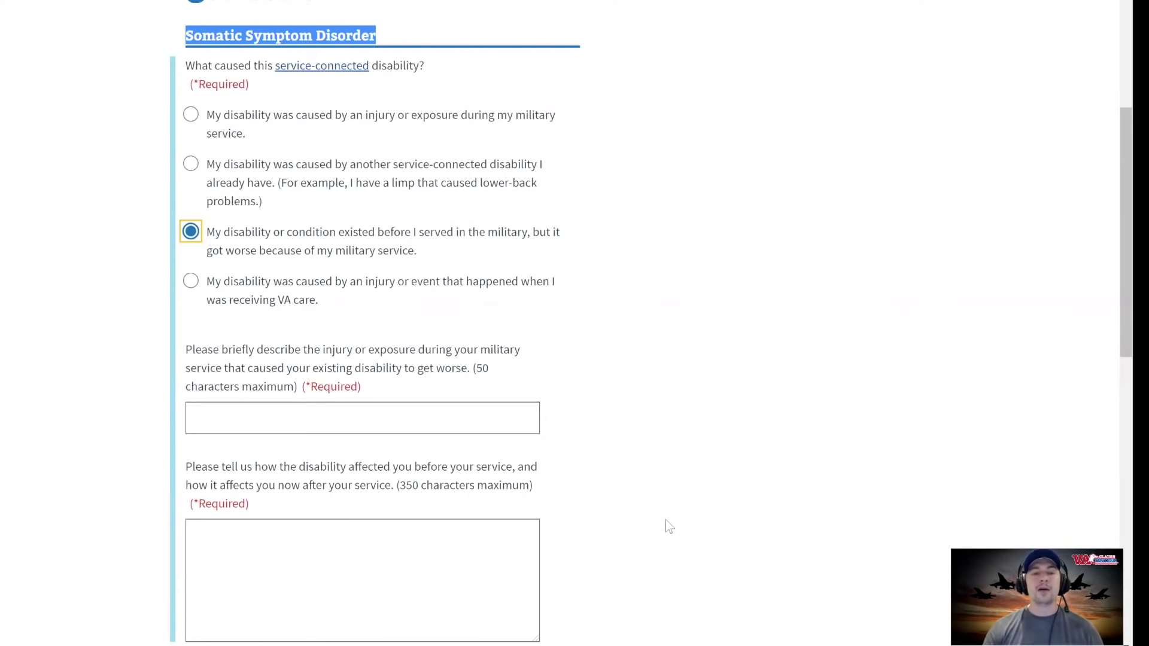
# Step: Select 'injury or event while receiving VA care' as Somatic Symptom Disorder's cause
pyautogui.scroll(3, 664, 509)
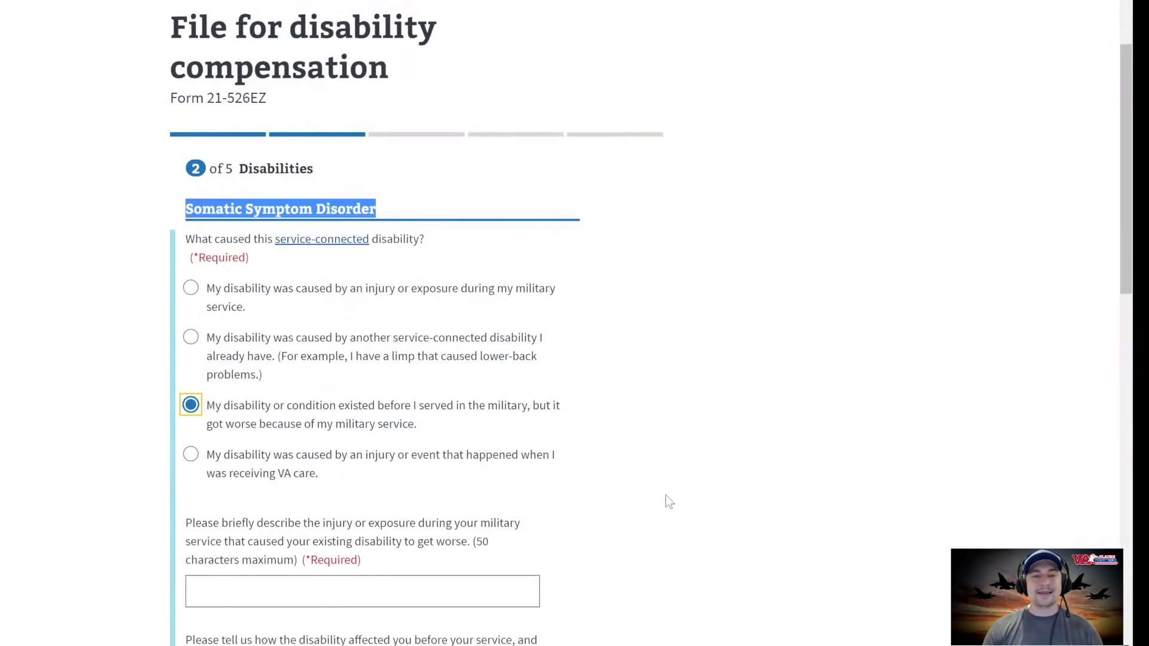
pyautogui.scroll(1, 676, 492)
pyautogui.scroll(-1, 683, 490)
pyautogui.scroll(-1, 684, 490)
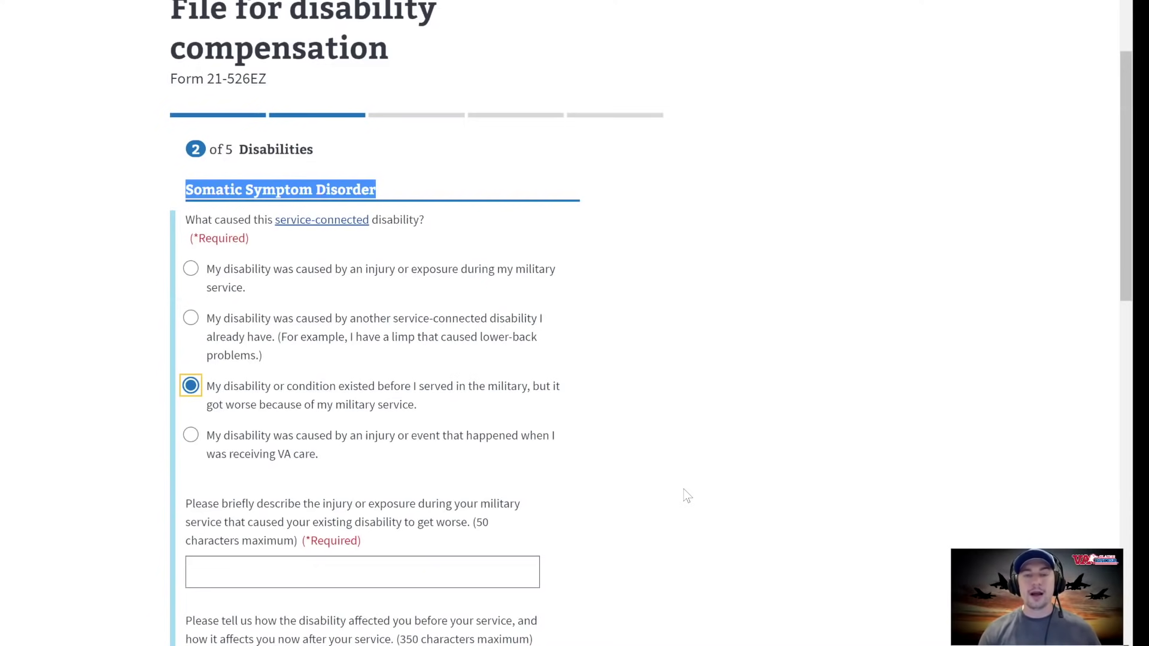
pyautogui.scroll(-1, 687, 494)
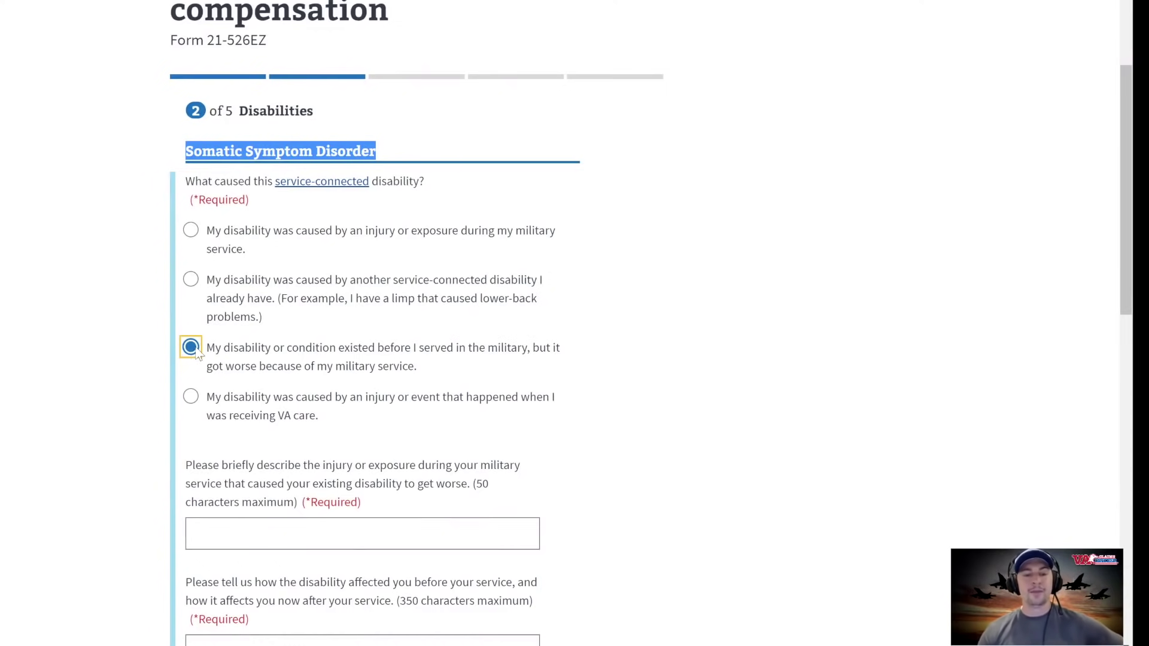
pyautogui.scroll(1, 198, 359)
pyautogui.scroll(-1, 199, 383)
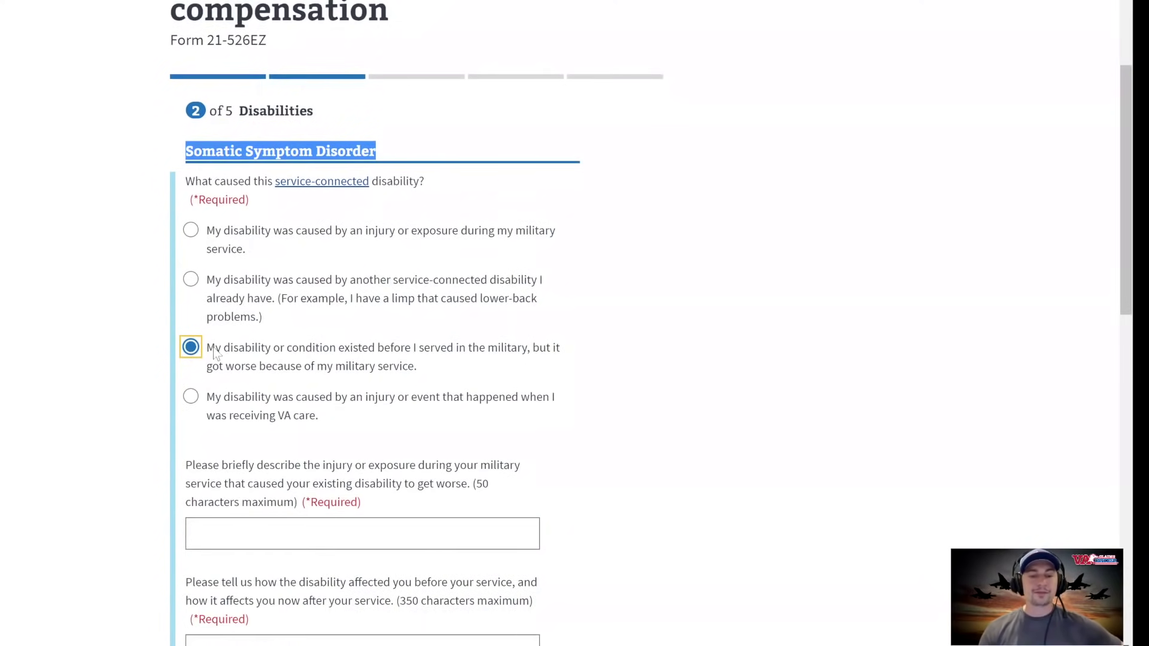
pyautogui.click(196, 402)
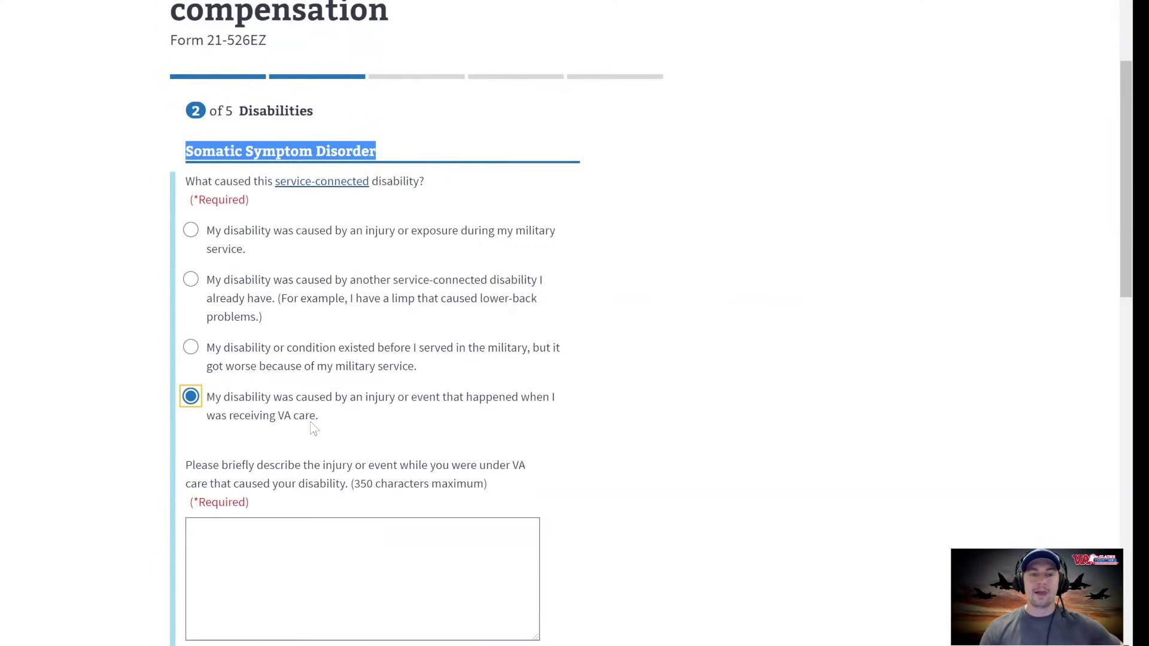
pyautogui.scroll(-1, 311, 421)
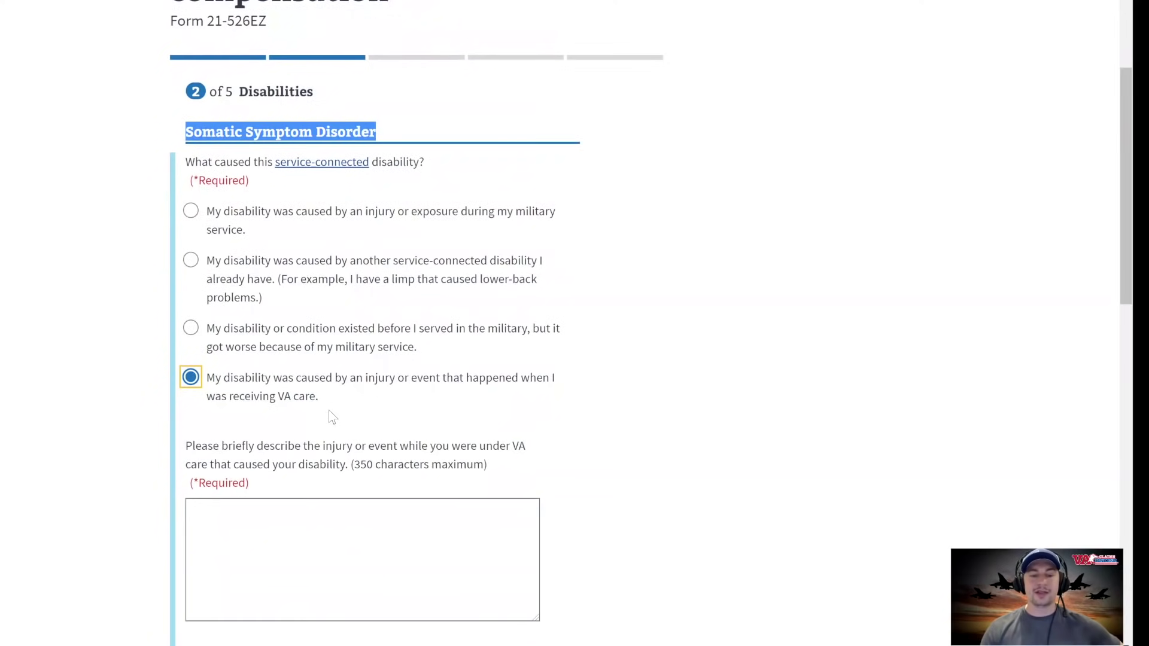
pyautogui.scroll(-1, 336, 392)
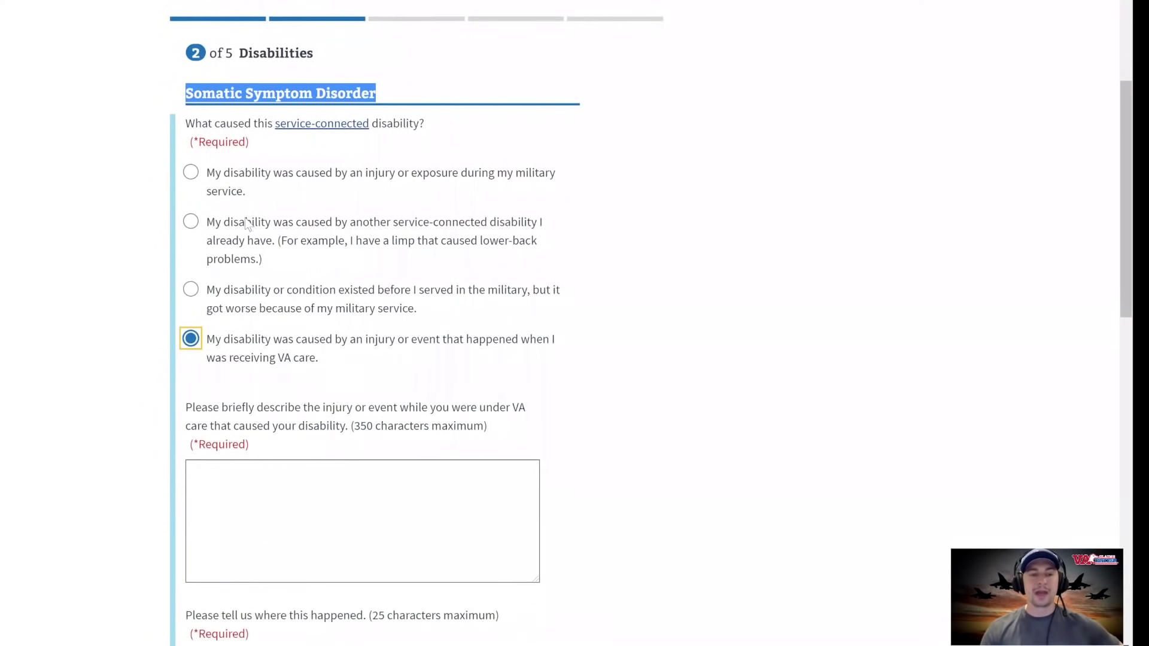
# Step: Cycle through each cause option to preview its follow-up questions
pyautogui.click(190, 173)
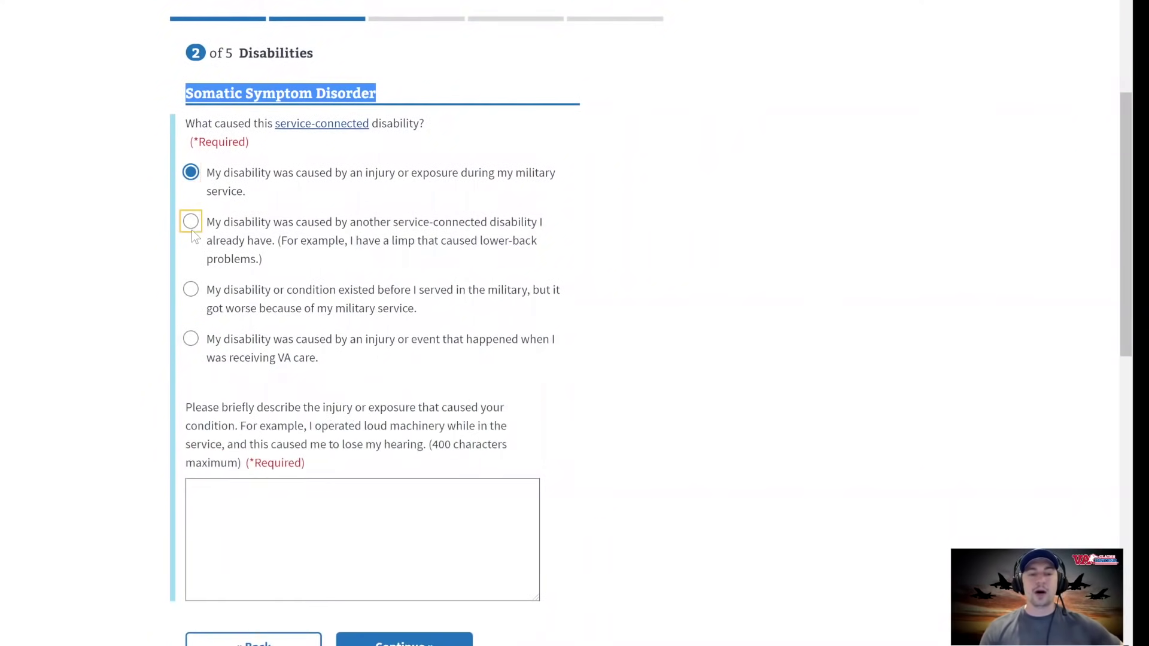
pyautogui.click(190, 222)
pyautogui.click(190, 290)
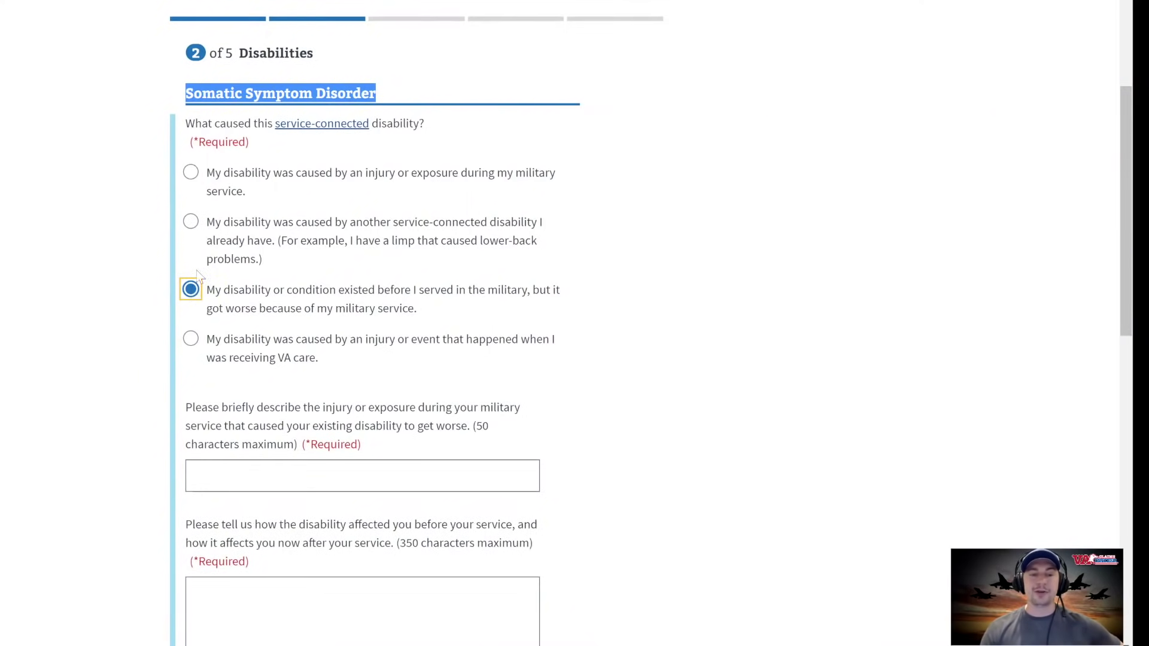
pyautogui.click(189, 221)
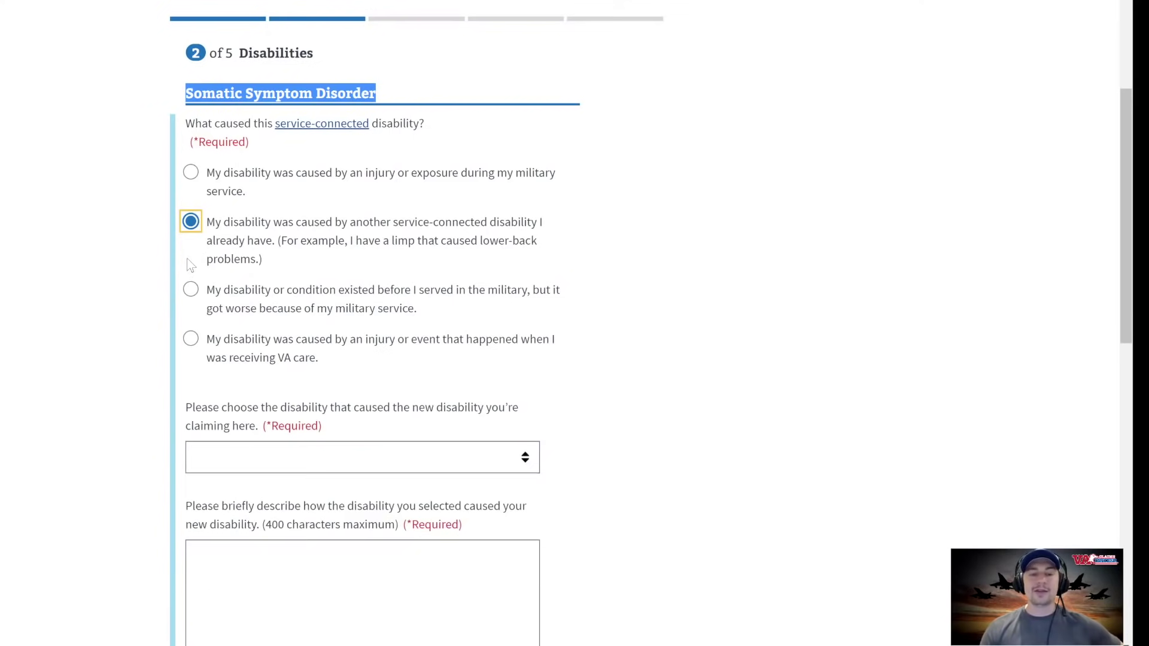
pyautogui.click(190, 172)
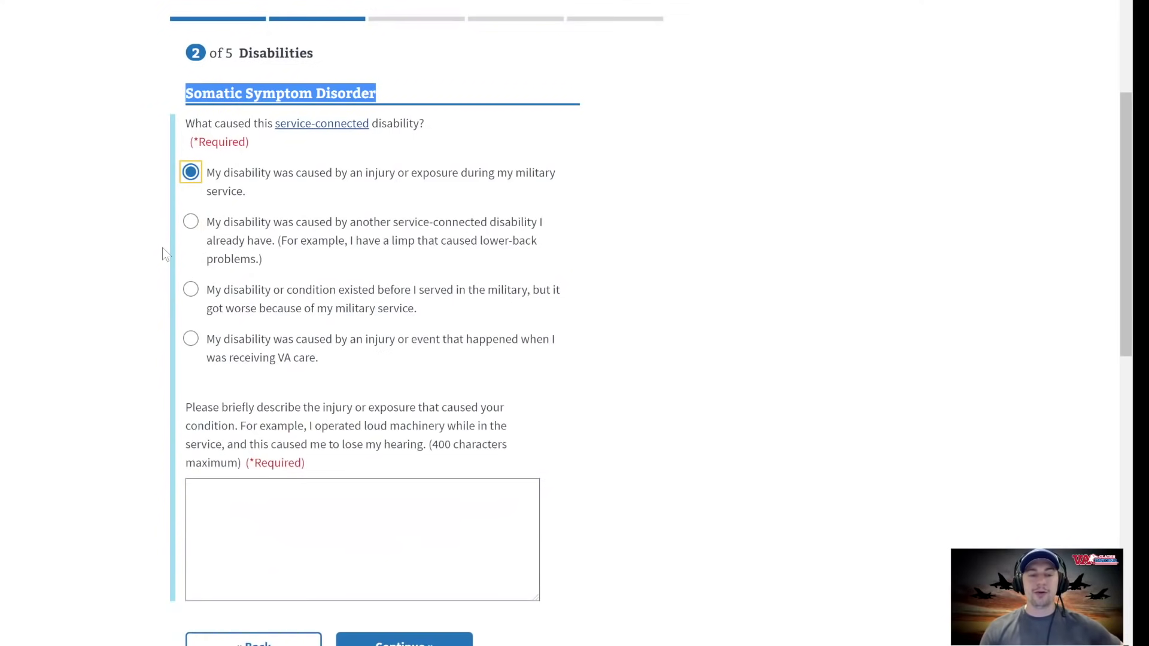
# Step: Check the injury description box, then settle on another service-connected disability as the cause
pyautogui.scroll(-1, 166, 254)
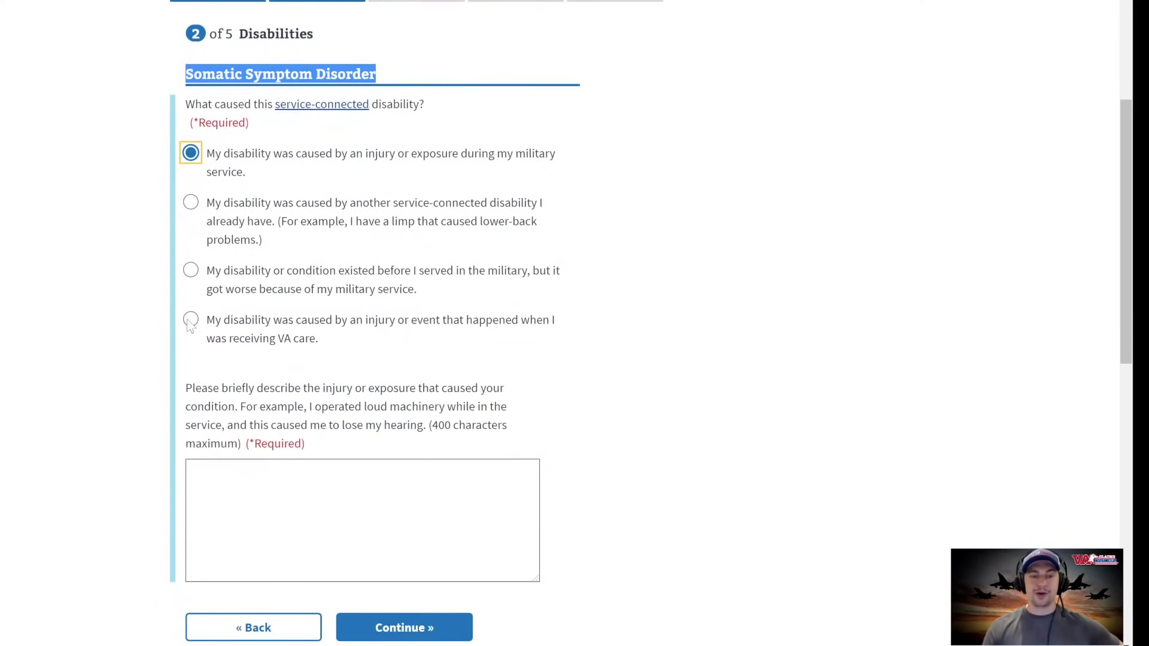
pyautogui.click(288, 514)
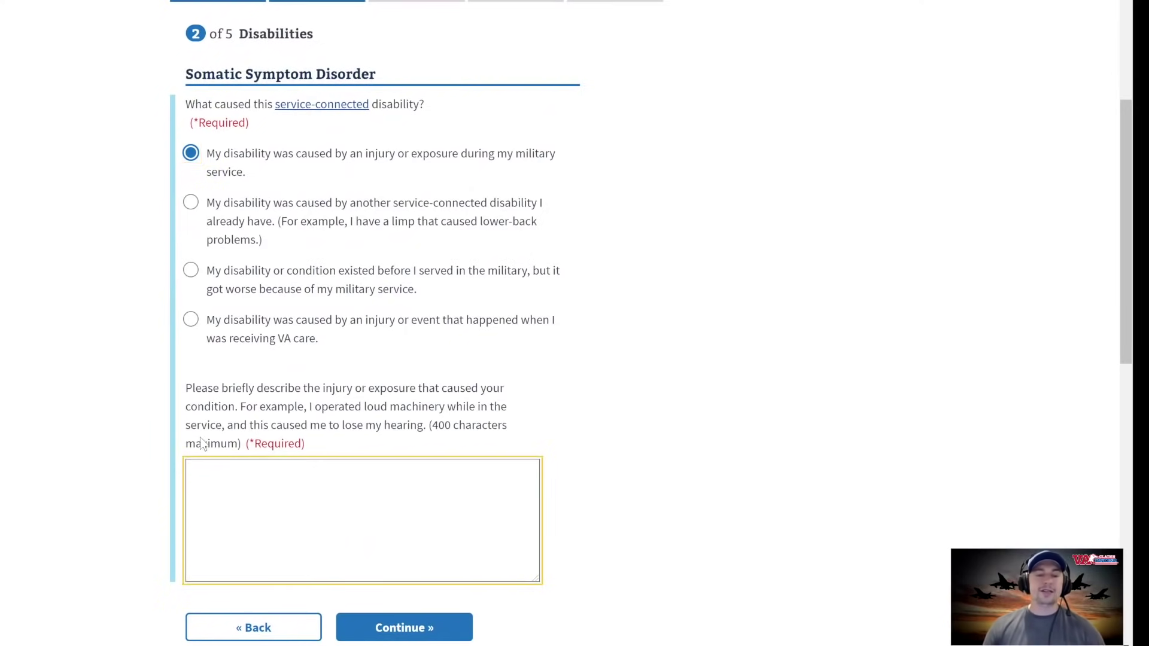
pyautogui.moveTo(192, 393); pyautogui.dragTo(243, 446)
pyautogui.click(243, 541)
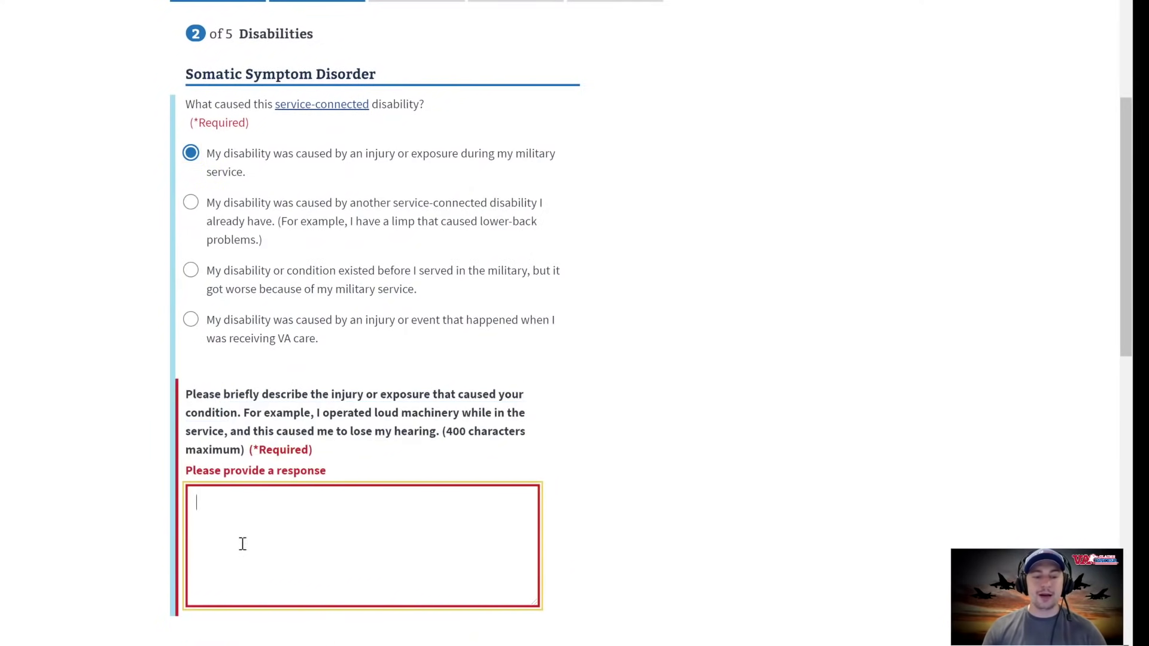
pyautogui.scroll(1, 310, 533)
pyautogui.scroll(-2, 310, 533)
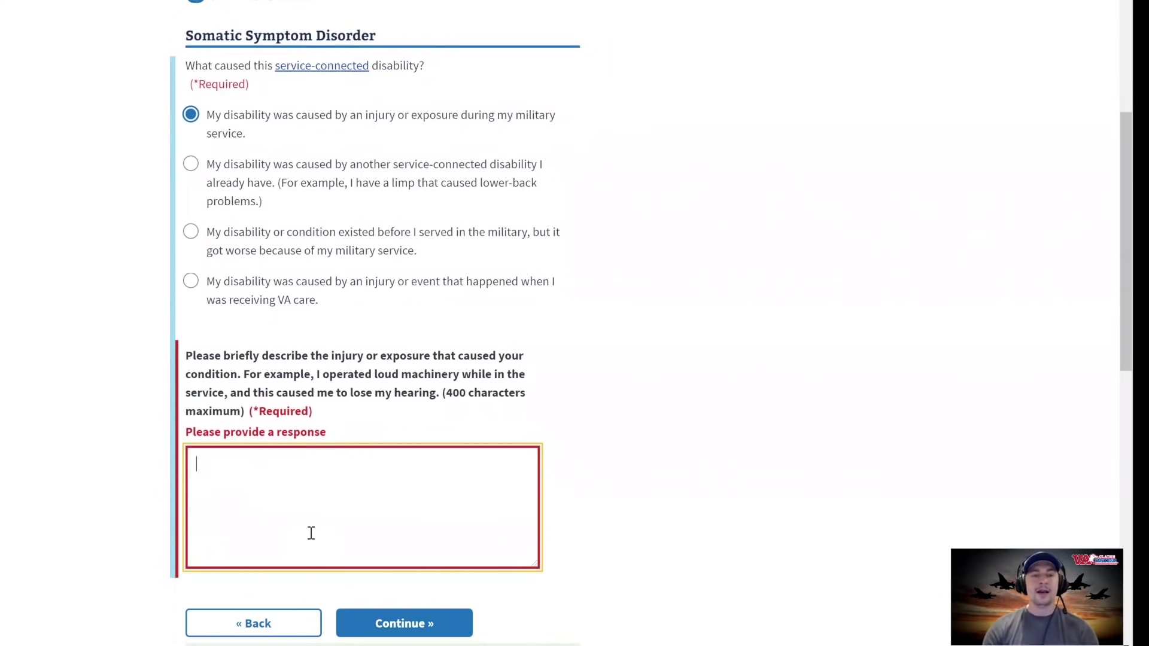
pyautogui.scroll(1, 194, 277)
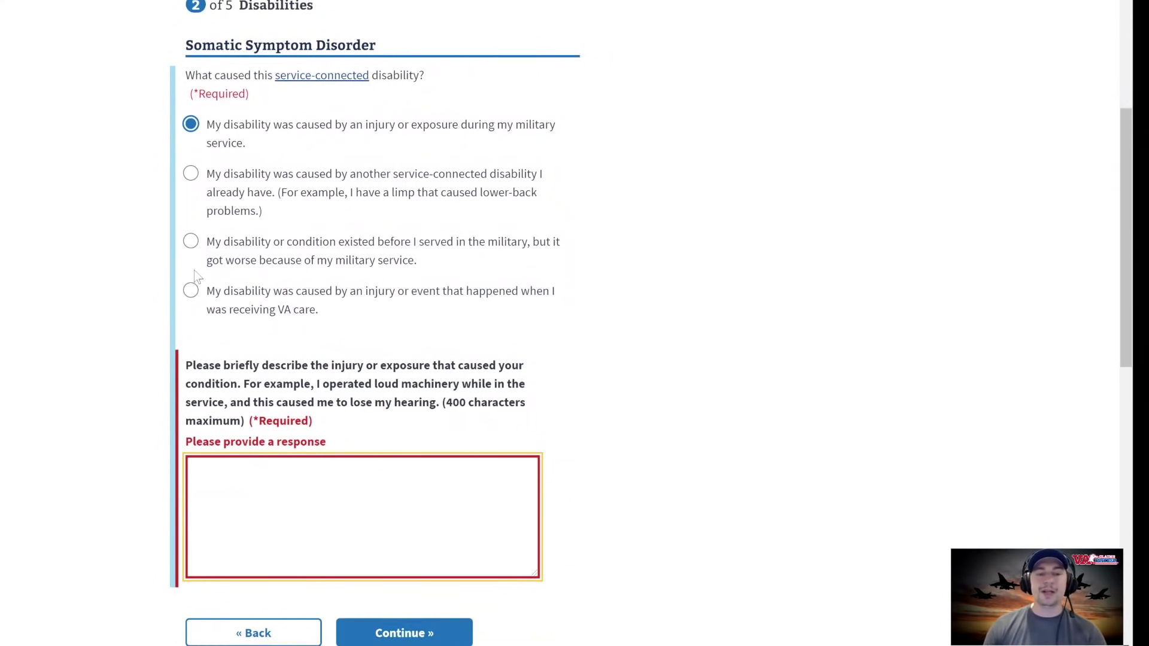
pyautogui.click(192, 186)
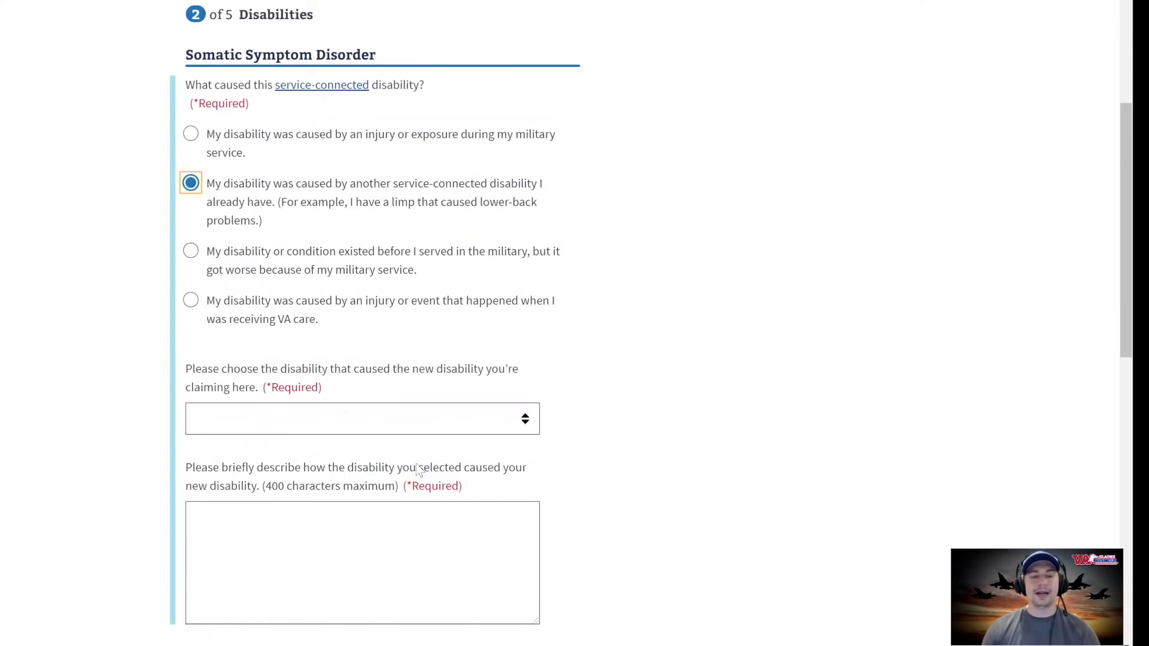
# Step: Pick Post-Concussive Headaches as the disability that caused Somatic Symptom Disorder
pyautogui.scroll(-2, 415, 464)
pyautogui.scroll(-1, 479, 398)
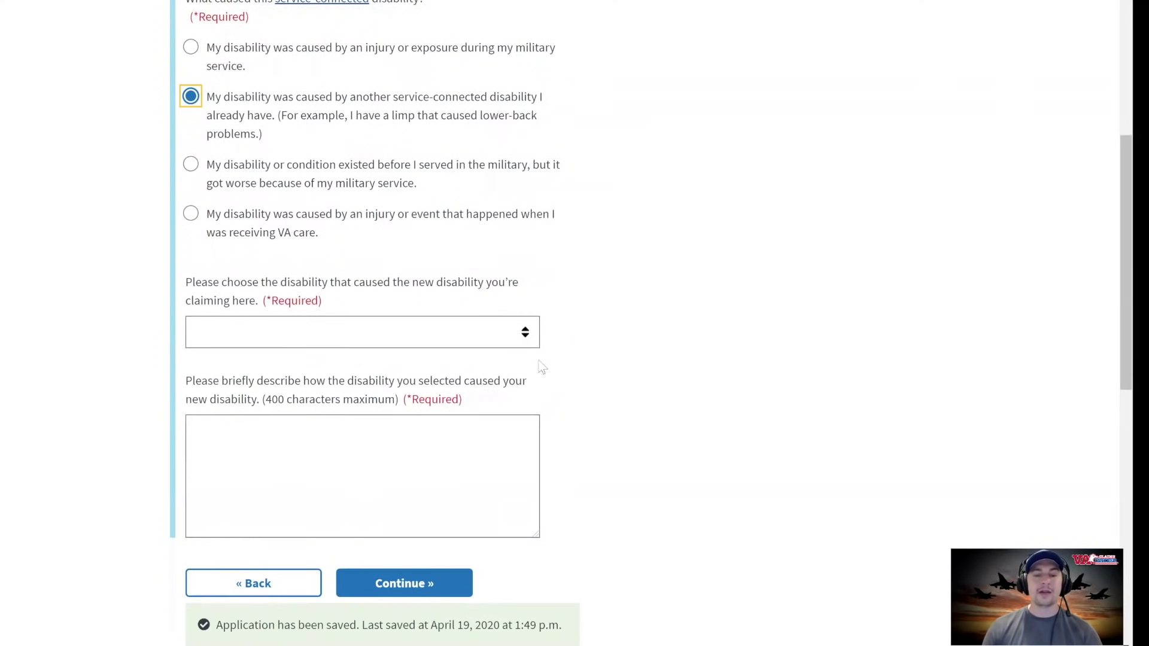
pyautogui.click(526, 329)
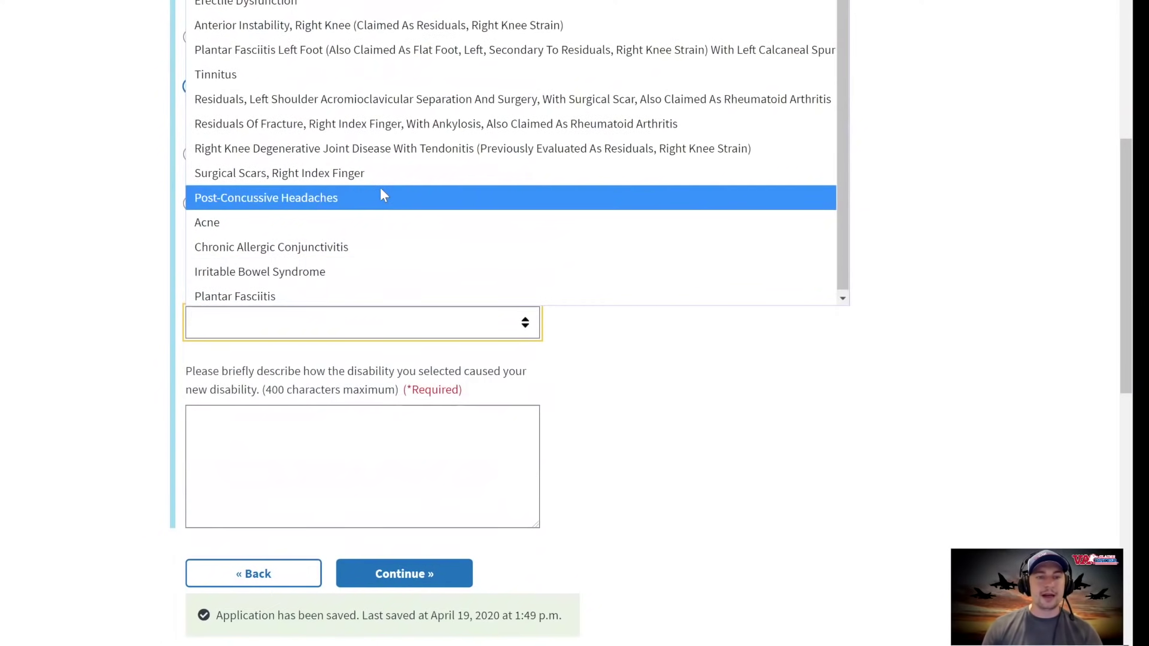
pyautogui.click(335, 197)
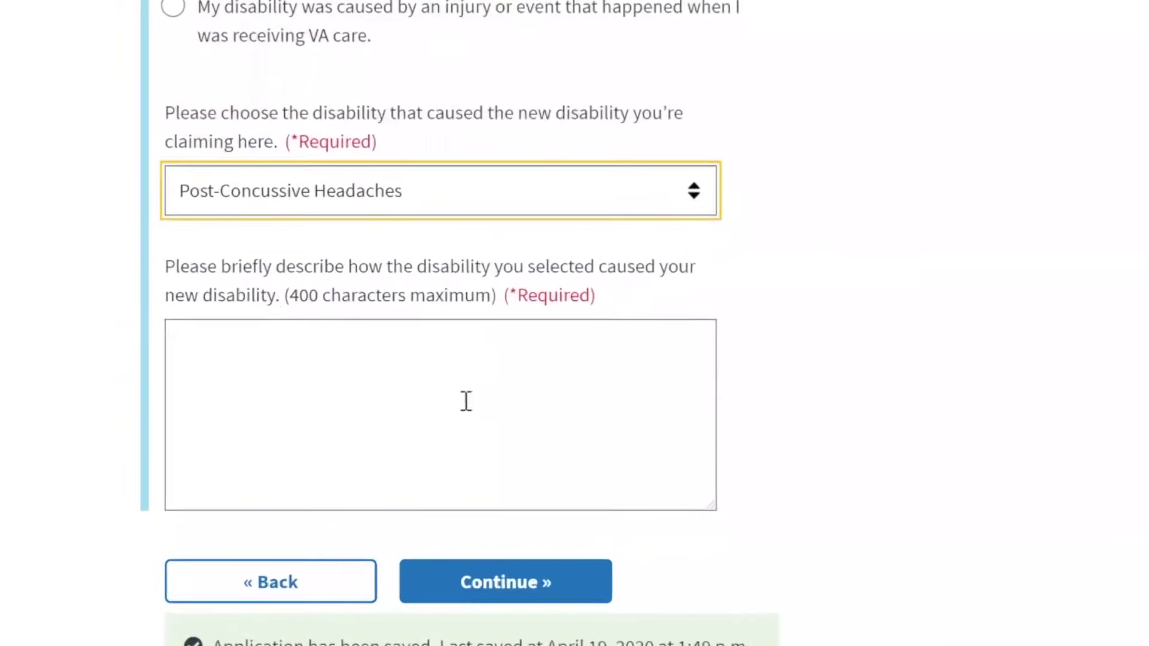
# Step: Describe the cause: 'I think that my current SSD diagnosis is due to, or aggravated by my current service-connected Migraines...'
pyautogui.click(408, 431)
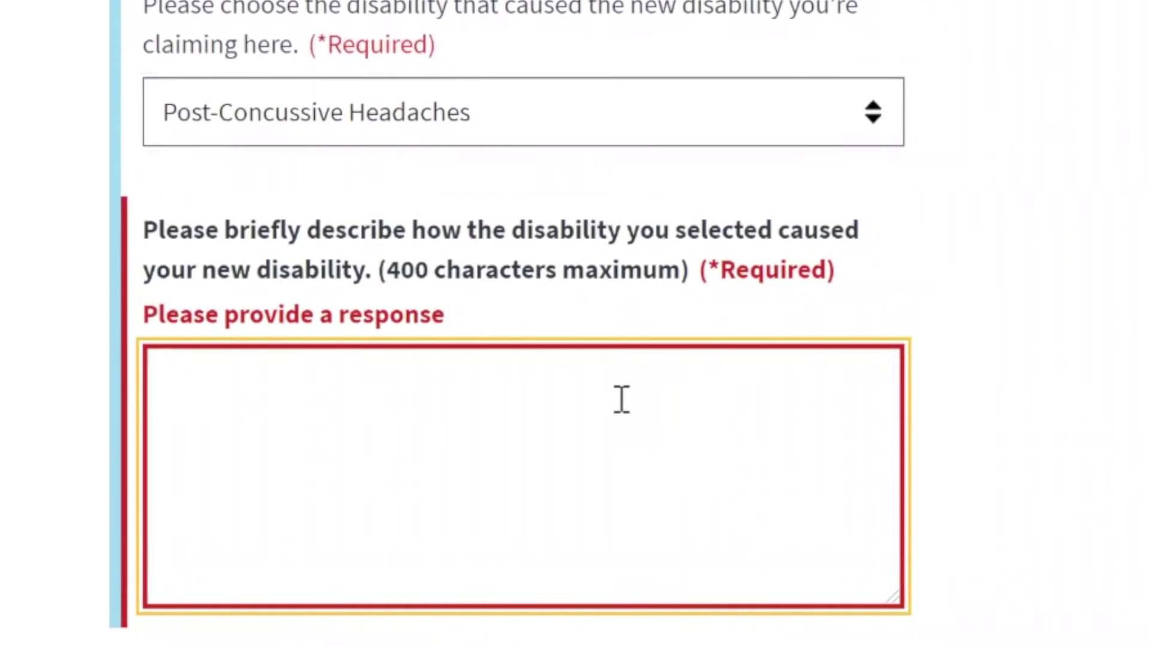
pyautogui.write('I thikn')
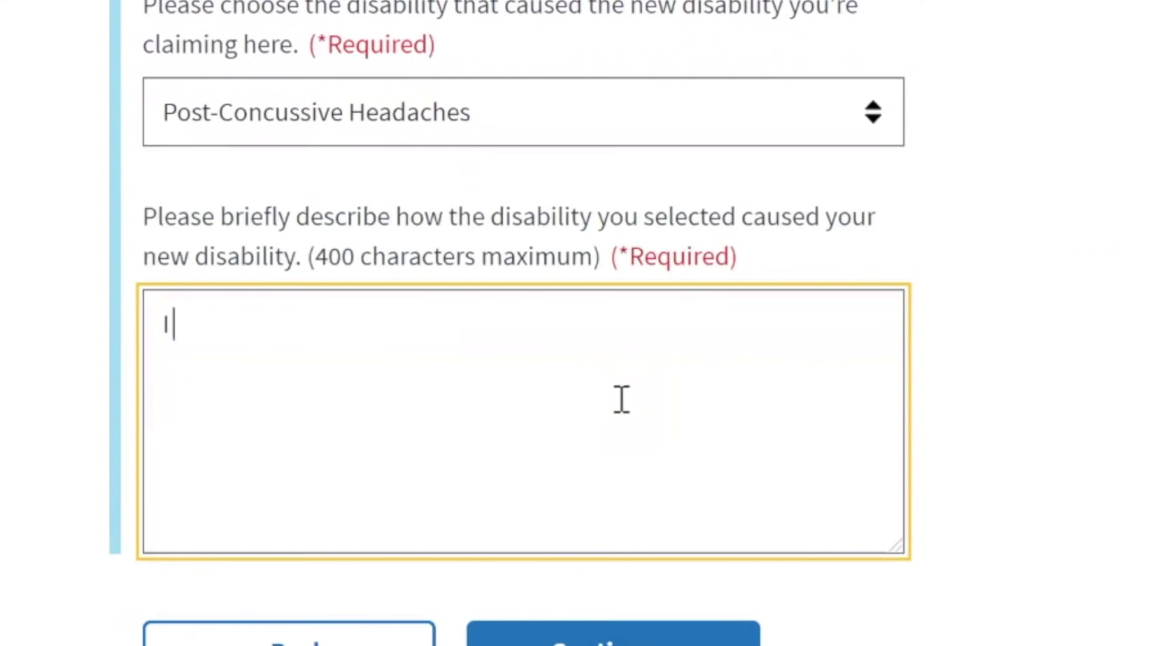
pyautogui.press('BackSpace')
pyautogui.press('BackSpace')
pyautogui.write('nk')
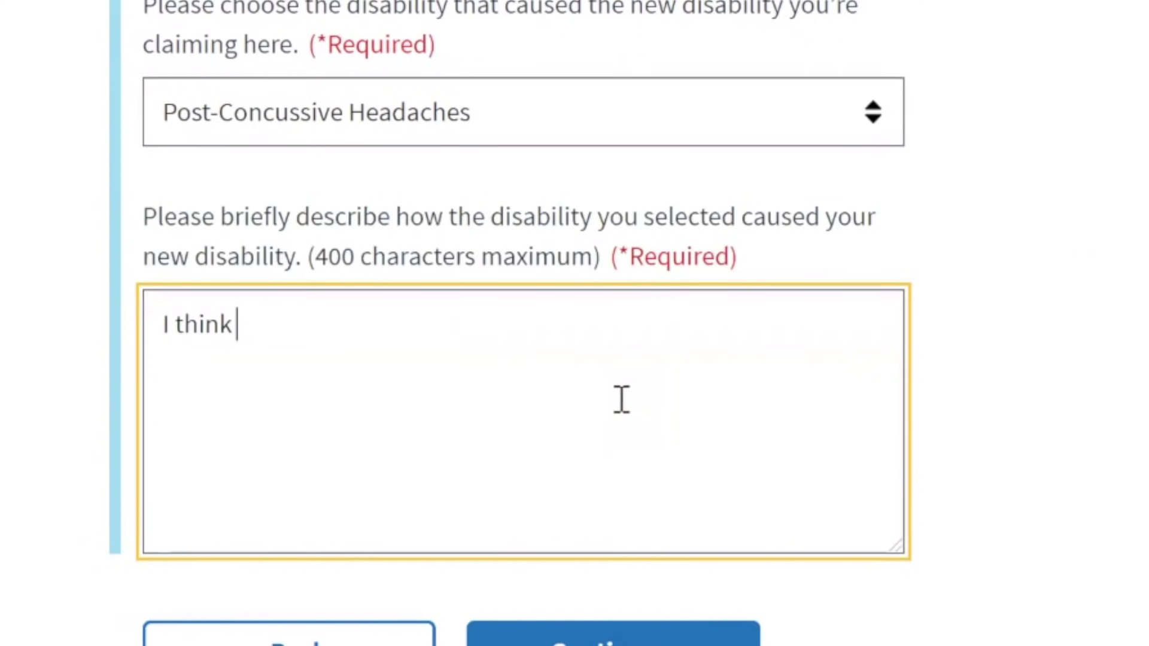
pyautogui.write(' thta')
pyautogui.press('BackSpace')
pyautogui.press('BackSpace')
pyautogui.write('at ')
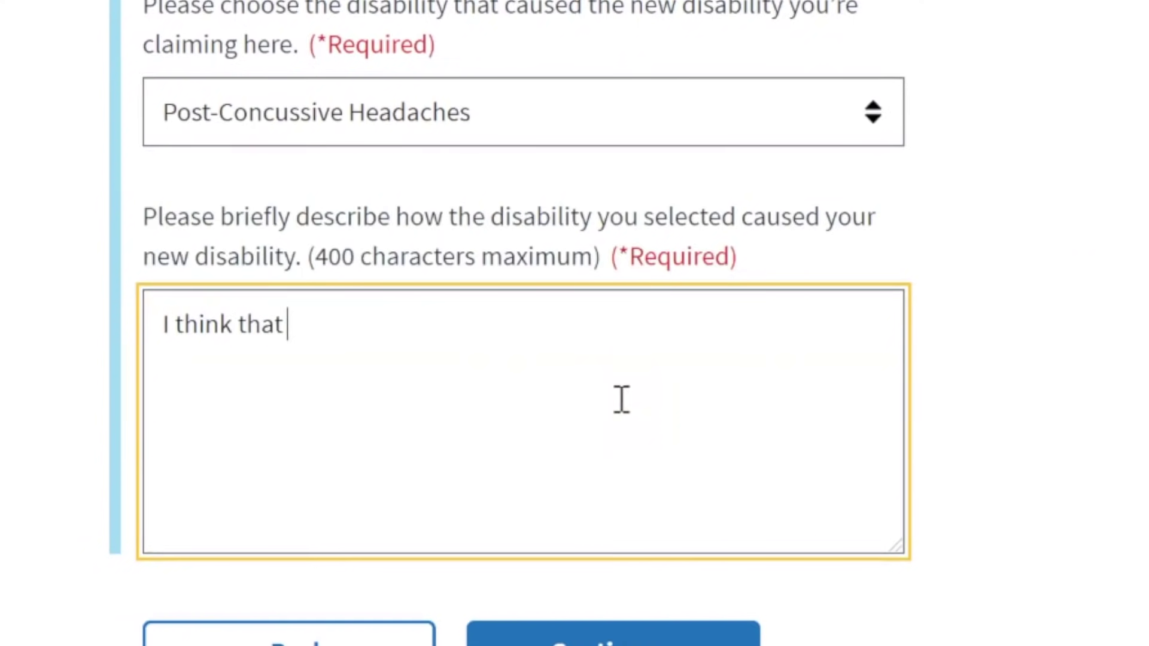
pyautogui.write('my current SSD')
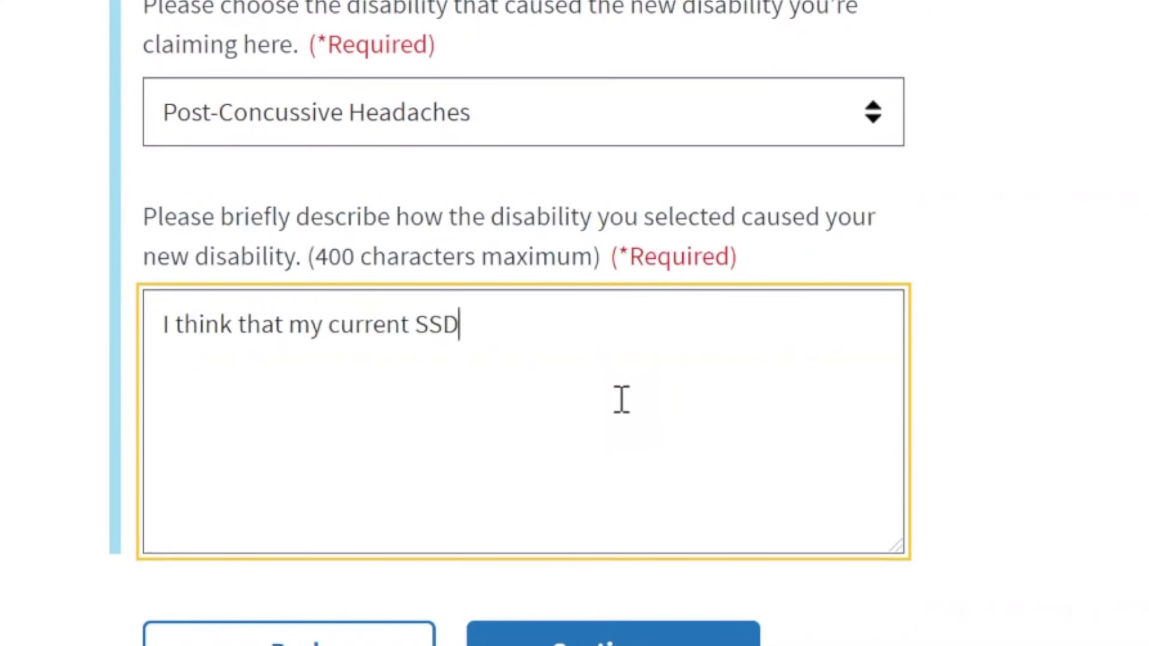
pyautogui.write(' diagnosis')
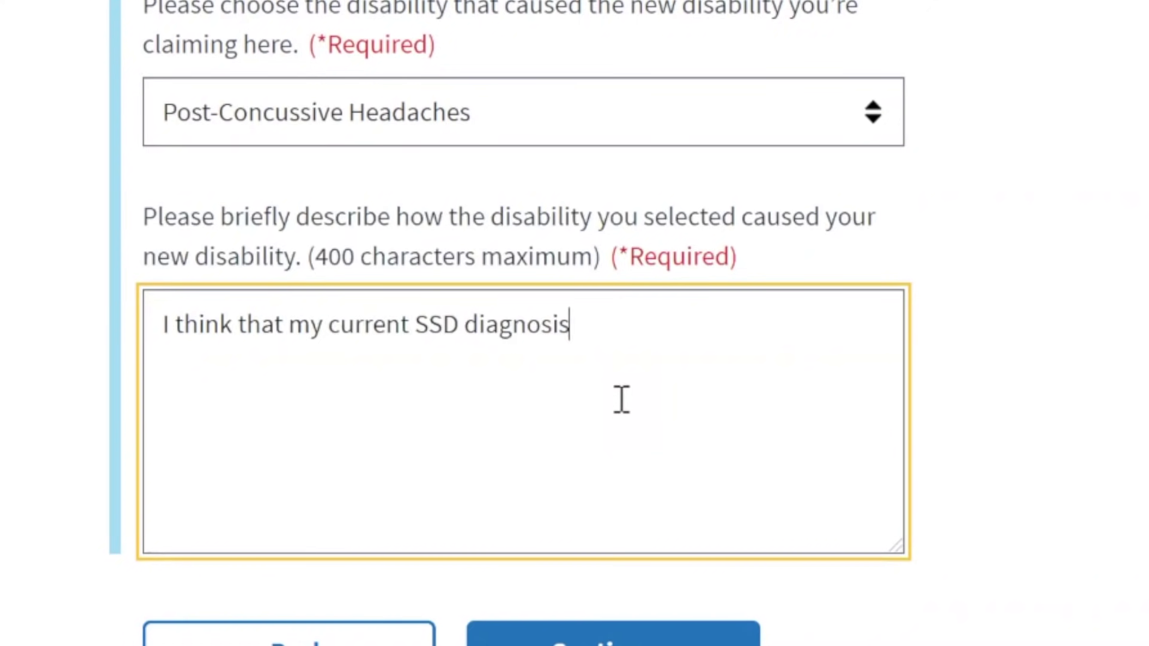
pyautogui.write(',')
pyautogui.press('BackSpace')
pyautogui.press('BackSpace')
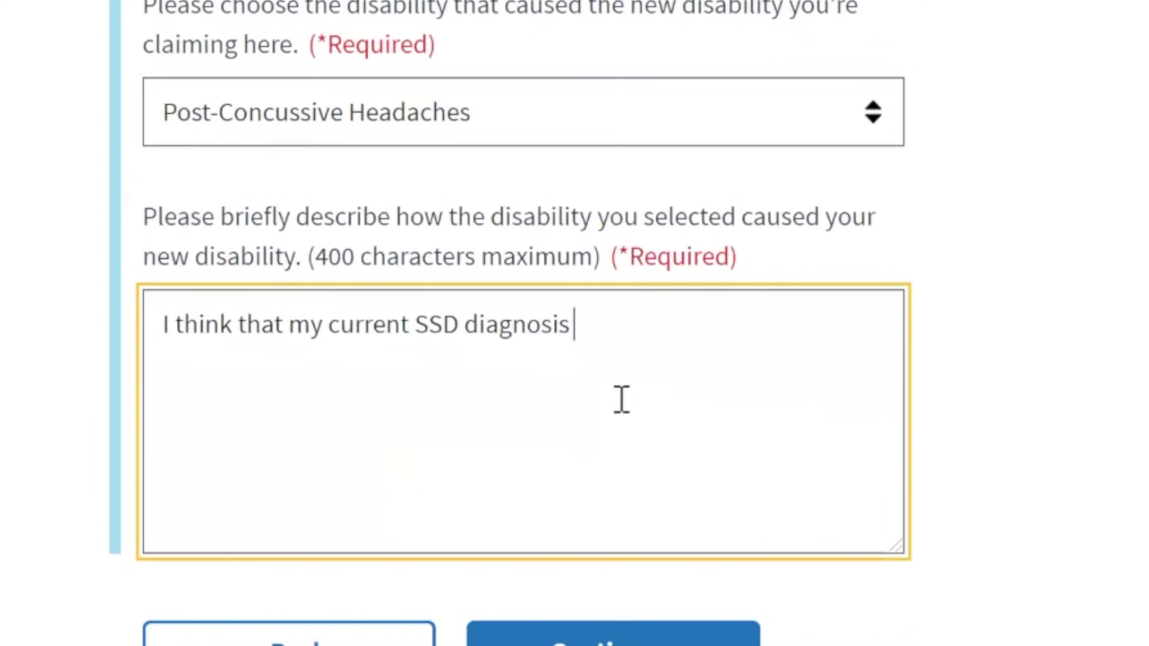
pyautogui.write('was')
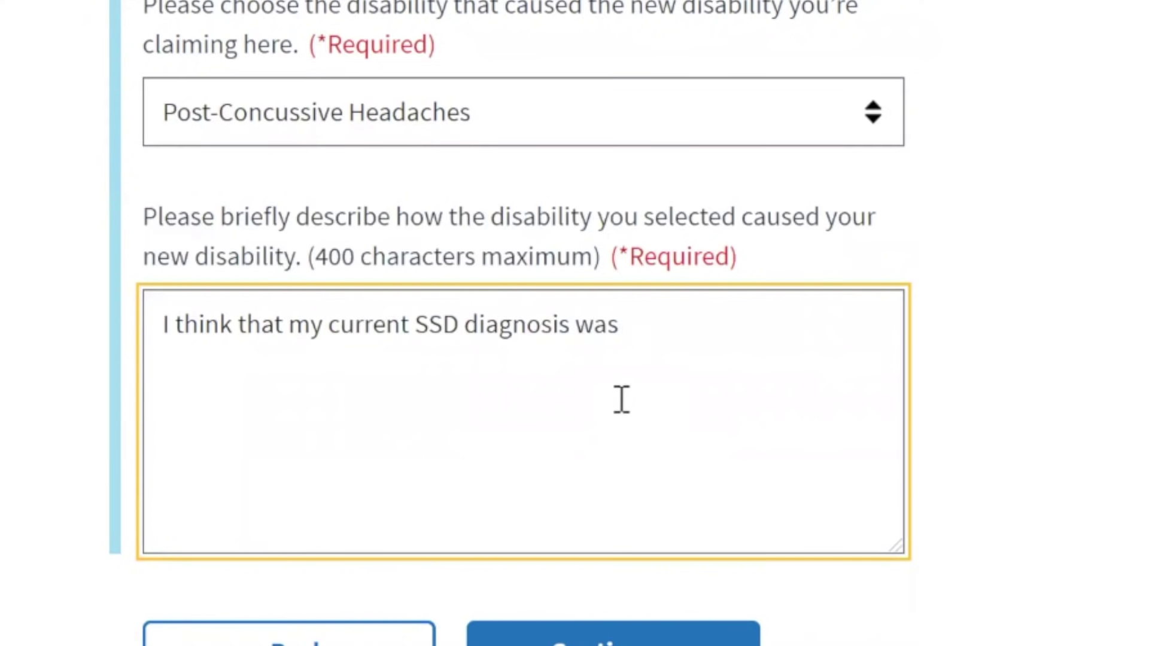
pyautogui.press('BackSpace')
pyautogui.press('BackSpace')
pyautogui.press('BackSpace')
pyautogui.press('BackSpace')
pyautogui.write('is due to')
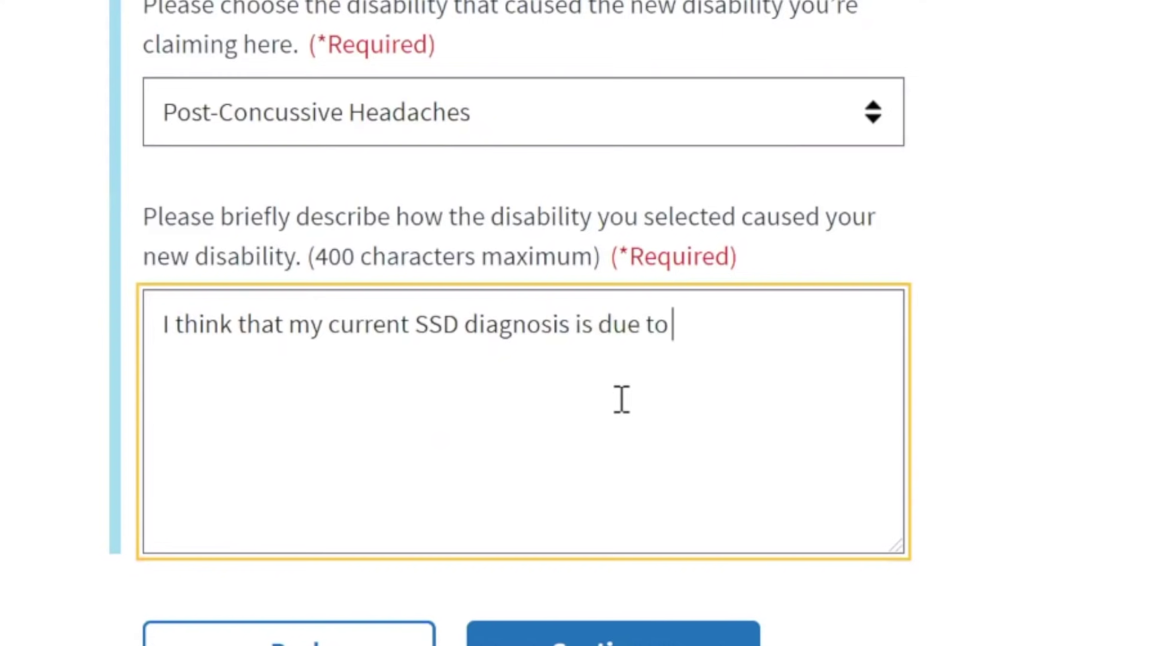
pyautogui.write(', or aggravt')
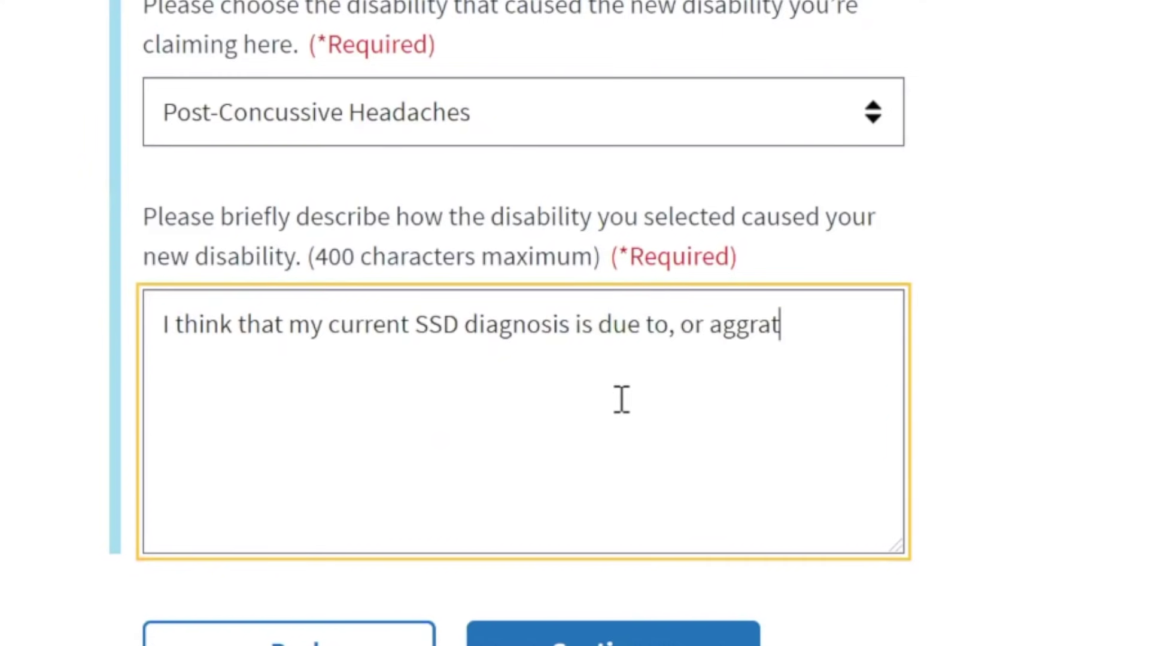
pyautogui.press('BackSpace')
pyautogui.write('vted')
pyautogui.press('BackSpace')
pyautogui.press('BackSpace')
pyautogui.press('BackSpace')
pyautogui.write('ated by m')
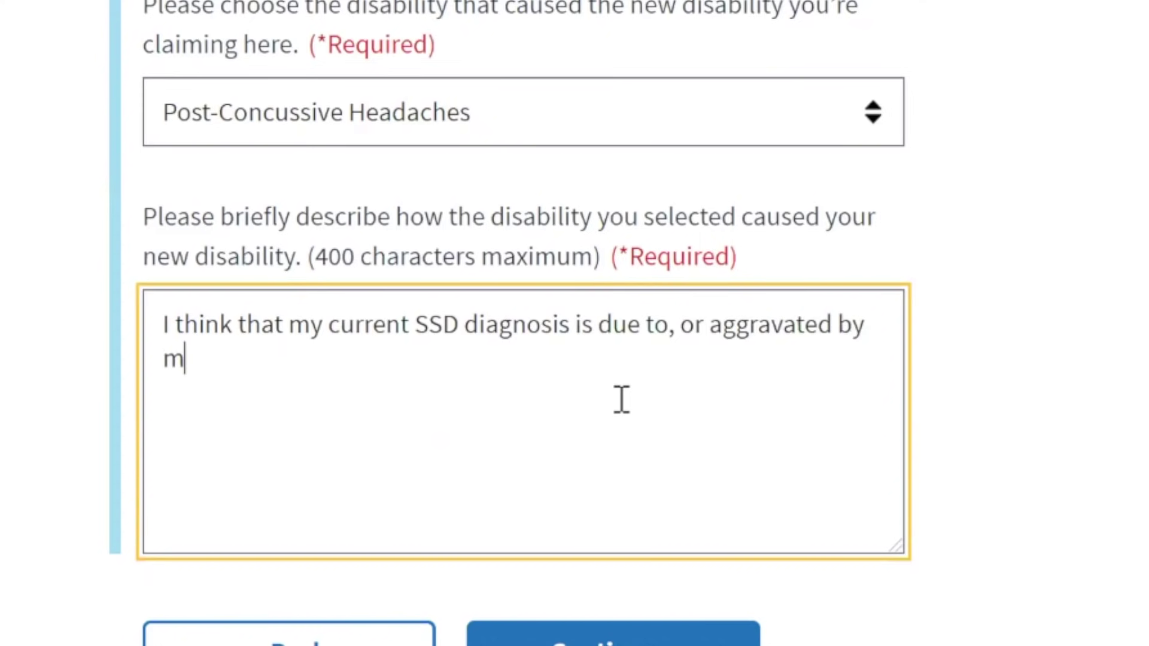
pyautogui.write('y current service-')
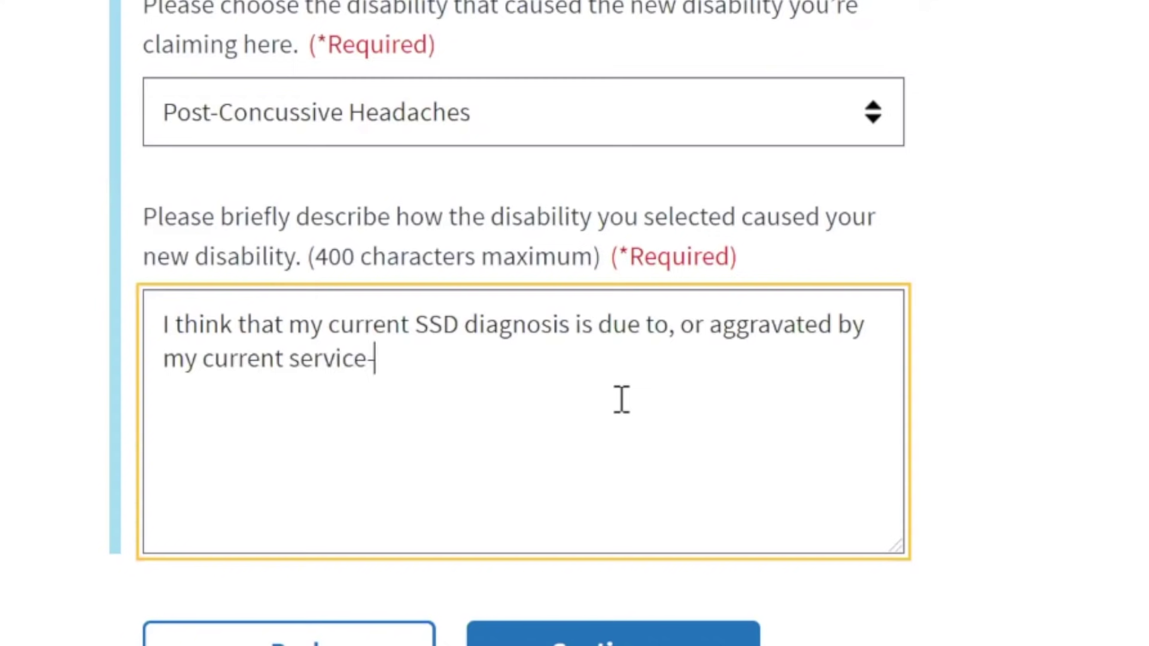
pyautogui.write('connected M')
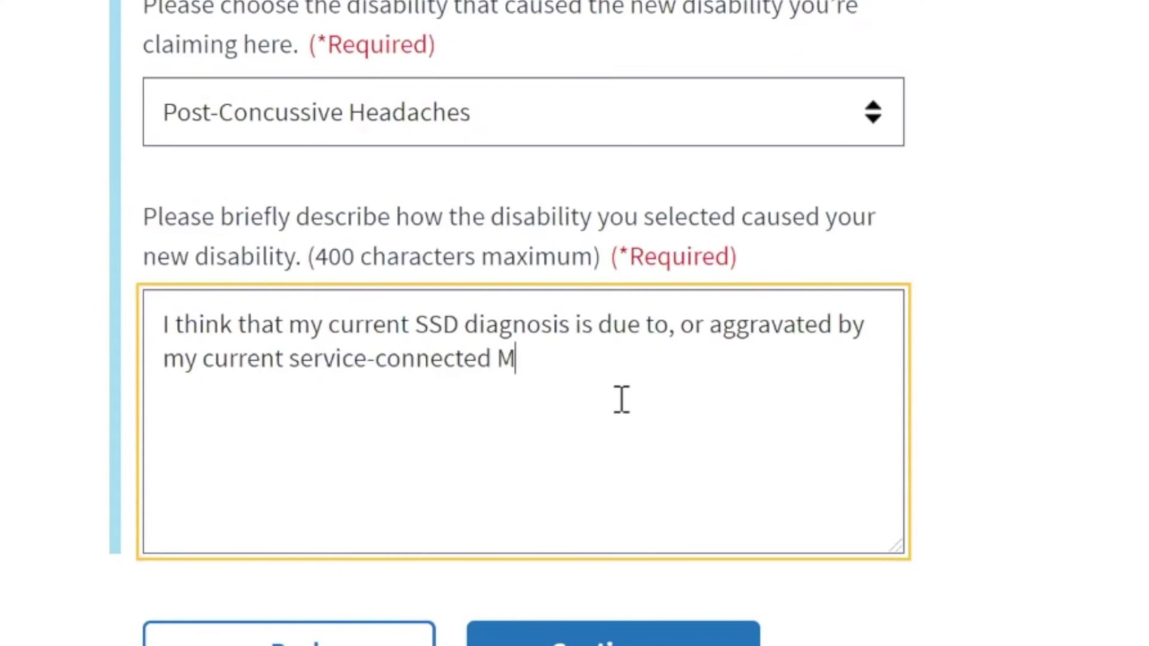
pyautogui.write('igraines. I think')
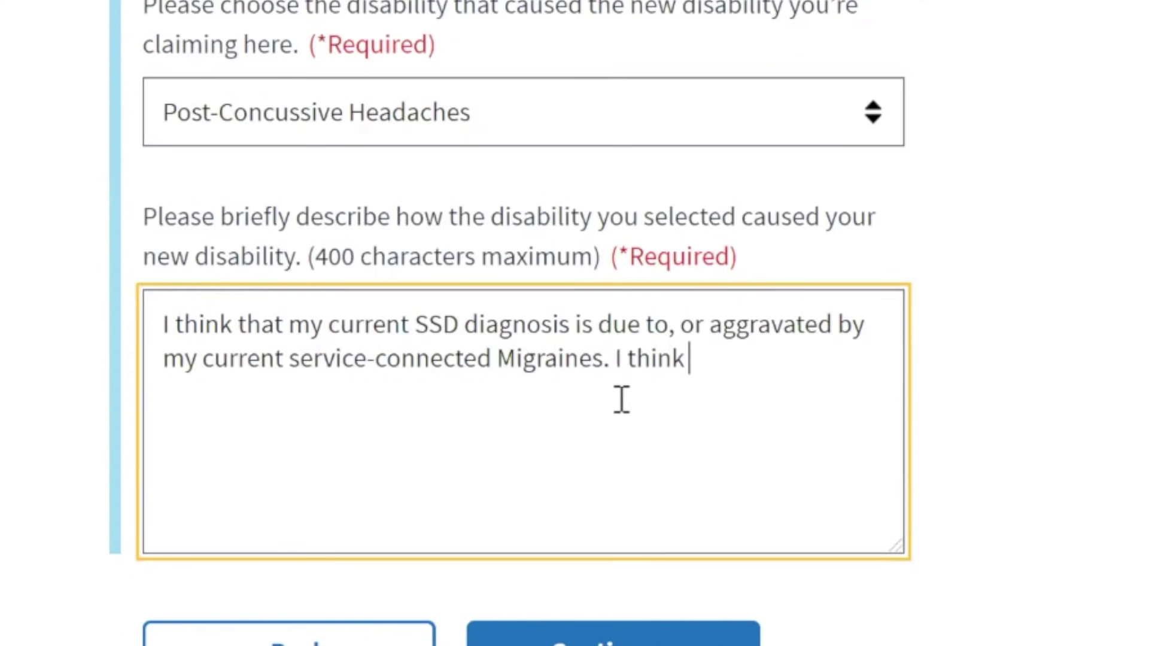
pyautogui.write(' this because o')
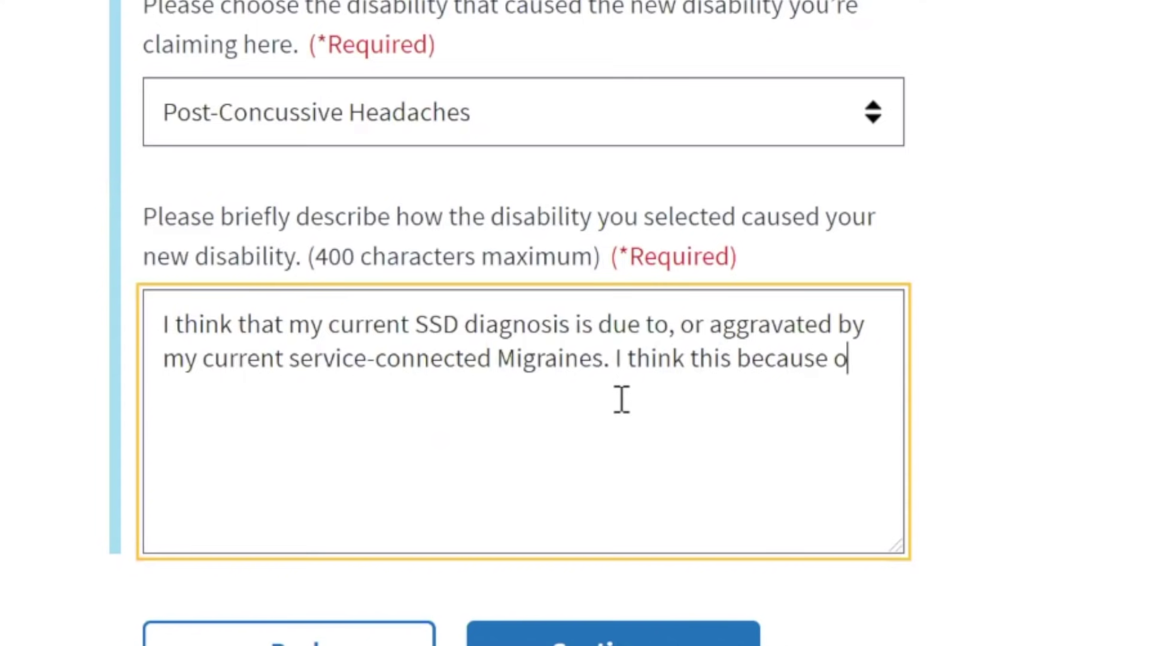
pyautogui.write('f x, y, ')
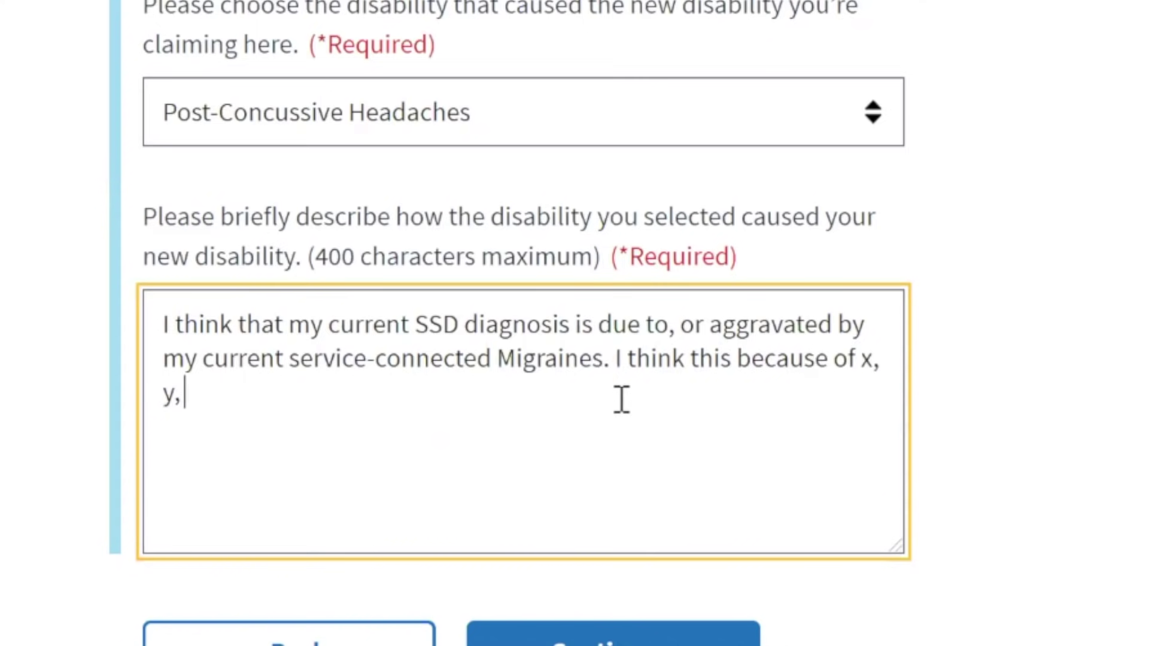
pyautogui.write('z...')
# Step: Review the description and continue to the Irritable Bowel Syndrome question
pyautogui.click(1013, 315)
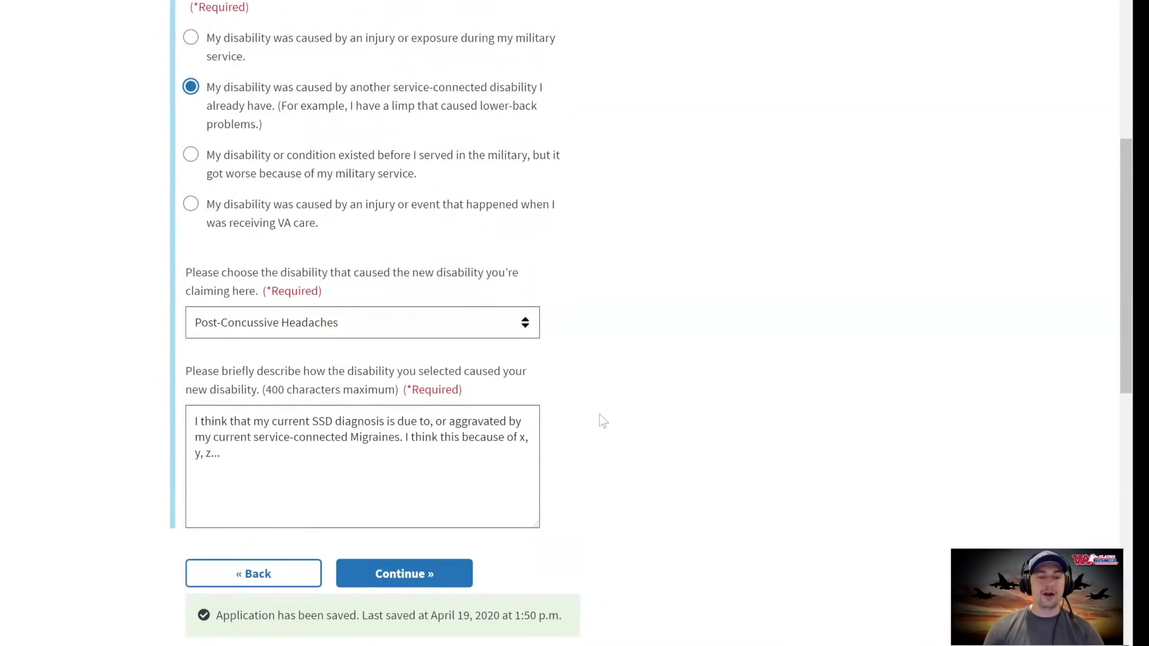
pyautogui.scroll(1, 383, 461)
pyautogui.moveTo(266, 496); pyautogui.dragTo(198, 456)
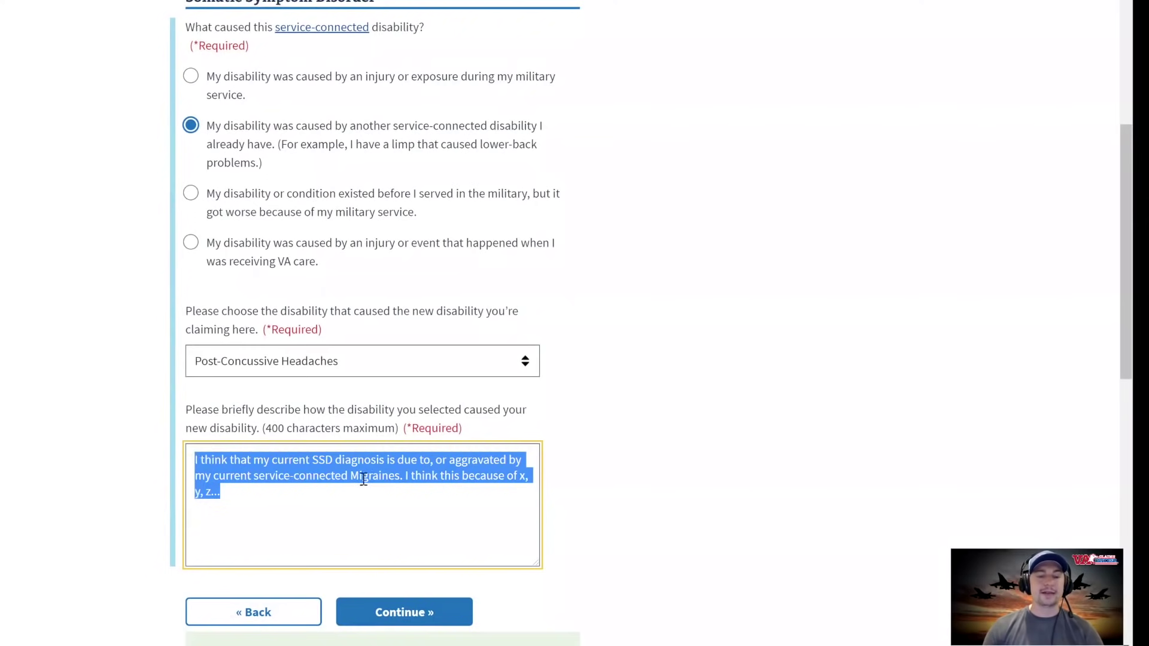
pyautogui.click(684, 496)
pyautogui.scroll(1, 672, 479)
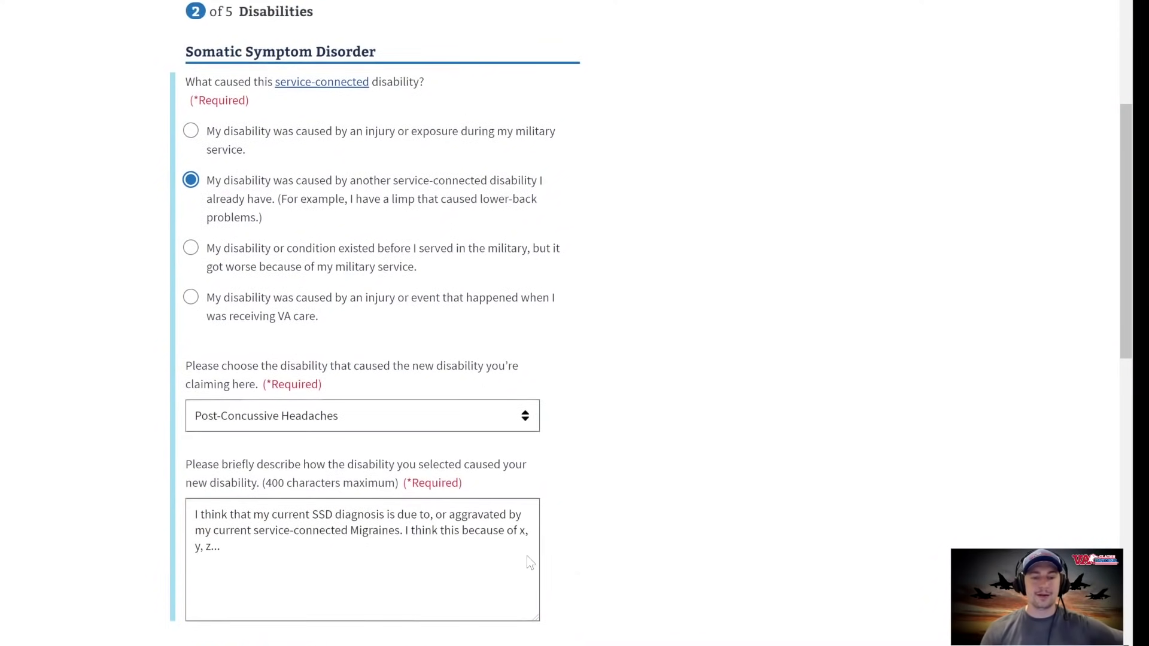
pyautogui.scroll(-2, 527, 555)
pyautogui.click(413, 559)
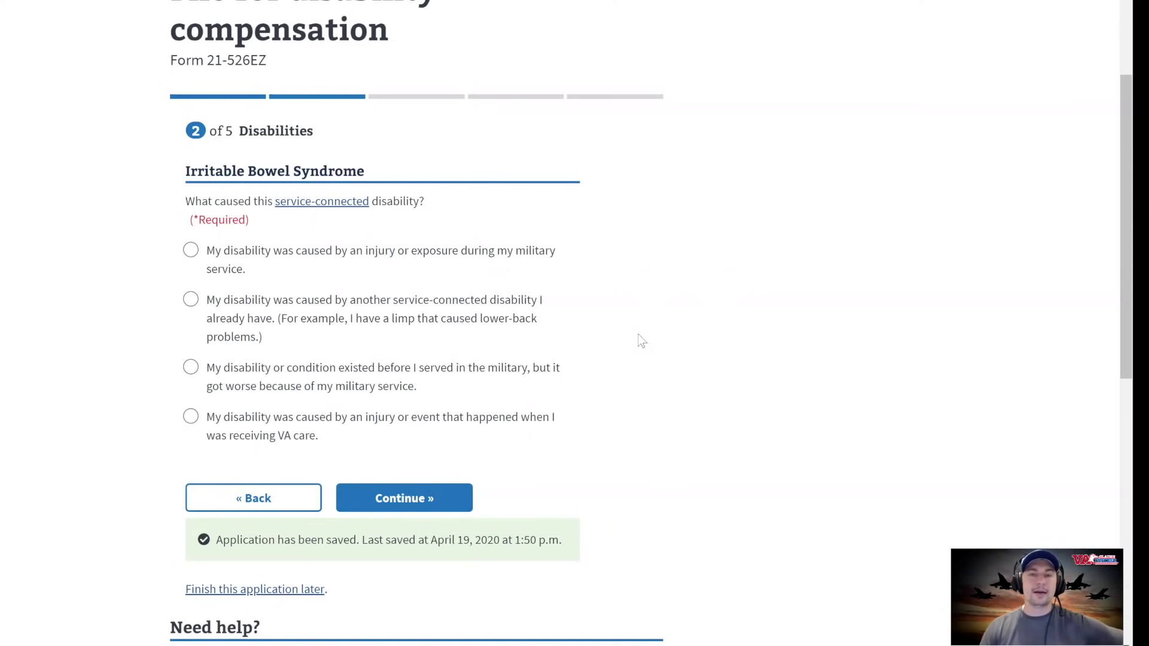
pyautogui.scroll(-1, 638, 334)
pyautogui.scroll(2, 638, 334)
pyautogui.scroll(-1, 638, 334)
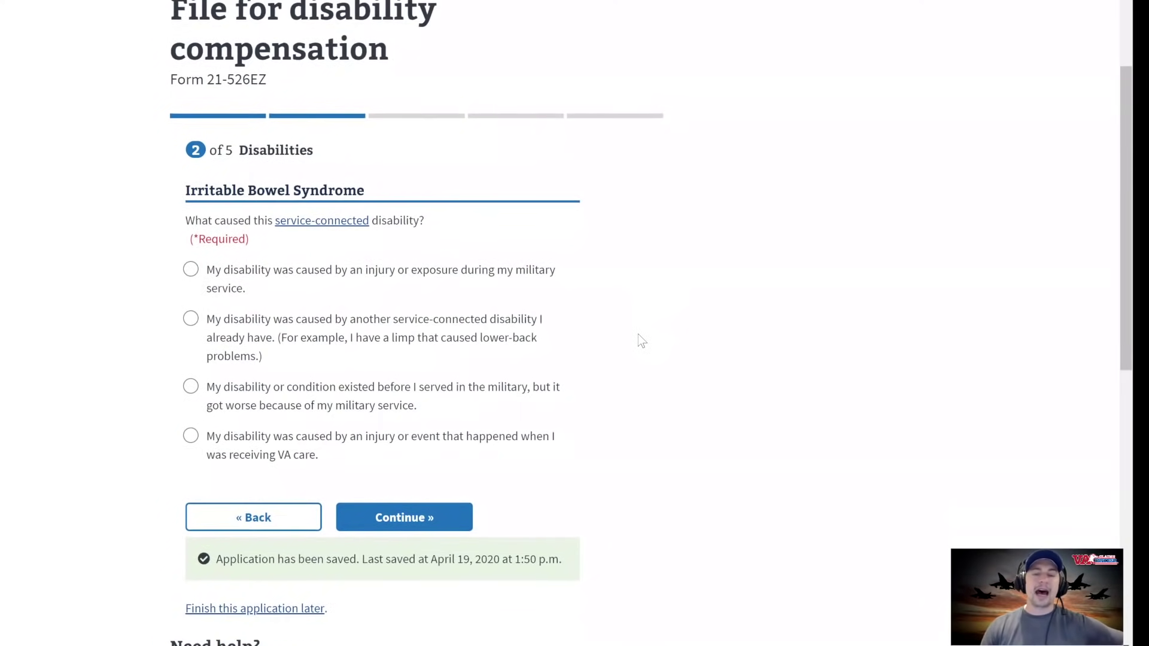
pyautogui.scroll(3, 645, 325)
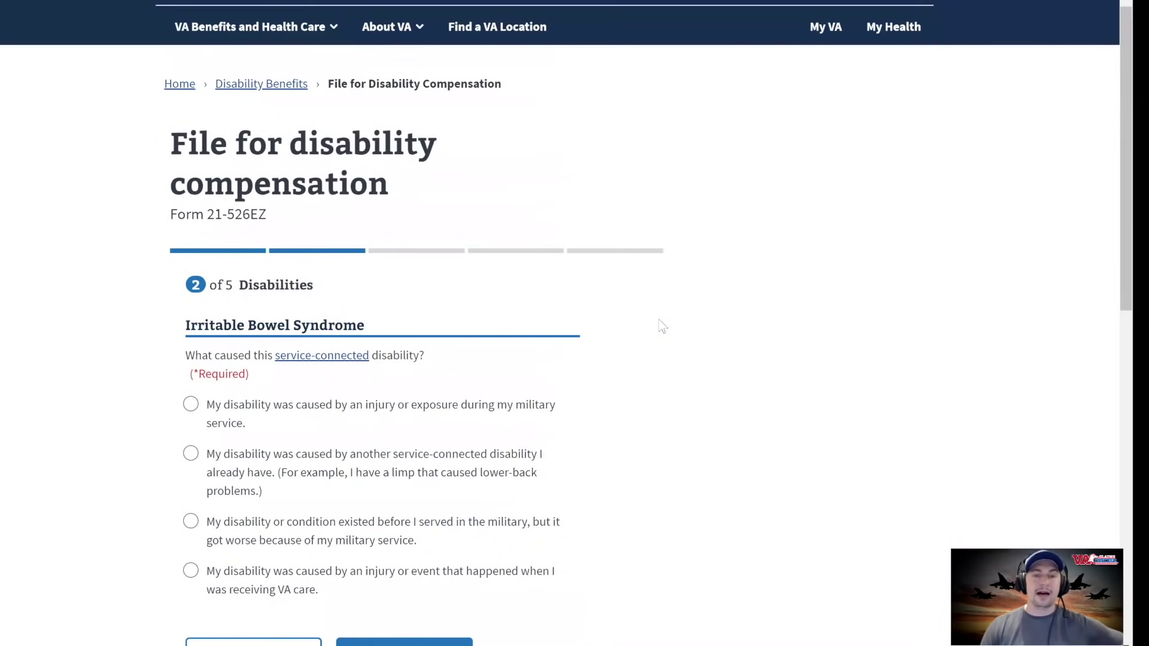
pyautogui.scroll(-2, 1125, 180)
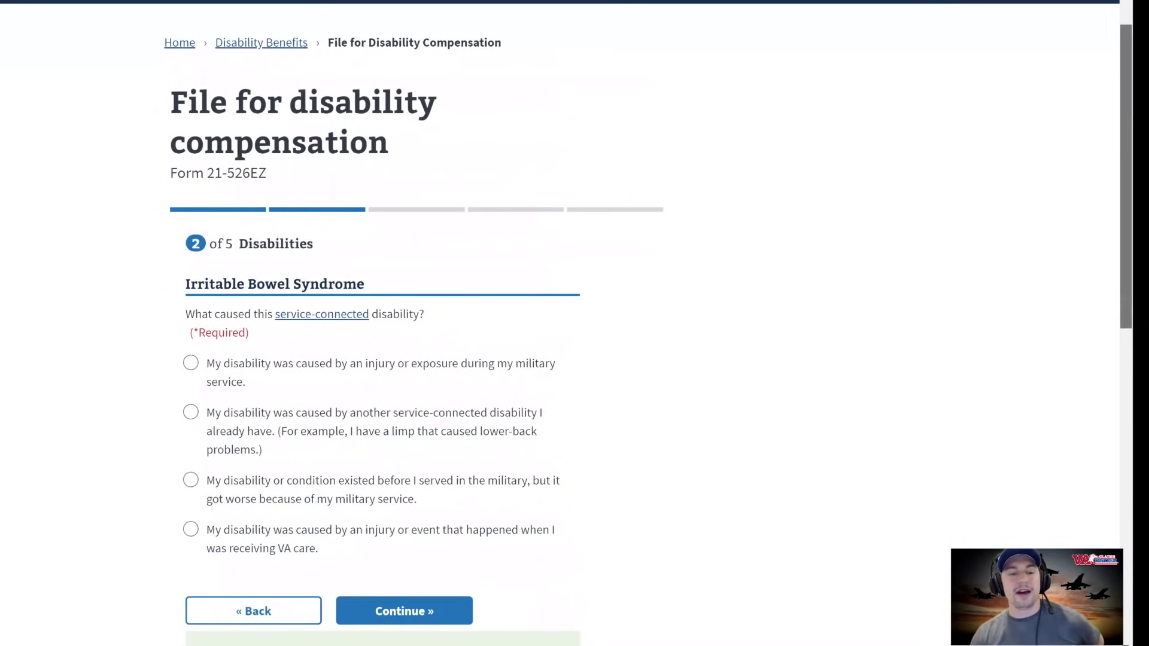
pyautogui.scroll(-2, 236, 228)
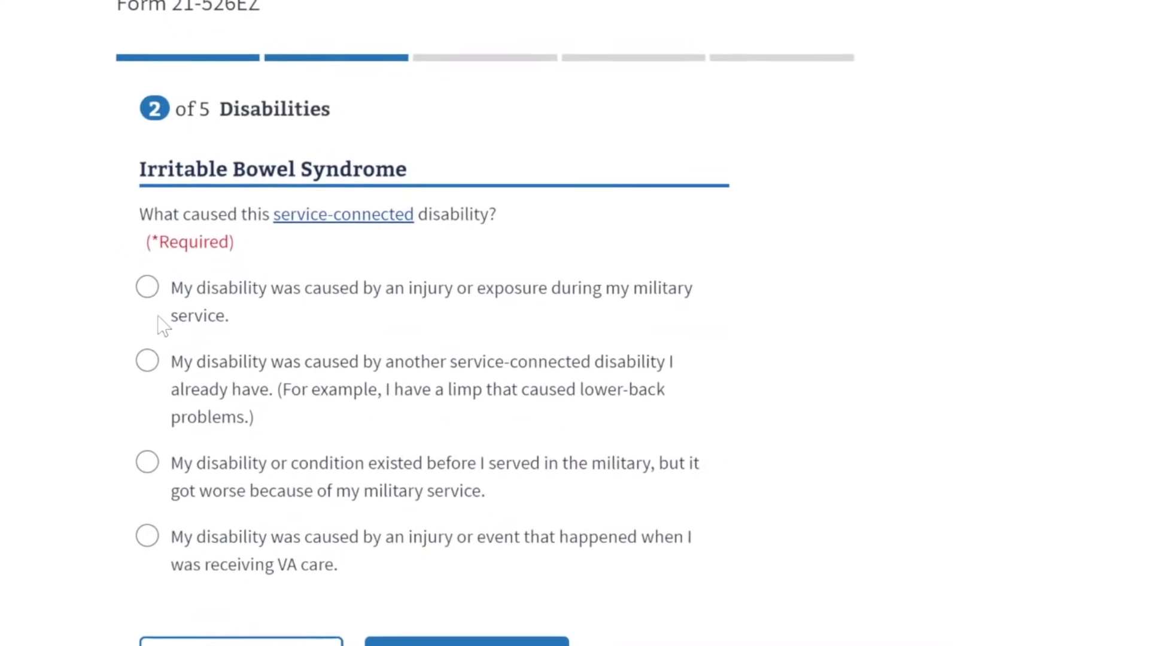
pyautogui.scroll(2, 90, 431)
# Step: Choose another service-connected disability, Posttraumatic Stress Disorder, as Irritable Bowel Syndrome's cause
pyautogui.click(148, 449)
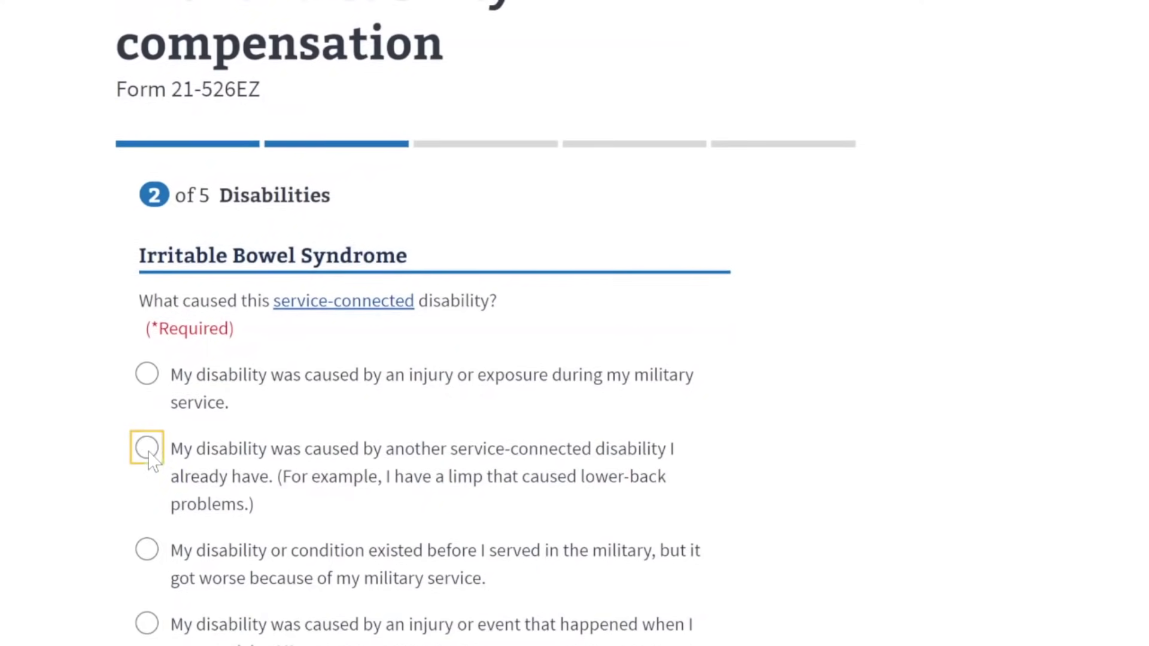
pyautogui.scroll(-8, 623, 513)
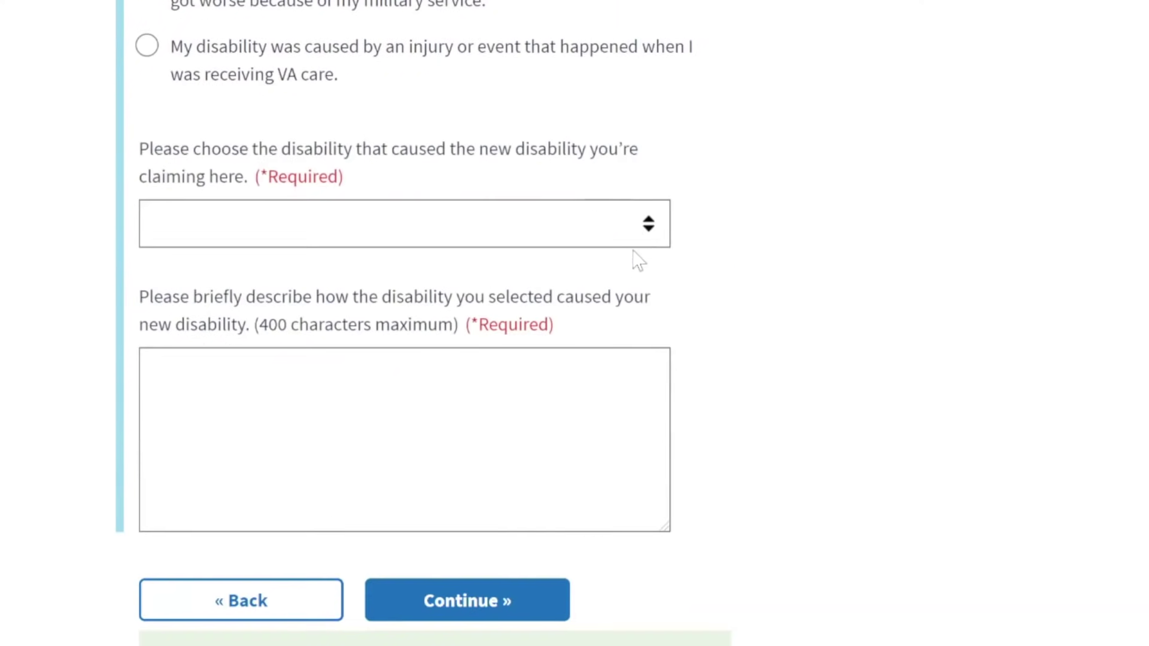
pyautogui.click(639, 238)
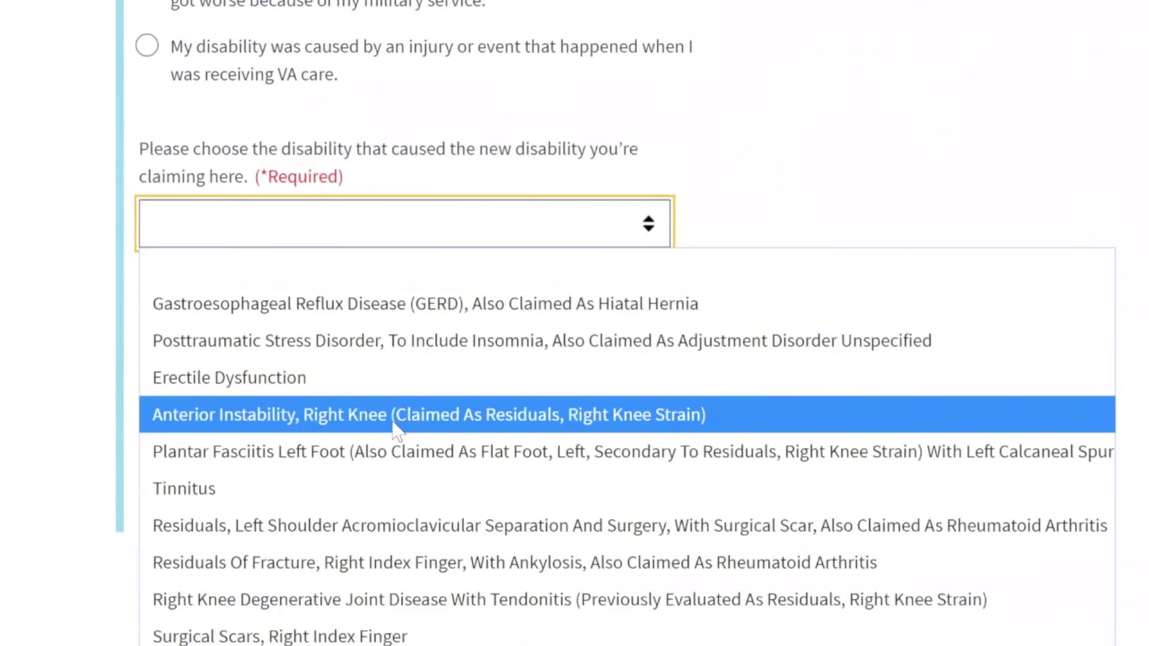
pyautogui.click(389, 344)
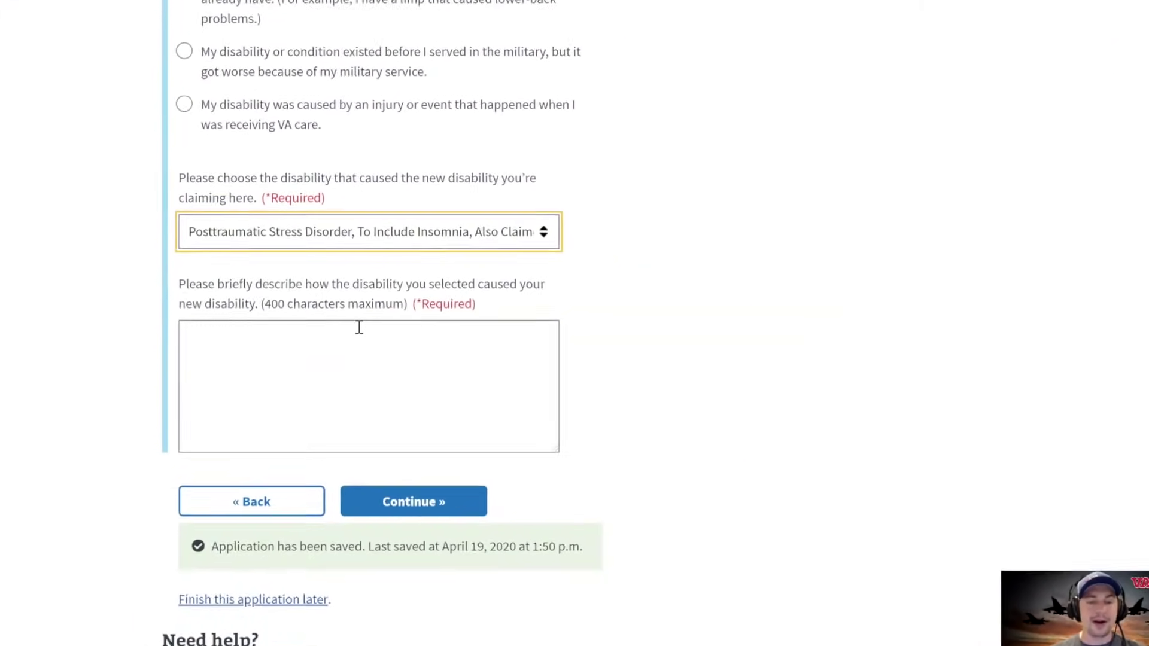
pyautogui.click(351, 342)
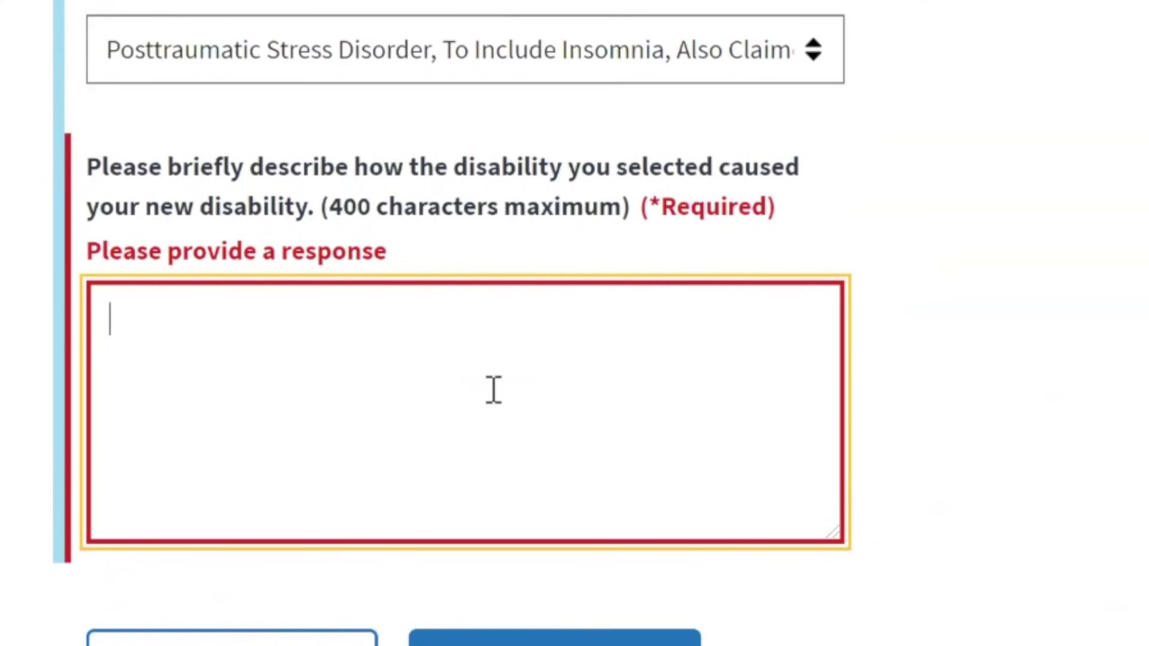
pyautogui.scroll(5, 436, 461)
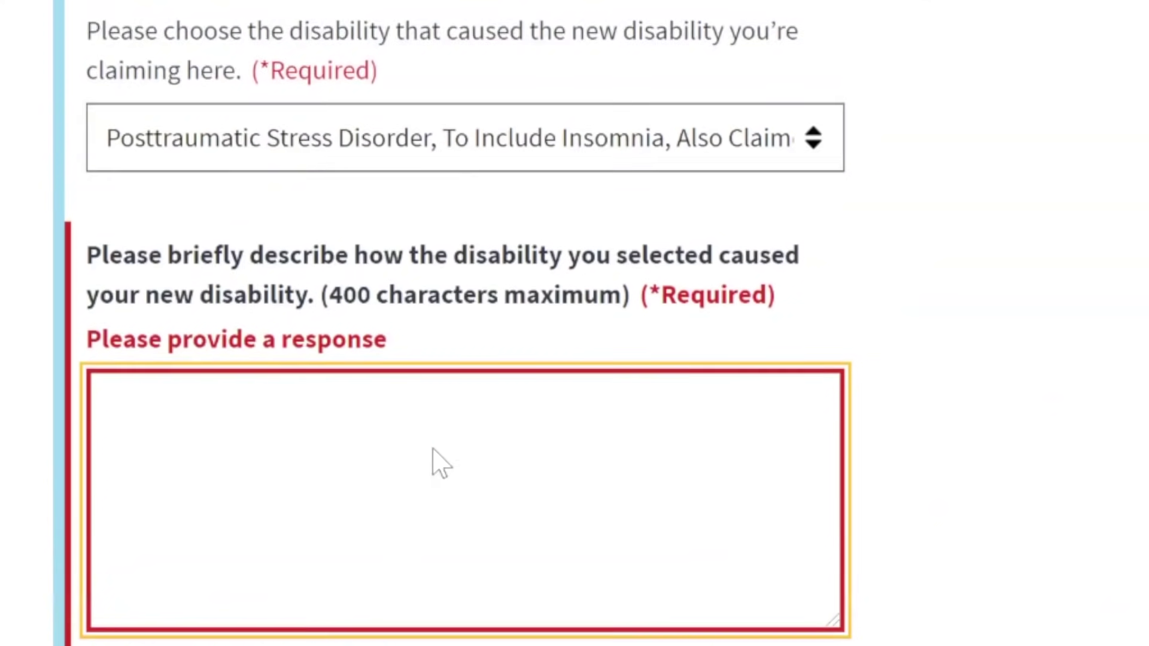
pyautogui.scroll(-5, 443, 407)
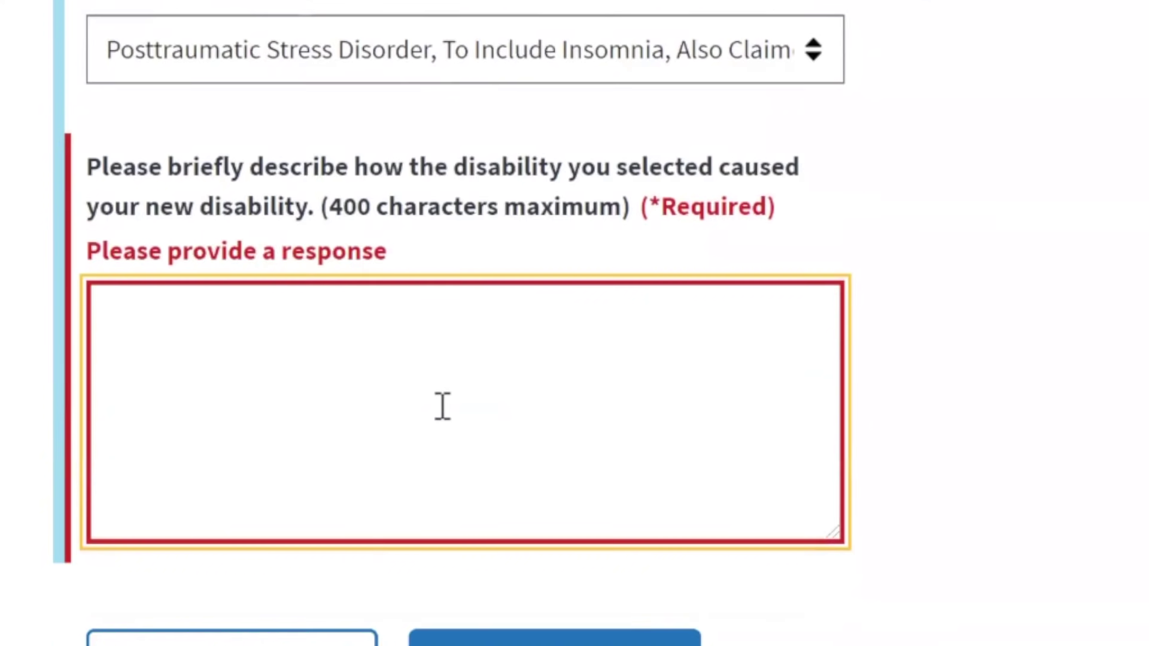
# Step: Explain that IBS is secondary to PTSD and Adjustment Disorder, with SSRI side effects causing severe symptoms
pyautogui.write('I think m')
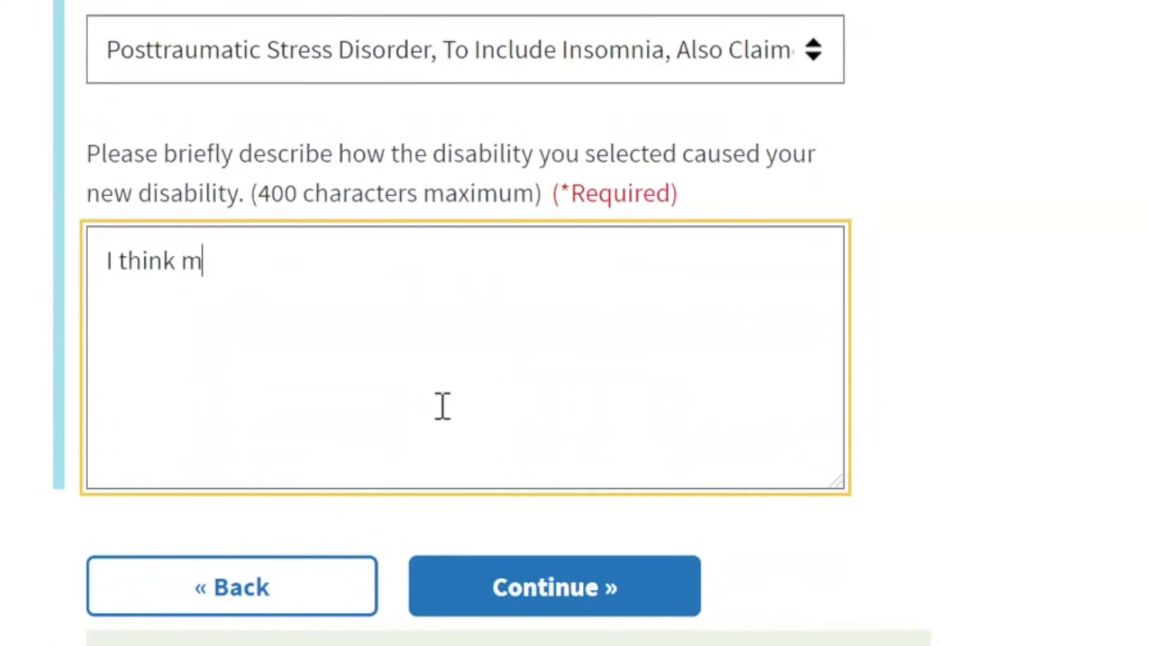
pyautogui.write('y IBS is seconda')
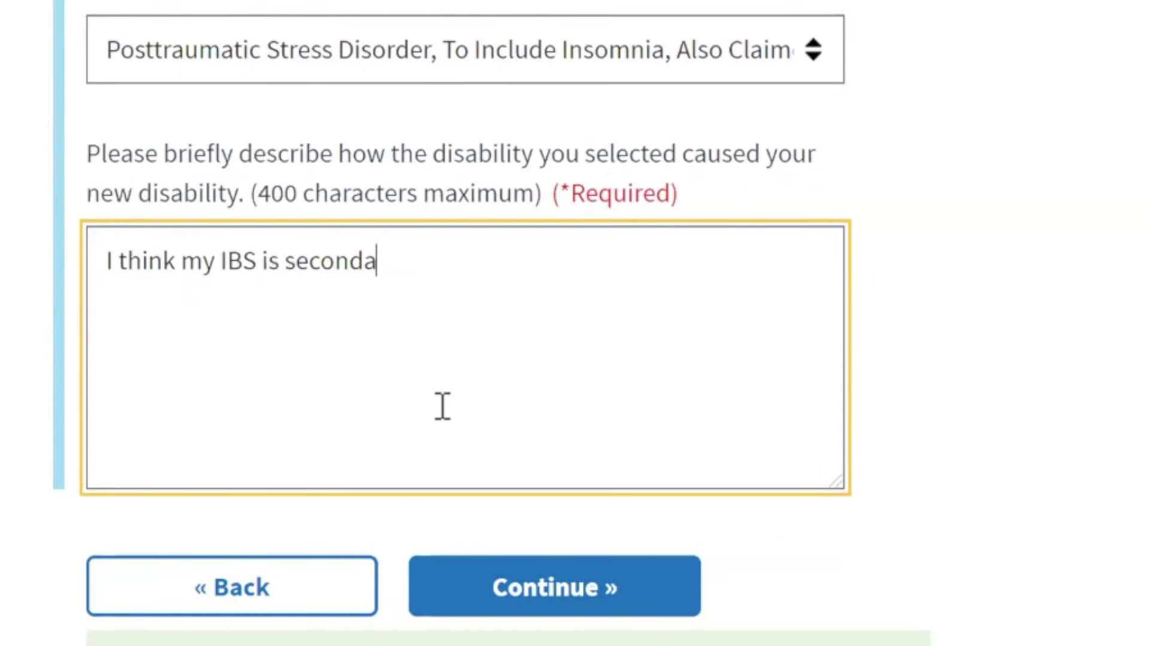
pyautogui.write('ry to m')
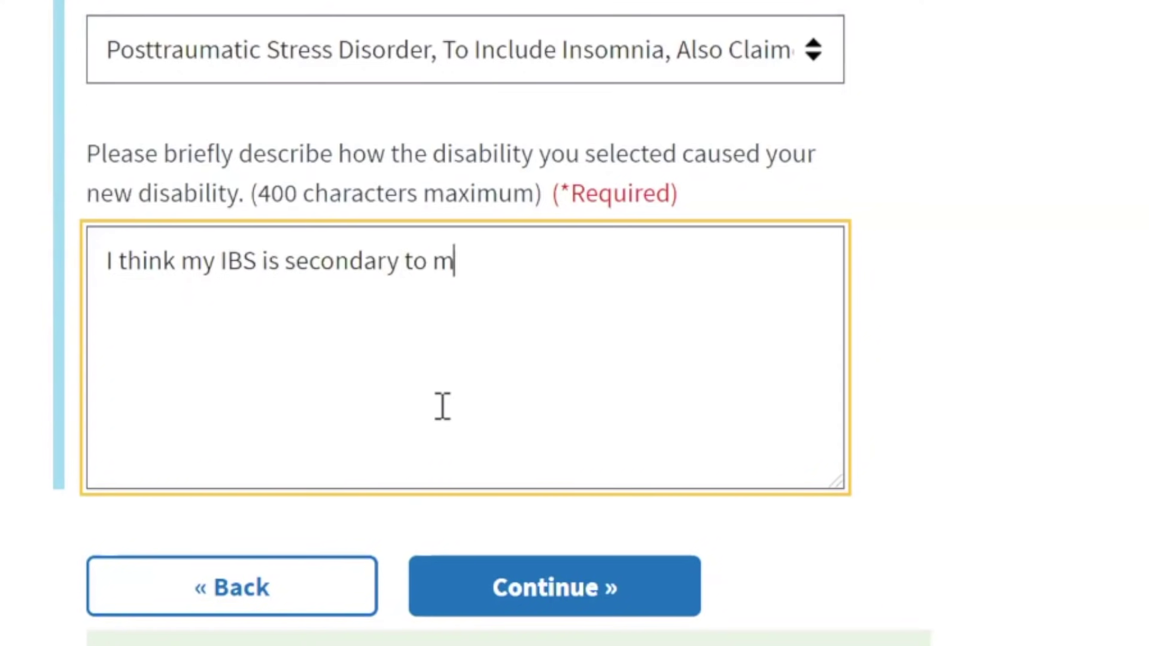
pyautogui.write('y PTSD ')
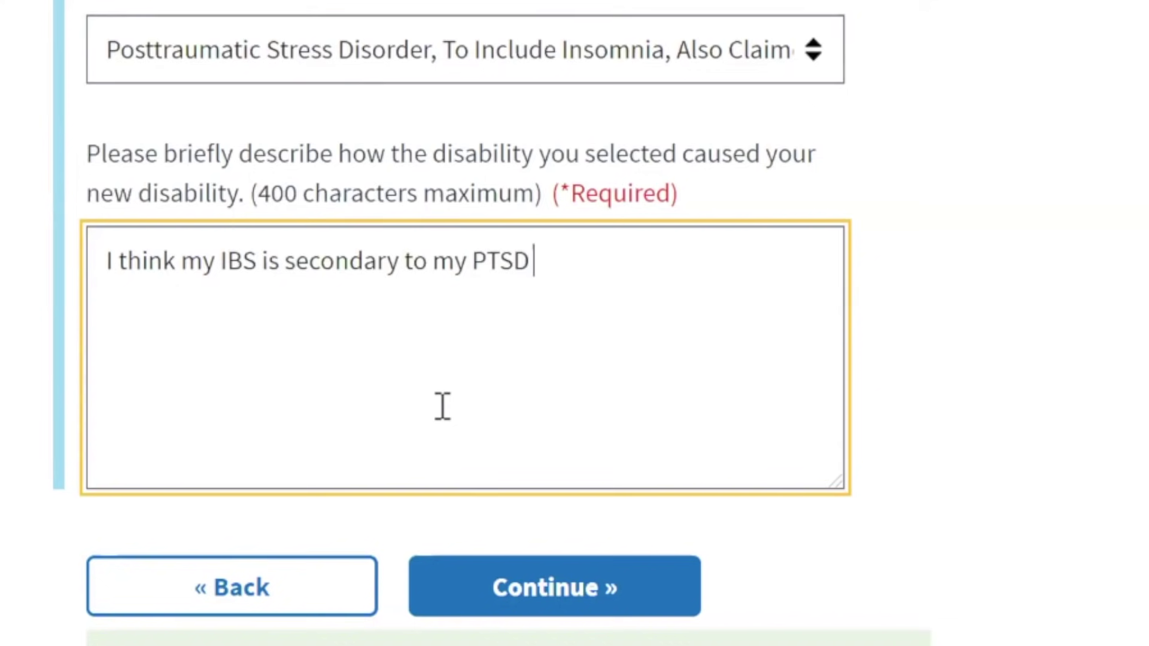
pyautogui.write('and A')
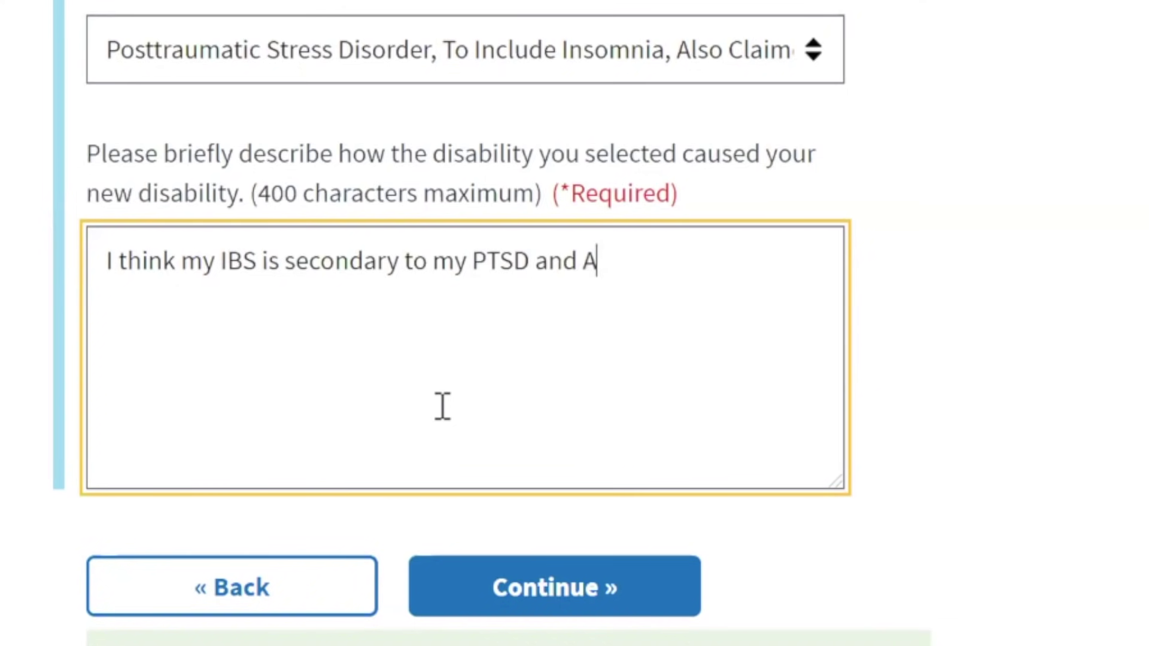
pyautogui.write('djustment Disorder, ')
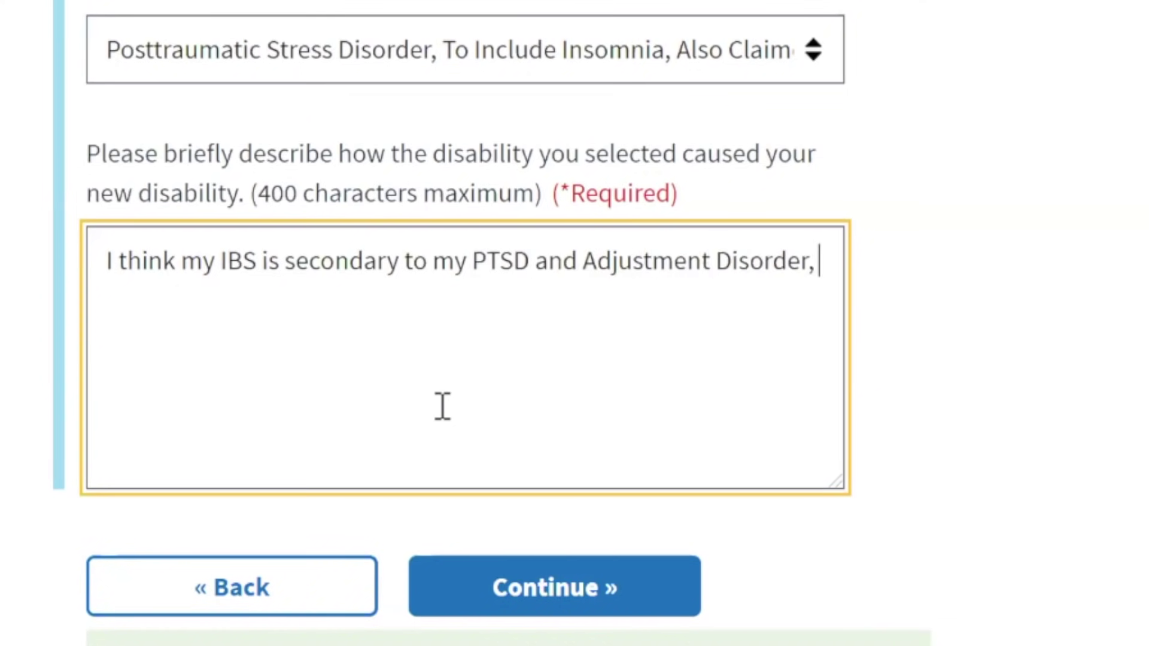
pyautogui.write('specifically, th')
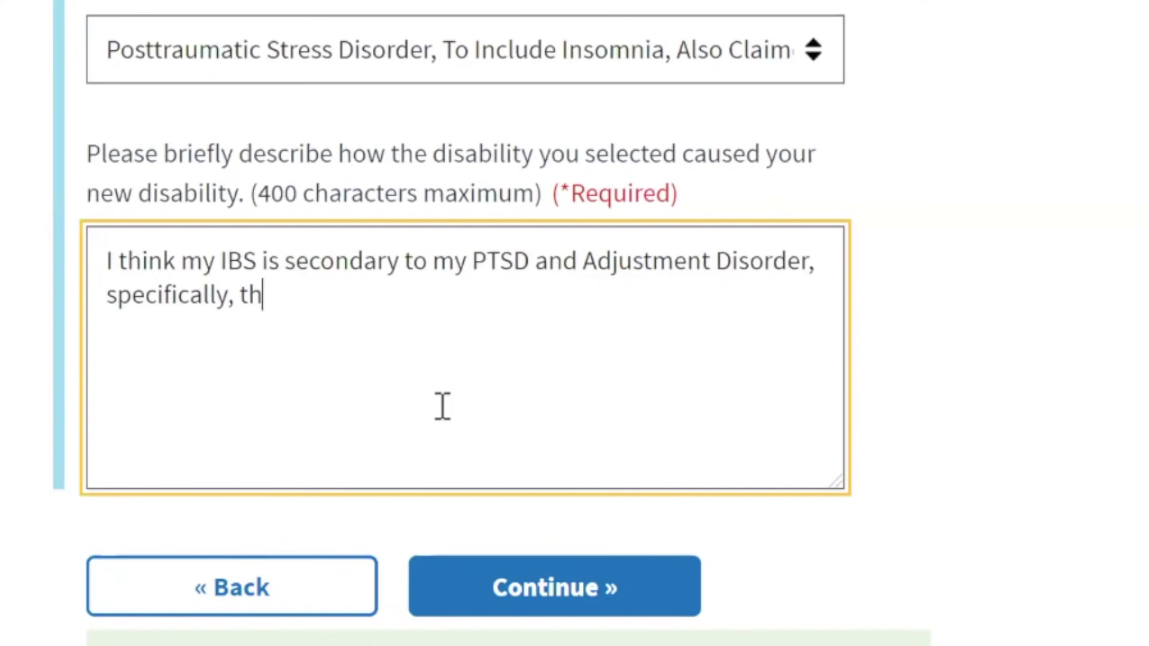
pyautogui.write('e side effects of')
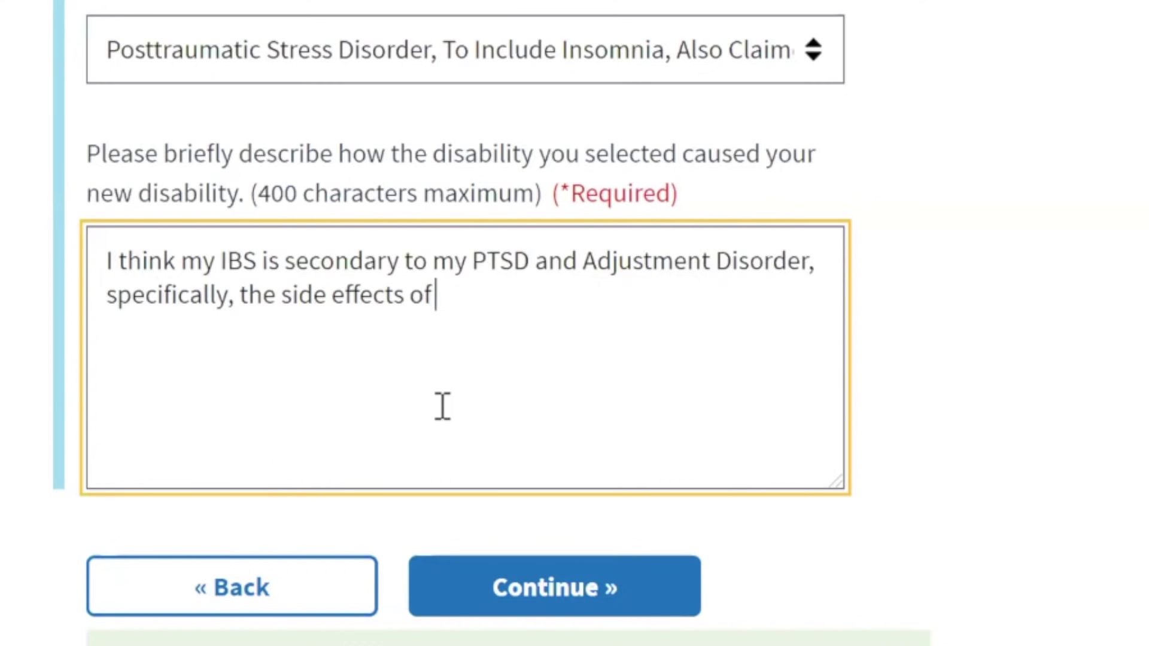
pyautogui.write(" the medications I'm ")
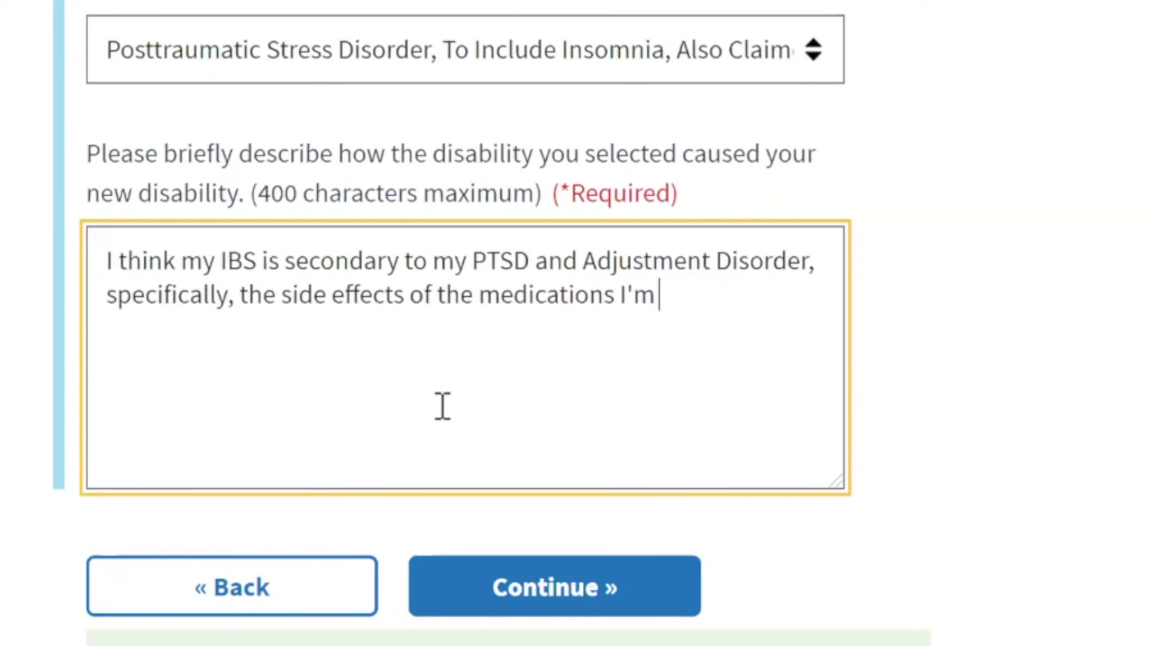
pyautogui.write('taking (')
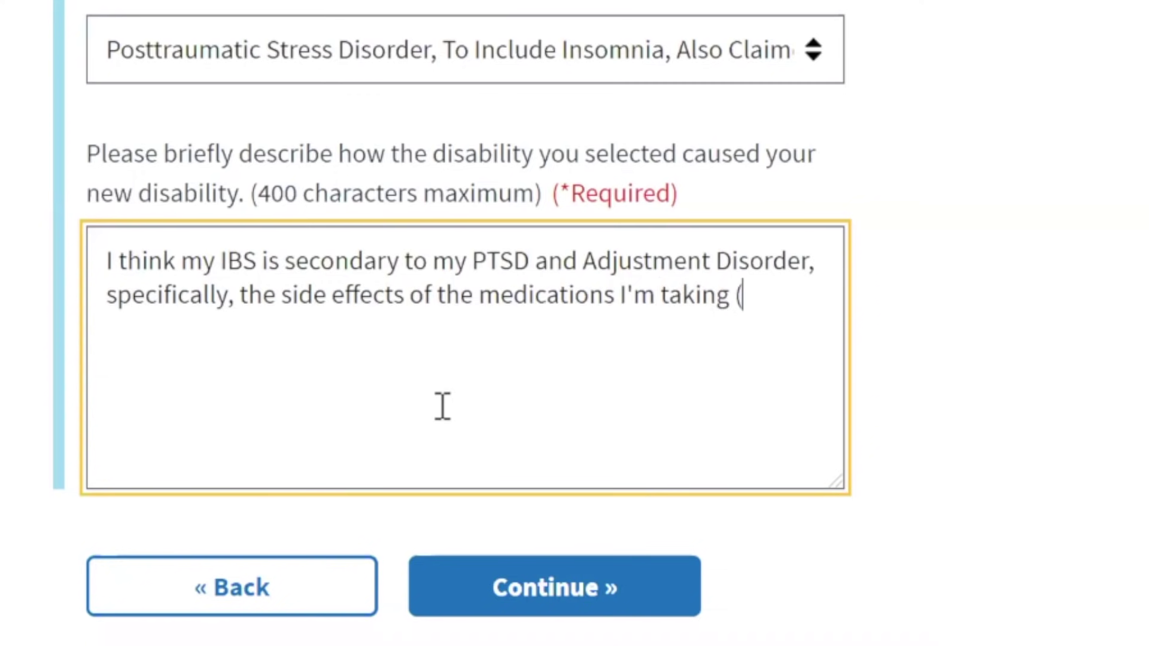
pyautogui.write("SSRI's) wihch")
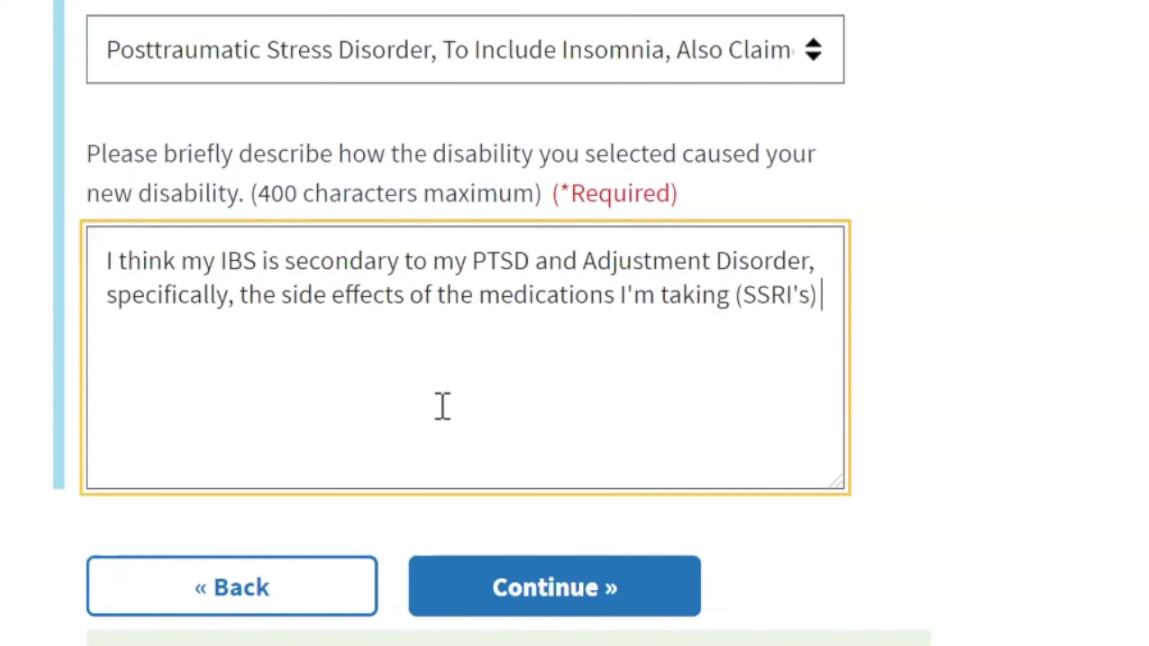
pyautogui.press('BackSpace')
pyautogui.press('BackSpace')
pyautogui.press('BackSpace')
pyautogui.press('BackSpace')
pyautogui.write('hich have causesd')
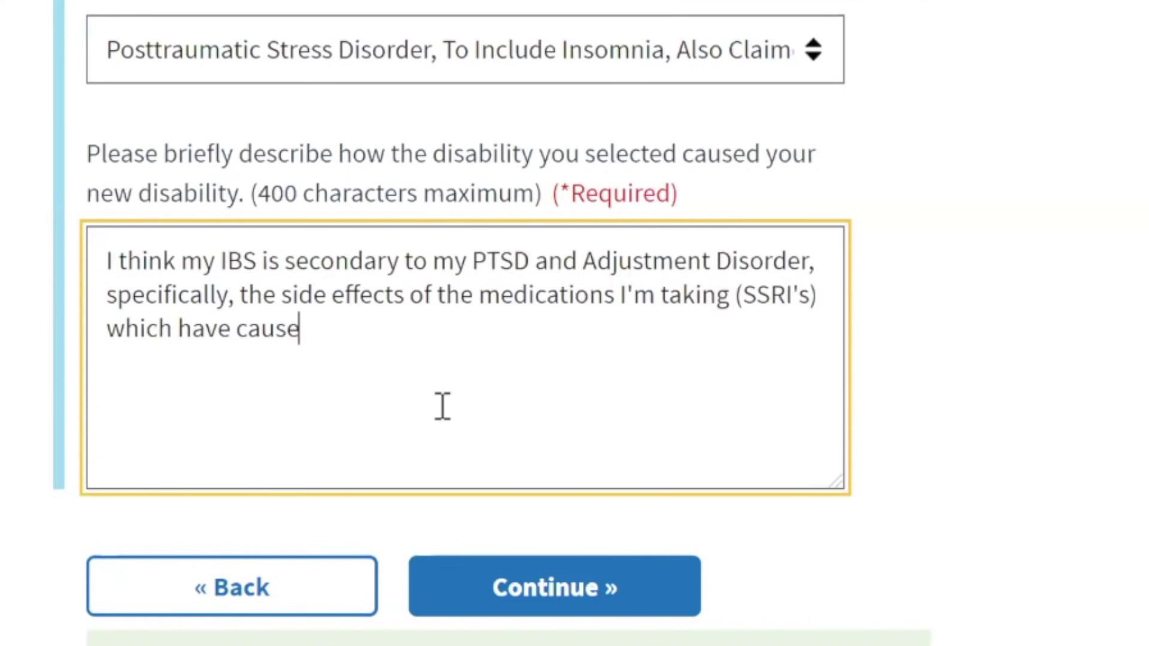
pyautogui.press('BackSpace')
pyautogui.press('BackSpace')
pyautogui.write('d sev')
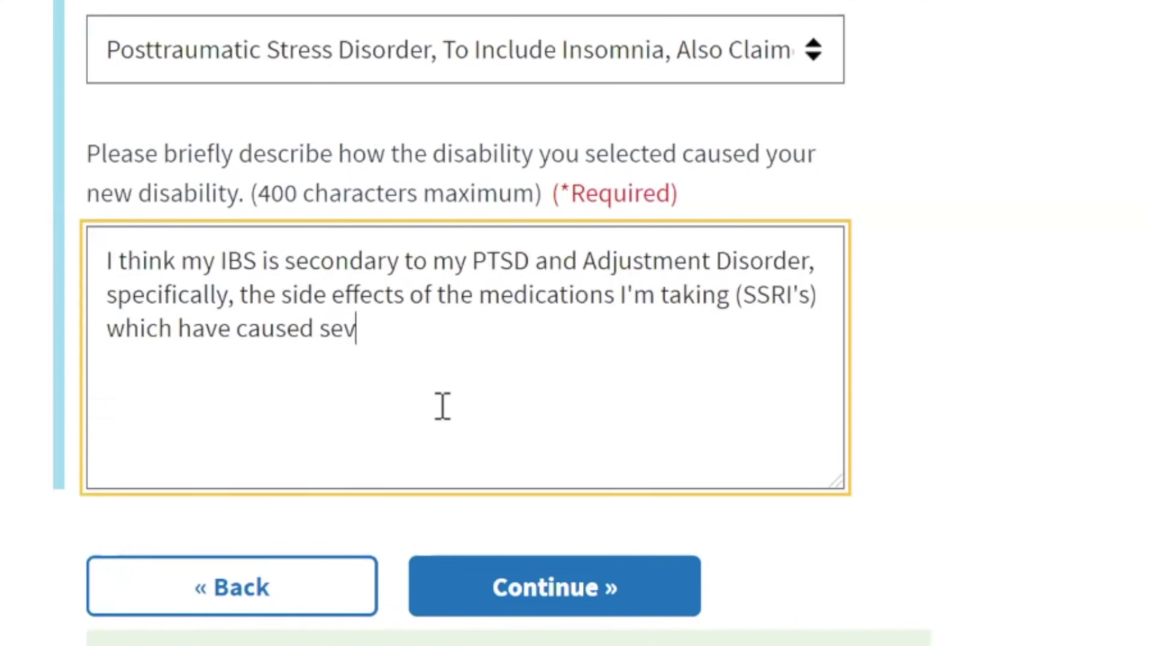
pyautogui.write('ere sysmp')
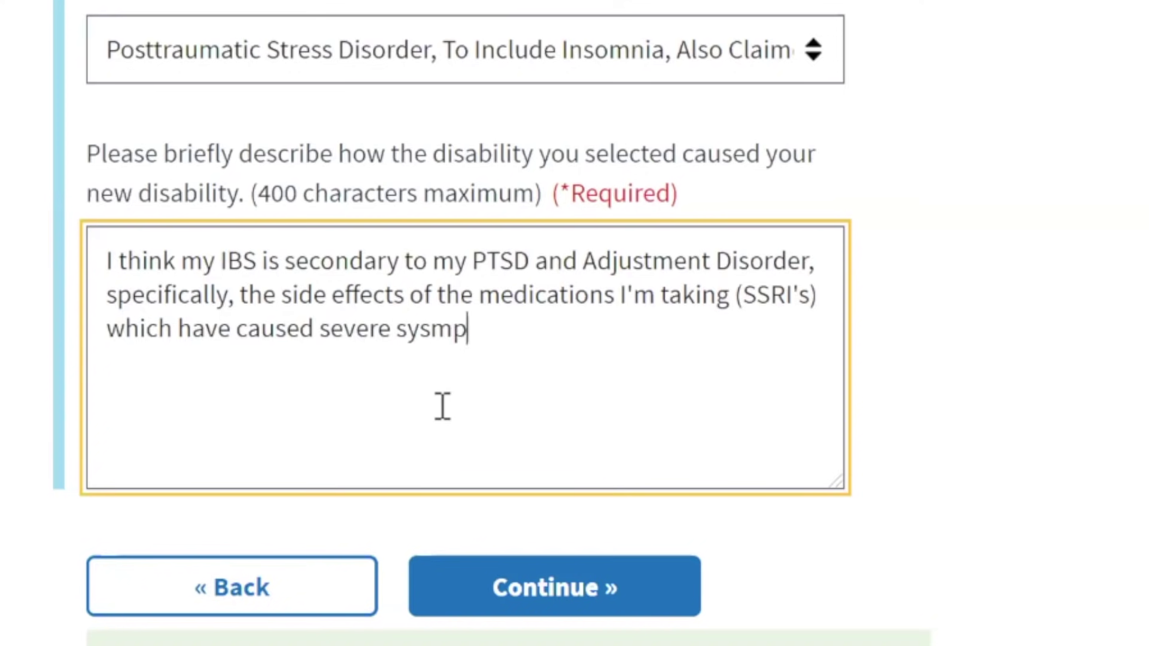
pyautogui.press('BackSpace')
pyautogui.press('BackSpace')
pyautogui.press('BackSpace')
pyautogui.write('p')
pyautogui.write('ptoms of IBS.')
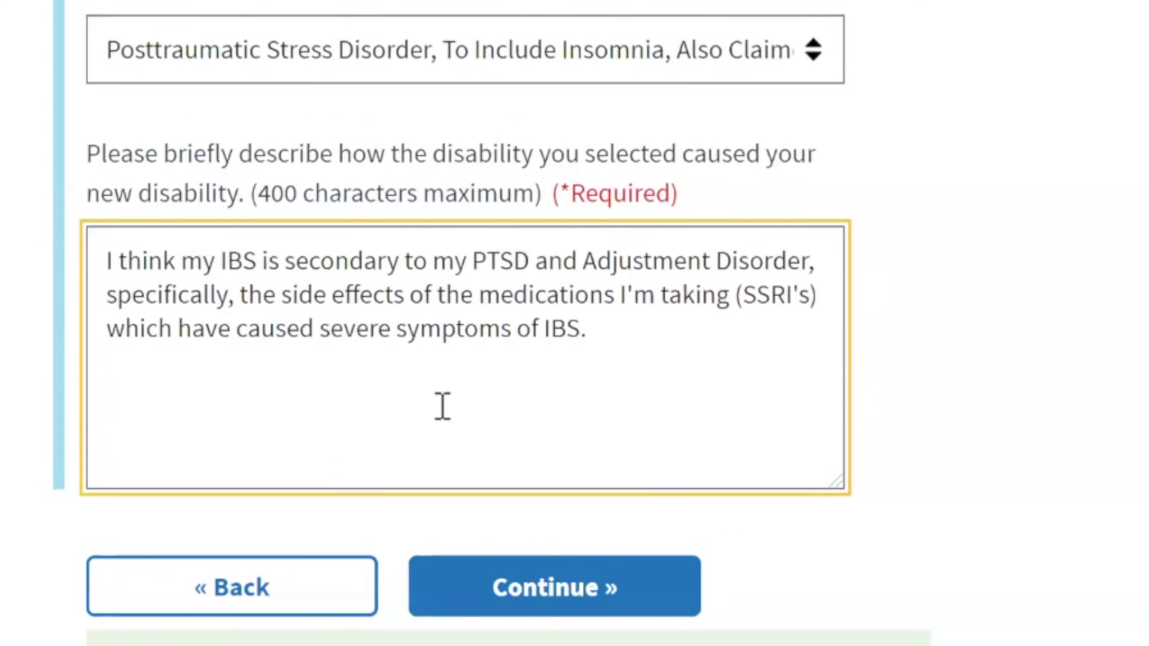
# Step: Review the finished IBS explanation before moving on
pyautogui.scroll(3, 443, 405)
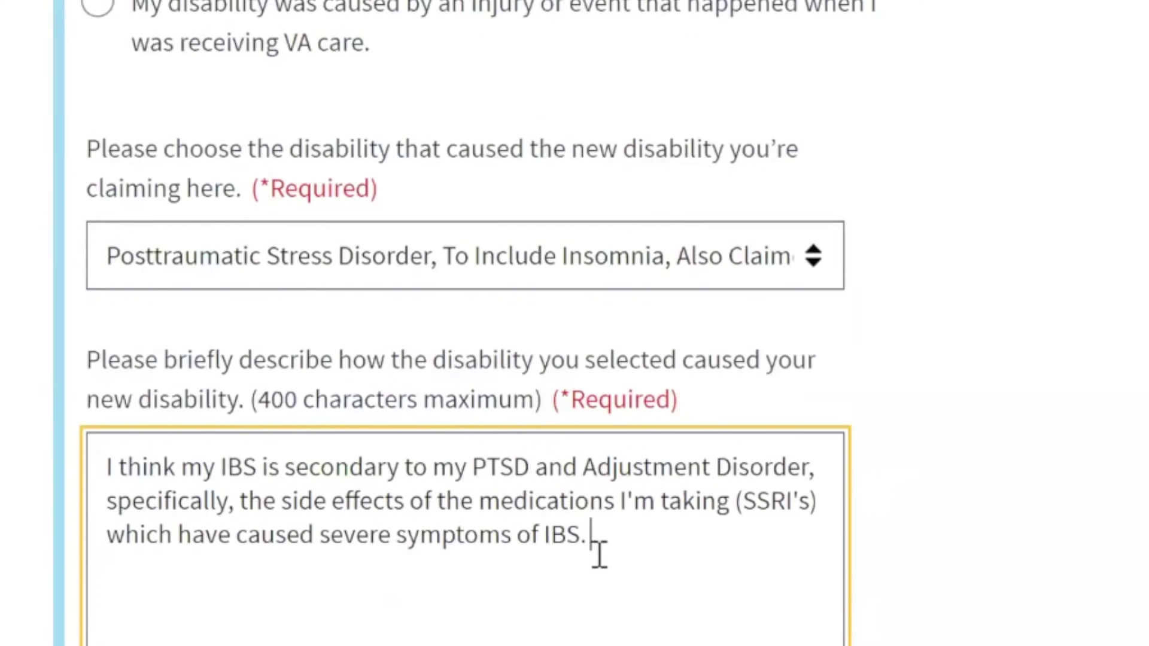
pyautogui.moveTo(222, 465); pyautogui.dragTo(261, 458)
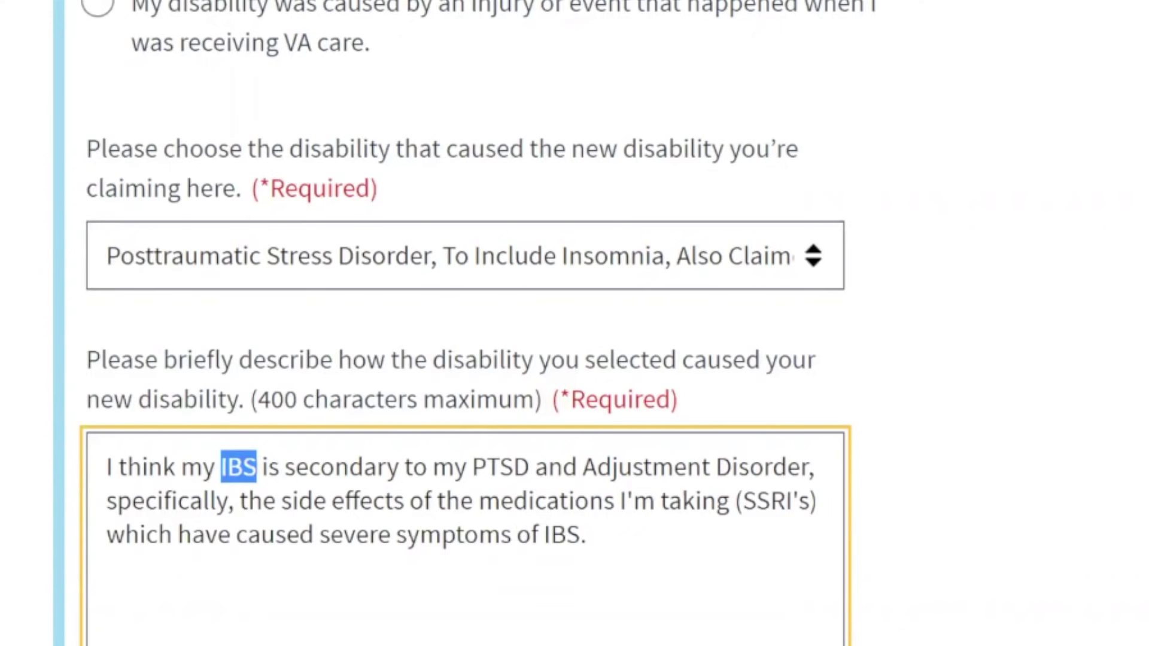
pyautogui.click(788, 542)
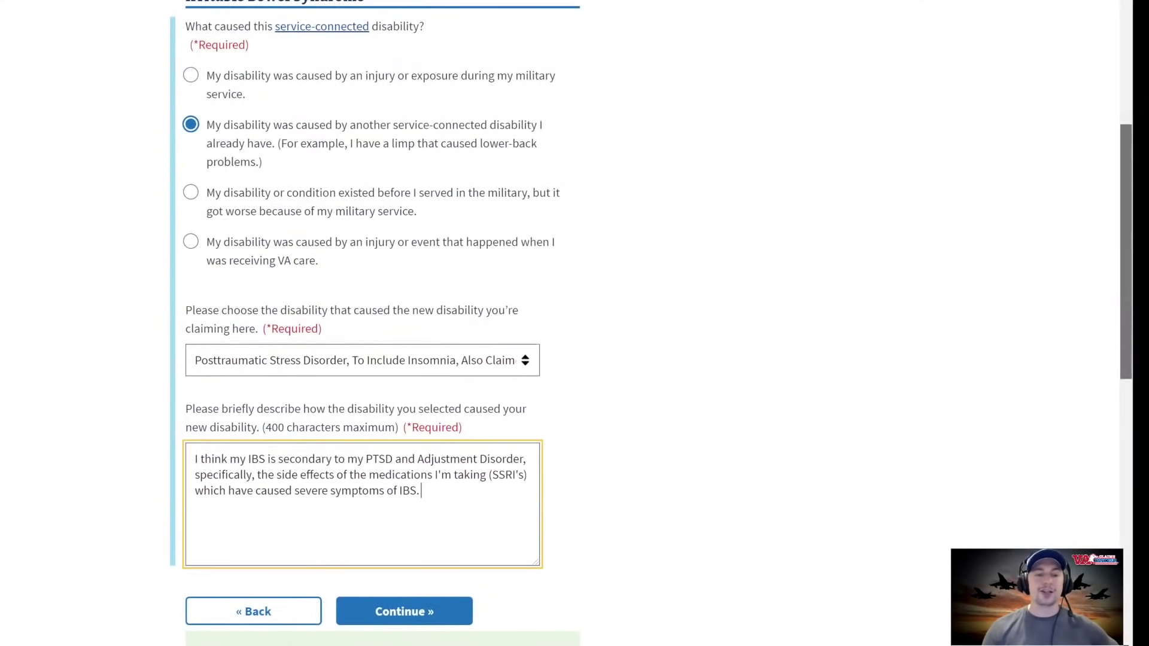
pyautogui.scroll(-3, 592, 571)
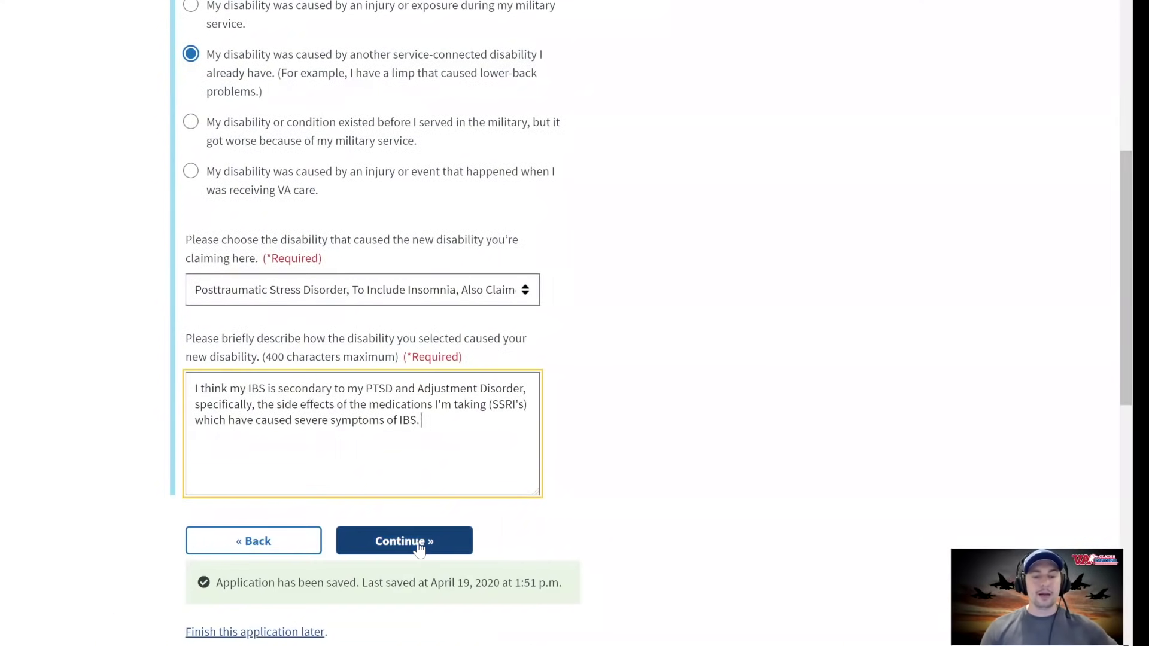
# Step: Save IBS and mark Plantar Fasciitis as existing before service but worsened by it
pyautogui.click(453, 539)
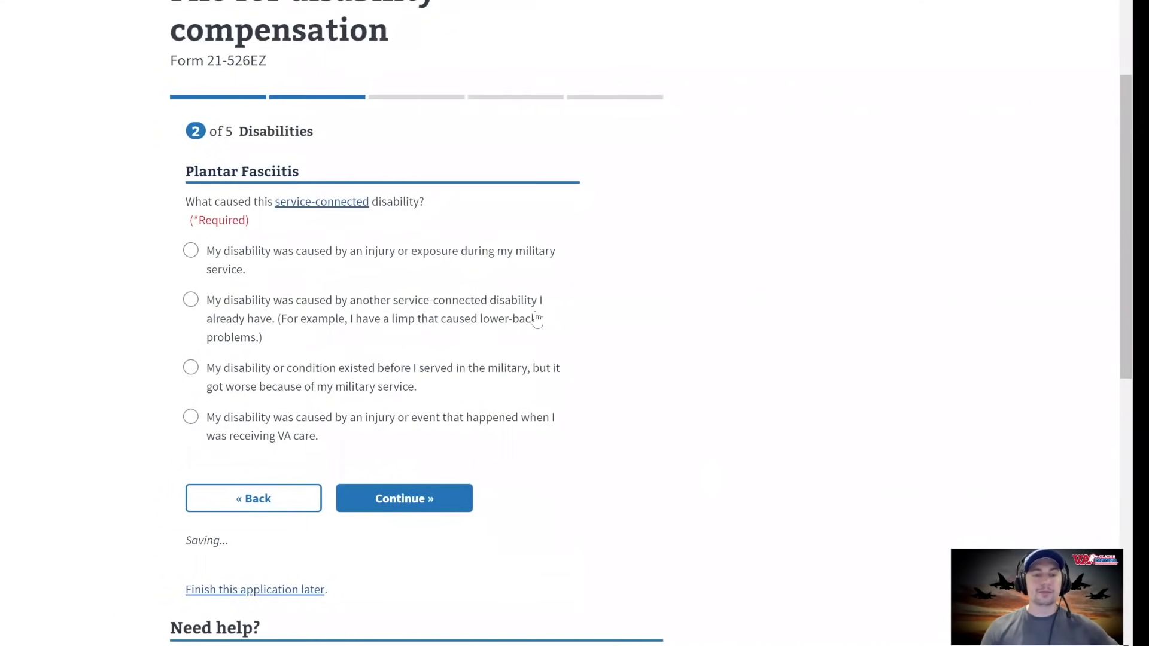
pyautogui.moveTo(185, 172); pyautogui.dragTo(308, 171)
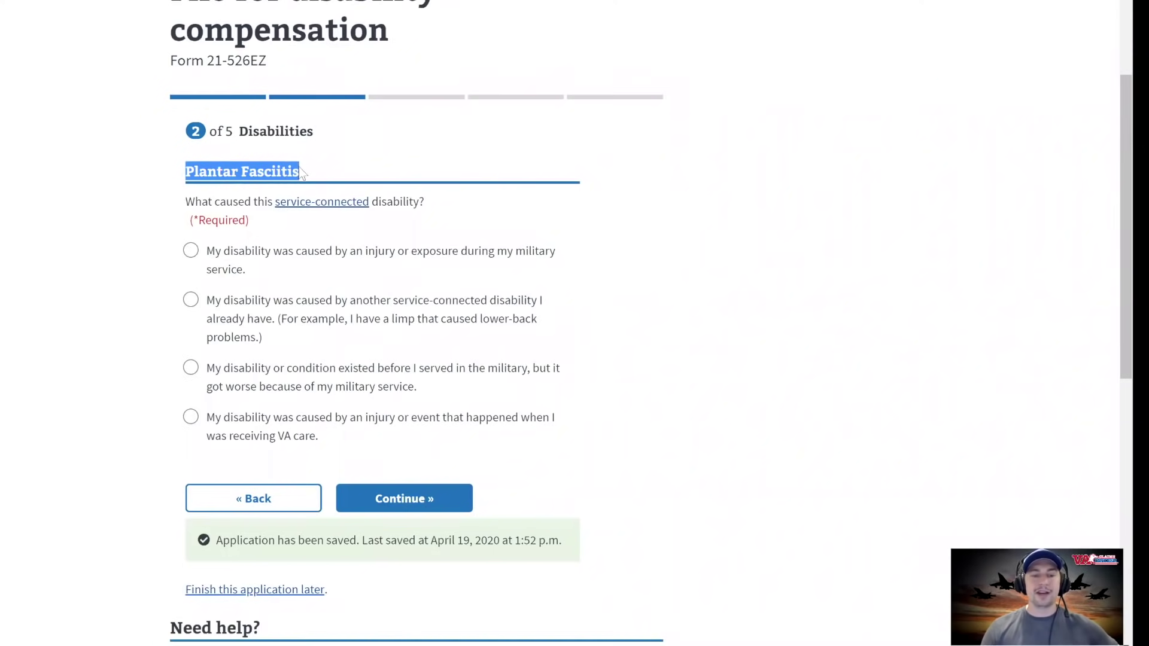
pyautogui.scroll(-1, 295, 277)
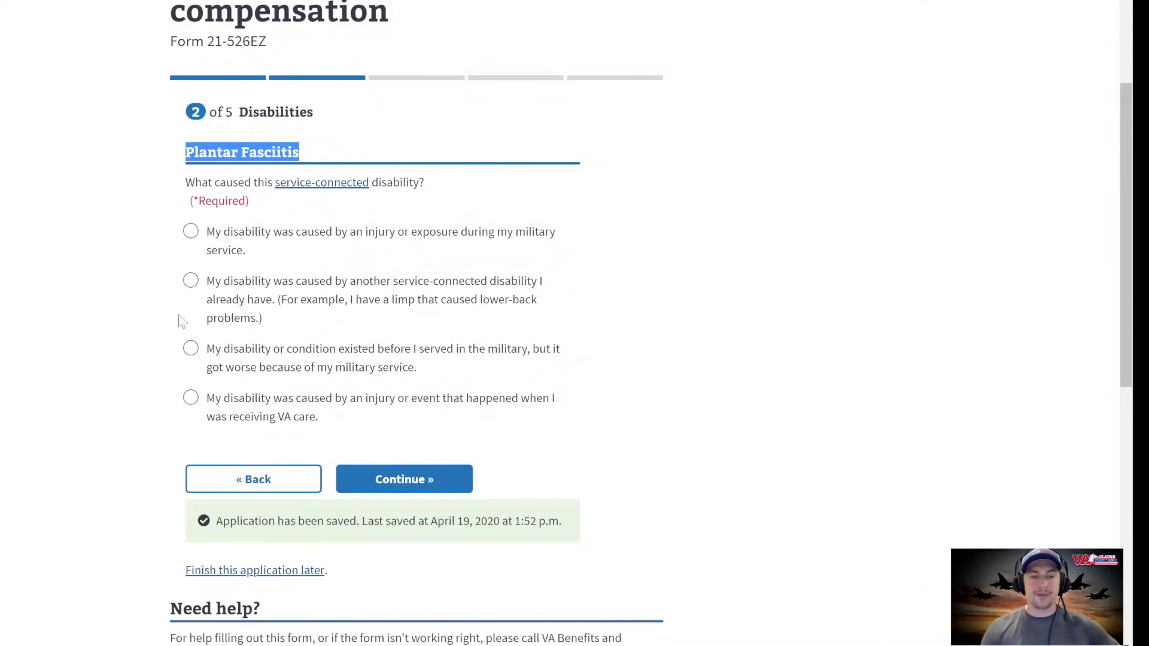
pyautogui.click(279, 371)
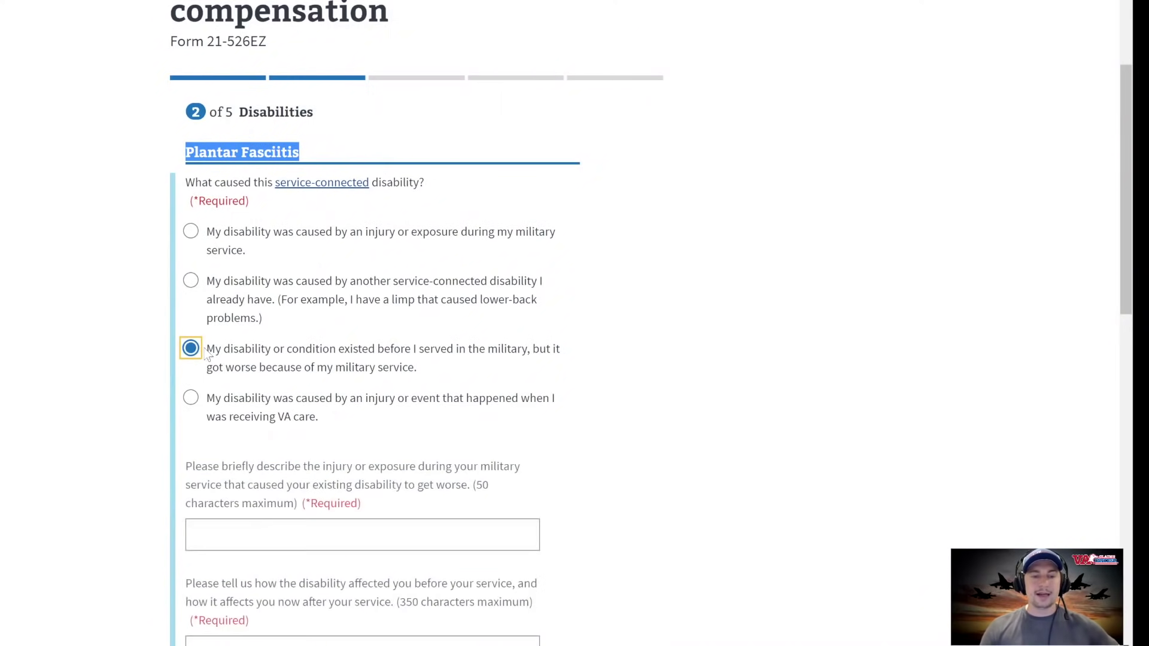
# Step: Describe the cause: 'I had flat feet before service, but never severe heal pain prior to active duty'
pyautogui.scroll(-2, 308, 366)
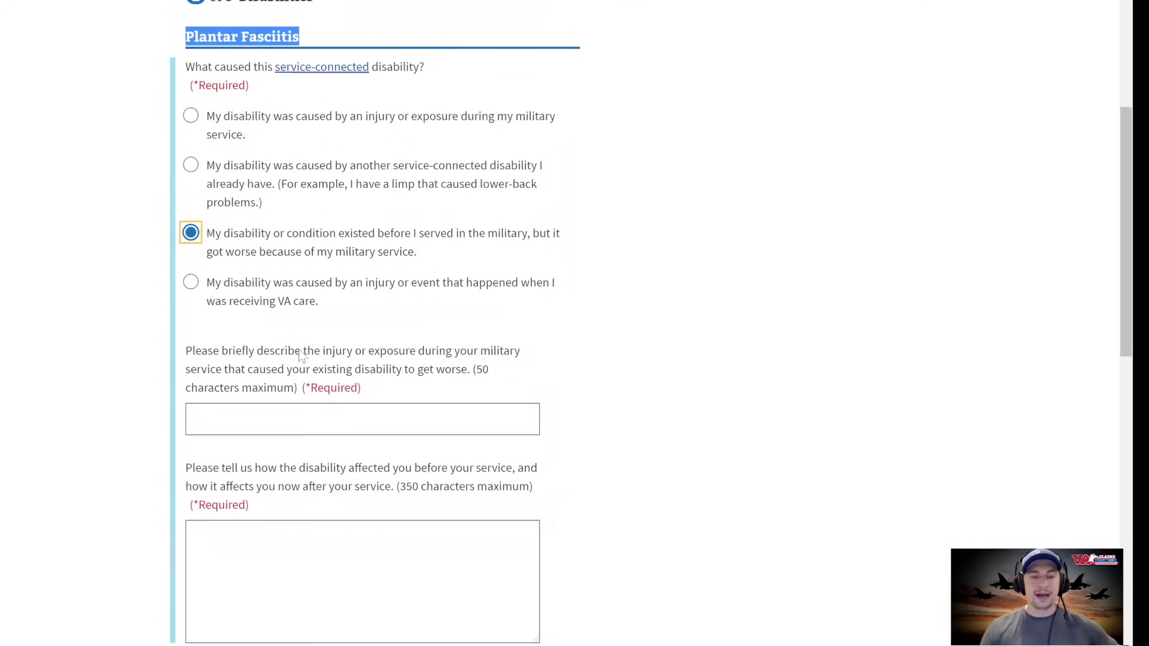
pyautogui.click(302, 419)
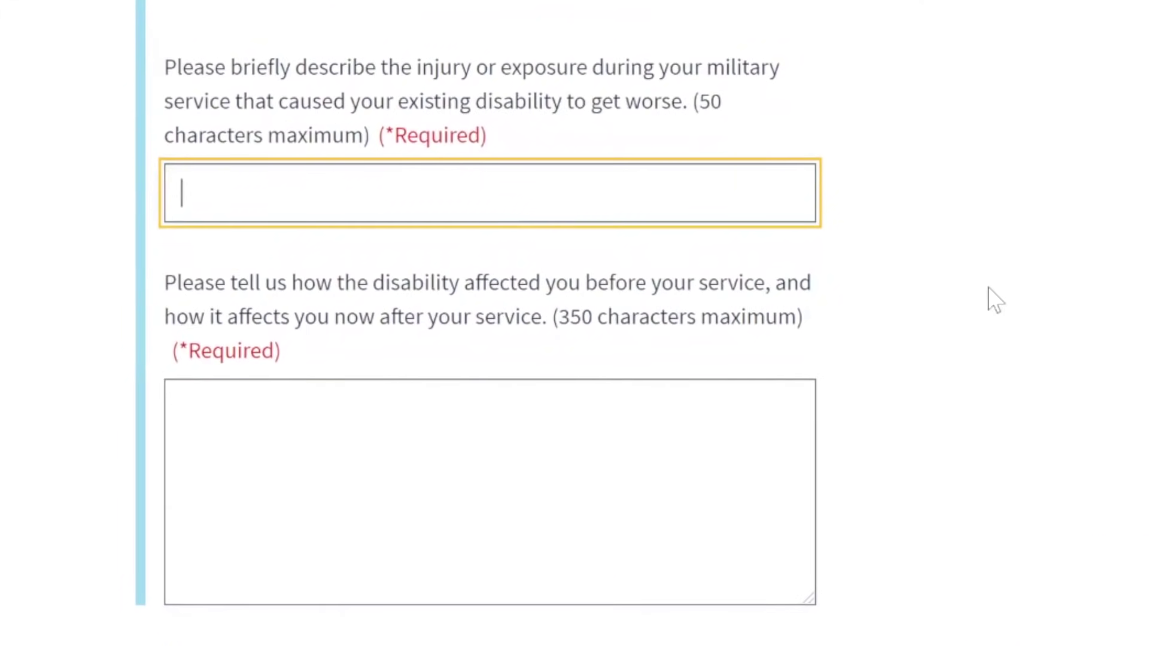
pyautogui.write('I had flat')
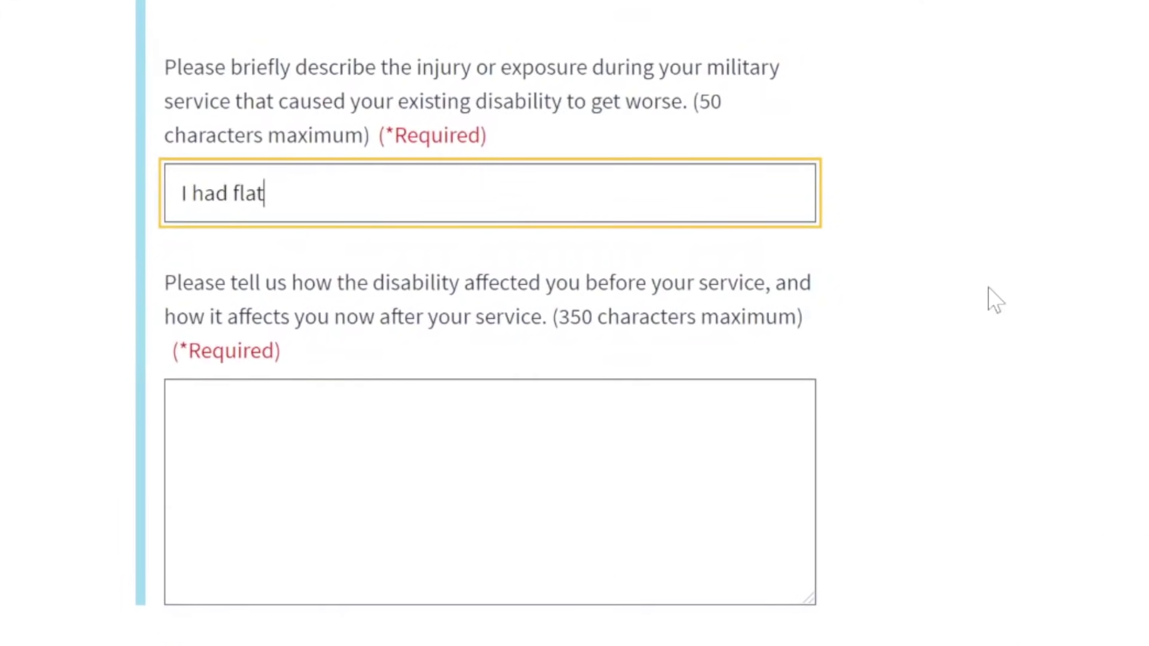
pyautogui.write(' feet be')
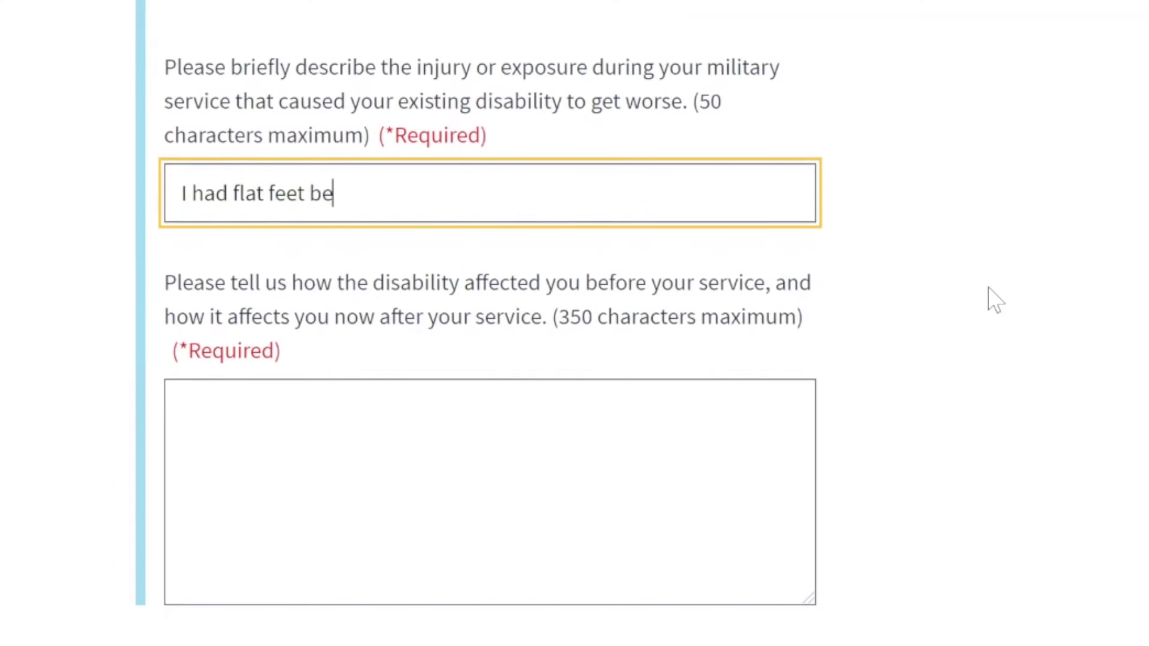
pyautogui.write('fore service, but ')
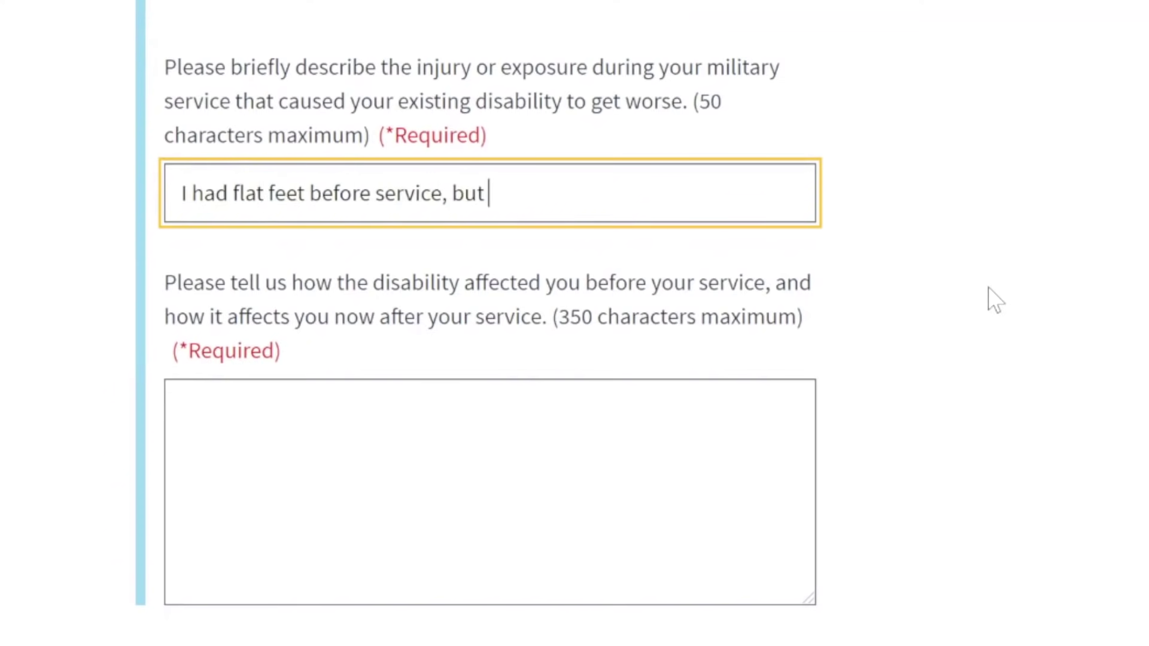
pyautogui.write('never p')
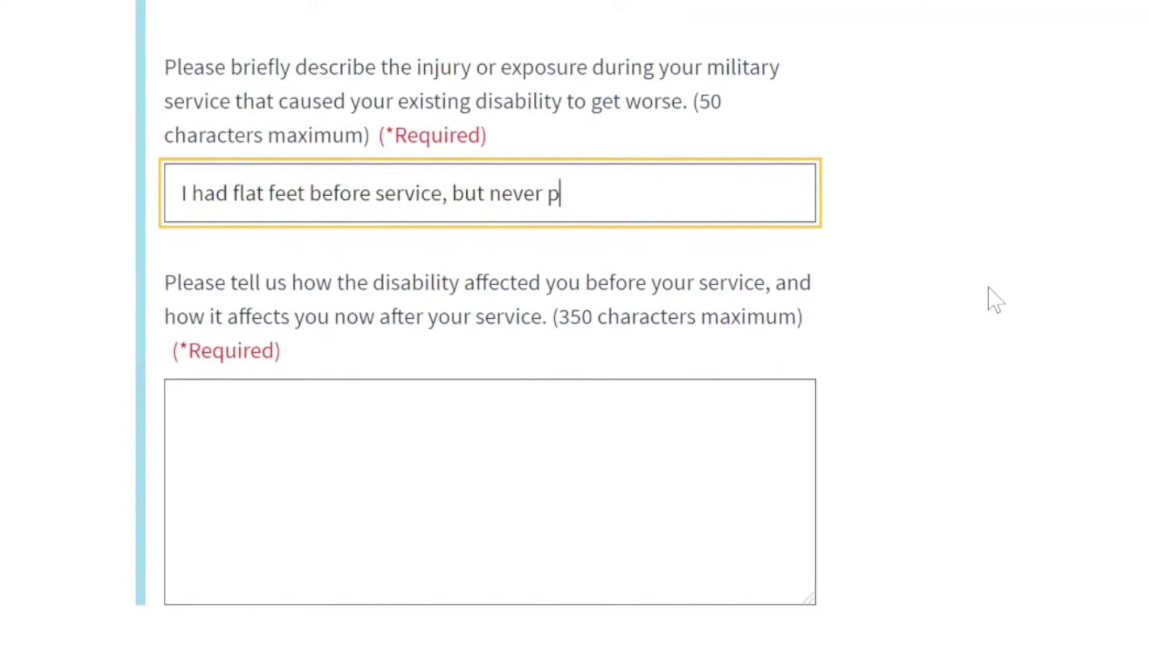
pyautogui.press('BackSpace')
pyautogui.write('severe heal pa')
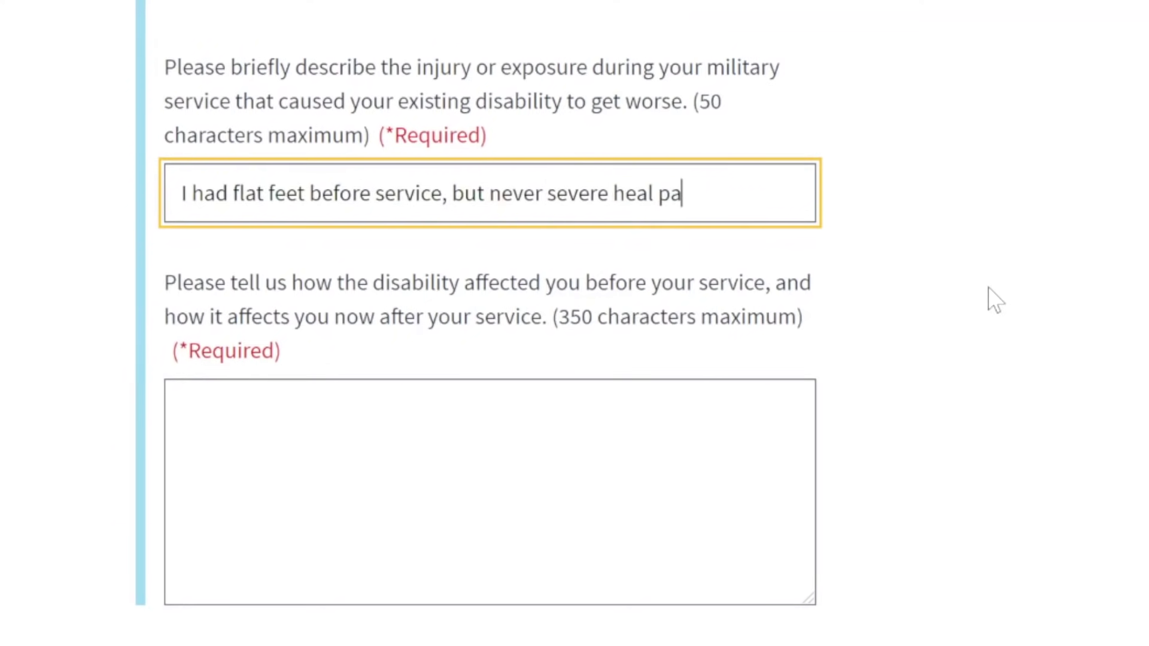
pyautogui.write('in prior')
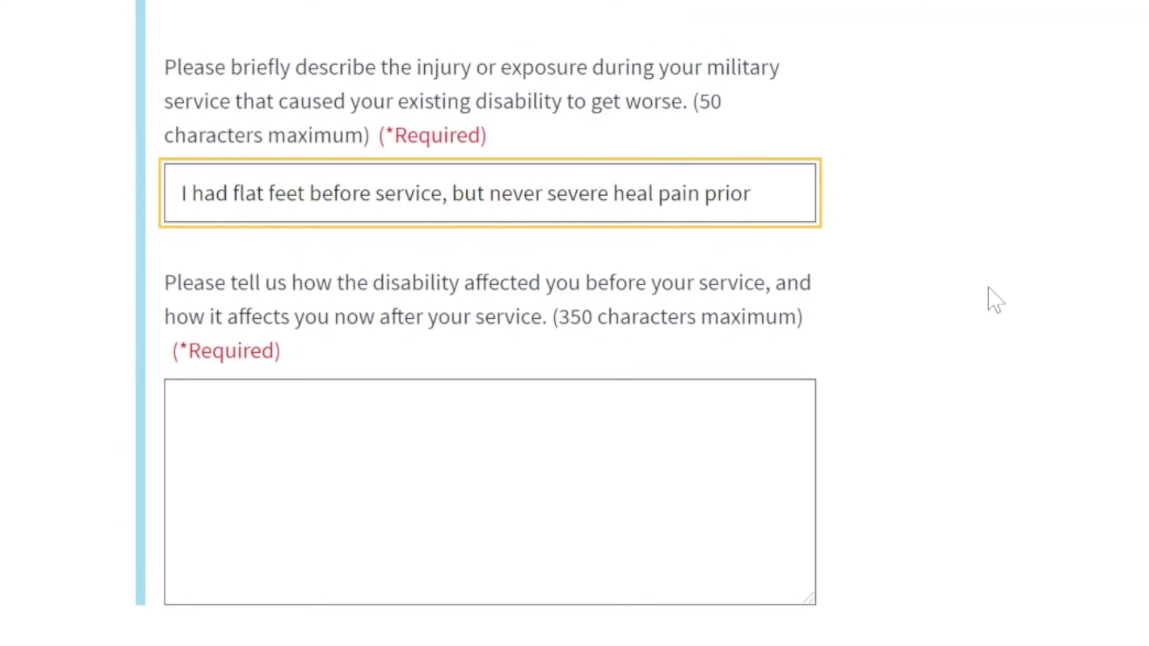
pyautogui.write(' to active duty')
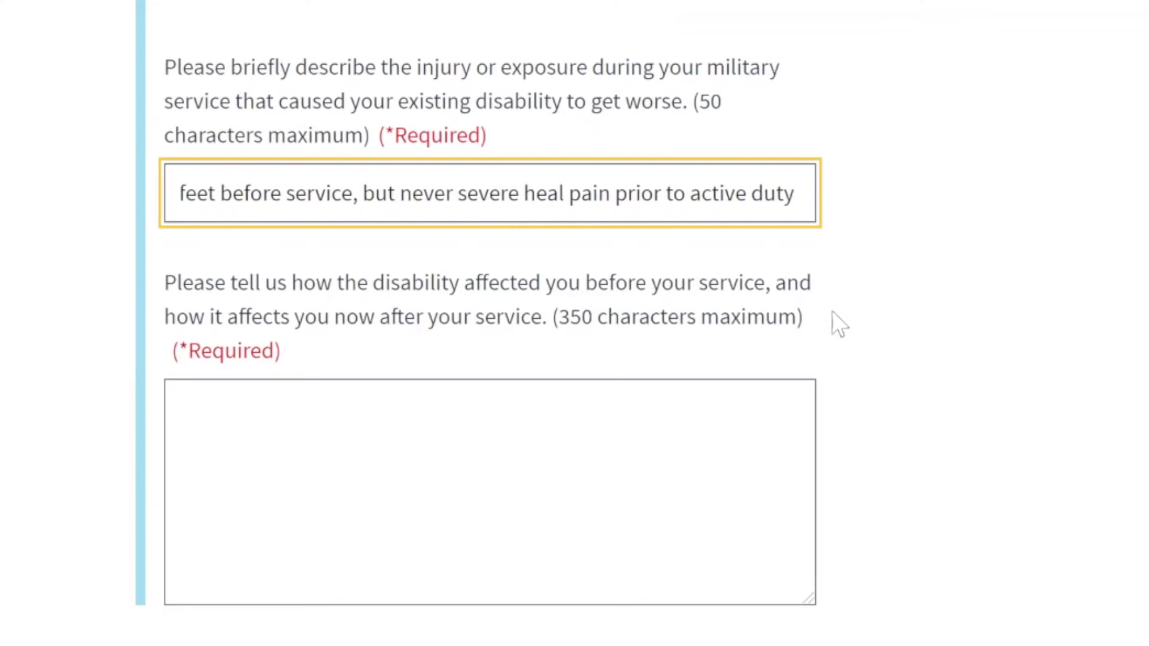
# Step: Trim the over-length cause text so it ends with 'not plantar'
pyautogui.scroll(-2, 716, 403)
pyautogui.click(715, 405)
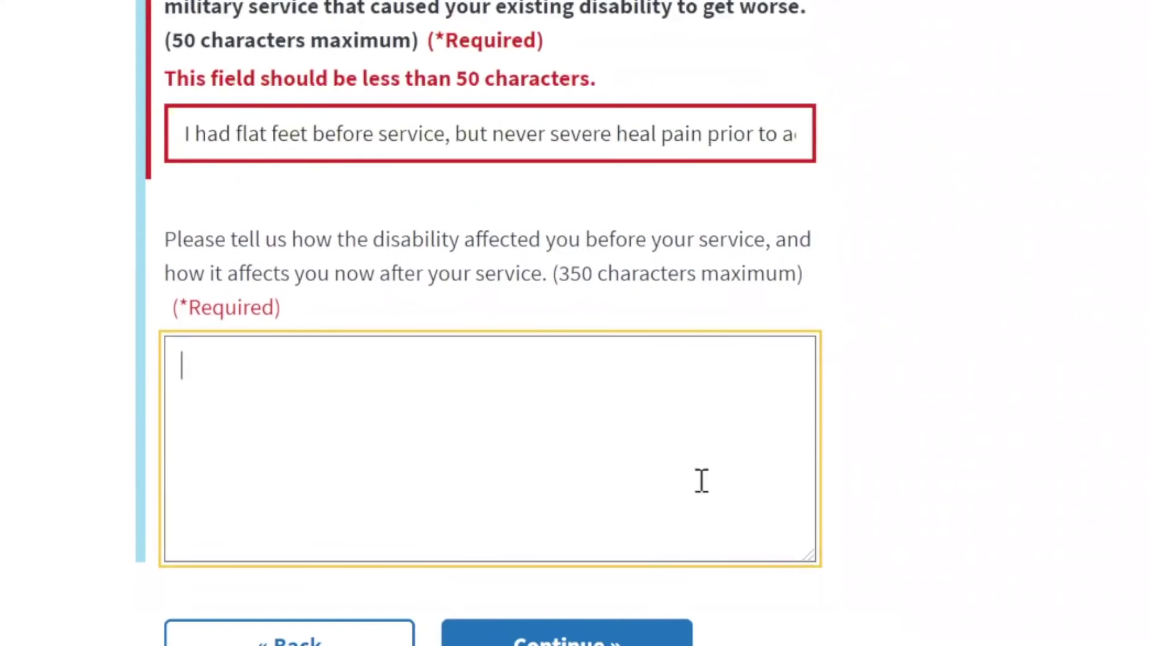
pyautogui.scroll(-1, 463, 290)
pyautogui.moveTo(185, 98); pyautogui.dragTo(903, 110)
pyautogui.click(464, 103)
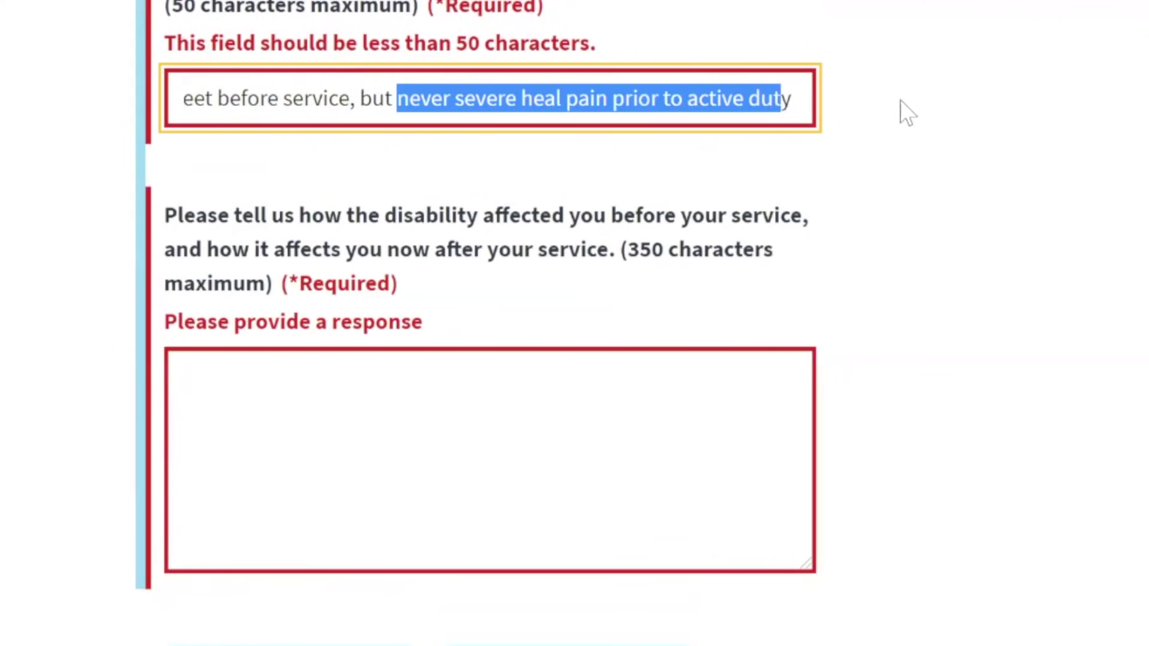
pyautogui.press('BackSpace')
pyautogui.write('not paln')
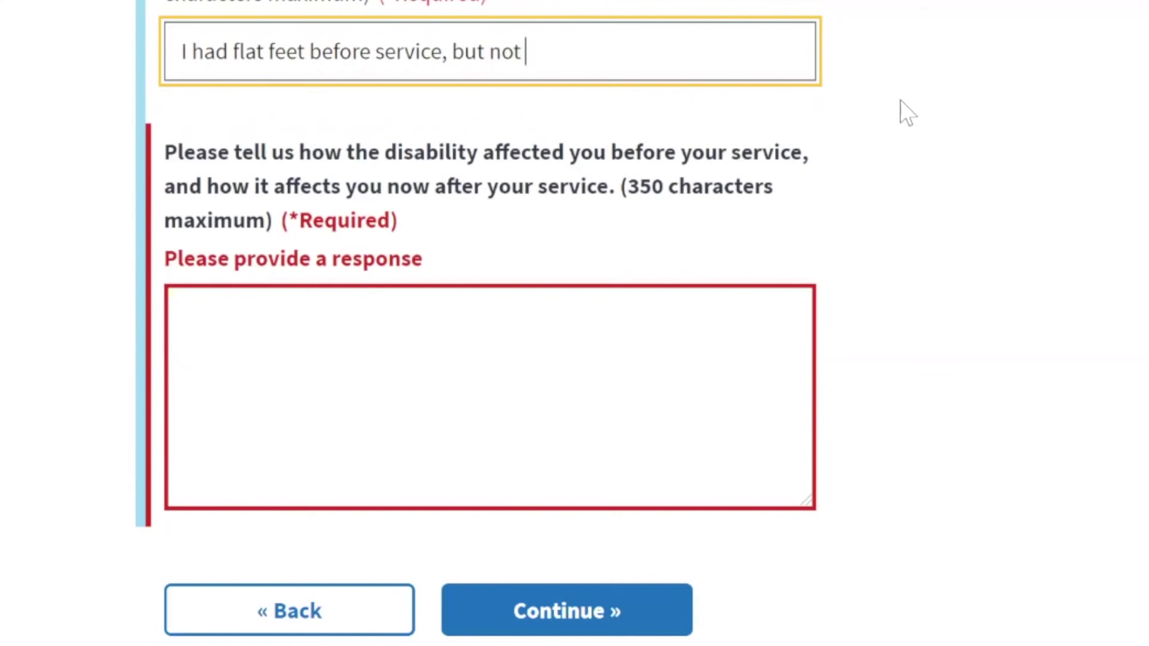
pyautogui.press('BackSpace')
pyautogui.press('BackSpace')
pyautogui.press('BackSpace')
pyautogui.write('lantar fasc')
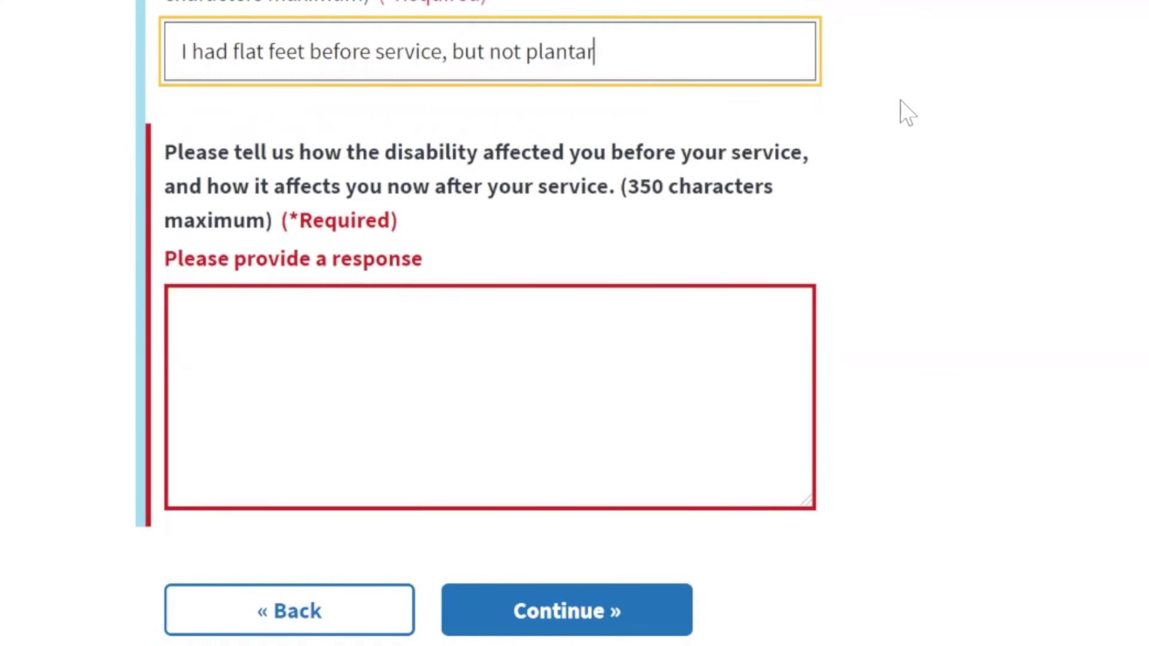
pyautogui.press('BackSpace')
pyautogui.press('BackSpace')
pyautogui.press('BackSpace')
pyautogui.press('BackSpace')
pyautogui.press('BackSpace')
# Step: Remove 'before service' and end the cause with 'plantar fasciitsis' to fit 50 characters
pyautogui.moveTo(309, 43); pyautogui.dragTo(429, 42)
pyautogui.press('BackSpace')
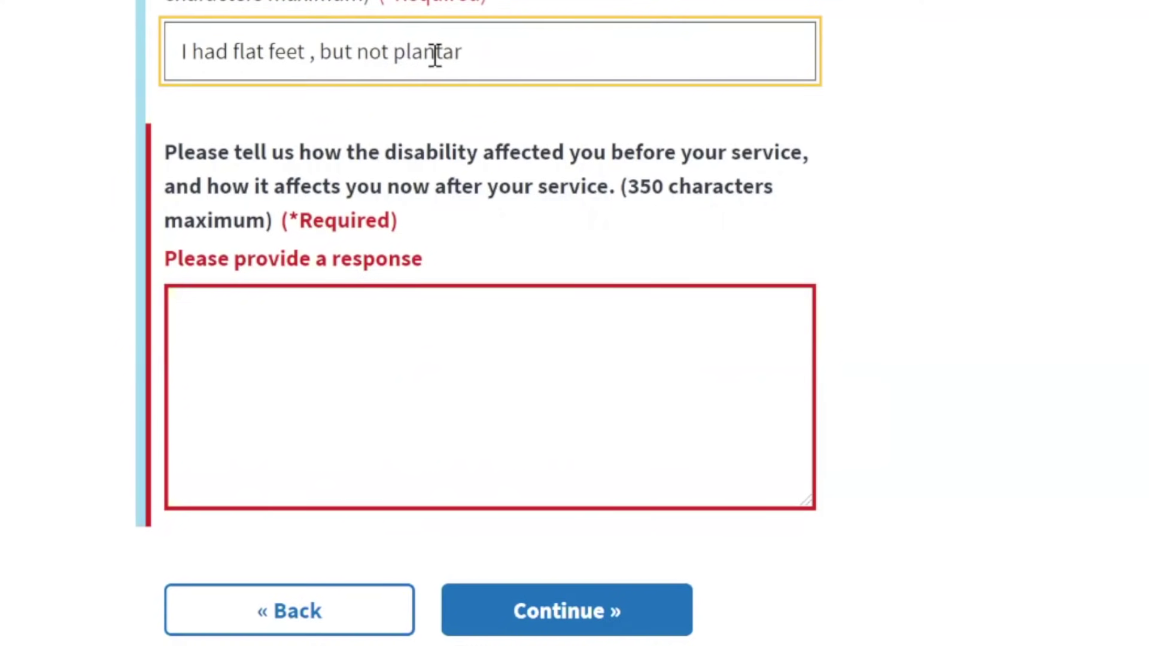
pyautogui.press('BackSpace')
pyautogui.click(480, 82)
pyautogui.click(531, 59)
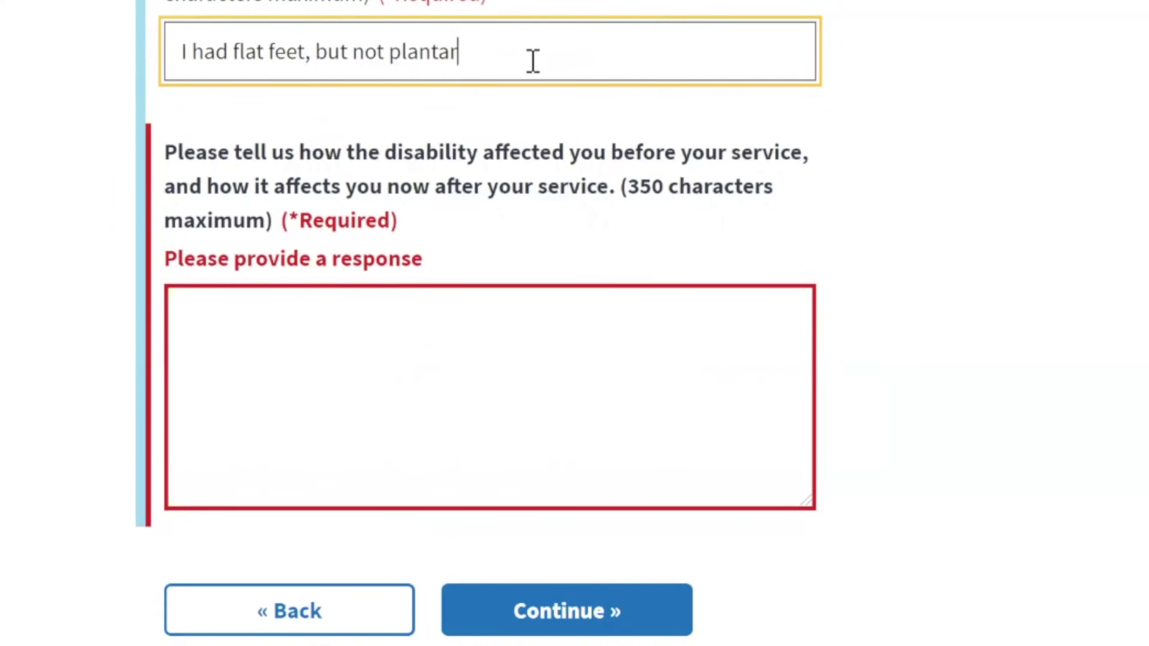
pyautogui.write('fascii')
pyautogui.write('ts')
pyautogui.write('is')
# Step: Enter placeholder text 'ssdfsdfsdfsdf' as the before-and-after description and continue
pyautogui.click(472, 339)
pyautogui.write('s')
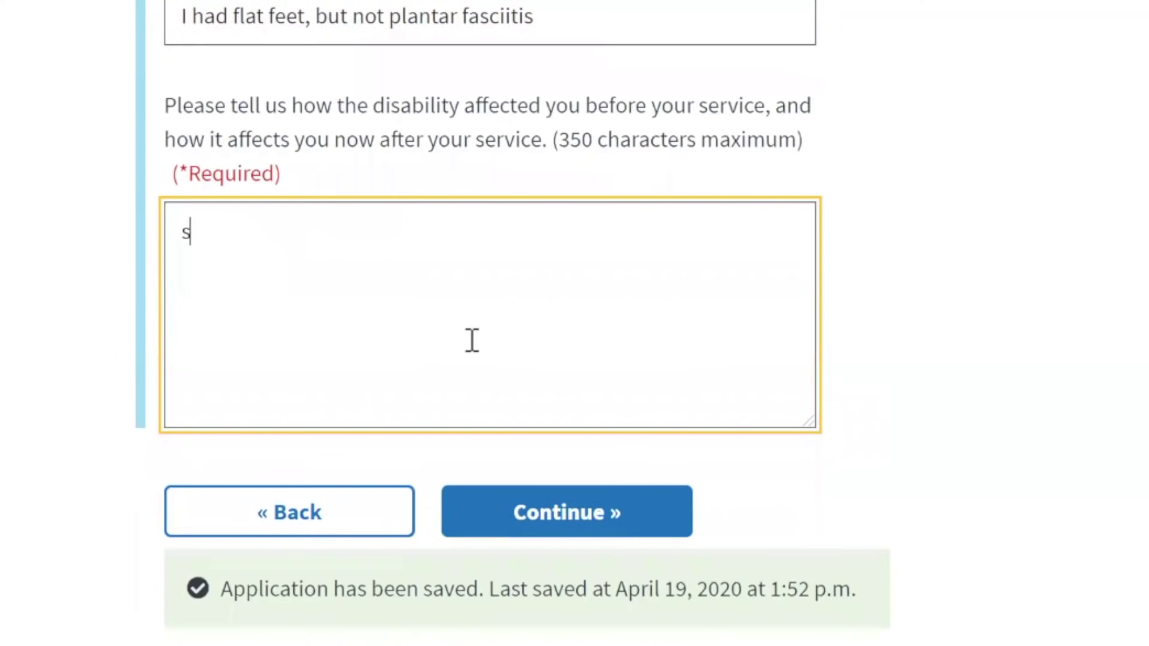
pyautogui.write('sdfsdfsdfsdf')
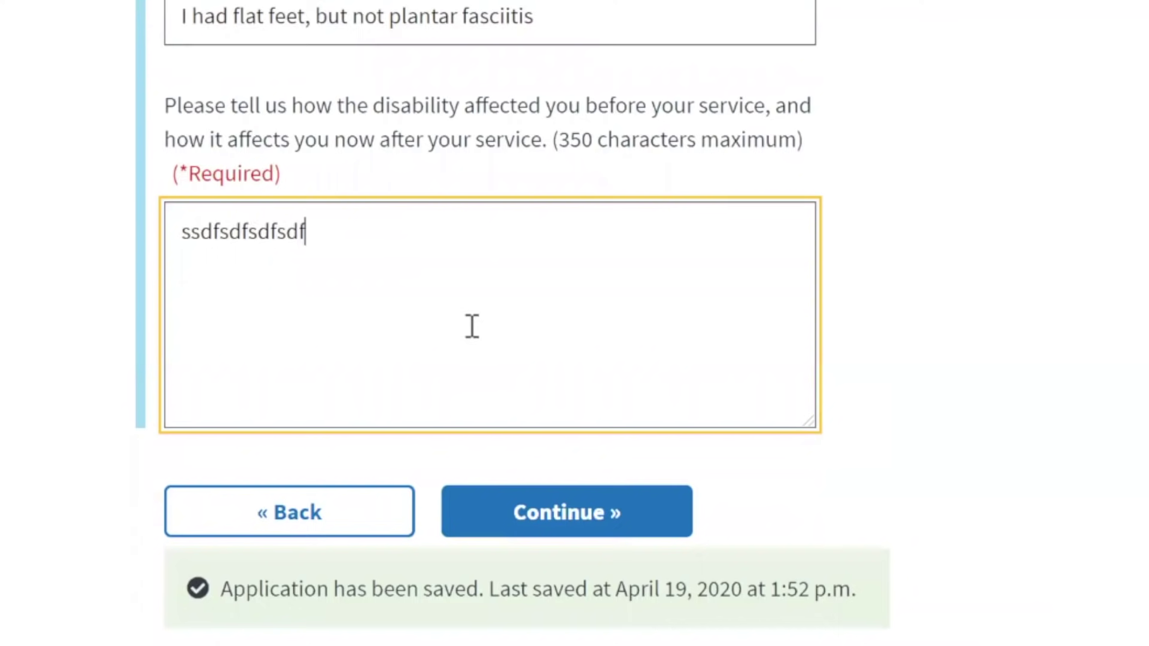
pyautogui.scroll(-3, 472, 335)
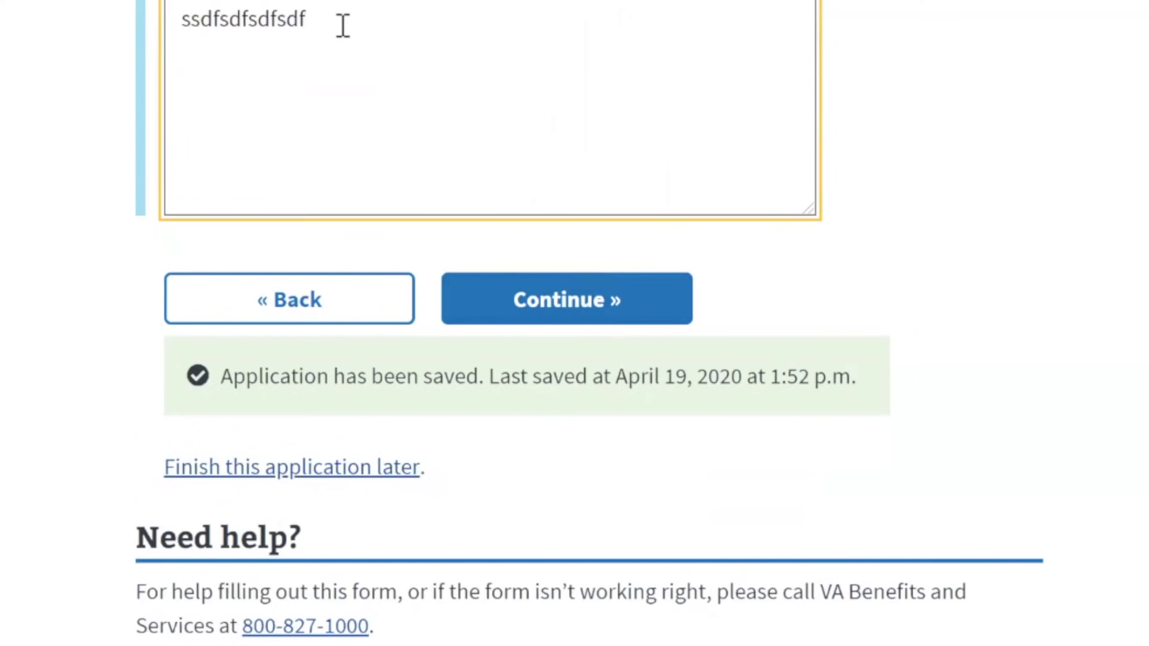
pyautogui.scroll(-1, 341, 27)
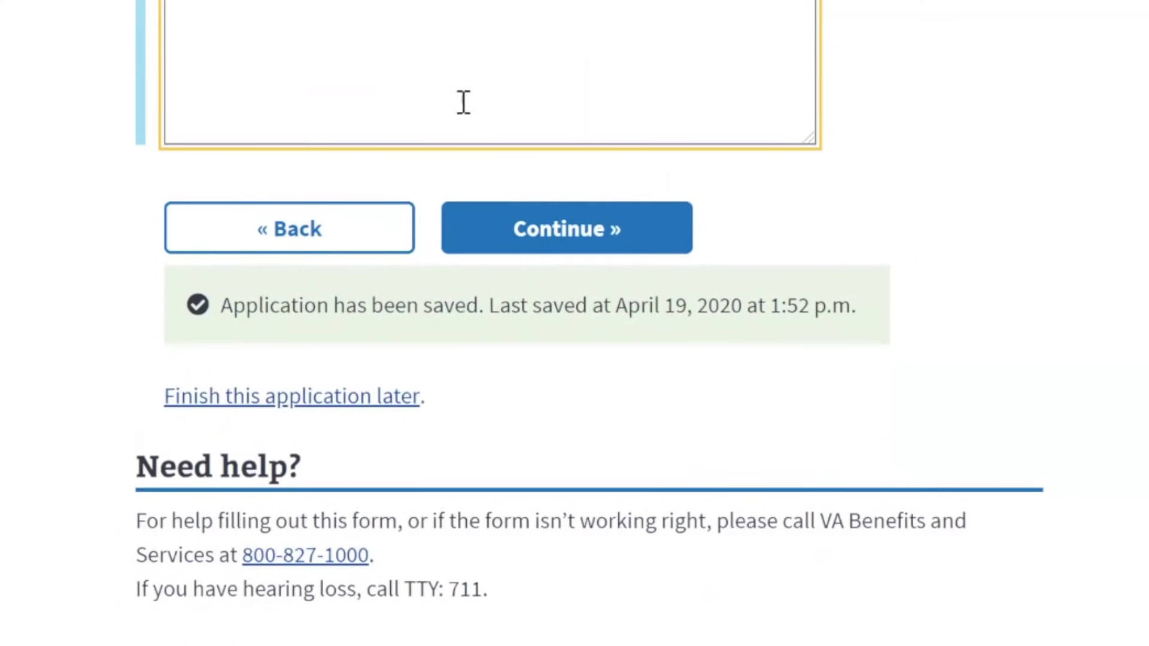
pyautogui.click(567, 264)
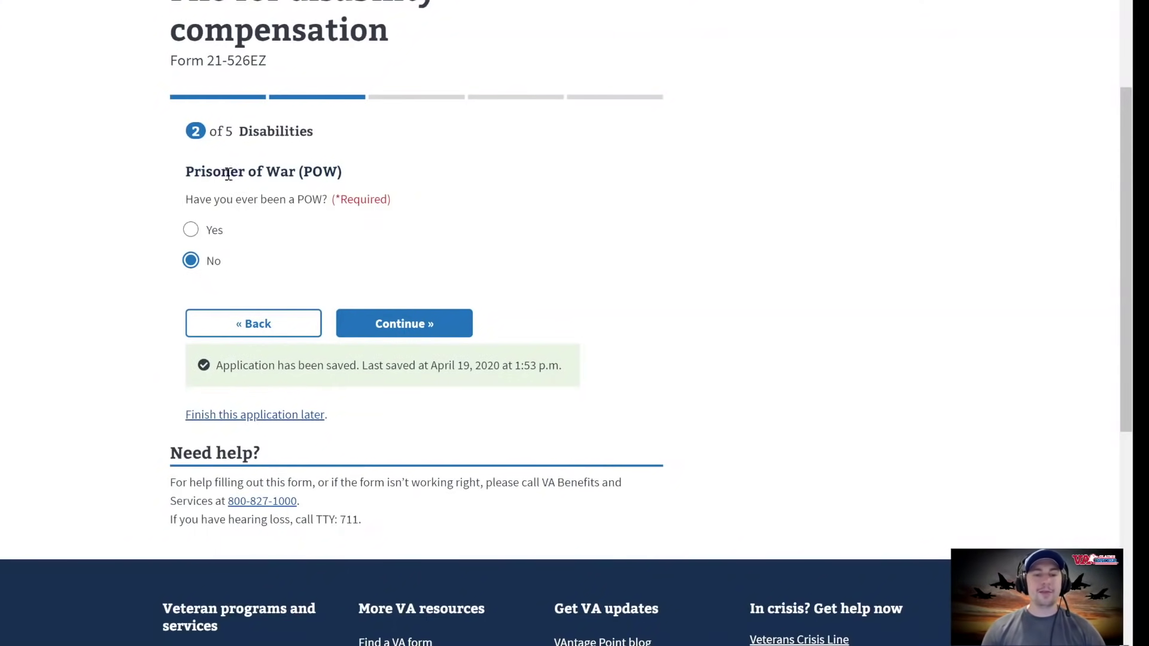
# Step: Answer No to having been a prisoner of war and continue
pyautogui.click(191, 229)
pyautogui.click(190, 260)
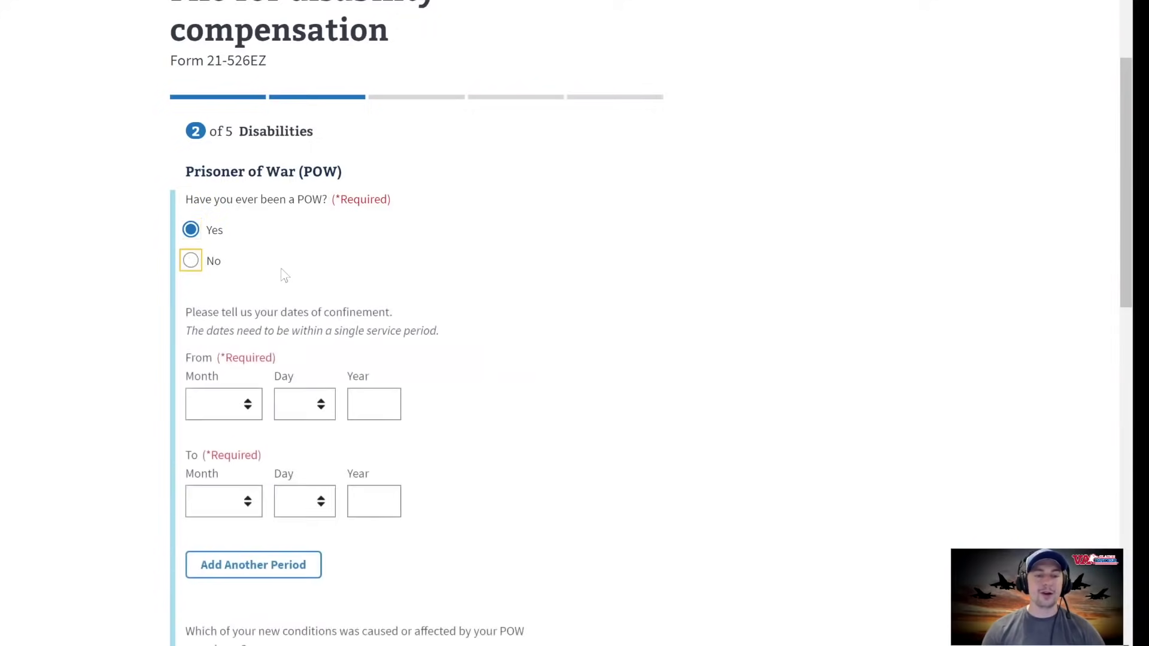
pyautogui.scroll(-1, 359, 275)
pyautogui.click(401, 288)
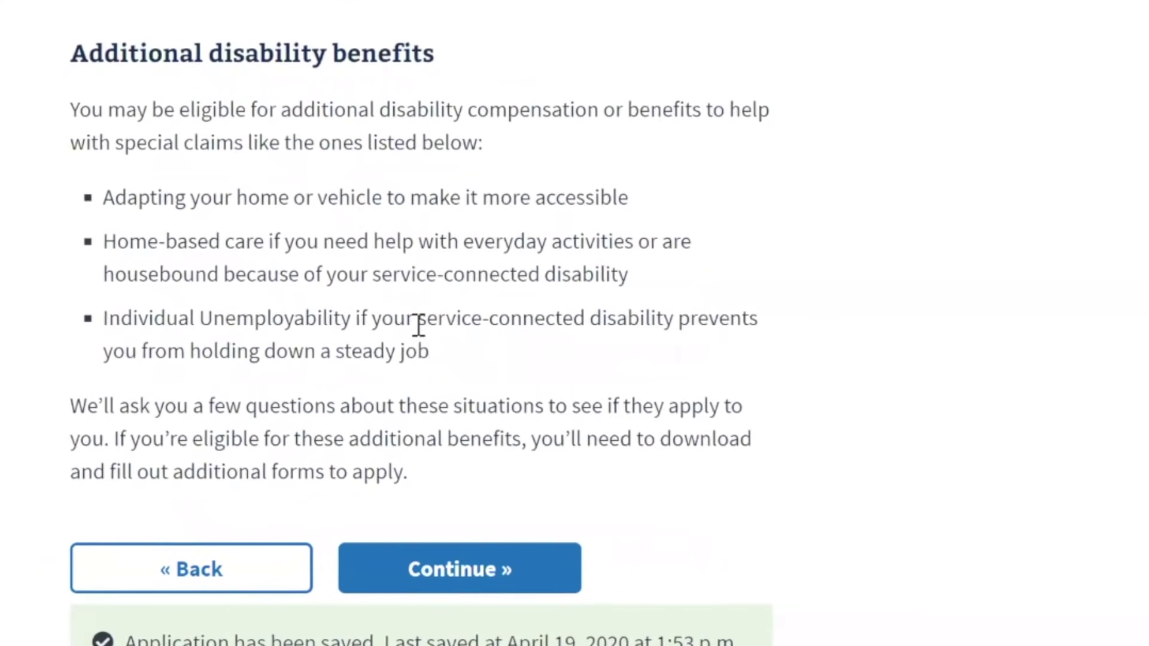
# Step: Read the adaptation, home-based care and Individual Unemployability bullets, then continue to automobile allowance
pyautogui.moveTo(106, 198); pyautogui.dragTo(706, 221)
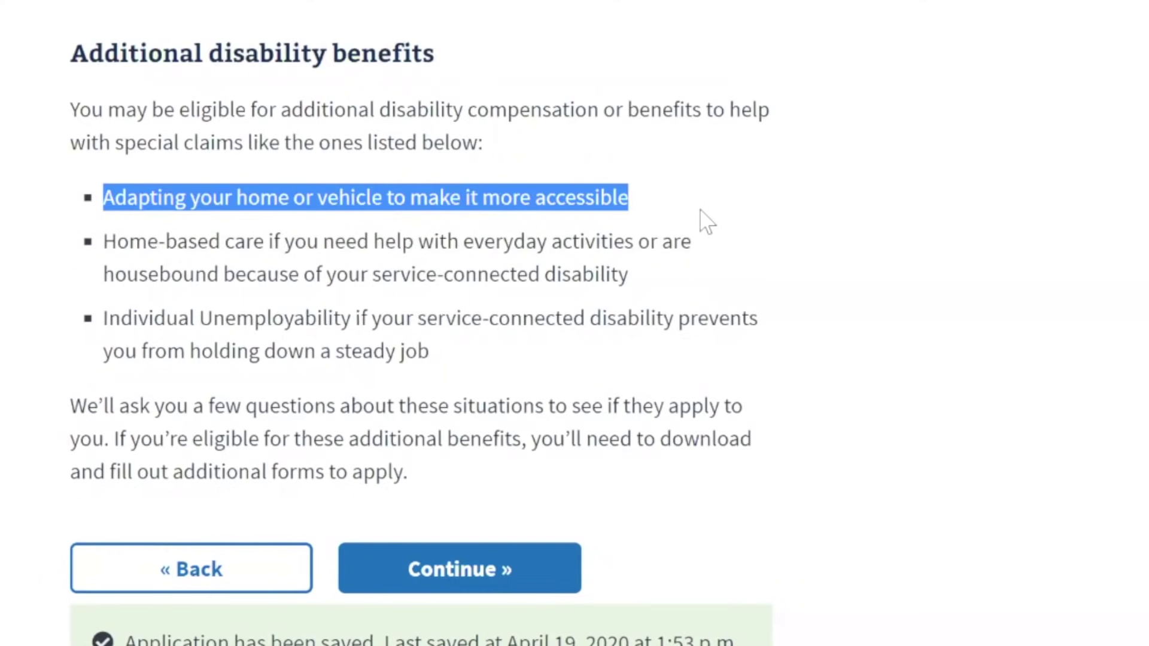
pyautogui.moveTo(706, 221); pyautogui.dragTo(709, 275)
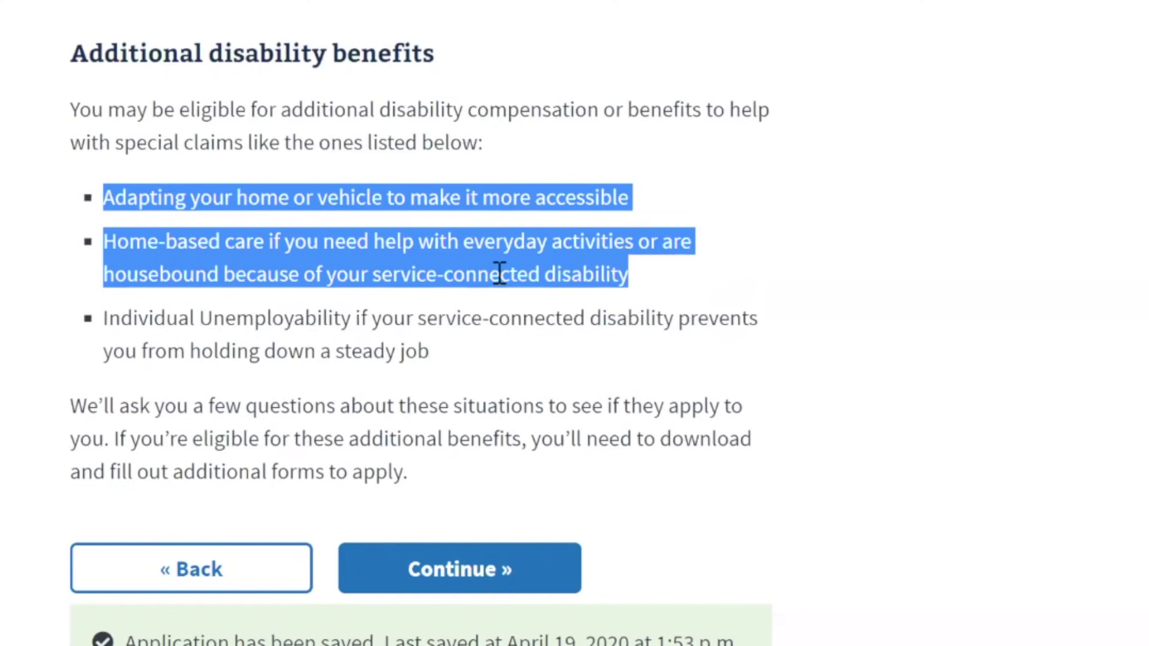
pyautogui.click(605, 282)
pyautogui.moveTo(628, 276); pyautogui.dragTo(90, 264)
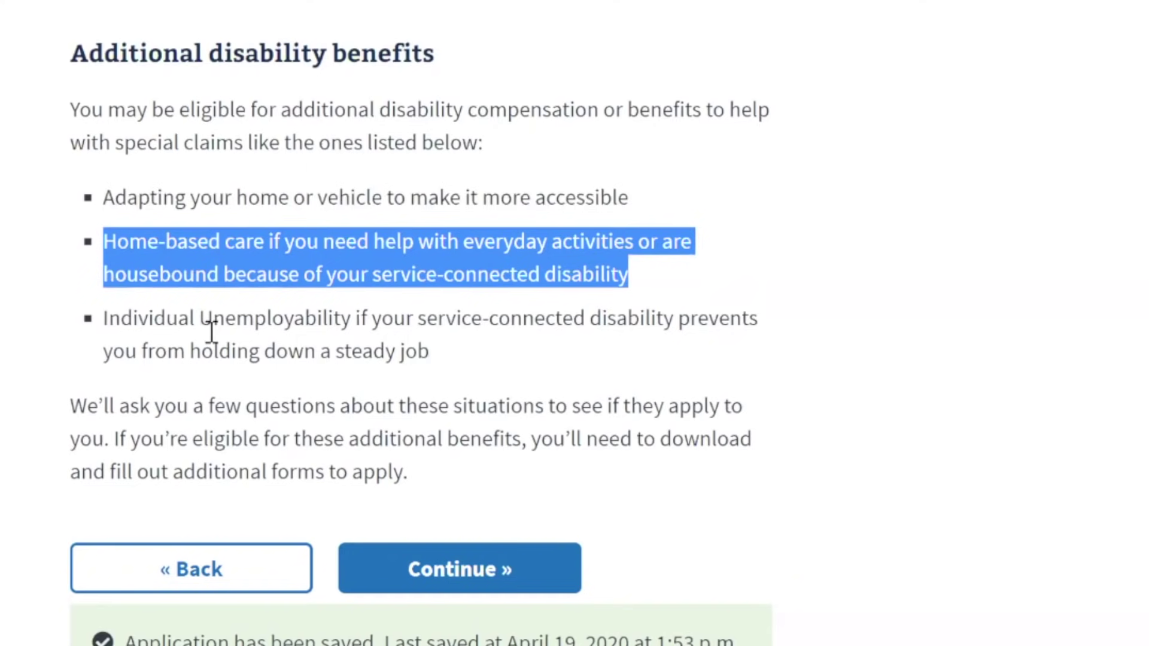
pyautogui.moveTo(106, 320); pyautogui.dragTo(461, 372)
pyautogui.click(535, 377)
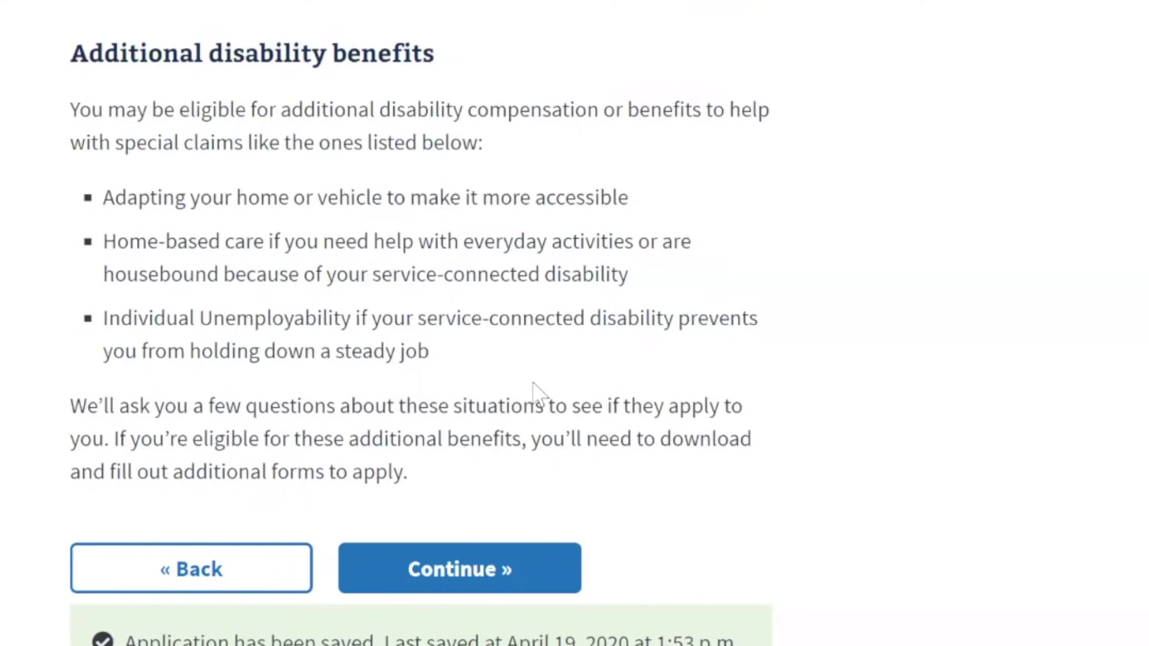
pyautogui.scroll(3, 534, 392)
pyautogui.scroll(-2, 546, 380)
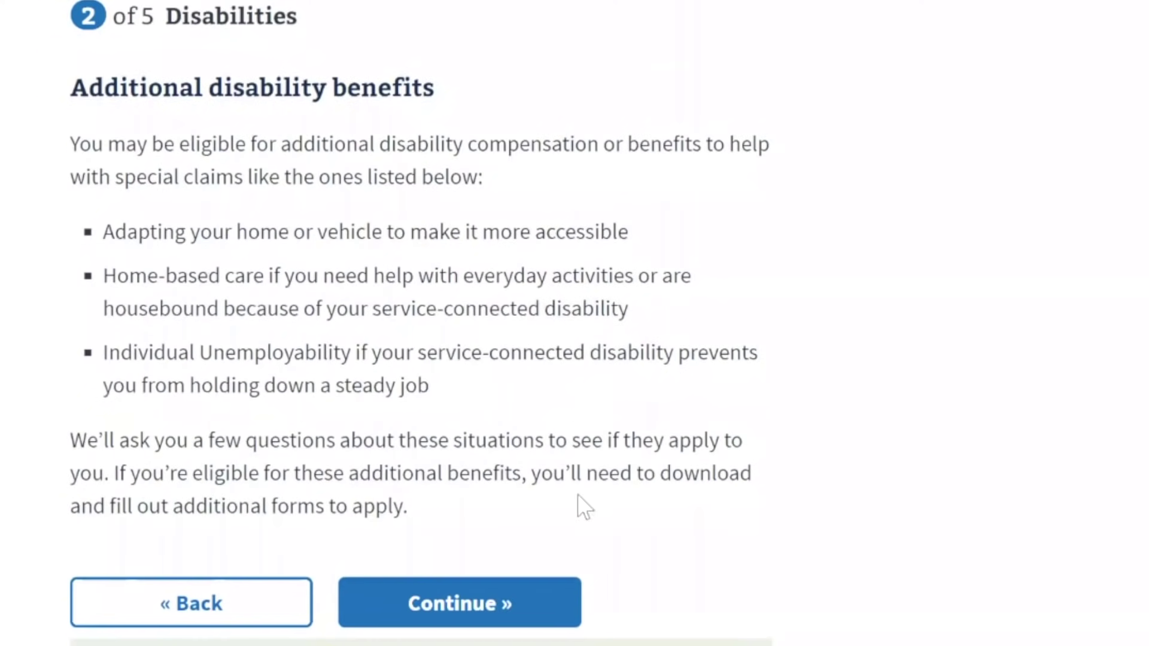
pyautogui.moveTo(463, 436); pyautogui.dragTo(452, 389)
pyautogui.click(157, 369)
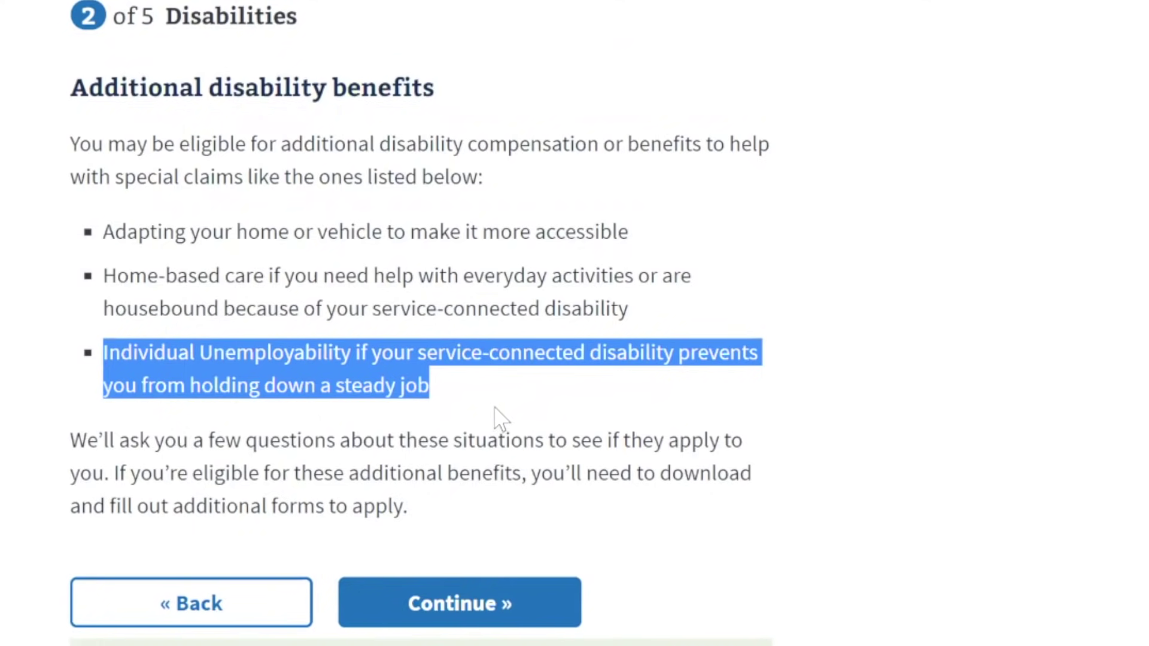
pyautogui.click(523, 559)
pyautogui.click(461, 603)
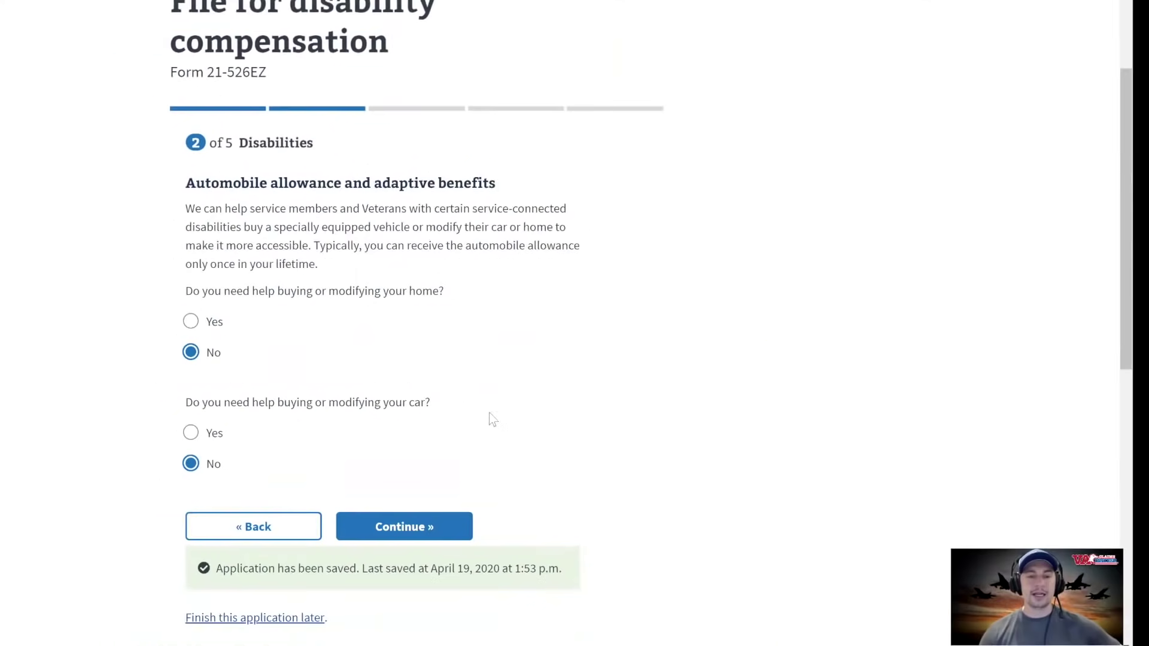
# Step: Keep No for the home and car adaptation questions and continue
pyautogui.scroll(-1, 490, 418)
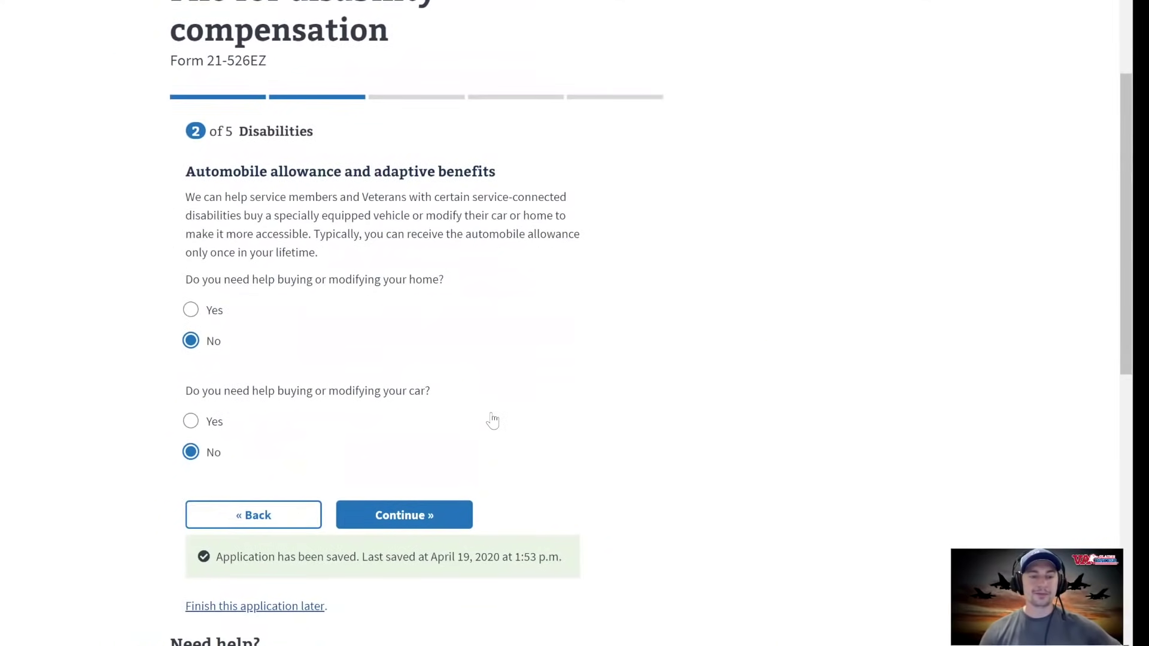
pyautogui.scroll(-1, 252, 194)
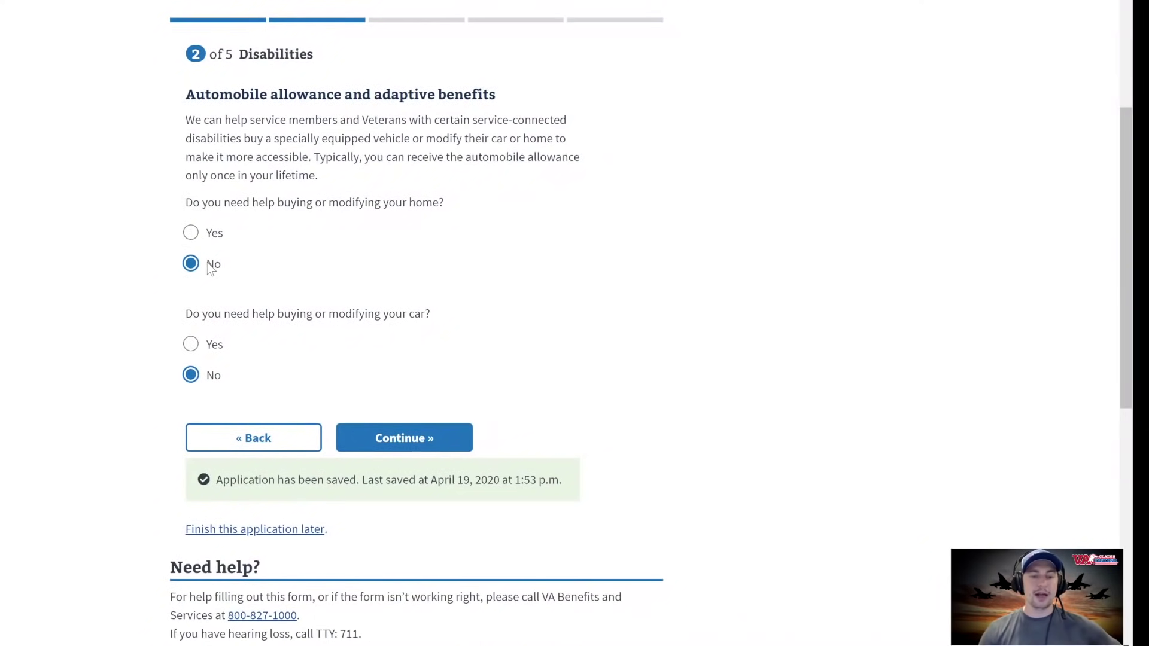
pyautogui.scroll(-1, 205, 262)
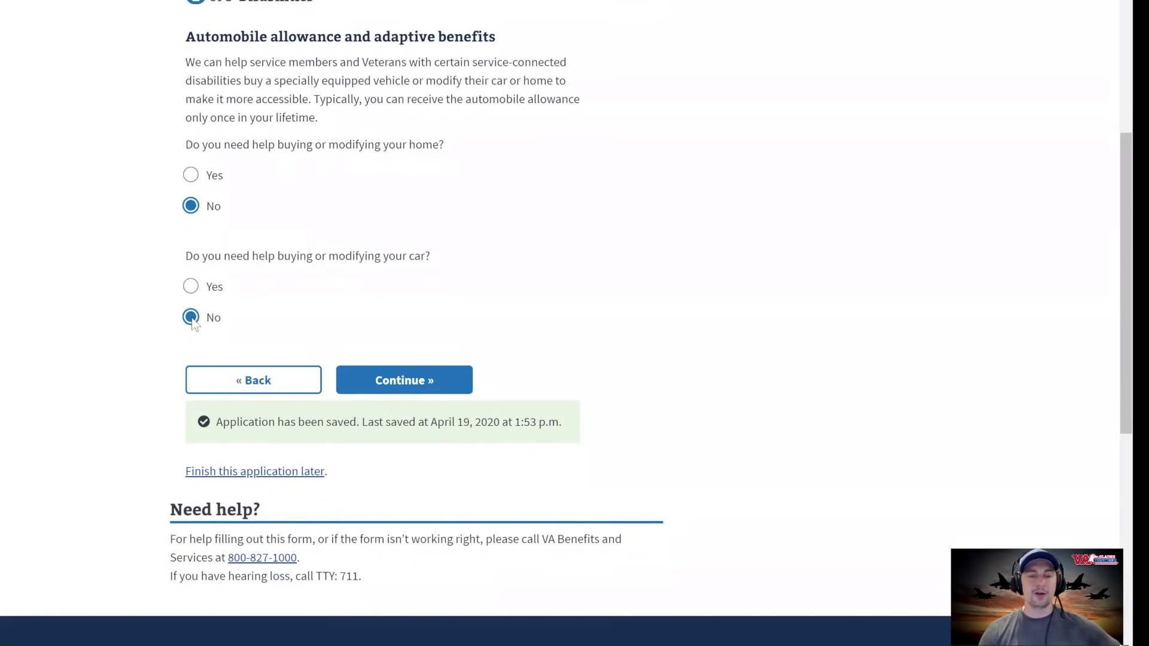
pyautogui.click(422, 383)
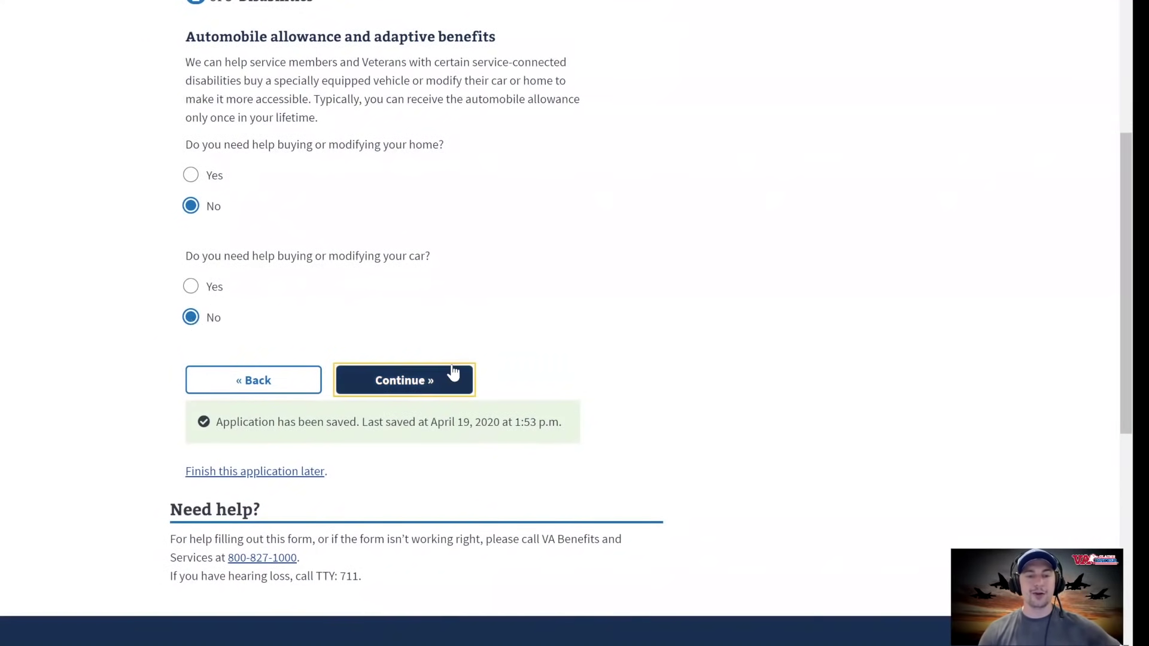
# Step: Keep No for Aid and Attendance and continue
pyautogui.moveTo(193, 180); pyautogui.dragTo(423, 198)
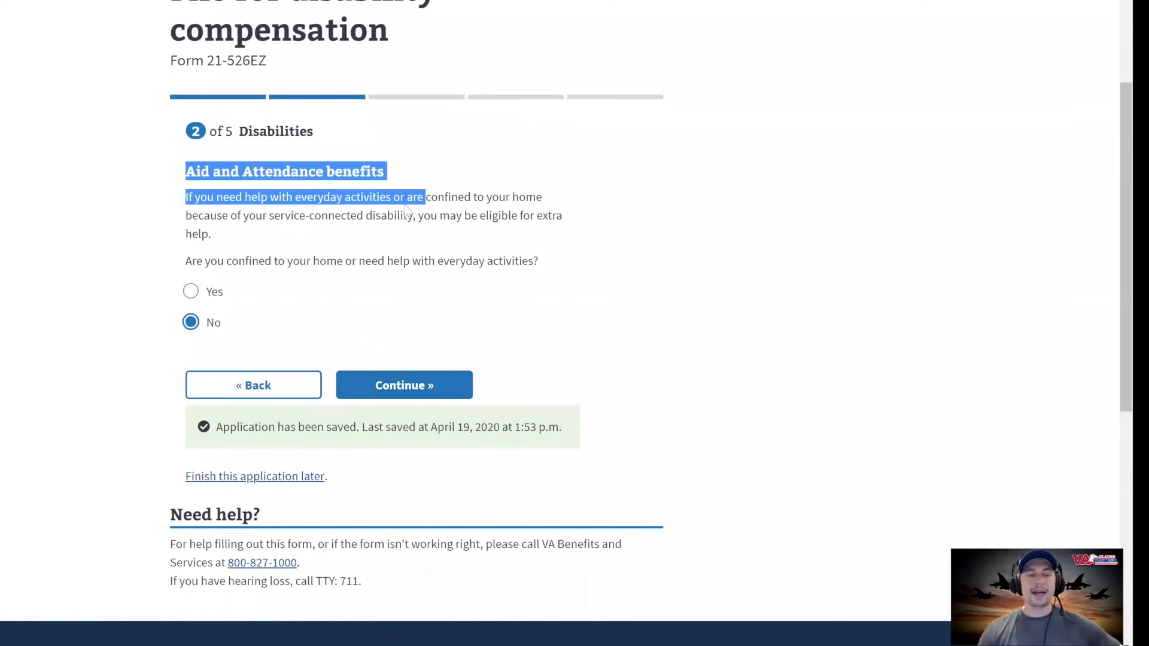
pyautogui.click(367, 230)
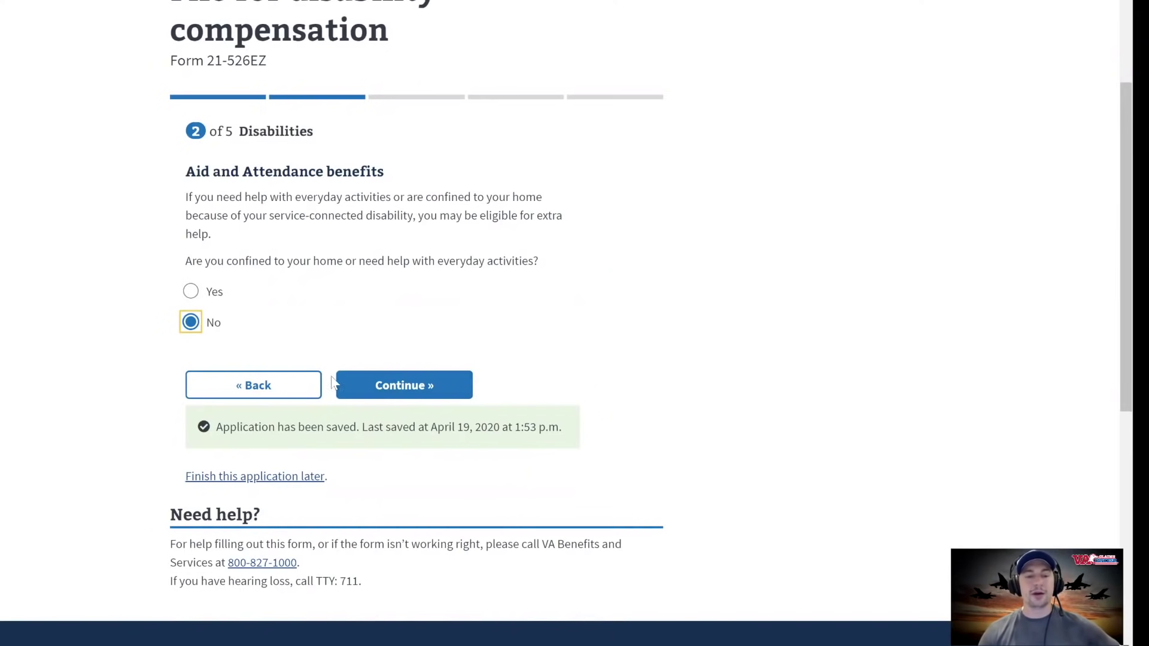
pyautogui.click(398, 387)
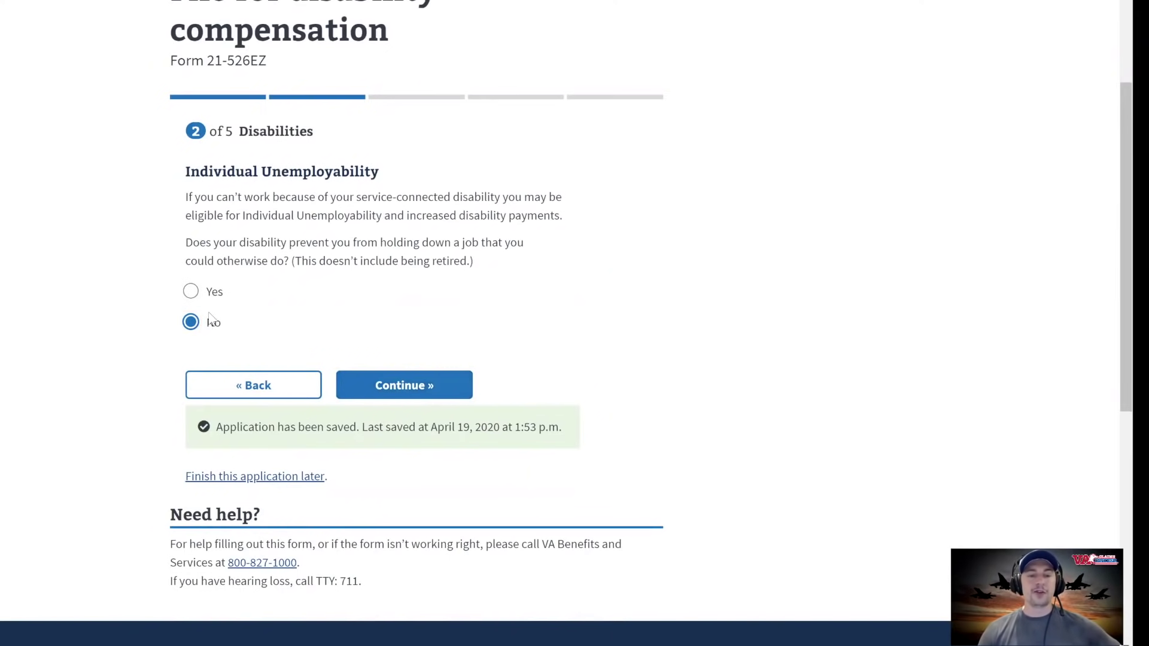
# Step: Set Individual Unemployability to No and continue to the disabilities summary
pyautogui.click(208, 292)
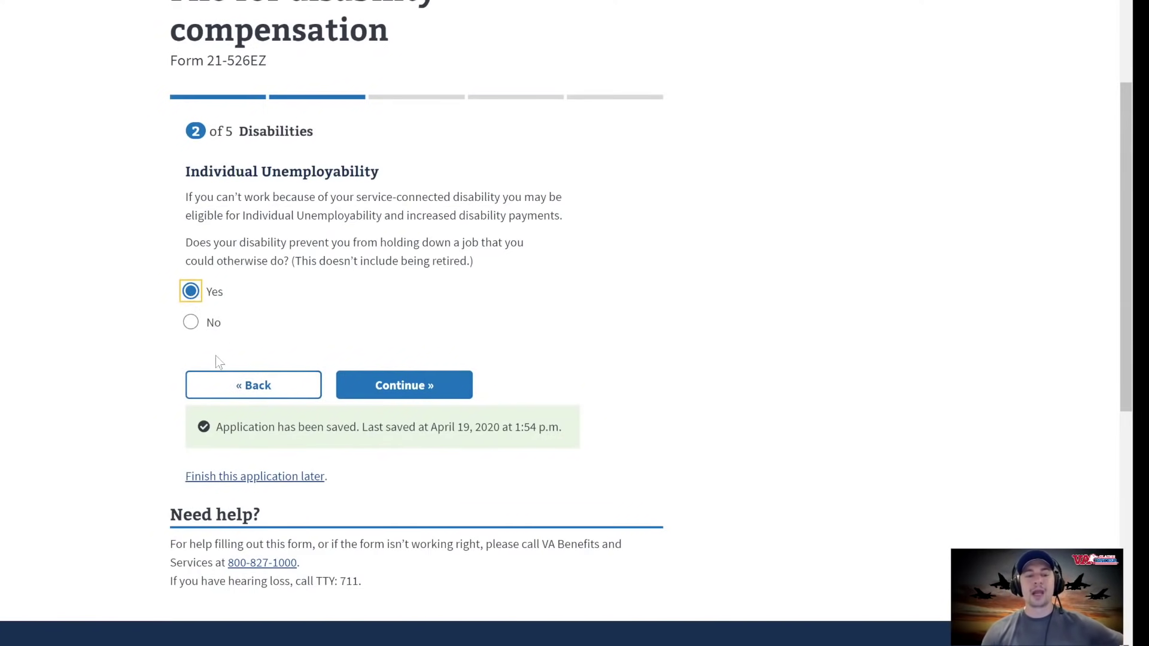
pyautogui.click(191, 323)
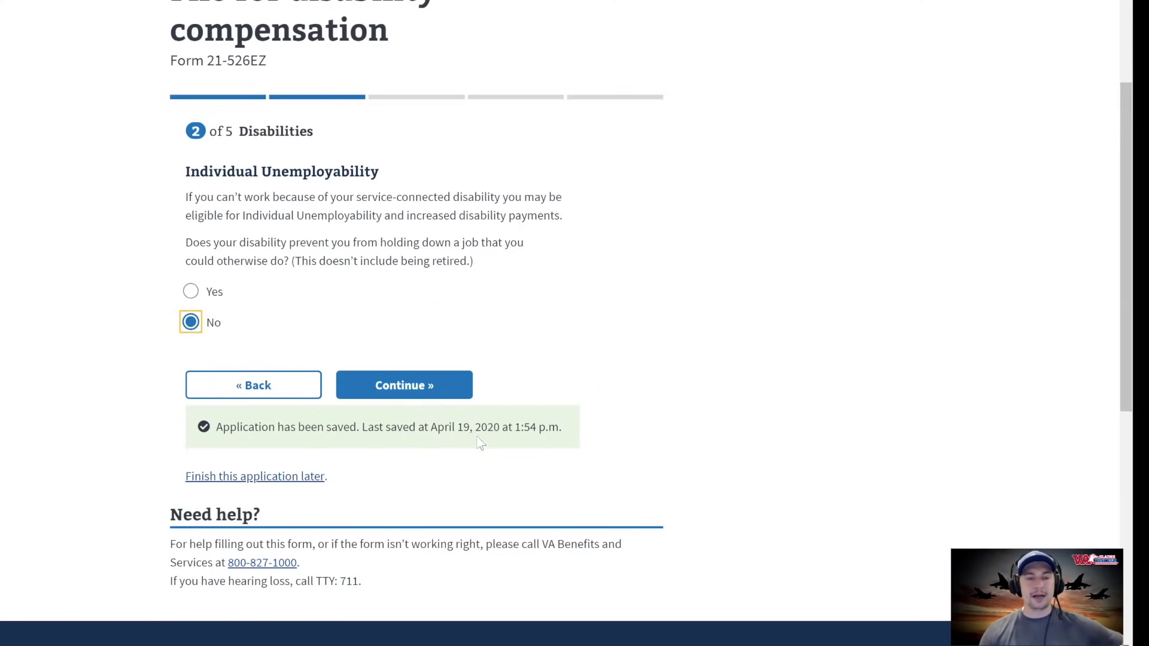
pyautogui.click(417, 398)
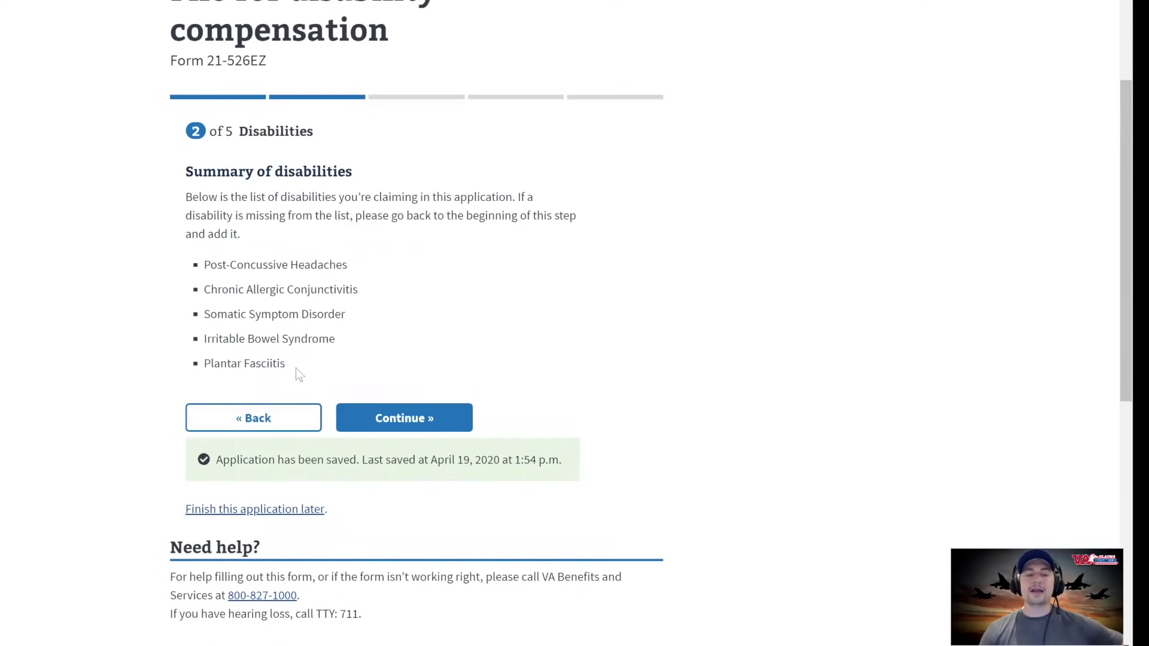
# Step: Check the five listed disabilities, including Plantar Fasciitis, and proceed to Supporting evidence
pyautogui.moveTo(300, 369); pyautogui.dragTo(185, 268)
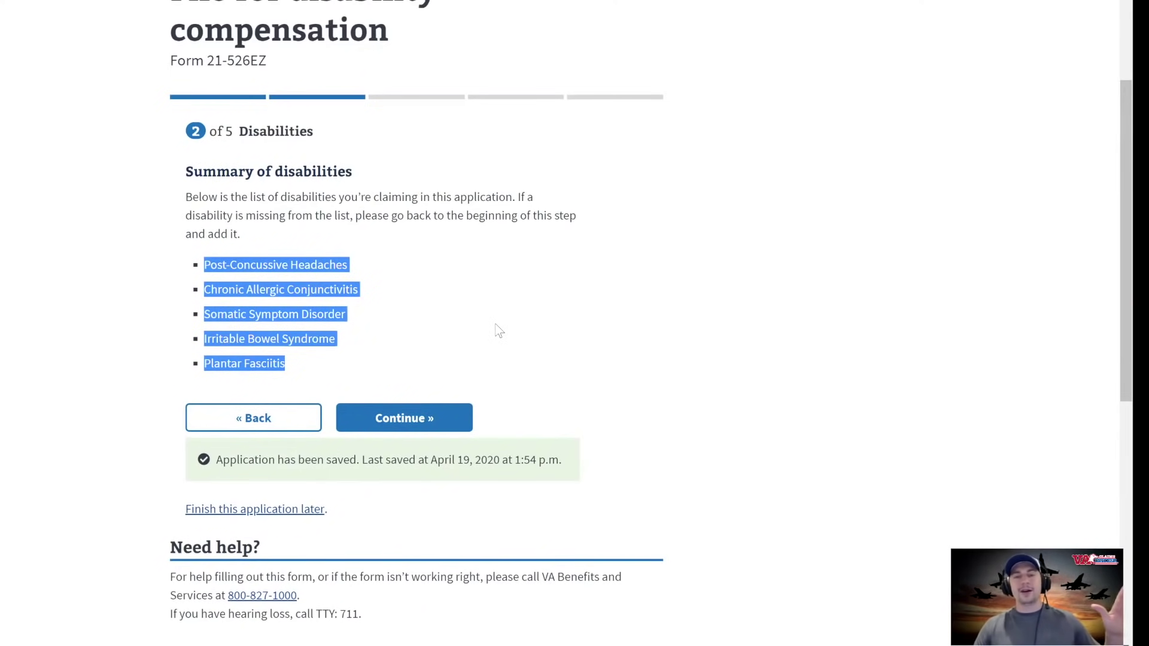
pyautogui.click(344, 290)
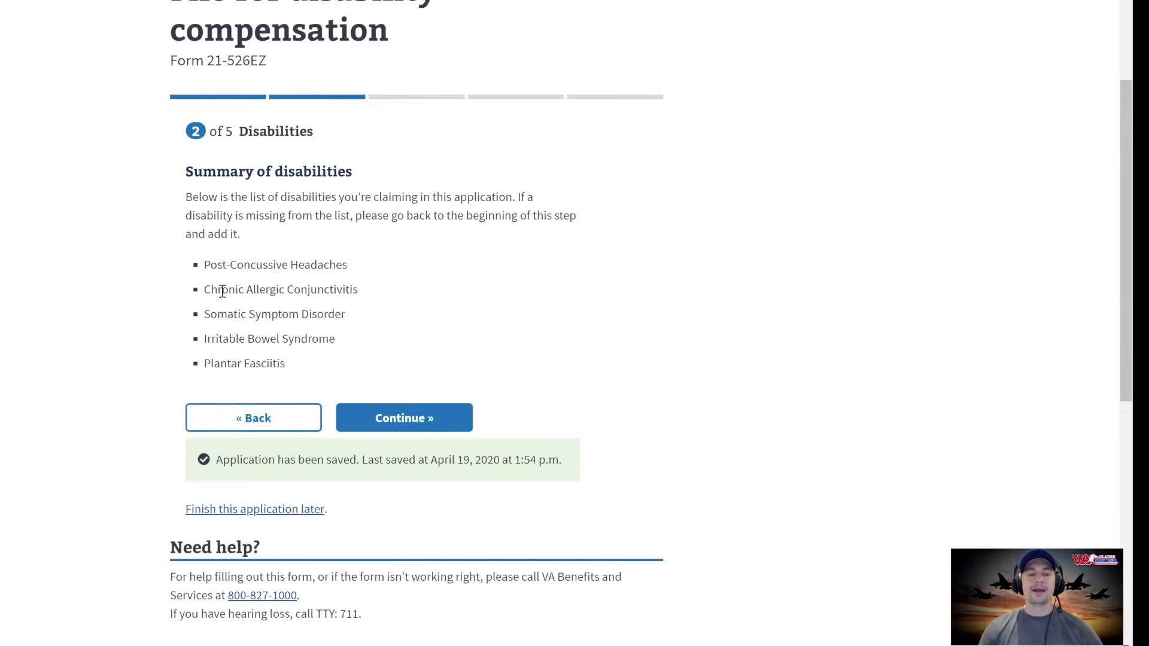
pyautogui.moveTo(205, 265); pyautogui.dragTo(323, 359)
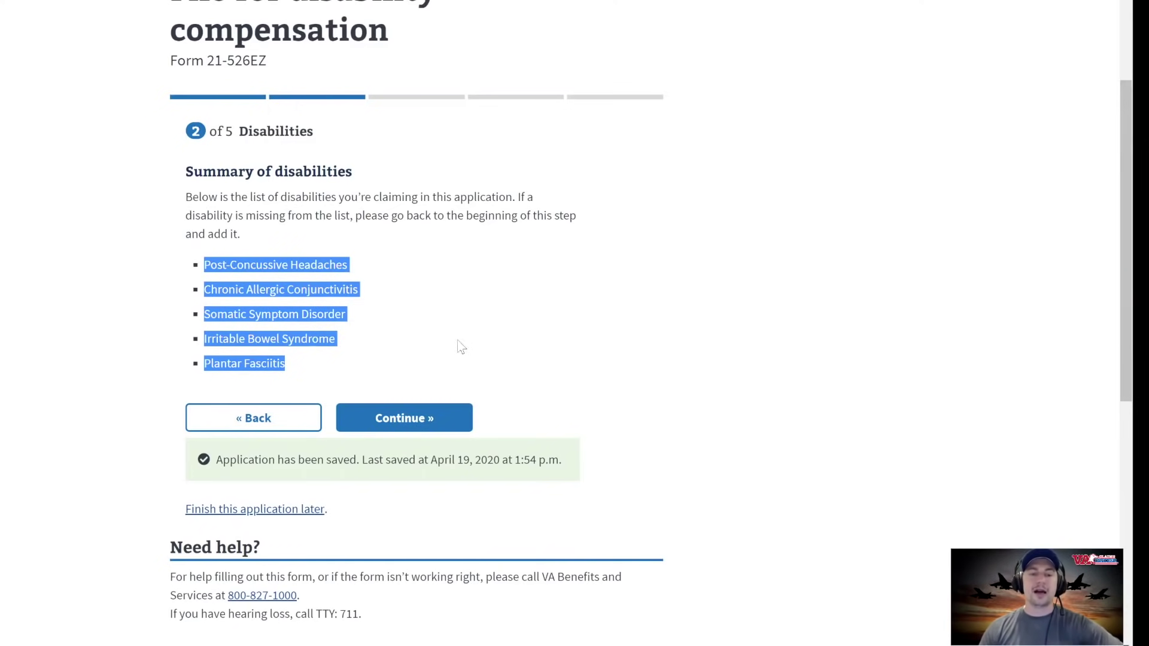
pyautogui.click(410, 418)
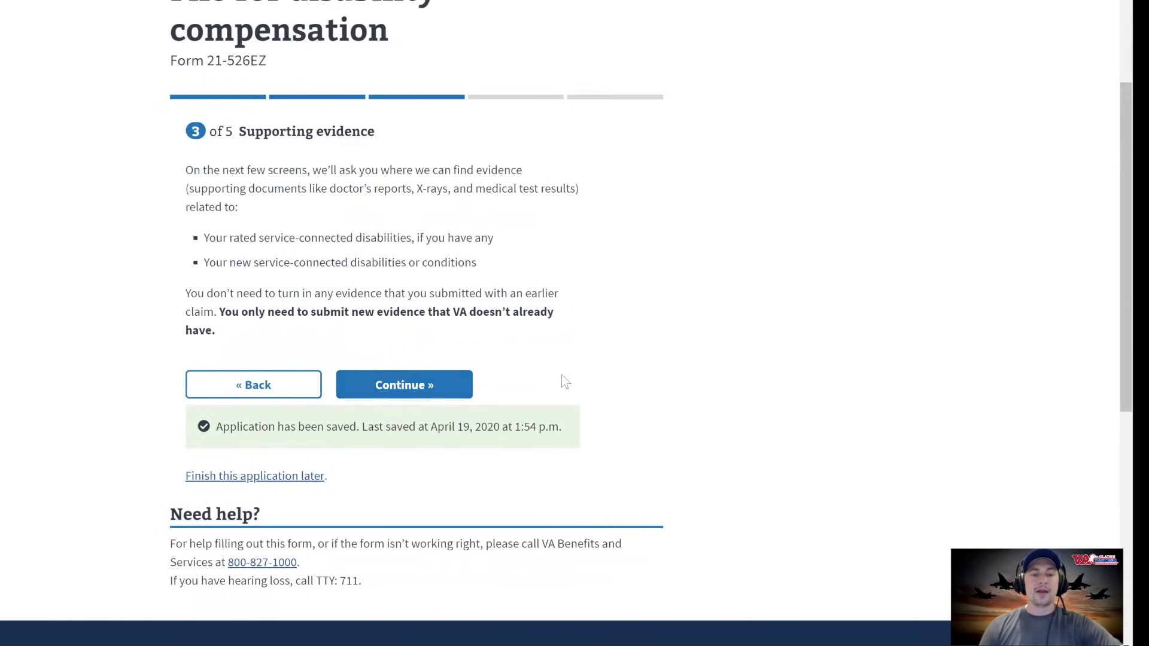
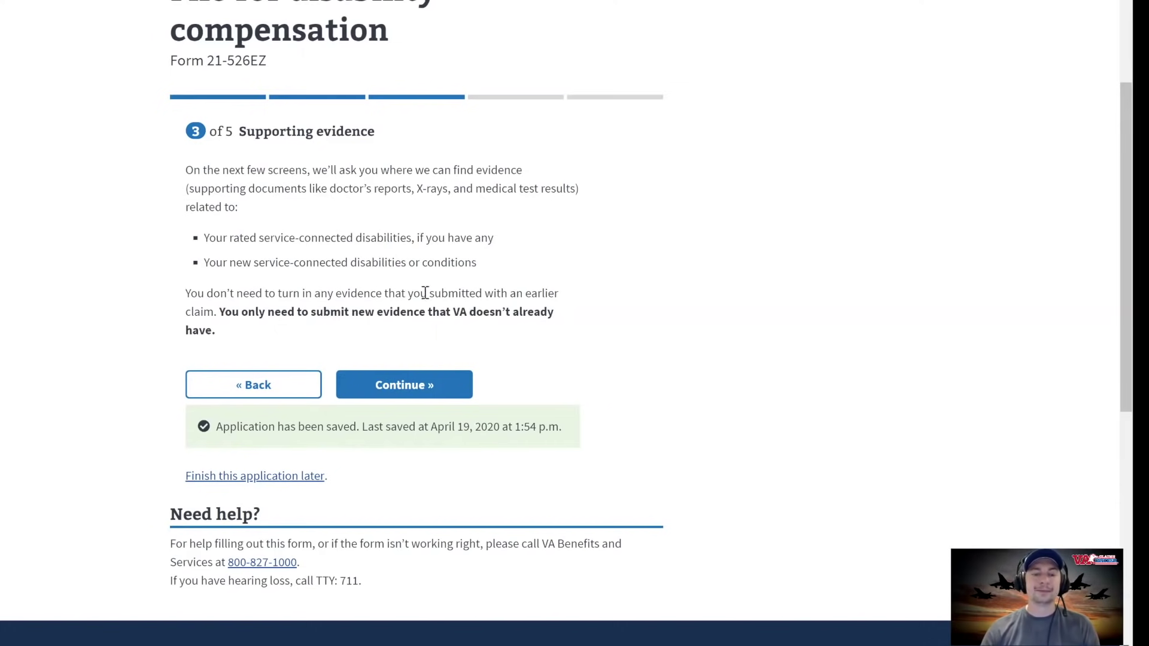
# Step: Read the Supporting evidence introduction about new conditions and previously submitted evidence
pyautogui.moveTo(237, 263); pyautogui.dragTo(529, 267)
pyautogui.click(529, 267)
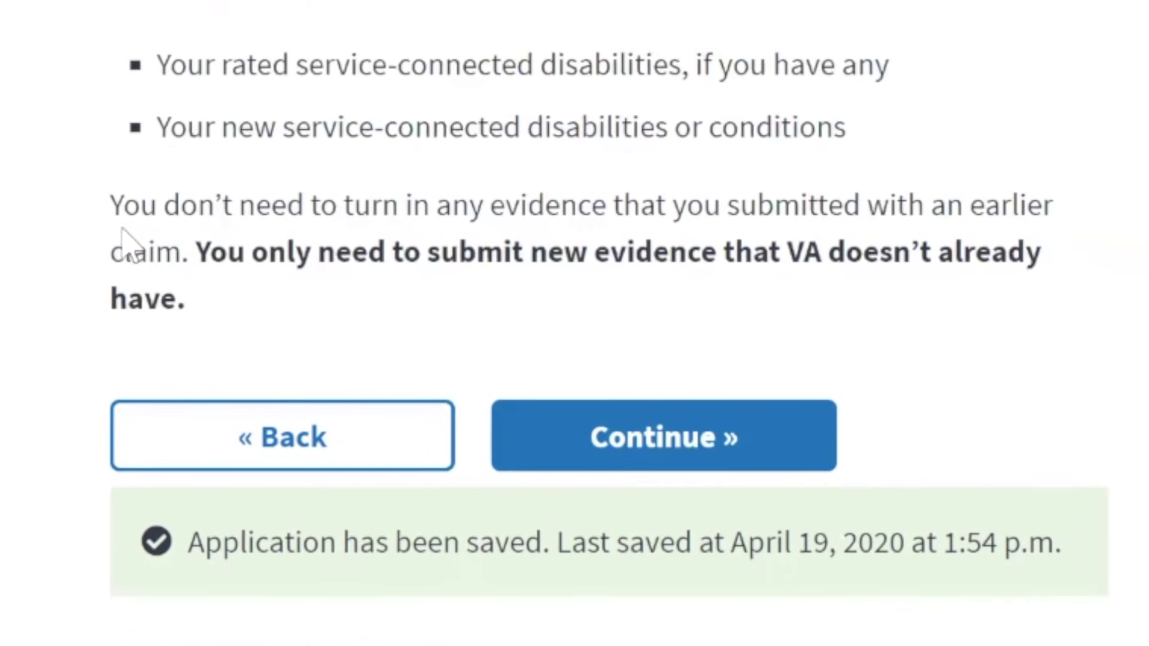
pyautogui.moveTo(118, 204); pyautogui.dragTo(354, 285)
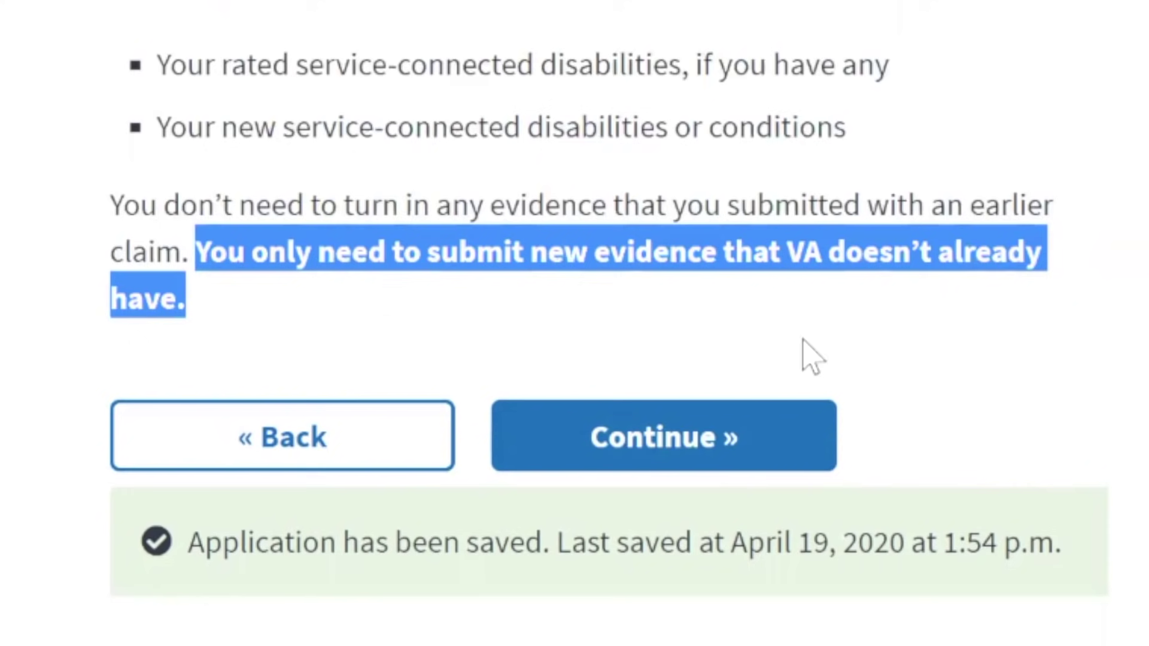
pyautogui.click(1054, 321)
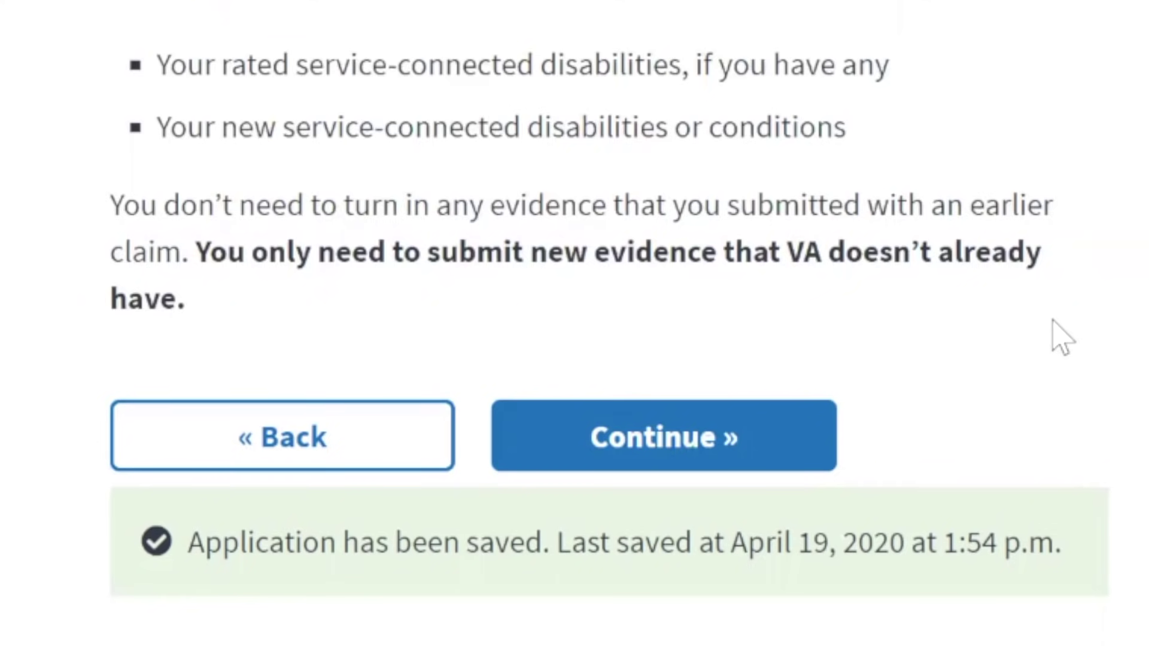
pyautogui.scroll(2, 1056, 335)
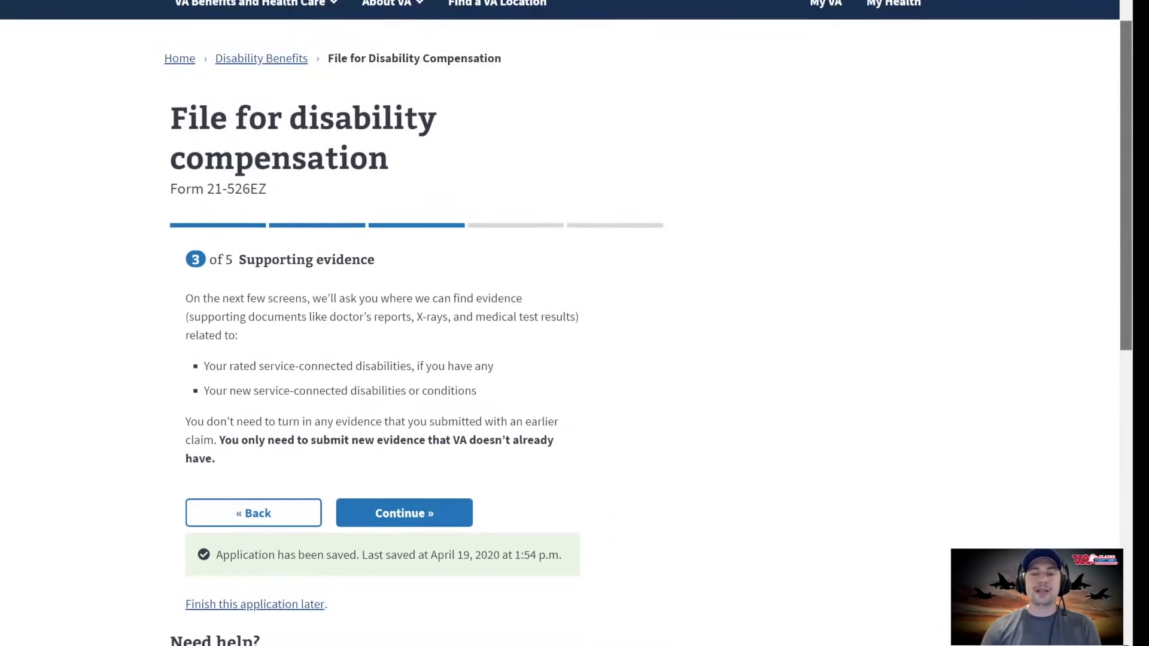
pyautogui.scroll(2, 1023, 228)
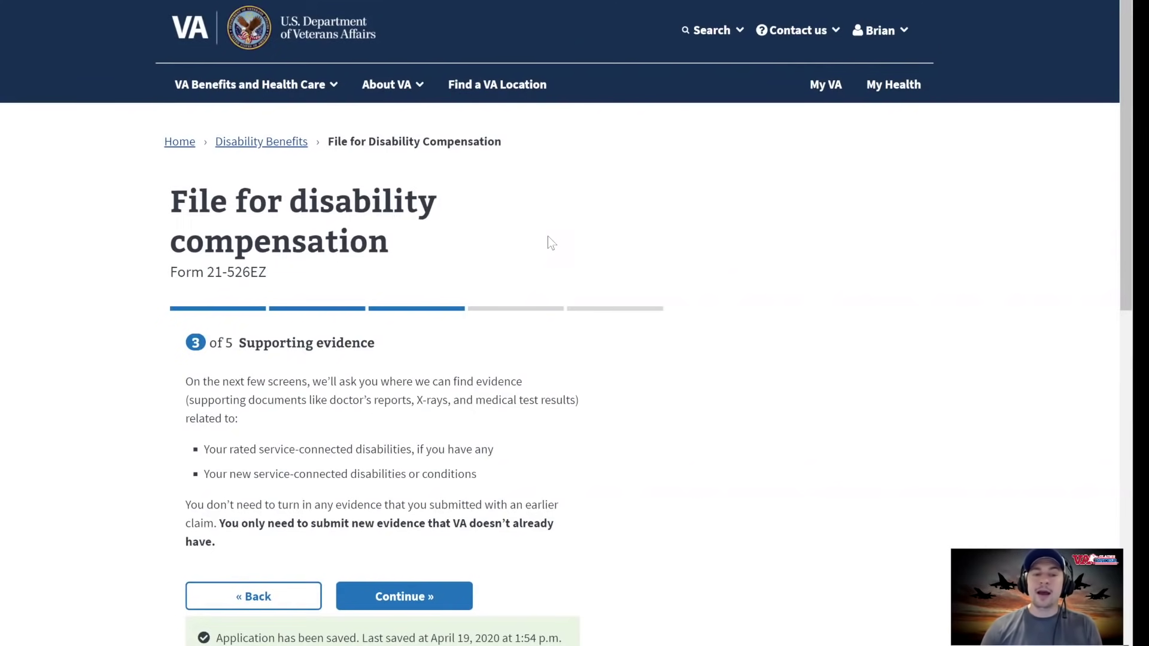
pyautogui.scroll(-1, 423, 294)
pyautogui.scroll(-1, 422, 295)
pyautogui.moveTo(240, 472); pyautogui.dragTo(169, 269)
pyautogui.click(670, 368)
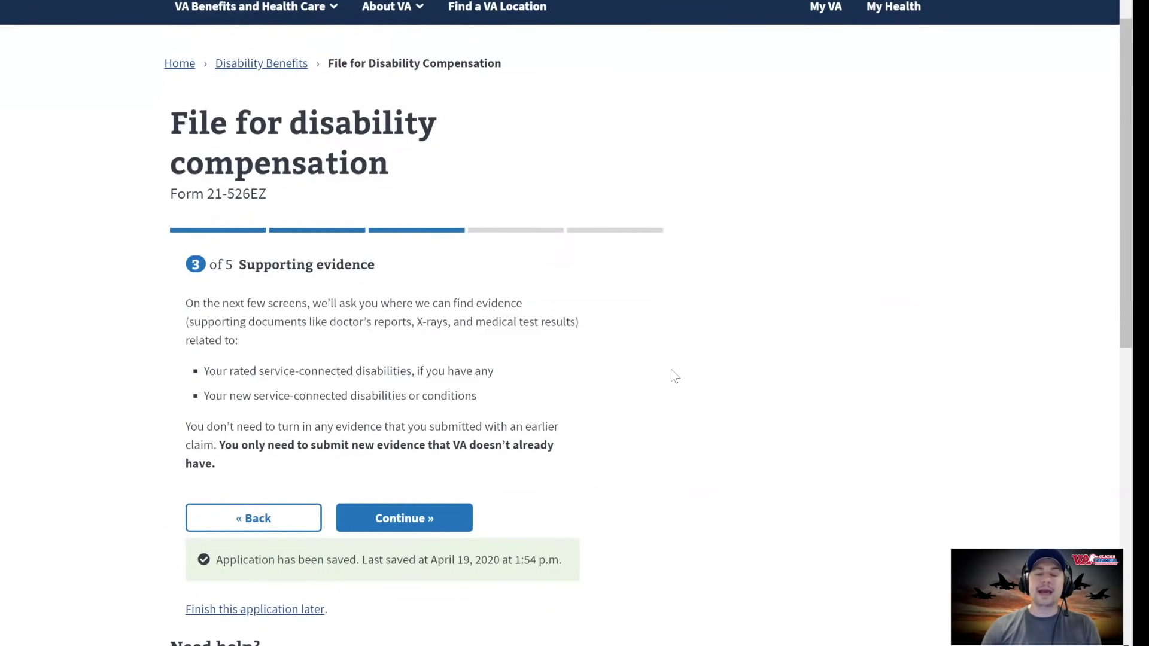
pyautogui.scroll(-1, 670, 369)
pyautogui.scroll(1, 672, 369)
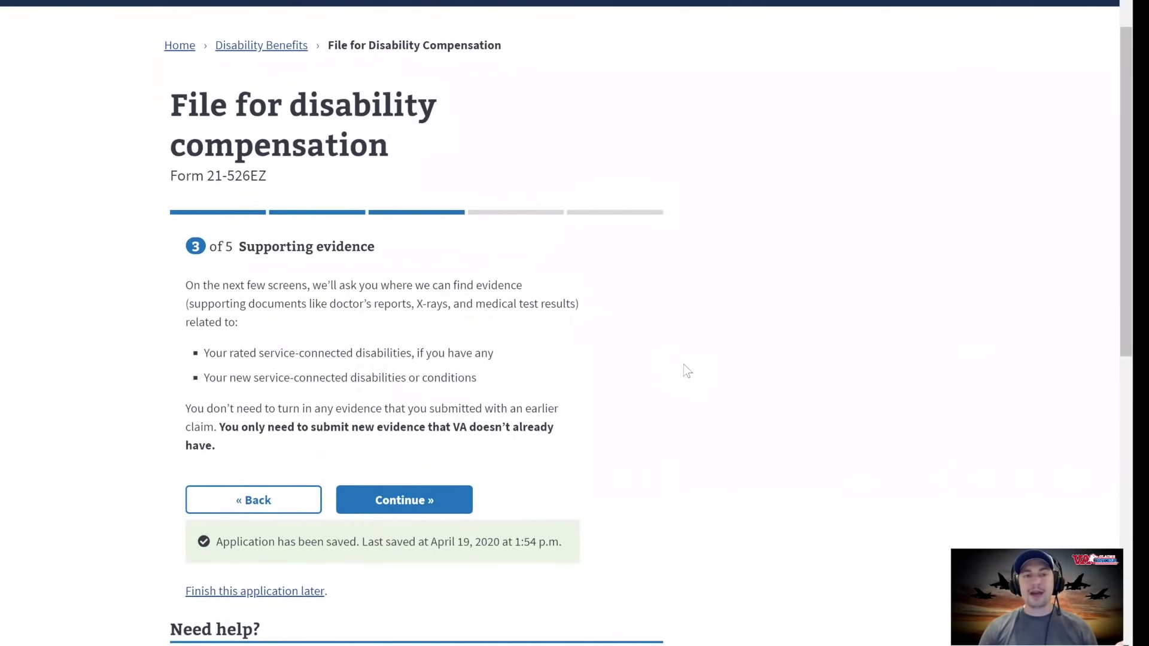
pyautogui.scroll(1, 676, 363)
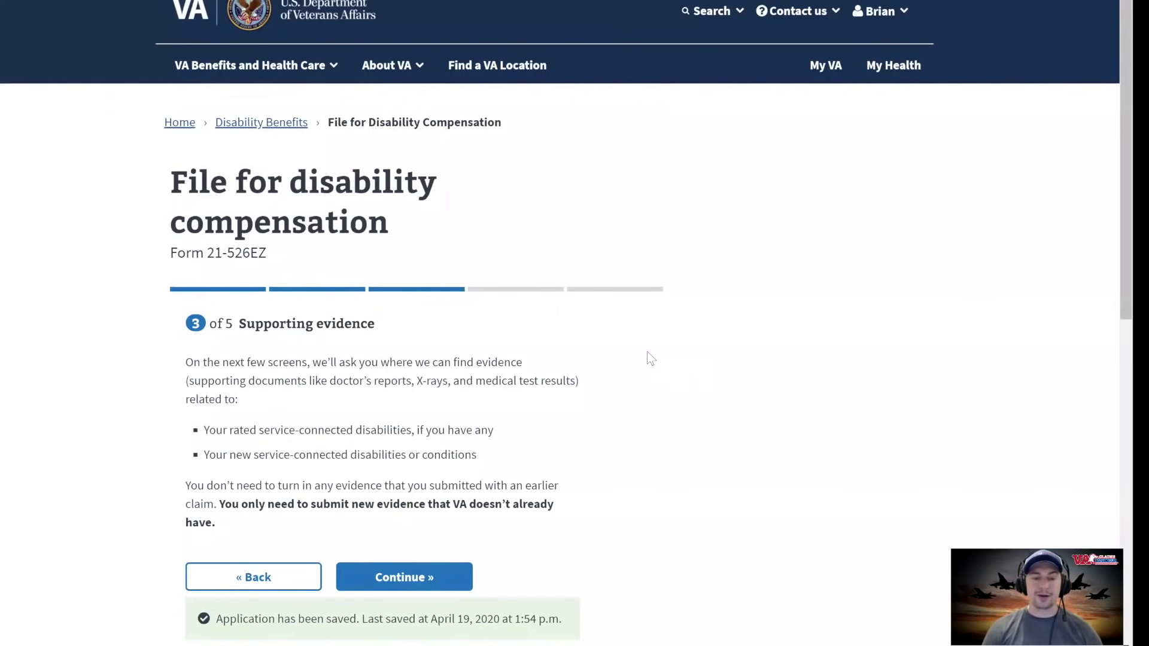
pyautogui.scroll(-1, 605, 389)
# Step: Keep Yes with Private medical records and add Supporting (lay) statements as evidence types
pyautogui.click(412, 541)
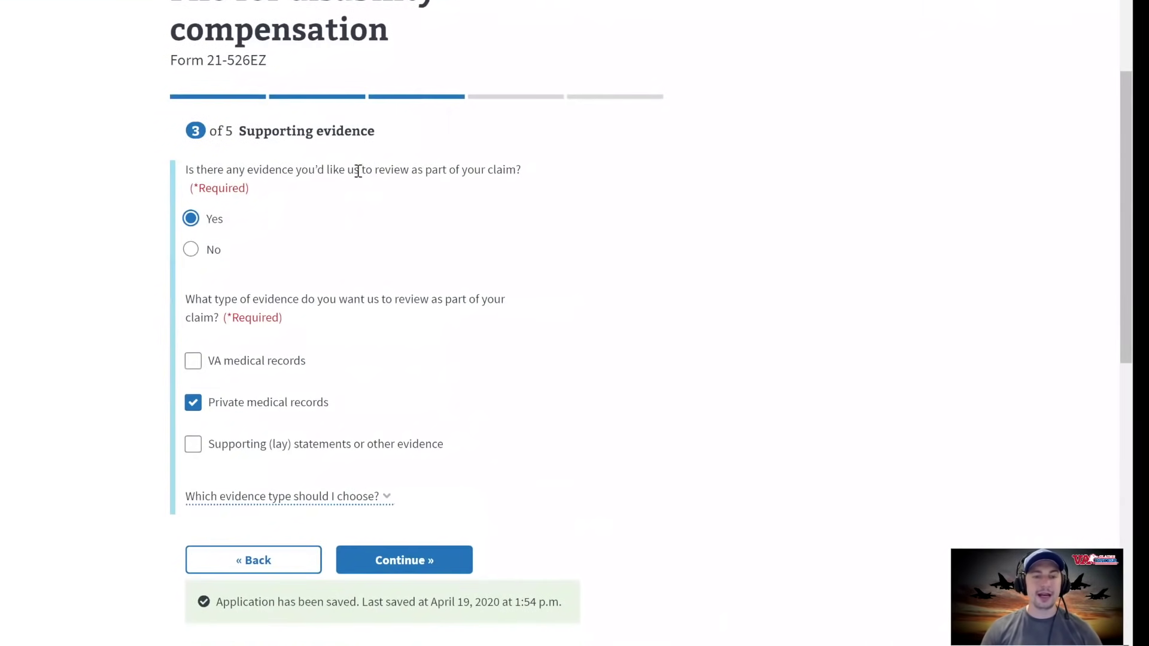
pyautogui.scroll(-1, 257, 350)
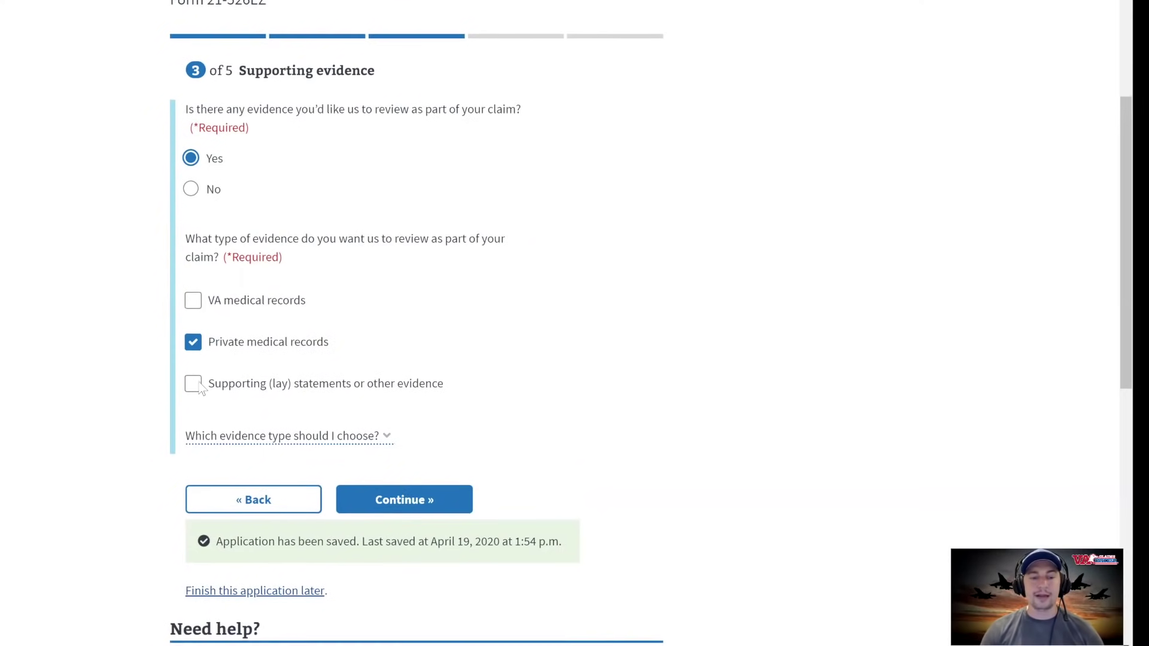
pyautogui.scroll(-1, 397, 384)
pyautogui.click(333, 375)
pyautogui.scroll(-1, 407, 383)
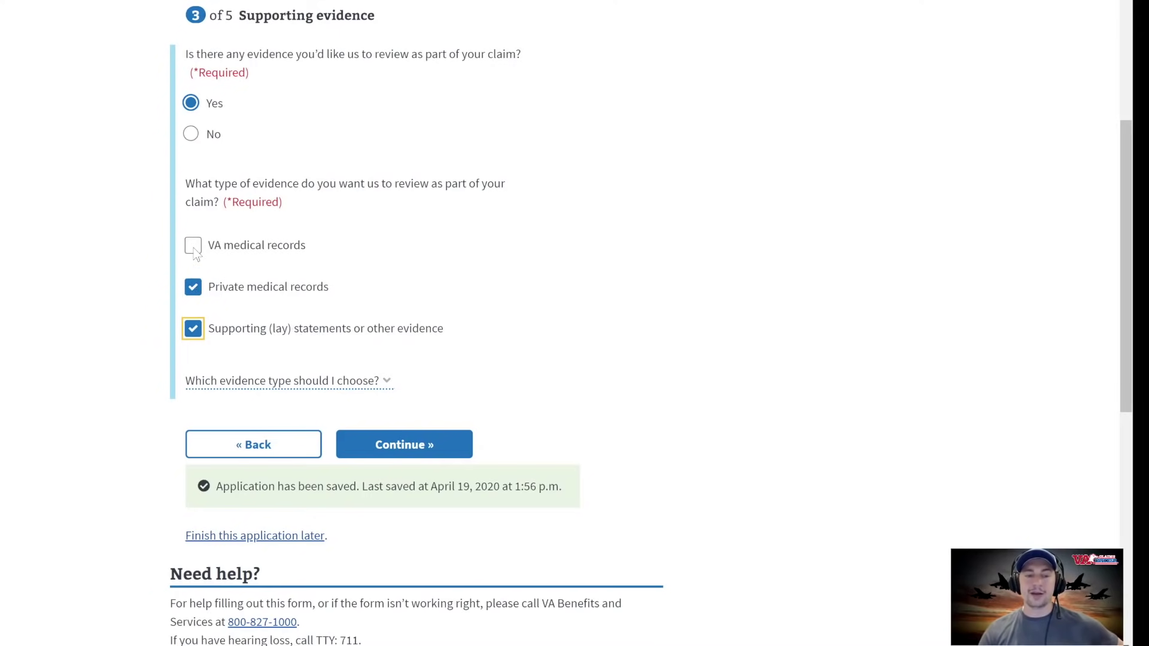
pyautogui.click(426, 452)
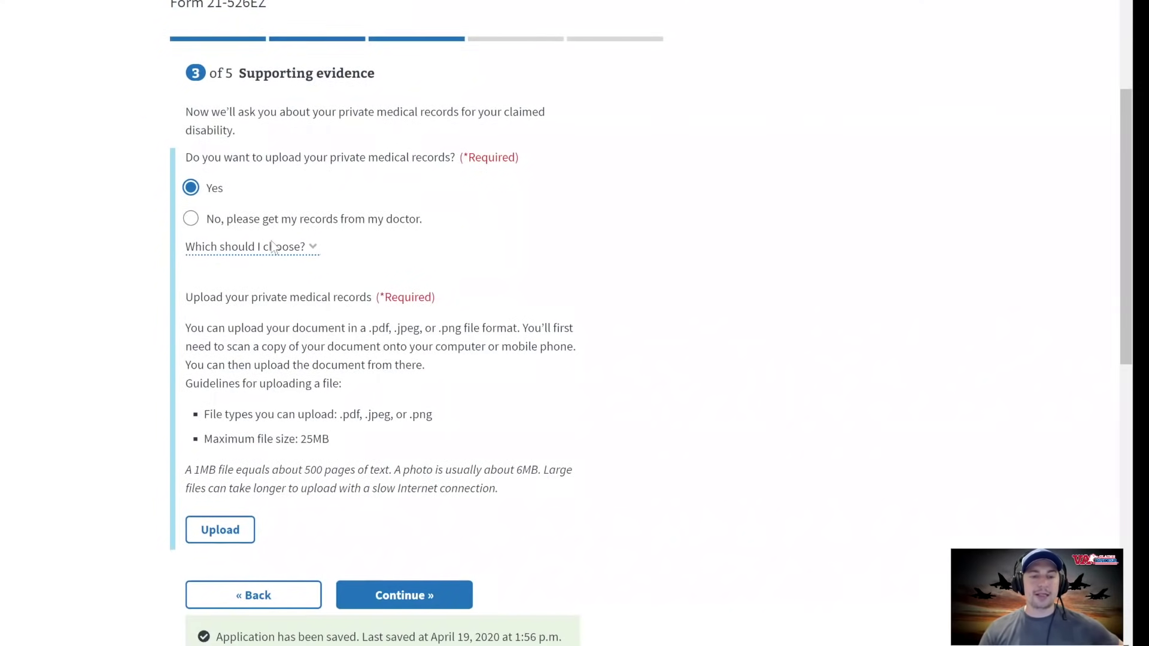
# Step: Review the upload requirements: allowed file types and the 25MB size limit
pyautogui.scroll(-1, 270, 249)
pyautogui.scroll(-3, 269, 251)
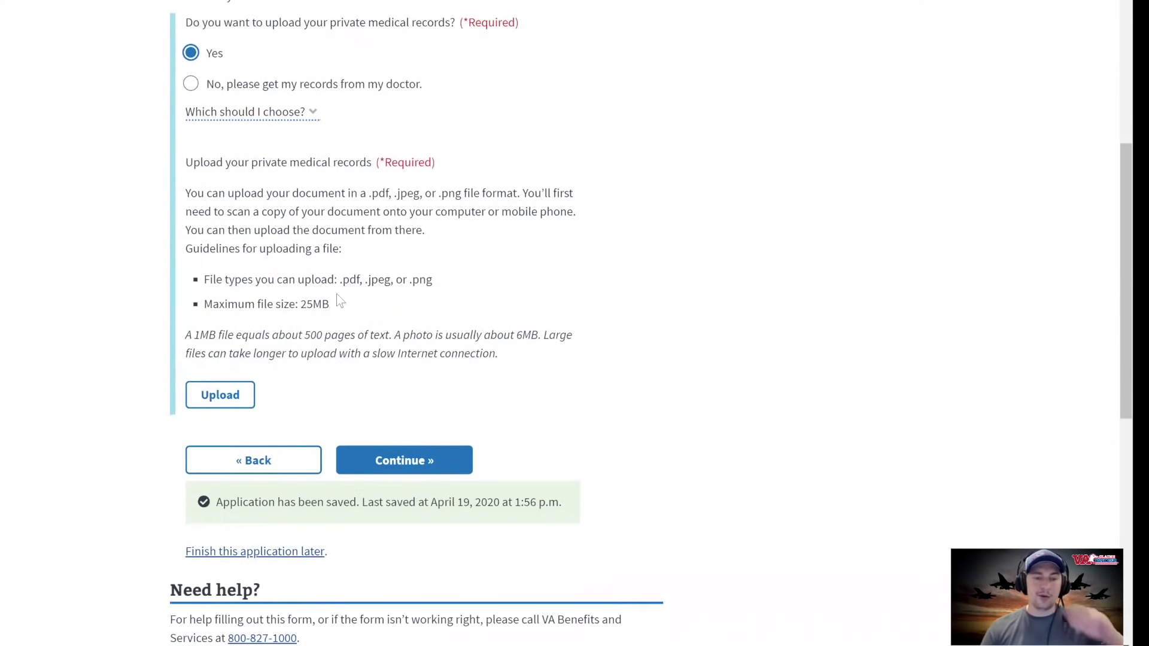
pyautogui.moveTo(341, 279); pyautogui.dragTo(437, 279)
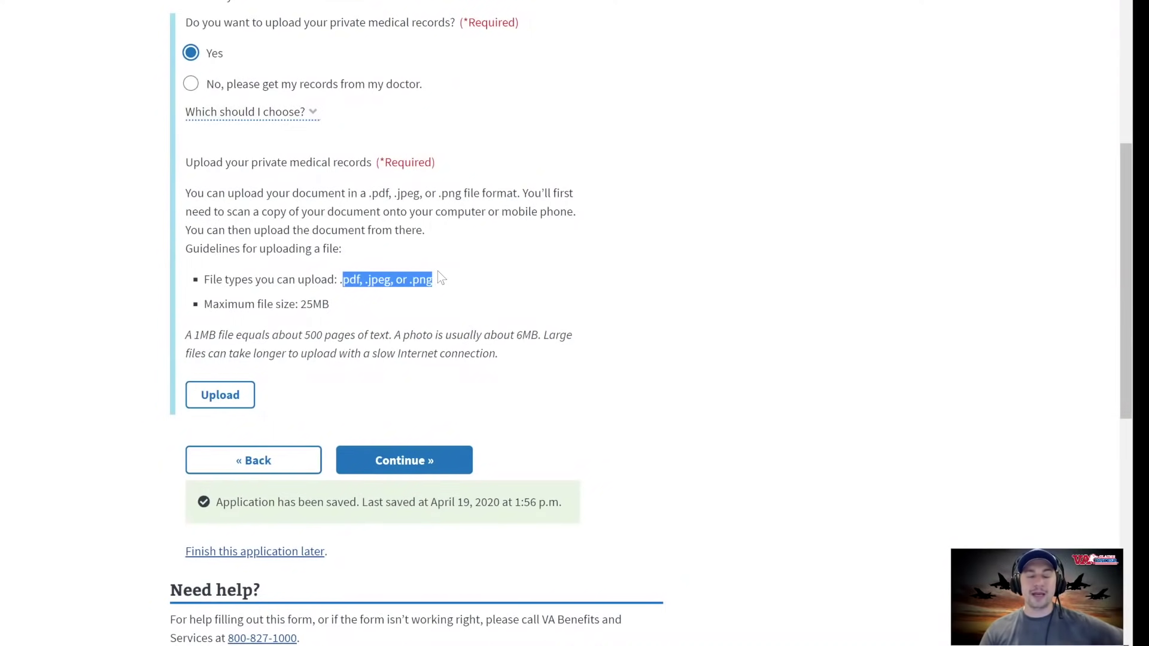
pyautogui.click(336, 318)
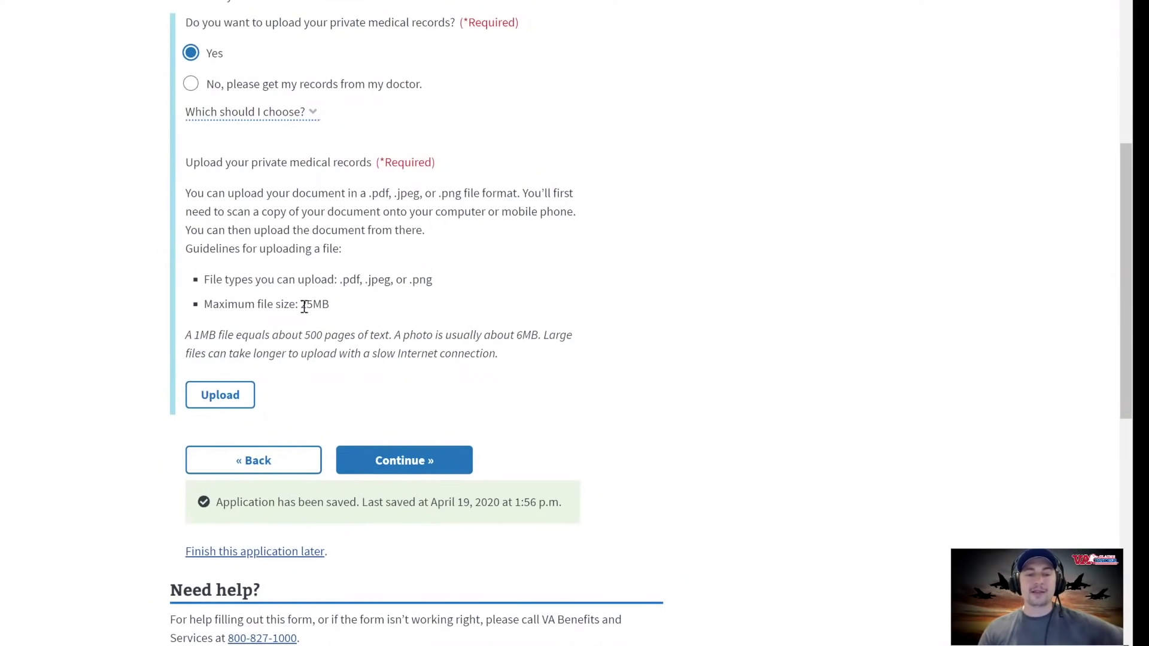
pyautogui.moveTo(302, 305); pyautogui.dragTo(344, 304)
pyautogui.click(593, 385)
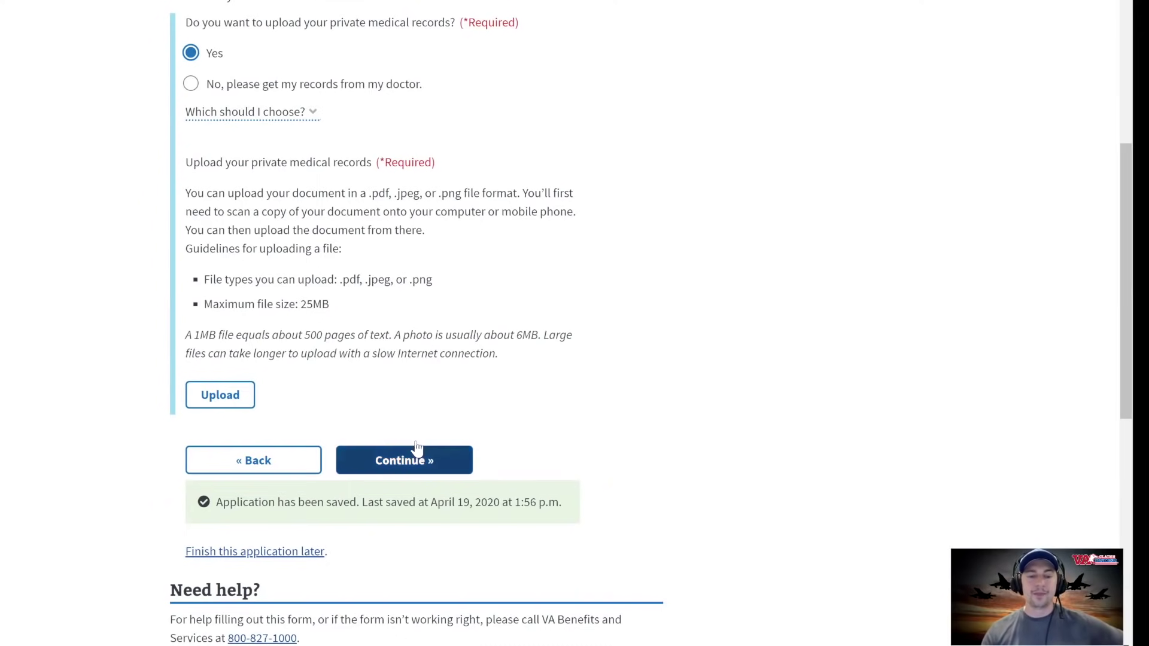
pyautogui.scroll(2, 429, 415)
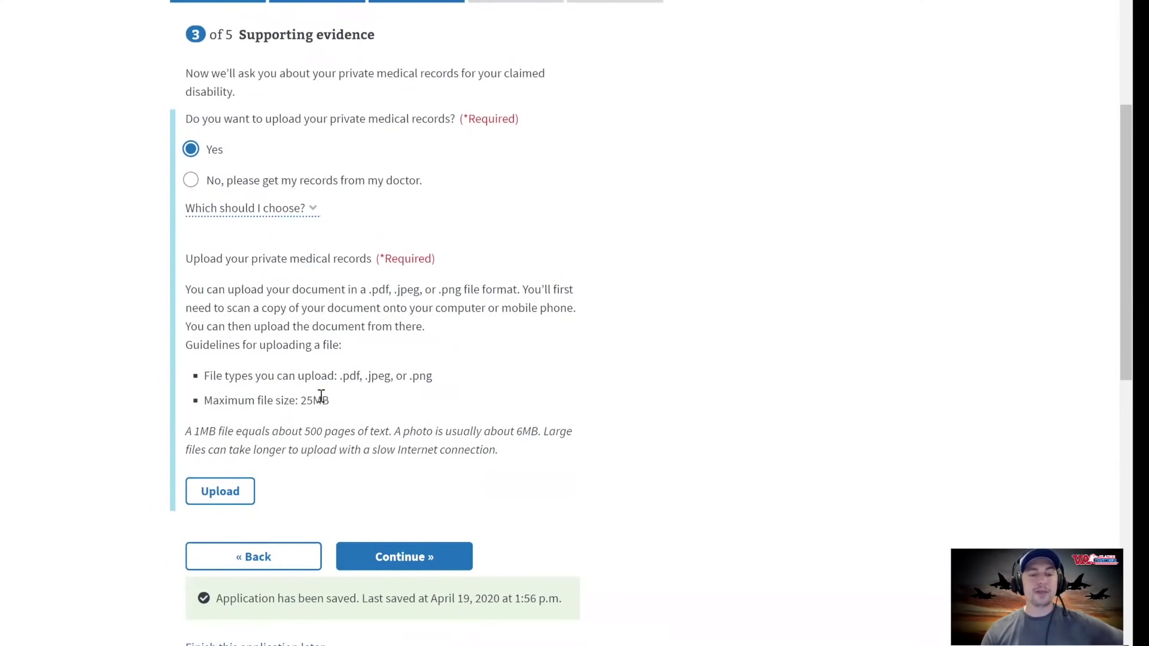
# Step: Browse Desktop files in the picker, cancel, and try continuing without a file attached
pyautogui.click(232, 496)
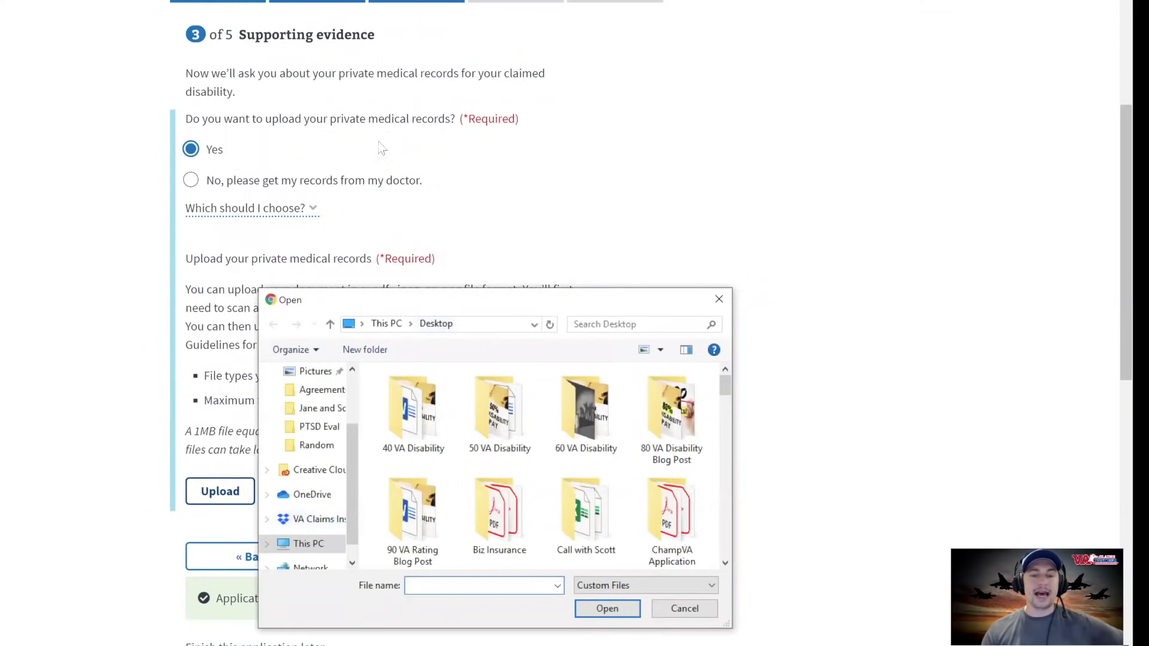
pyautogui.moveTo(294, 263); pyautogui.dragTo(291, 183)
pyautogui.click(259, 214)
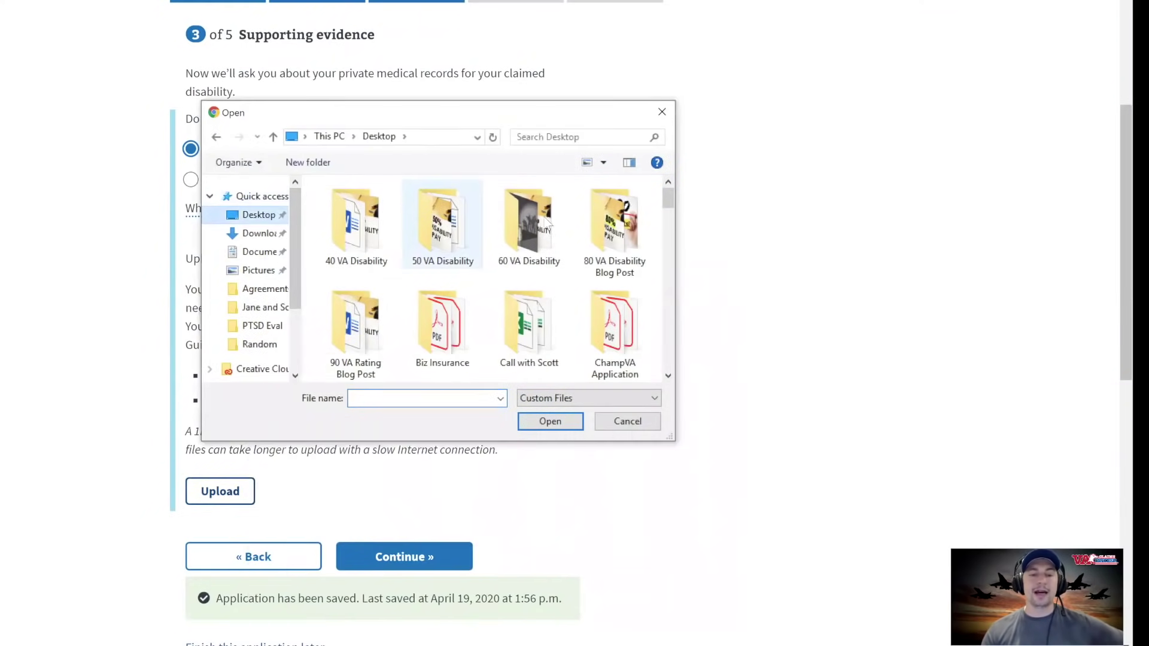
pyautogui.scroll(-2, 478, 203)
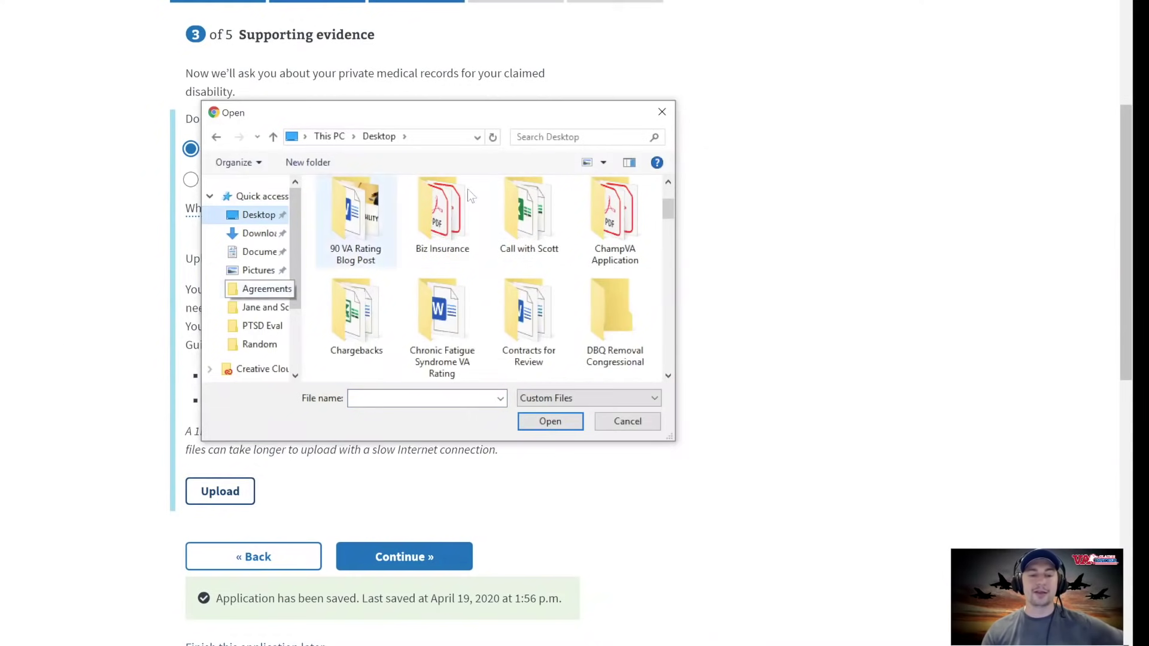
pyautogui.click(662, 111)
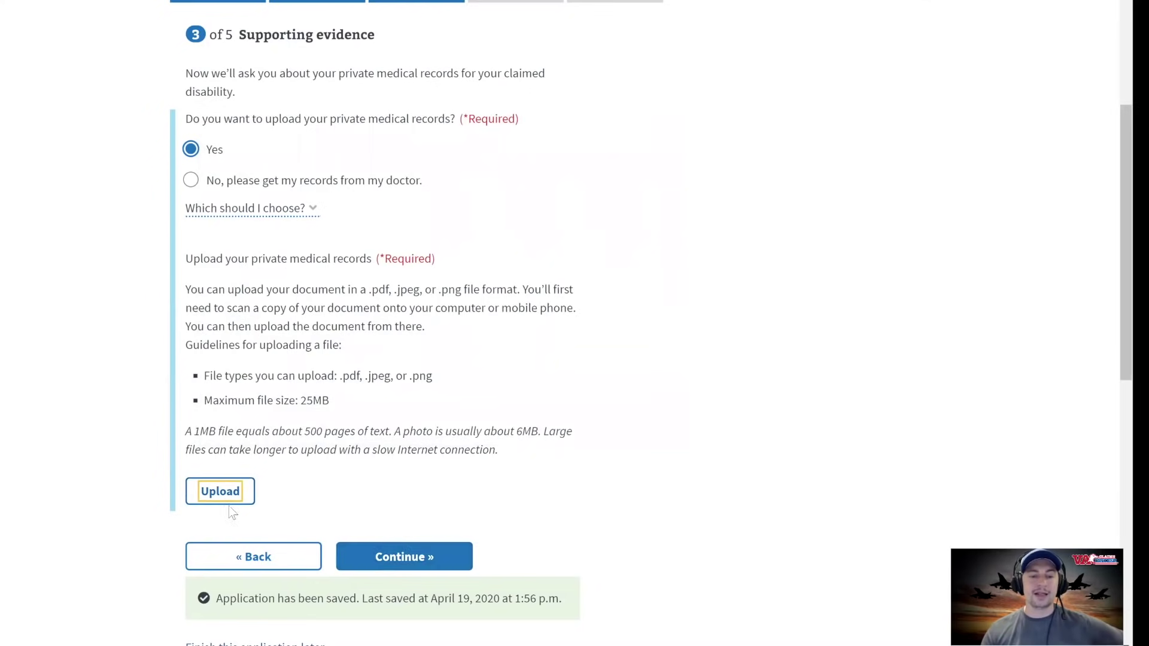
pyautogui.click(442, 558)
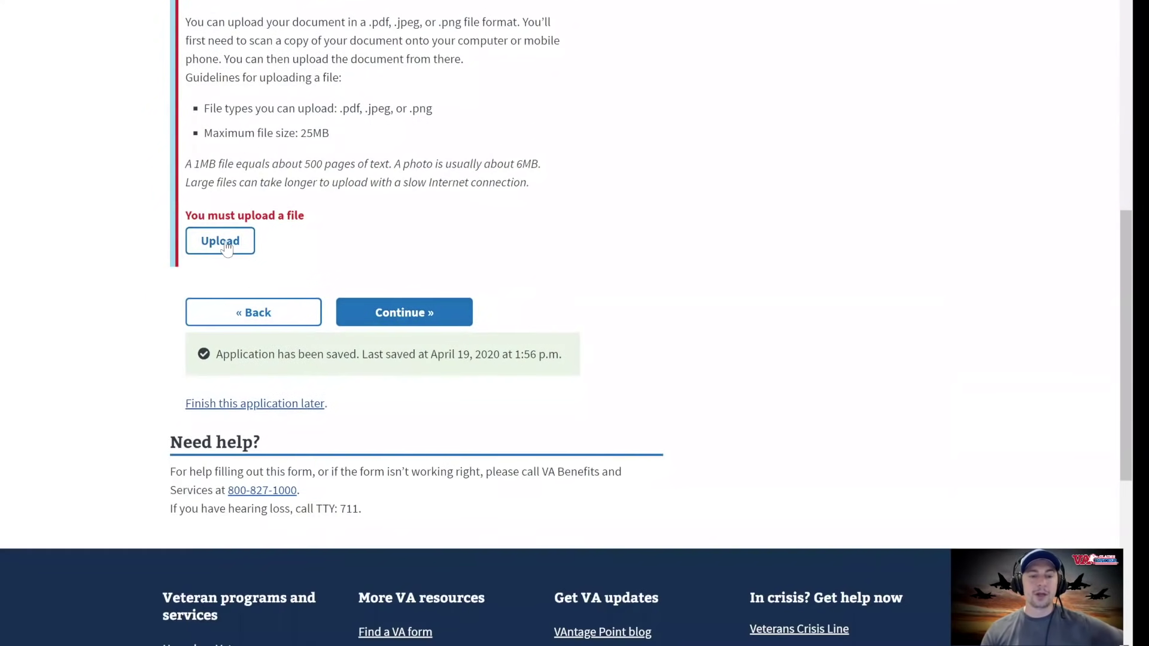
# Step: Upload VA Benefits and VA Healthcare Statistics.png as a private medical record with document type Other
pyautogui.click(225, 245)
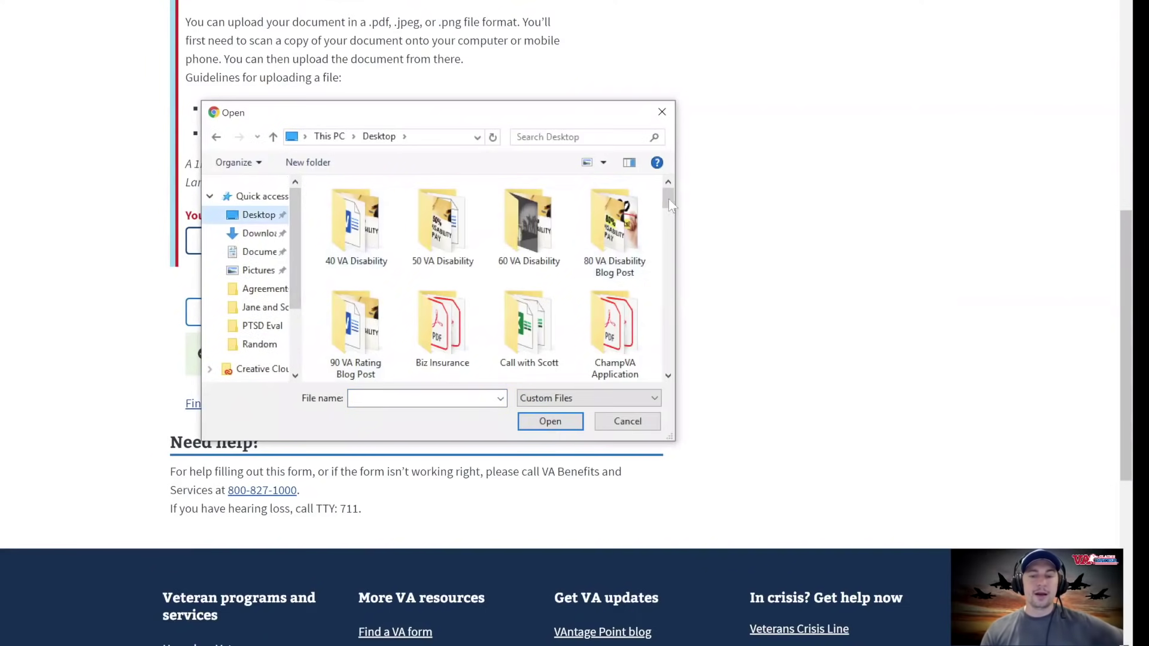
pyautogui.moveTo(669, 199); pyautogui.dragTo(672, 366)
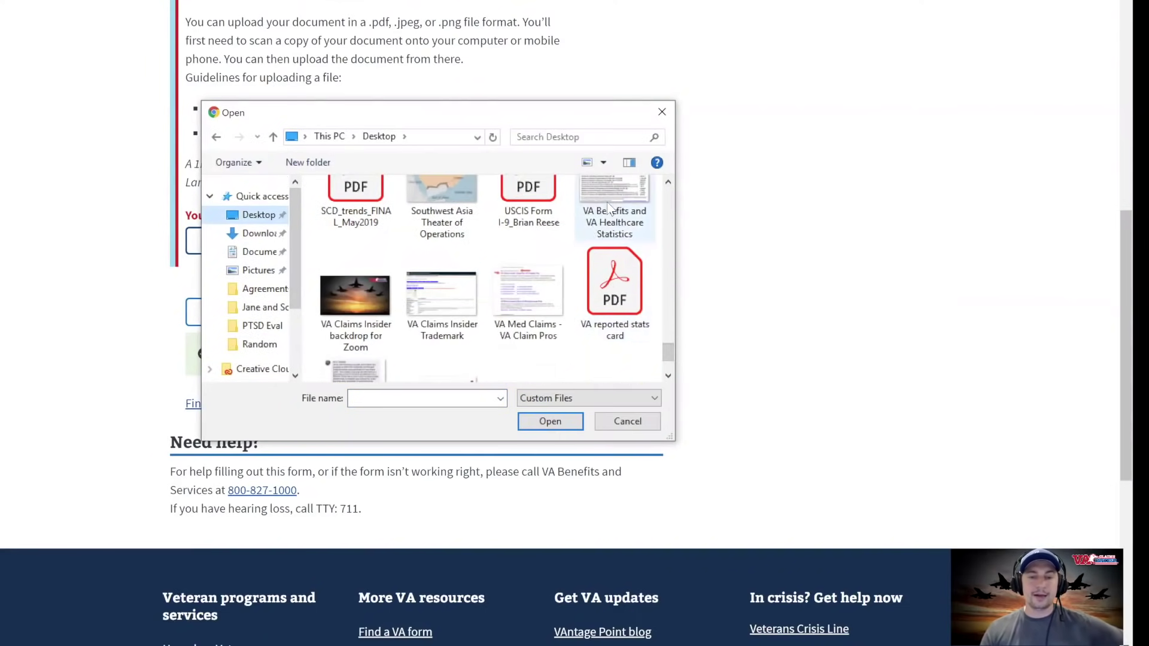
pyautogui.doubleClick(607, 202)
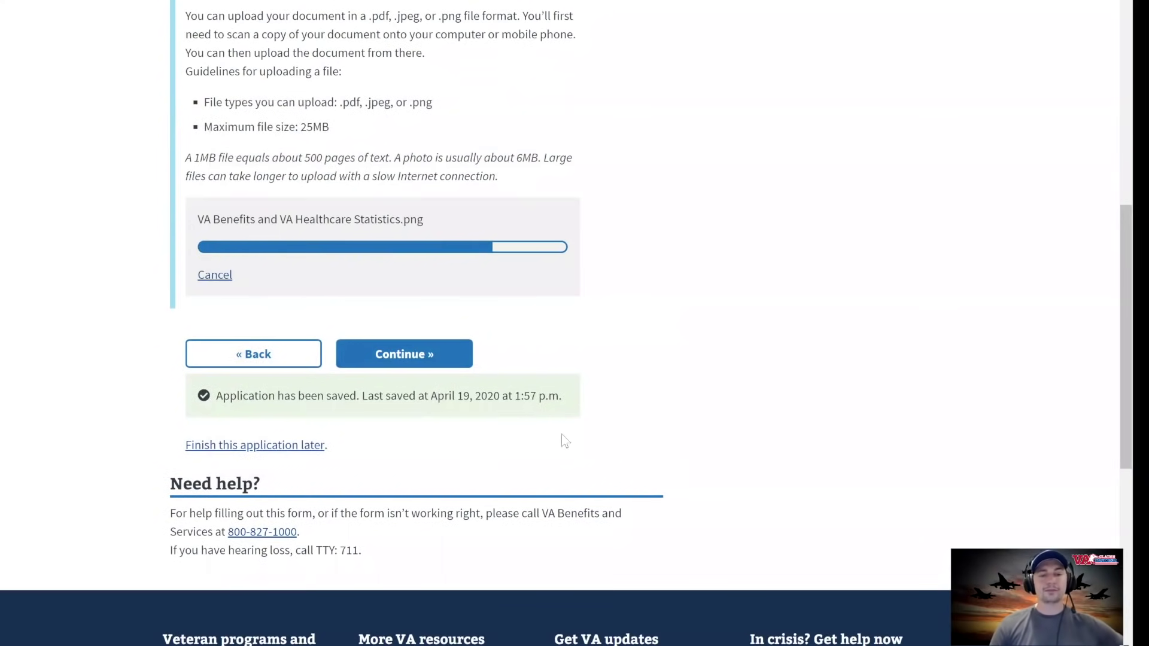
pyautogui.click(443, 324)
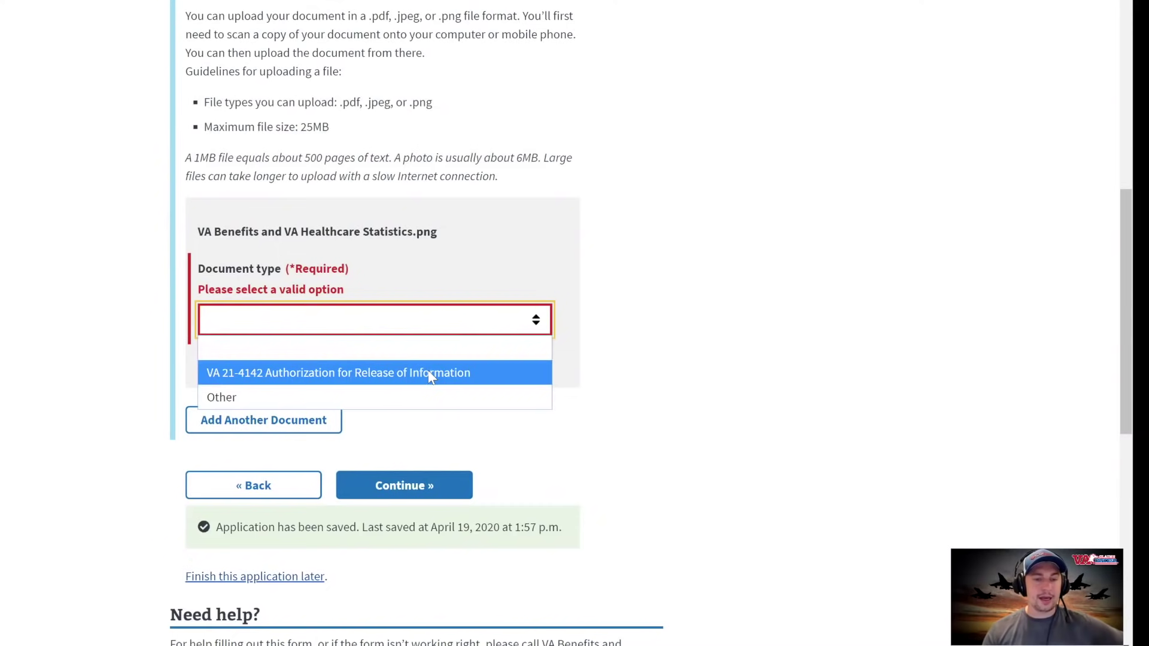
pyautogui.click(427, 393)
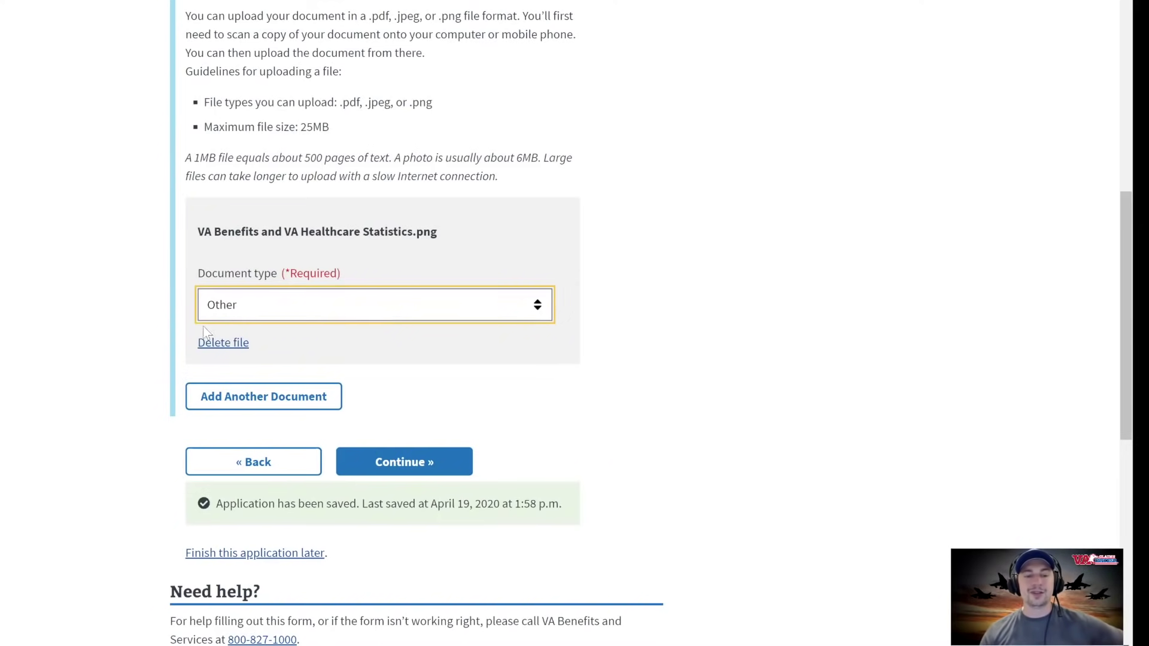
pyautogui.scroll(1, 269, 371)
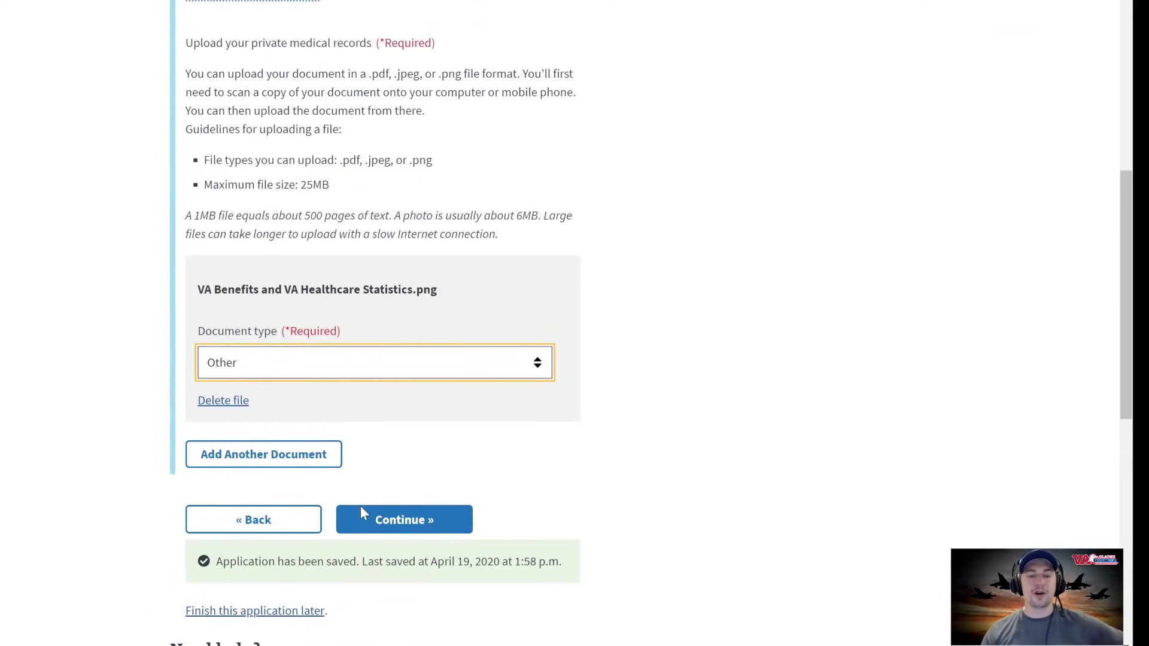
pyautogui.click(405, 520)
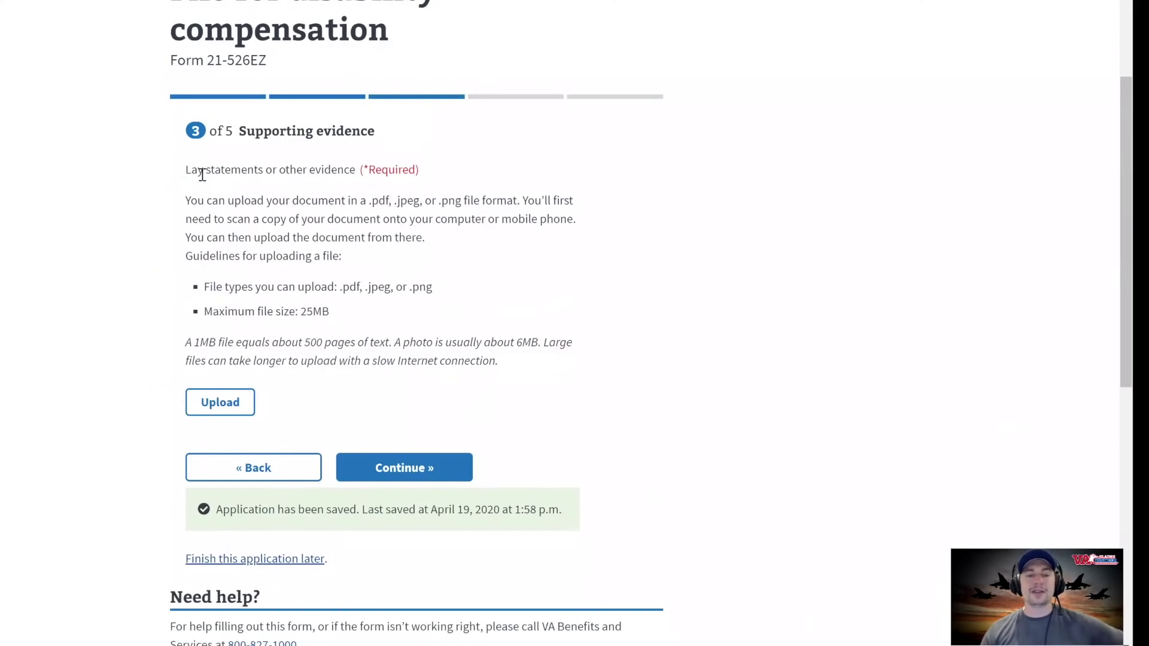
# Step: Upload Poll About WHY Veterans are Underrated.png as a lay statement typed Other Correspondence
pyautogui.moveTo(202, 174); pyautogui.dragTo(354, 170)
pyautogui.click(220, 403)
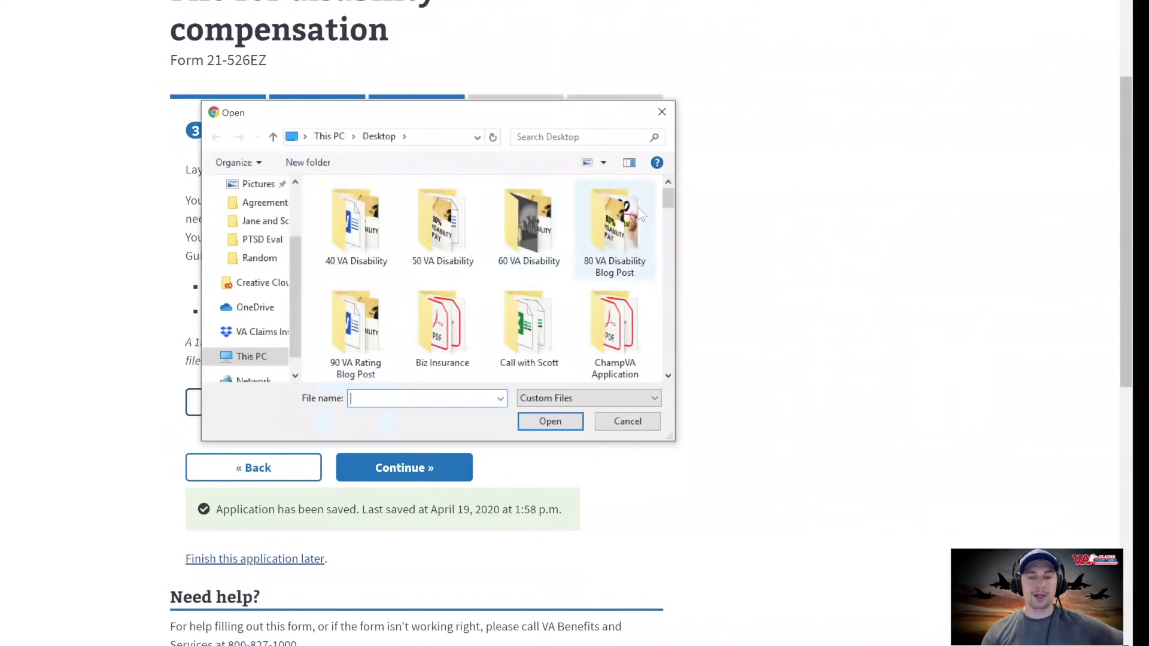
pyautogui.moveTo(669, 198); pyautogui.dragTo(669, 333)
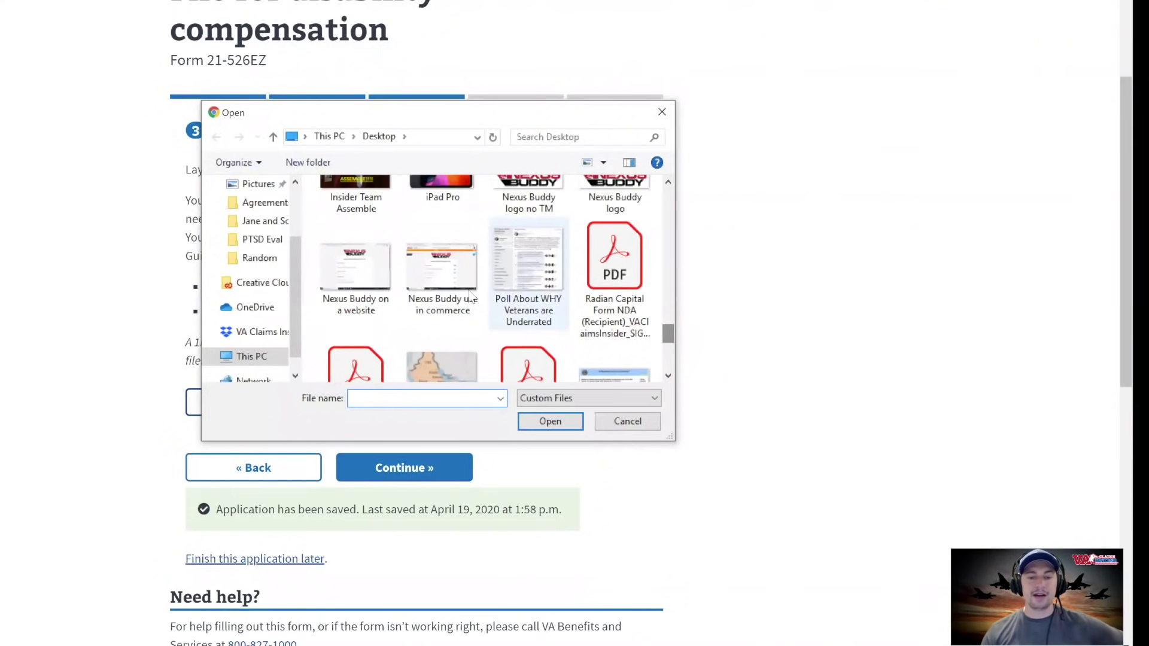
pyautogui.doubleClick(518, 276)
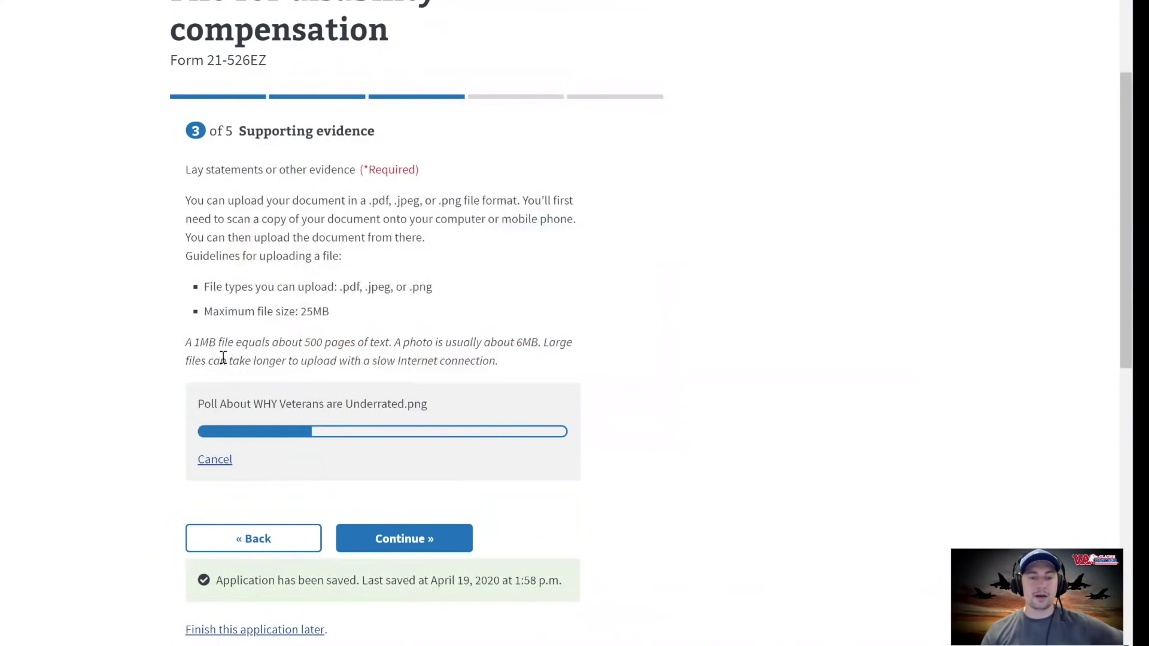
pyautogui.scroll(-2, 416, 455)
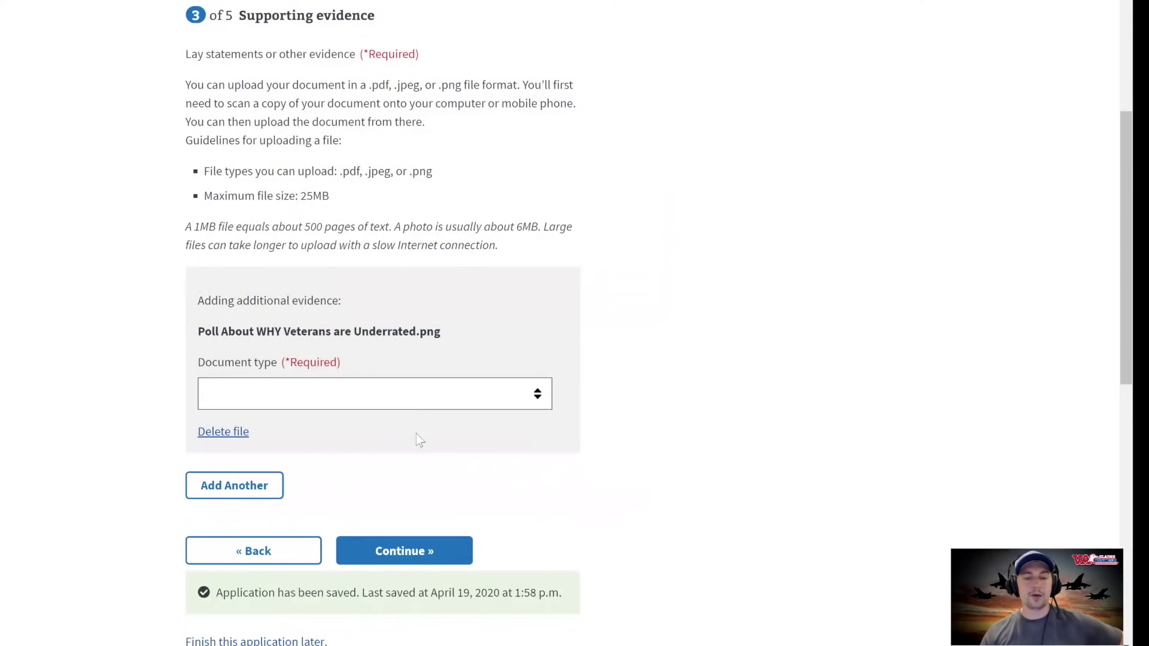
pyautogui.click(417, 392)
pyautogui.scroll(1, 401, 179)
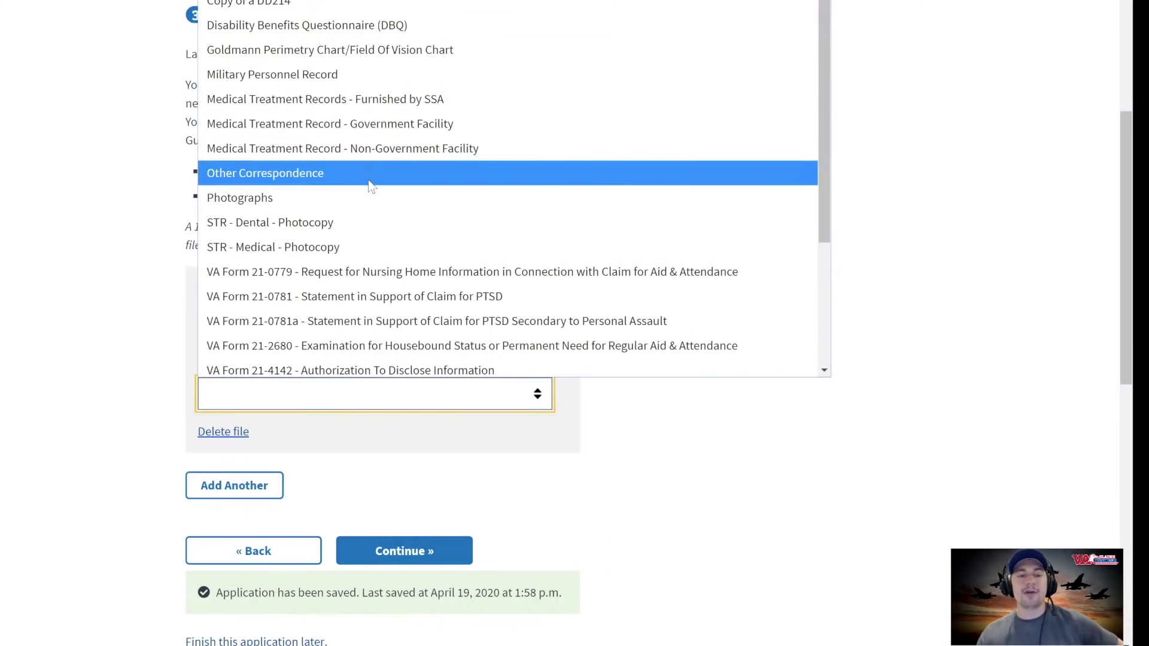
pyautogui.scroll(-3, 366, 185)
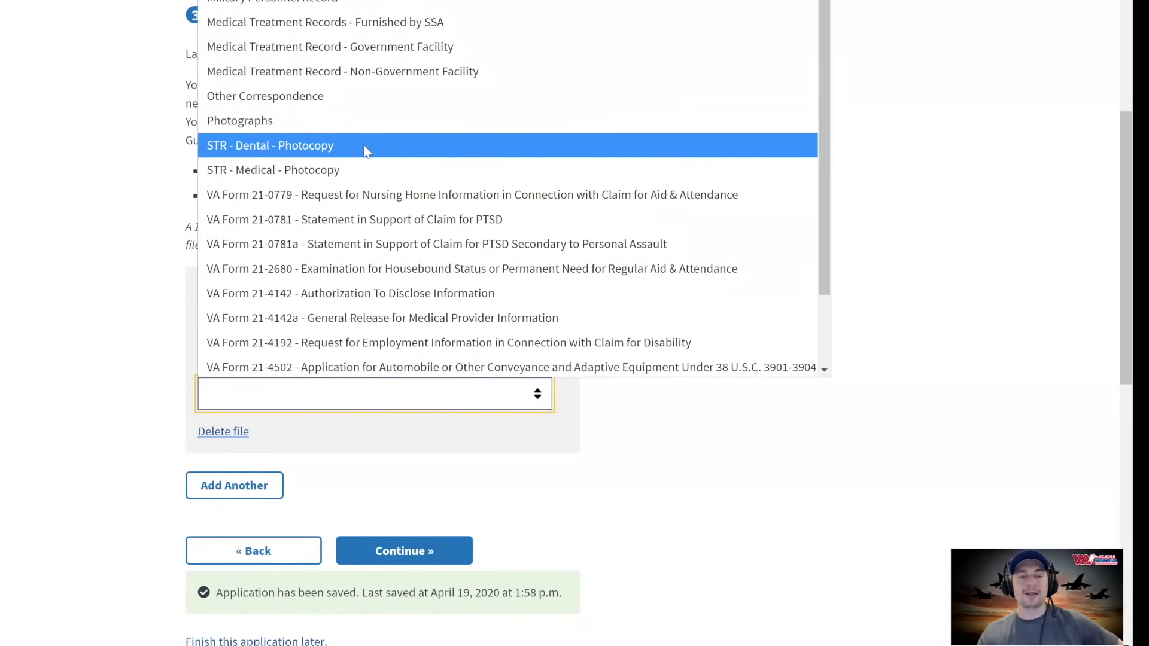
pyautogui.scroll(-3, 365, 166)
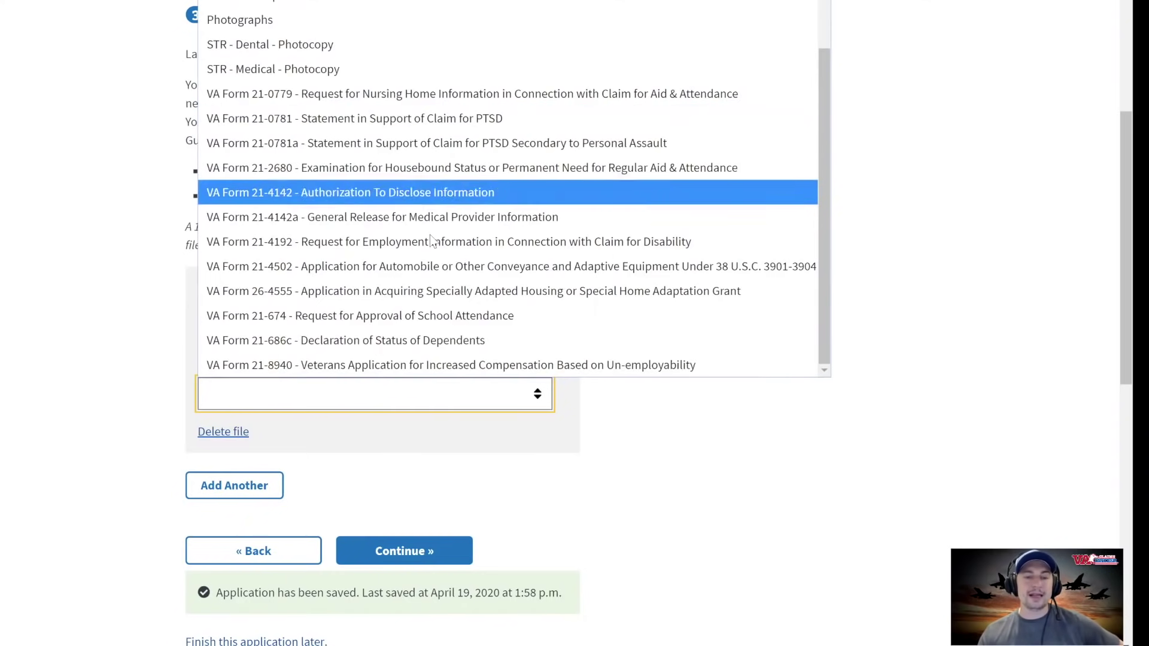
pyautogui.scroll(3, 404, 365)
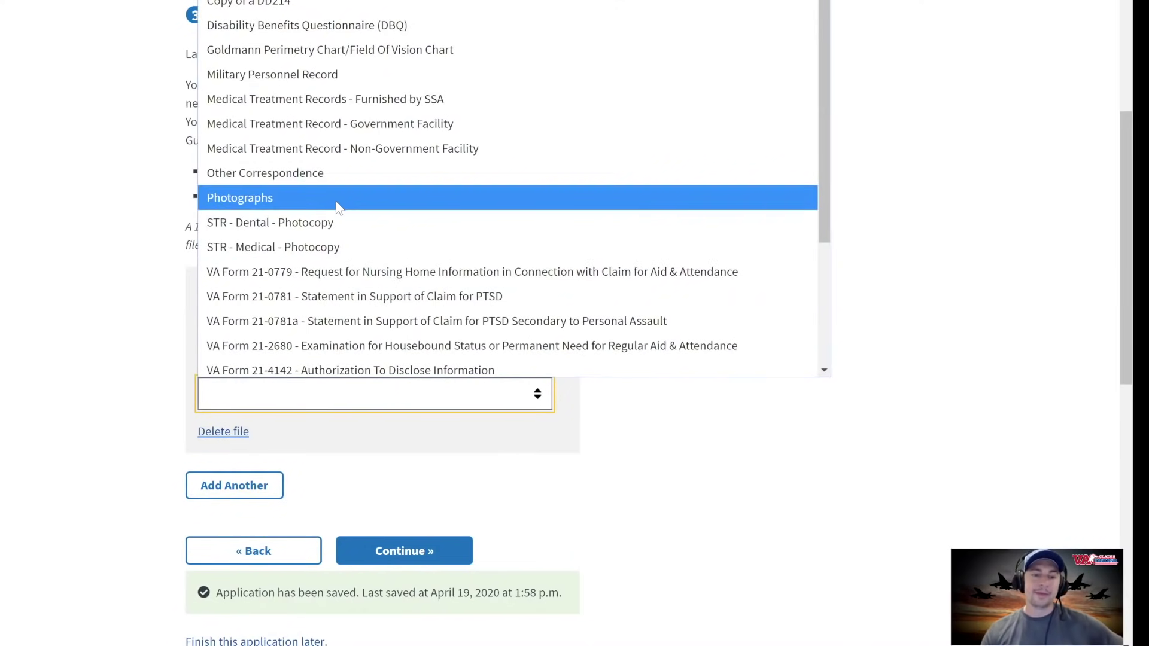
pyautogui.click(334, 174)
pyautogui.scroll(-1, 326, 243)
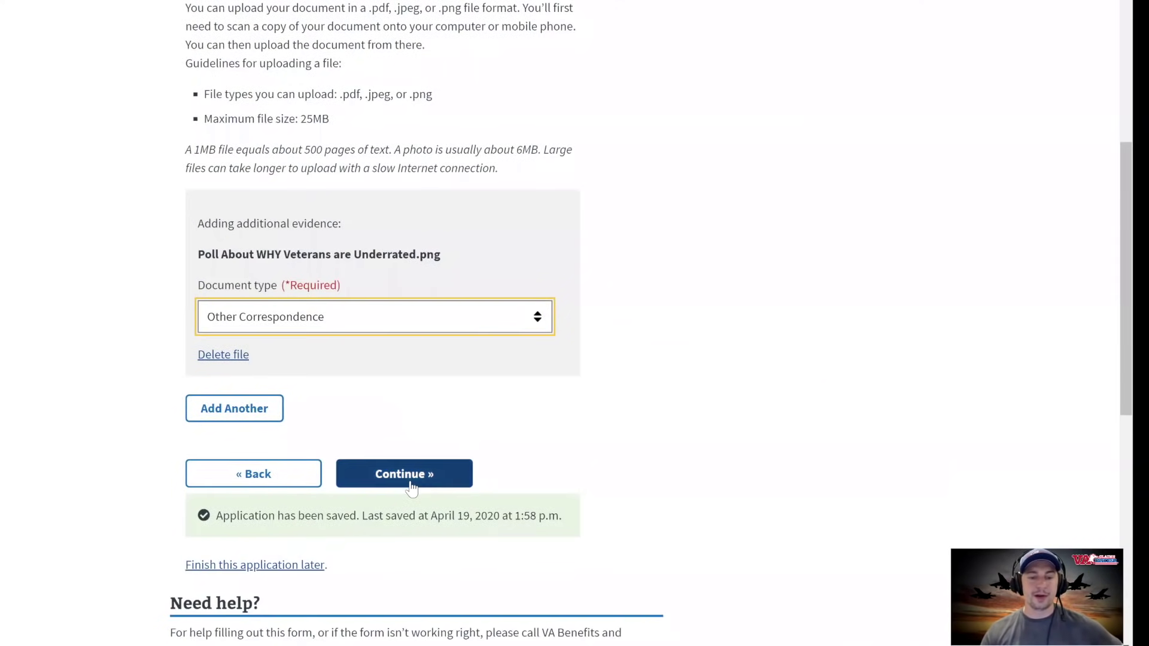
pyautogui.click(412, 474)
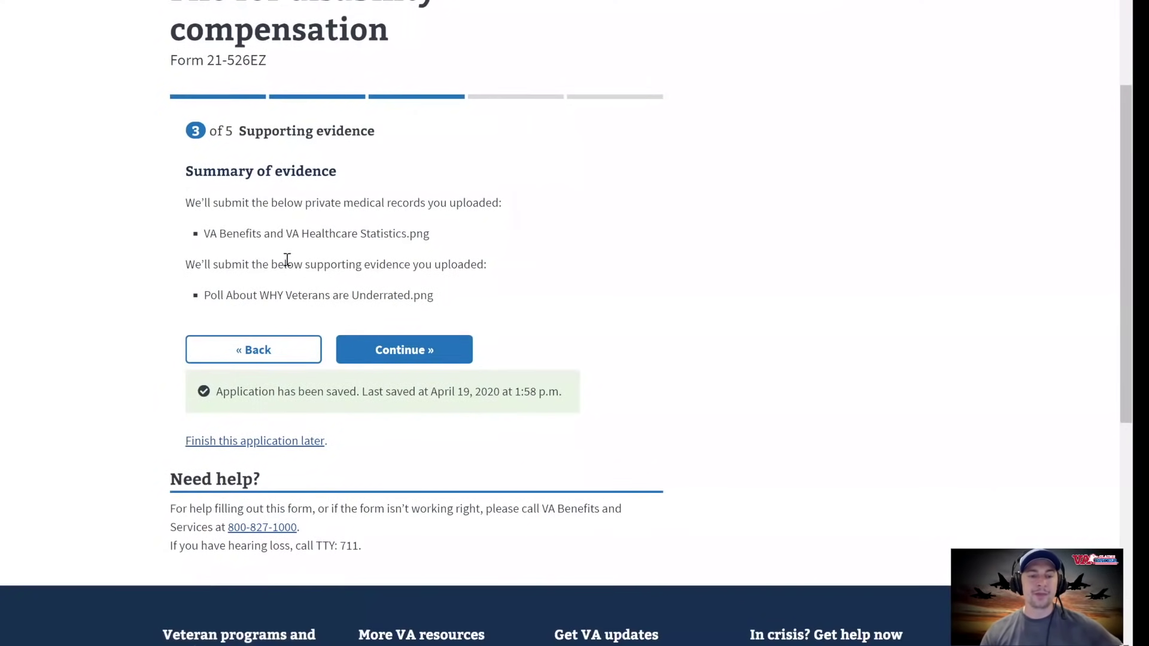
# Step: Check that both uploaded .png files appear on the Summary of evidence page
pyautogui.moveTo(220, 234); pyautogui.dragTo(417, 230)
pyautogui.click(468, 236)
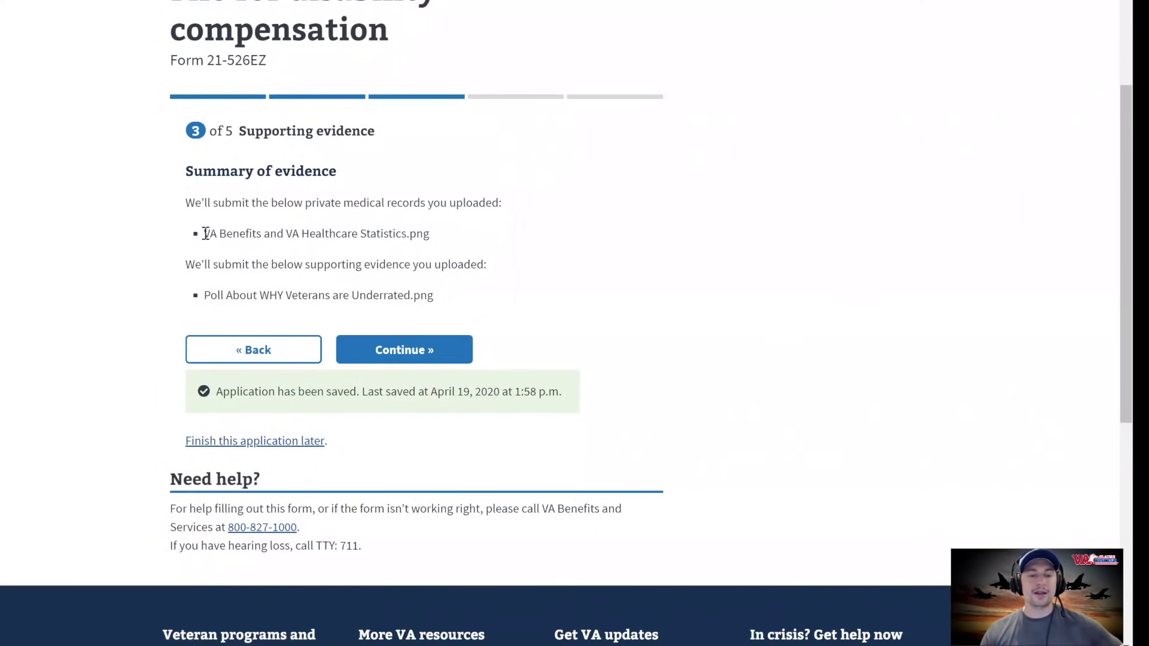
pyautogui.moveTo(204, 234); pyautogui.dragTo(358, 234)
pyautogui.tripleClick(446, 235)
pyautogui.moveTo(202, 307); pyautogui.dragTo(473, 296)
pyautogui.click(484, 298)
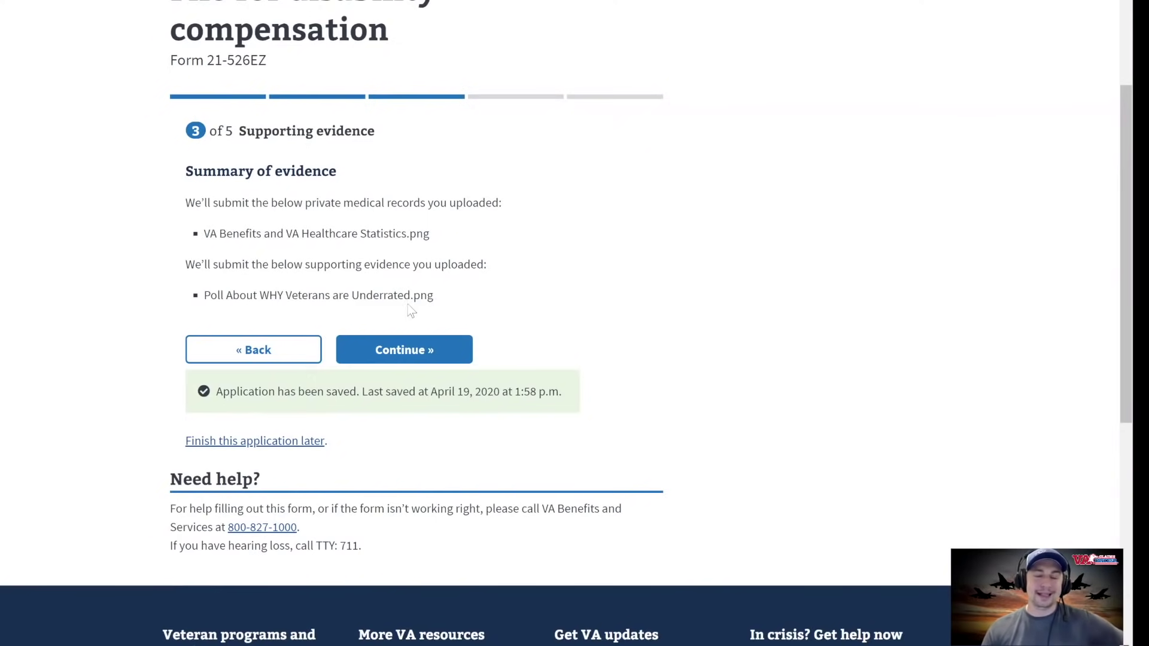
pyautogui.scroll(1, 476, 288)
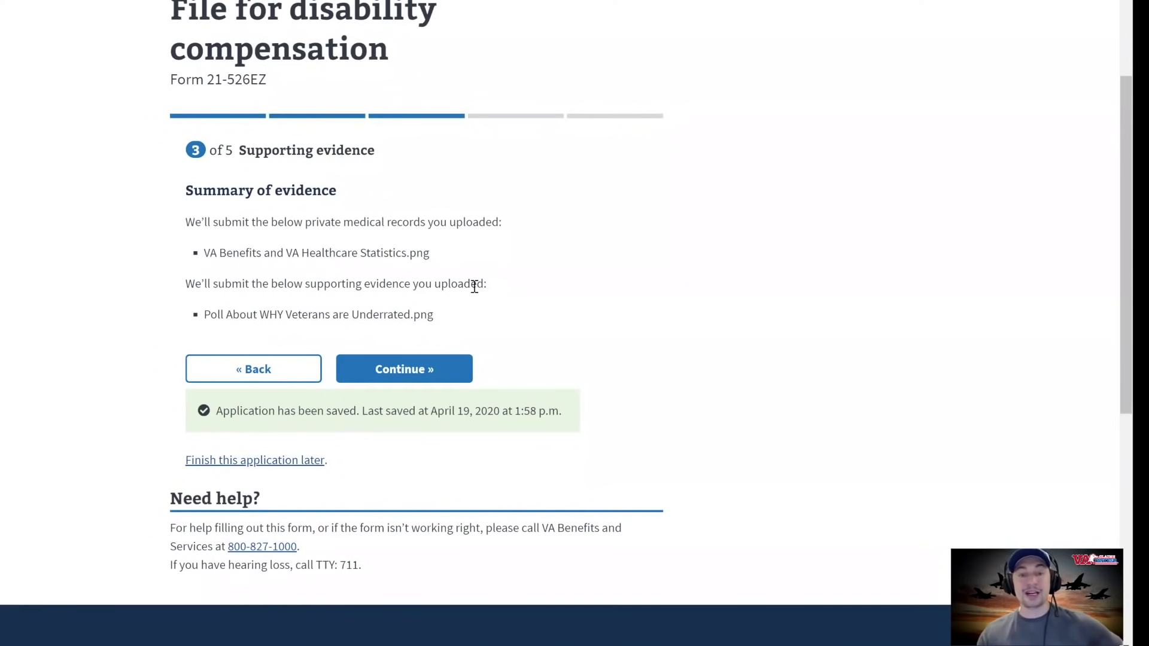
# Step: Accept the evidence summary and read the claim exam introduction
pyautogui.click(421, 375)
pyautogui.scroll(-1, 596, 377)
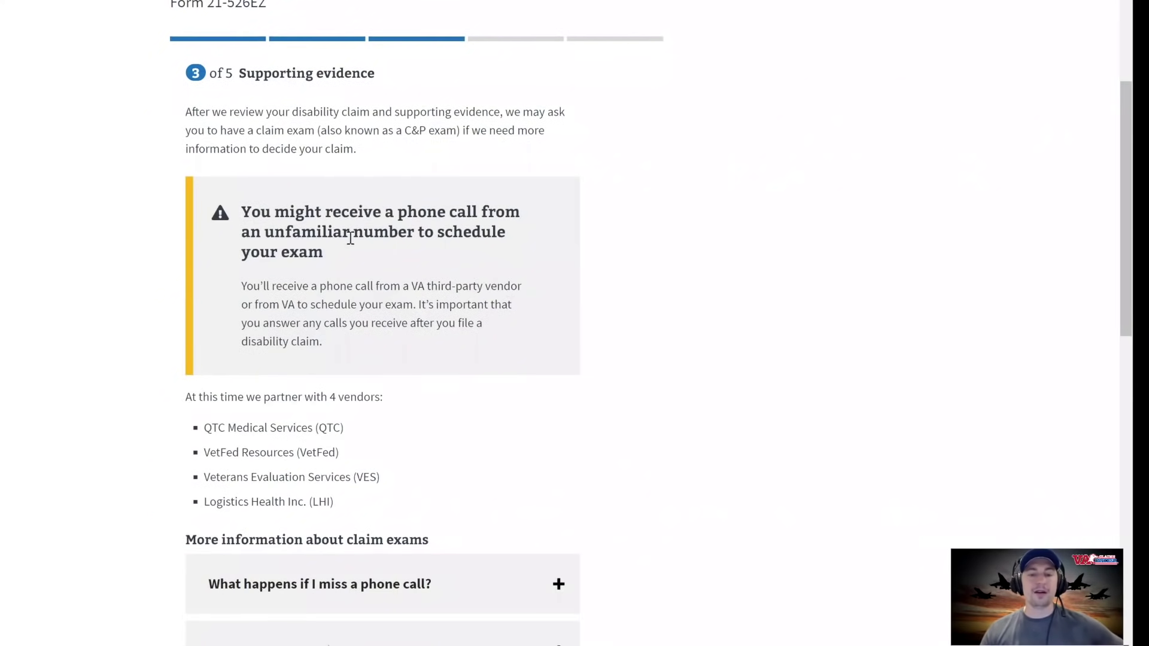
pyautogui.moveTo(186, 114); pyautogui.dragTo(367, 155)
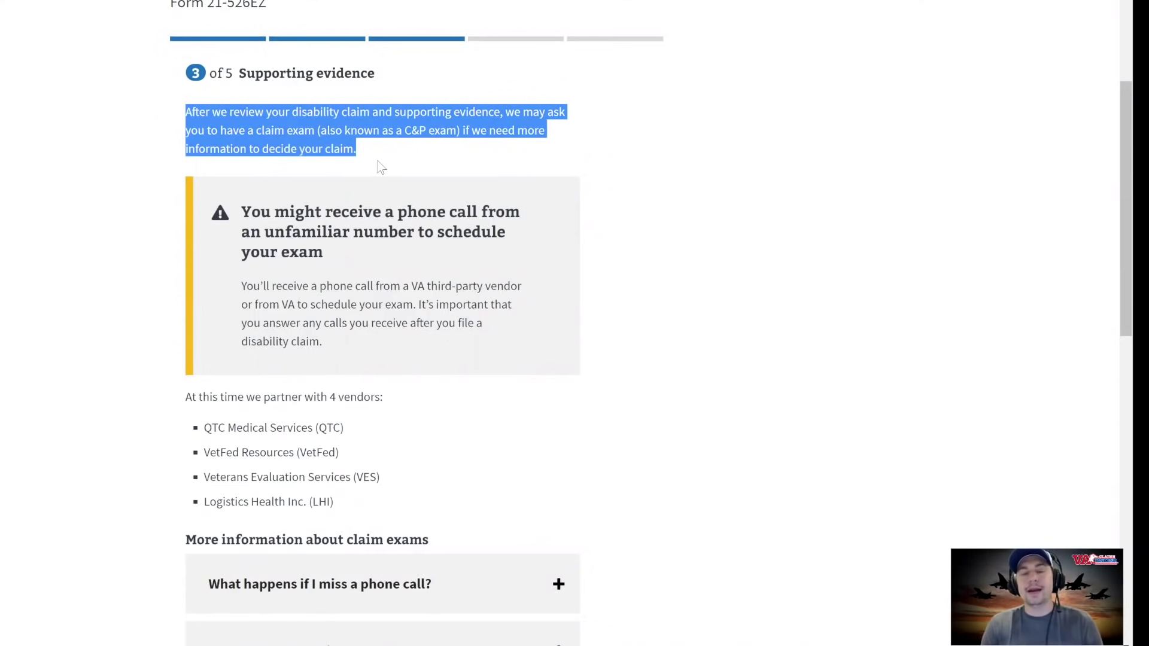
pyautogui.scroll(1, 381, 167)
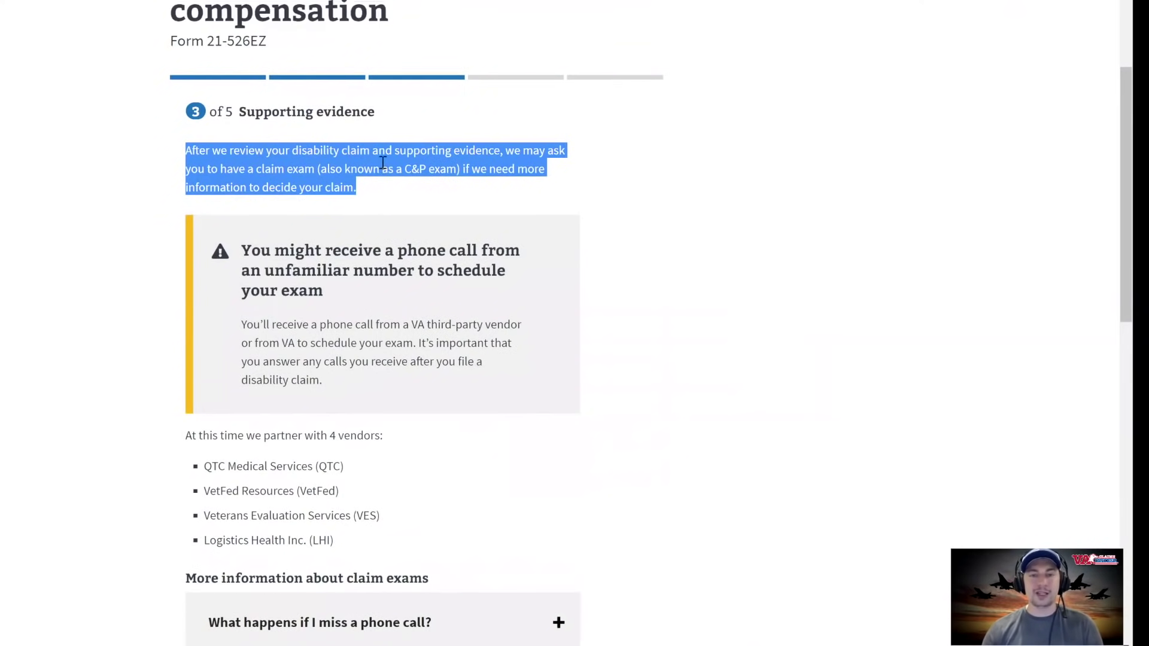
pyautogui.click(549, 189)
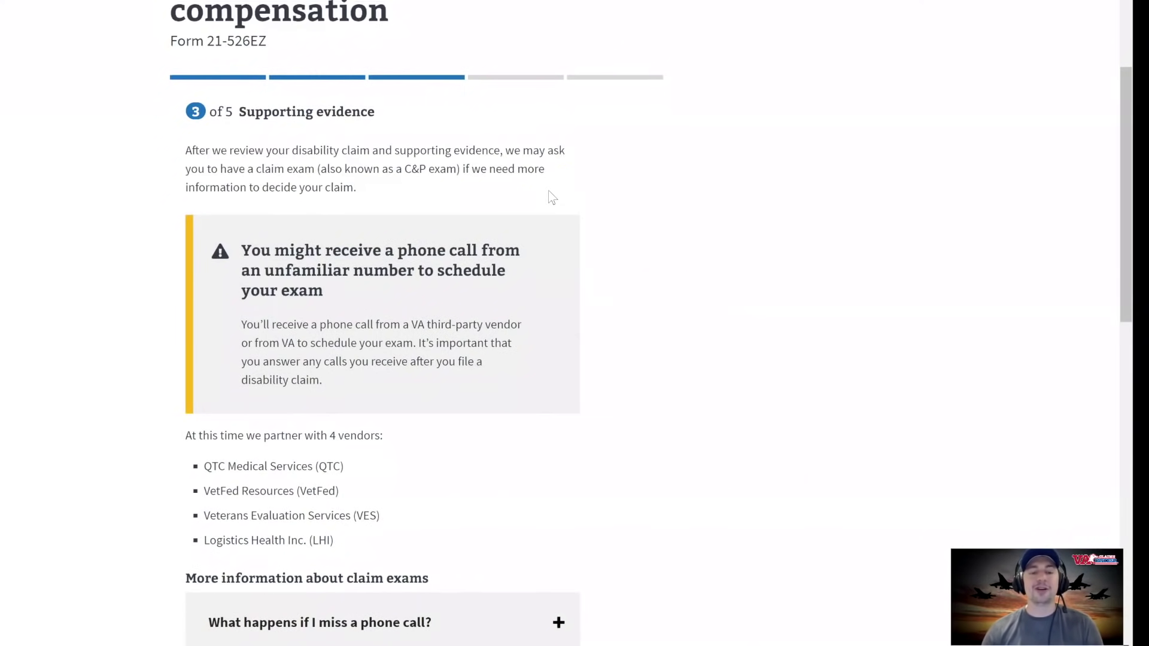
pyautogui.scroll(-1, 548, 191)
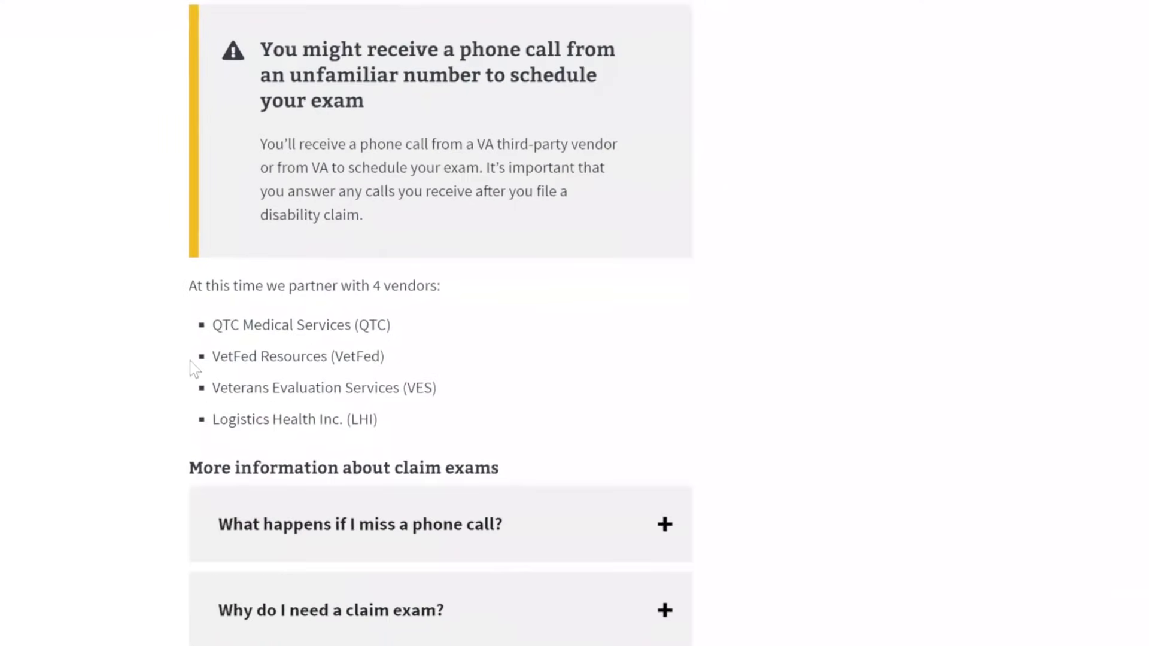
# Step: Review the four exam vendors: QTC, VetFed Resources, Veterans Evaluation Services, Logistics Health Inc
pyautogui.moveTo(182, 276)
pyautogui.mouseDown()
pyautogui.moveTo(470, 390)
pyautogui.moveTo(381, 446)
pyautogui.mouseUp()
pyautogui.click(382, 452)
pyautogui.moveTo(220, 319); pyautogui.dragTo(425, 320)
pyautogui.moveTo(229, 356); pyautogui.dragTo(427, 357)
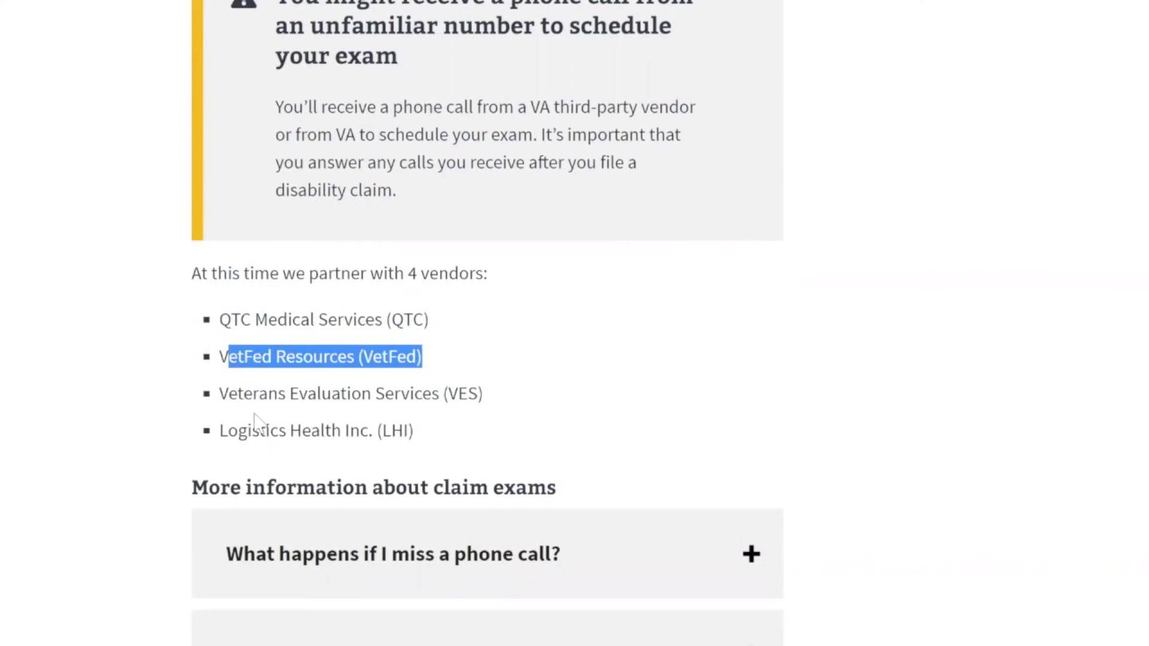
pyautogui.moveTo(228, 394); pyautogui.dragTo(572, 405)
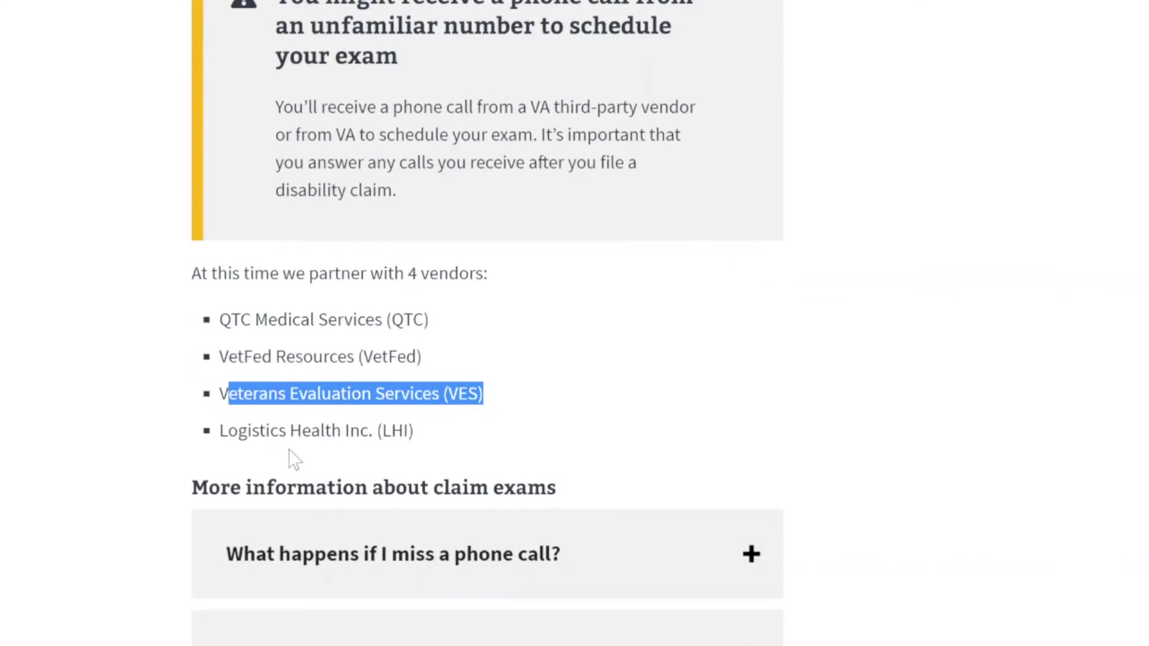
pyautogui.moveTo(222, 430); pyautogui.dragTo(483, 436)
pyautogui.click(484, 436)
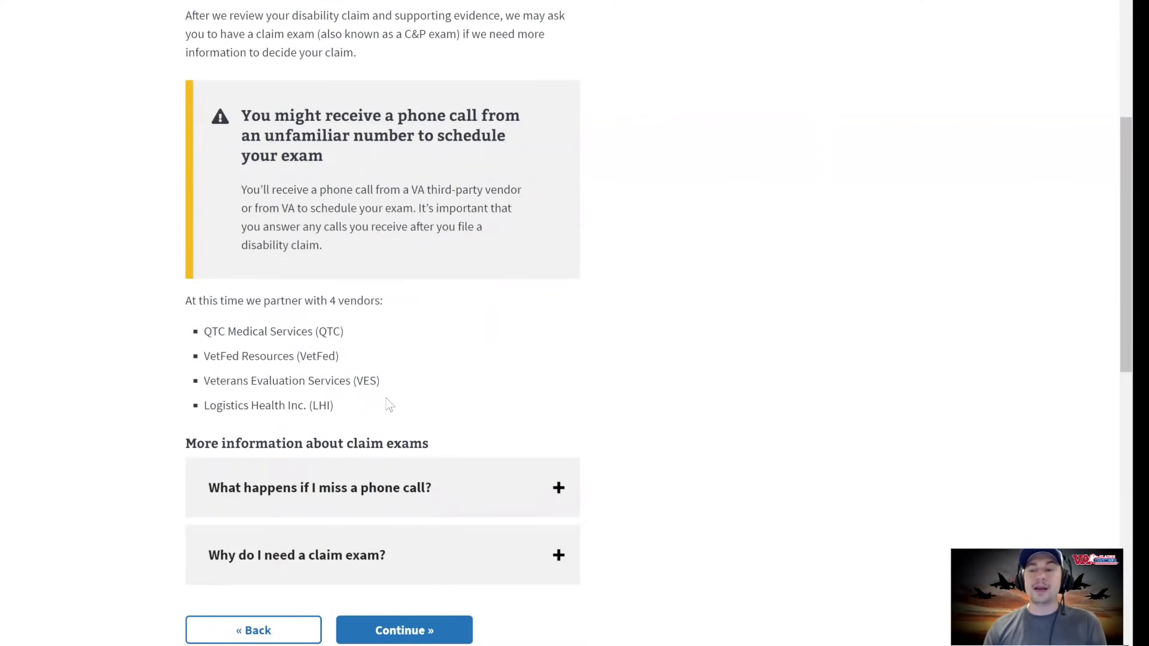
pyautogui.scroll(6, 1108, 239)
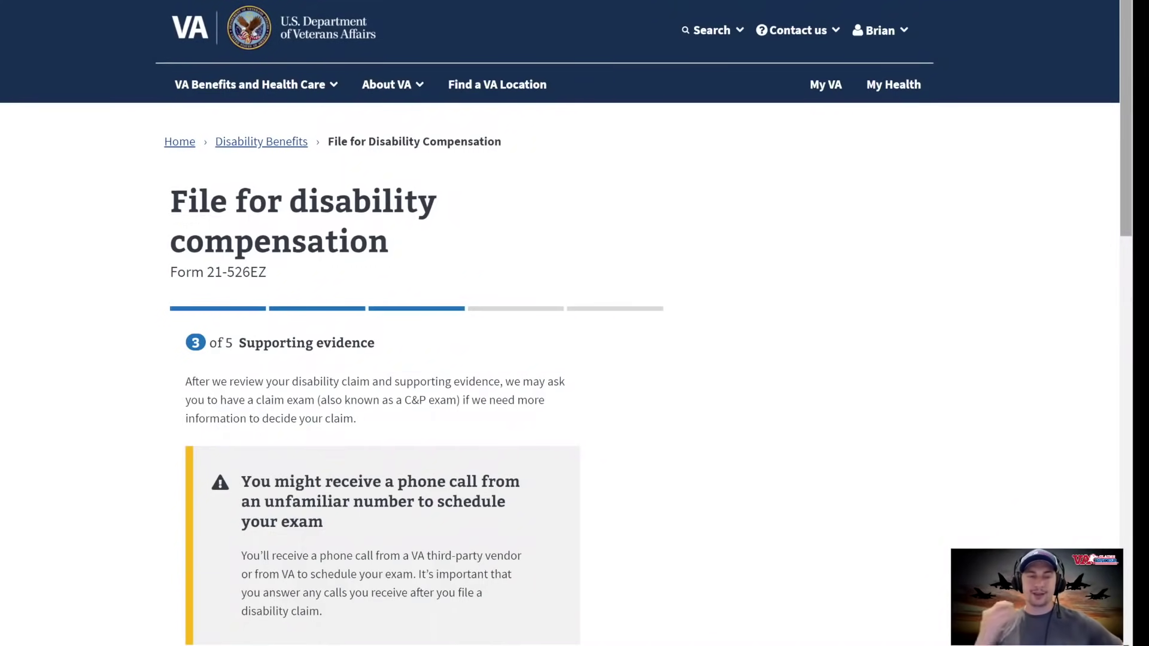
pyautogui.scroll(-7, 727, 346)
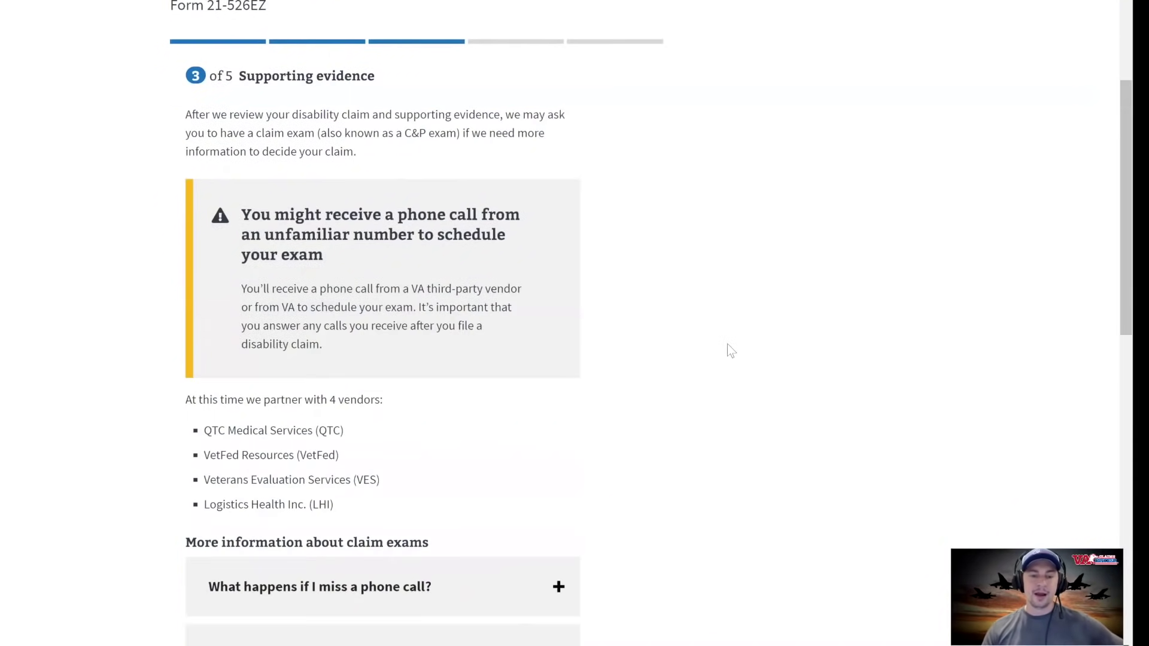
# Step: Advance into step 4, Additional information, and scroll through the contact and payment account pages
pyautogui.click(429, 521)
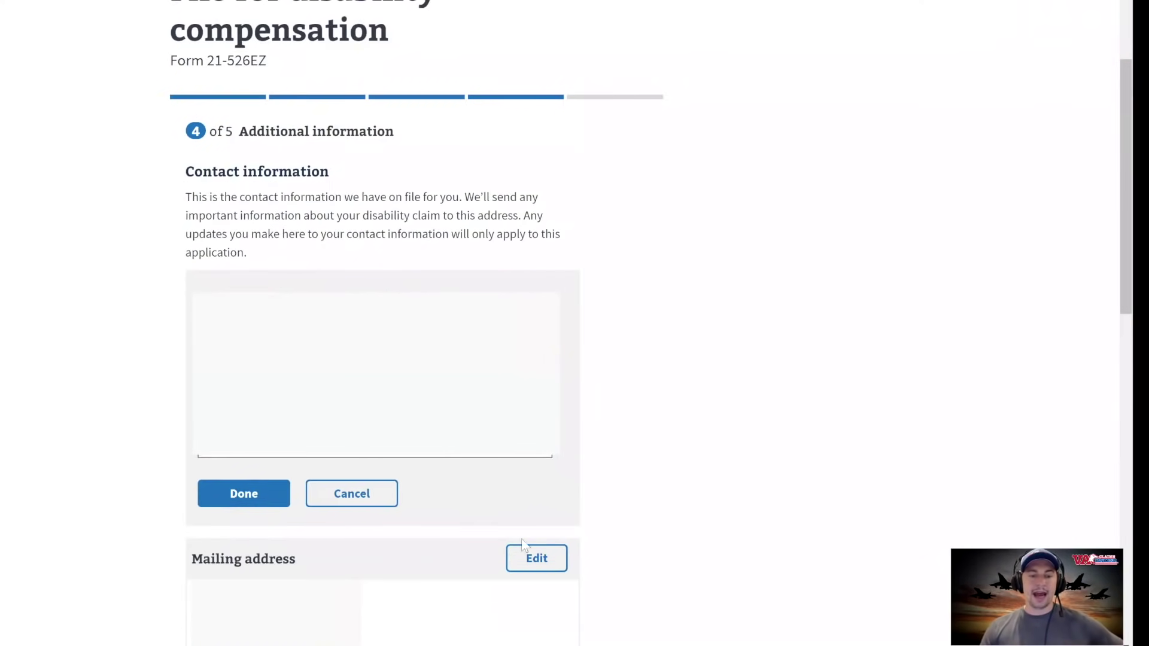
pyautogui.click(557, 559)
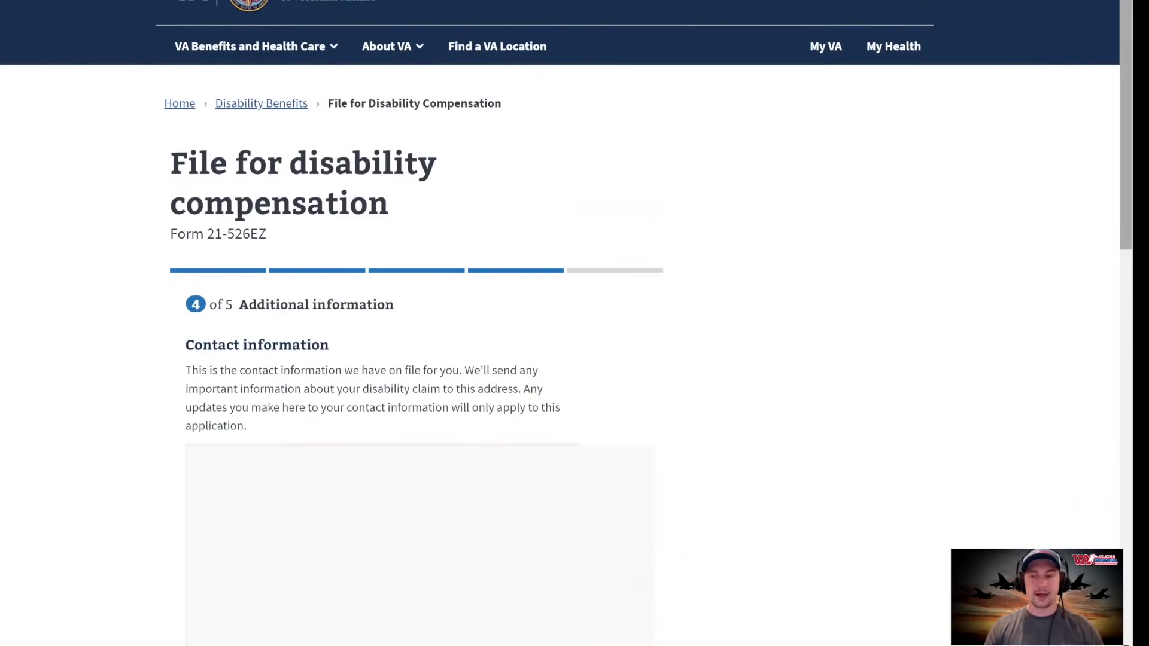
pyautogui.scroll(-15, 402, 323)
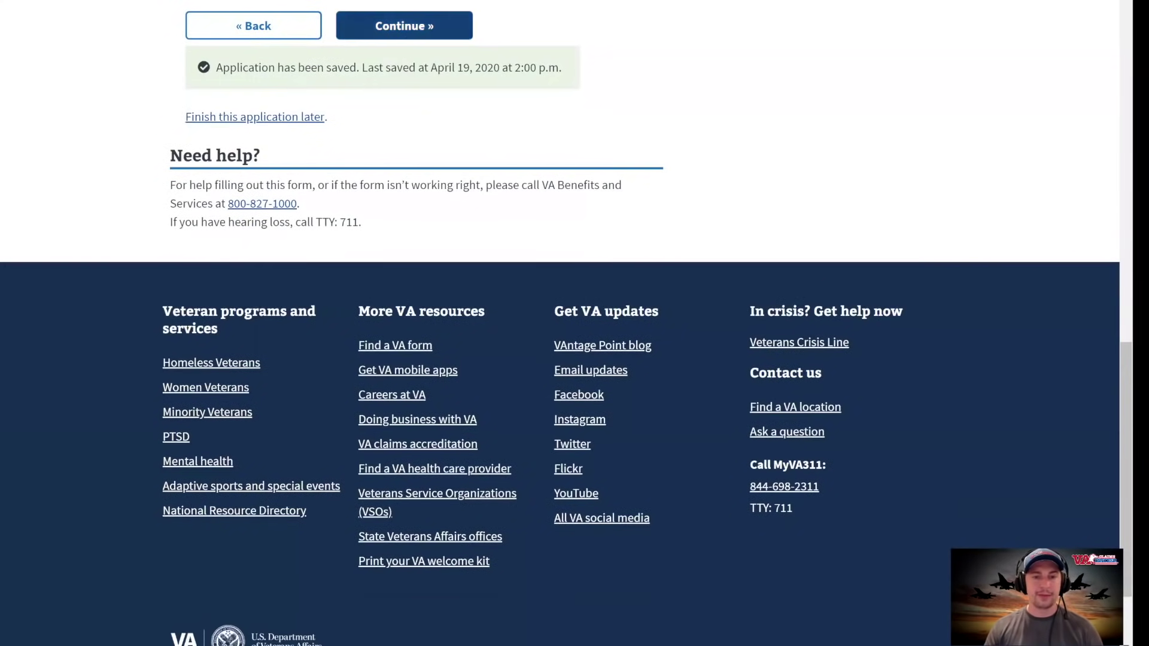
pyautogui.scroll(7, 709, 306)
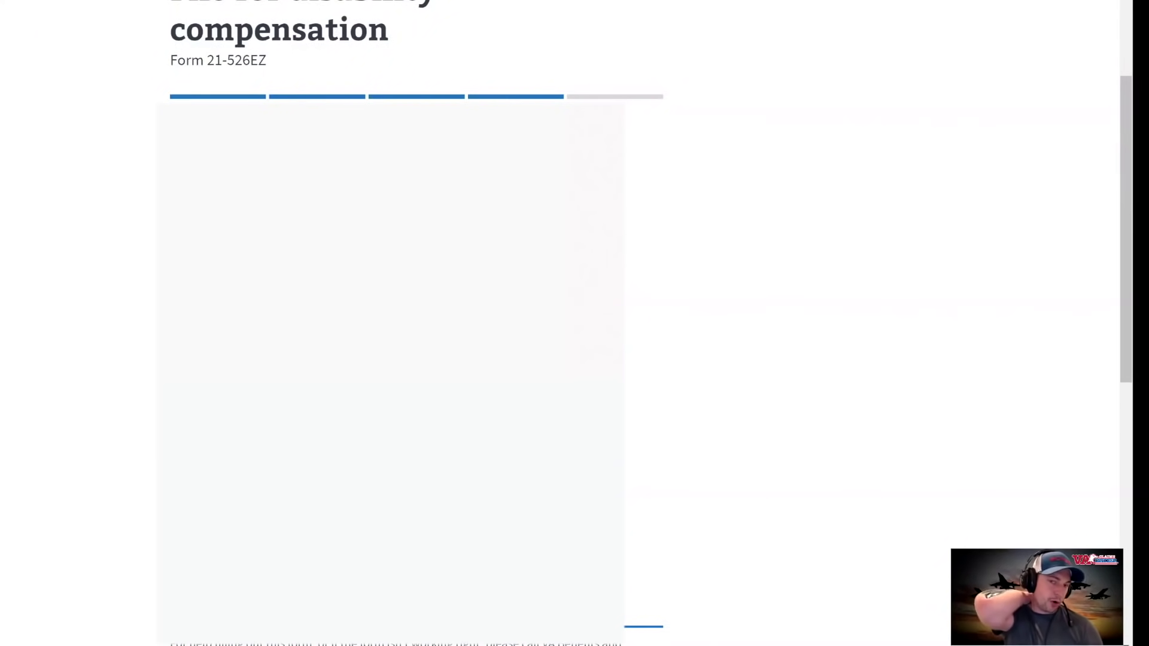
pyautogui.scroll(2, 838, 299)
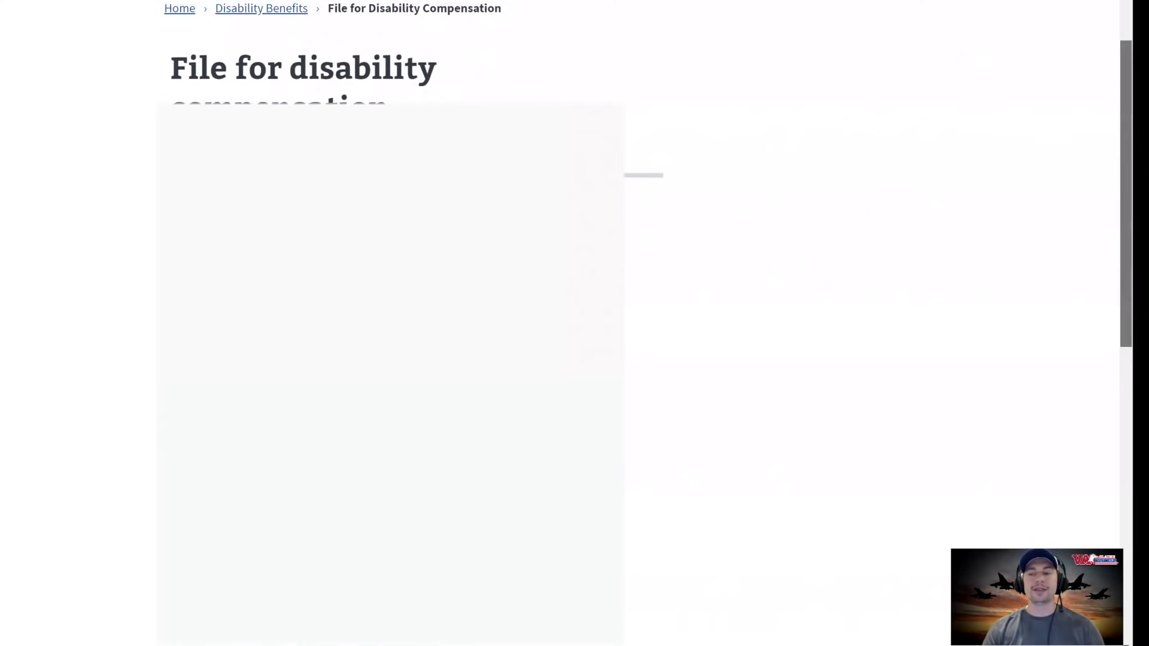
pyautogui.scroll(3, 824, 289)
pyautogui.scroll(-3, 823, 289)
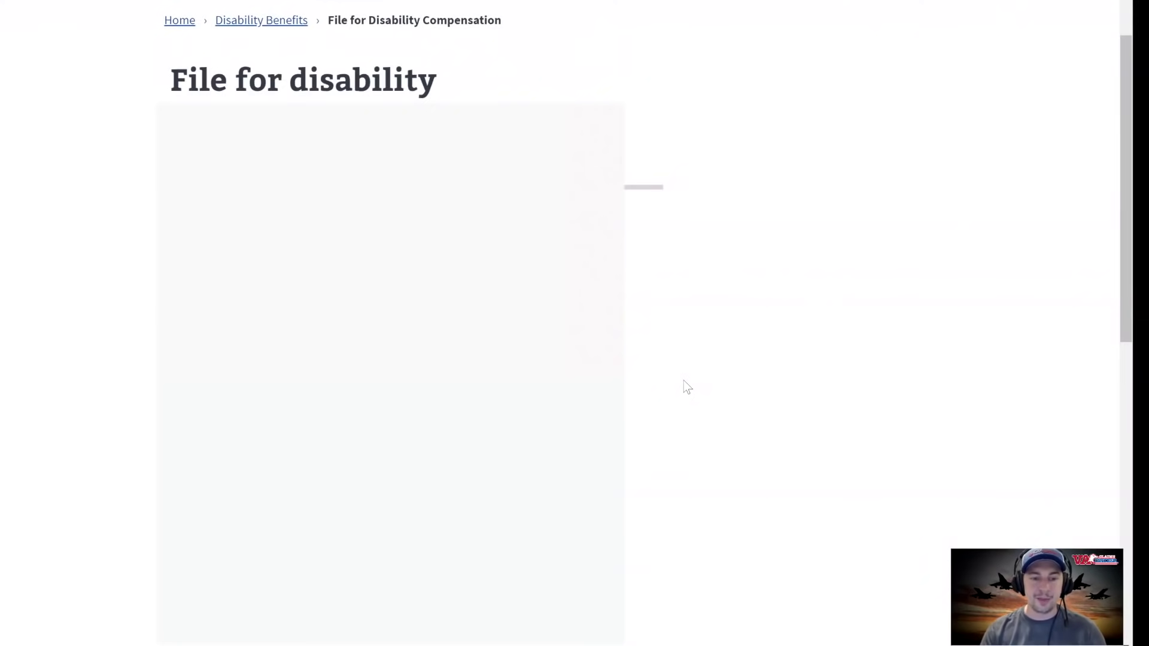
pyautogui.scroll(-1, 686, 386)
# Step: Answer No to the homelessness question
pyautogui.scroll(-1, 510, 484)
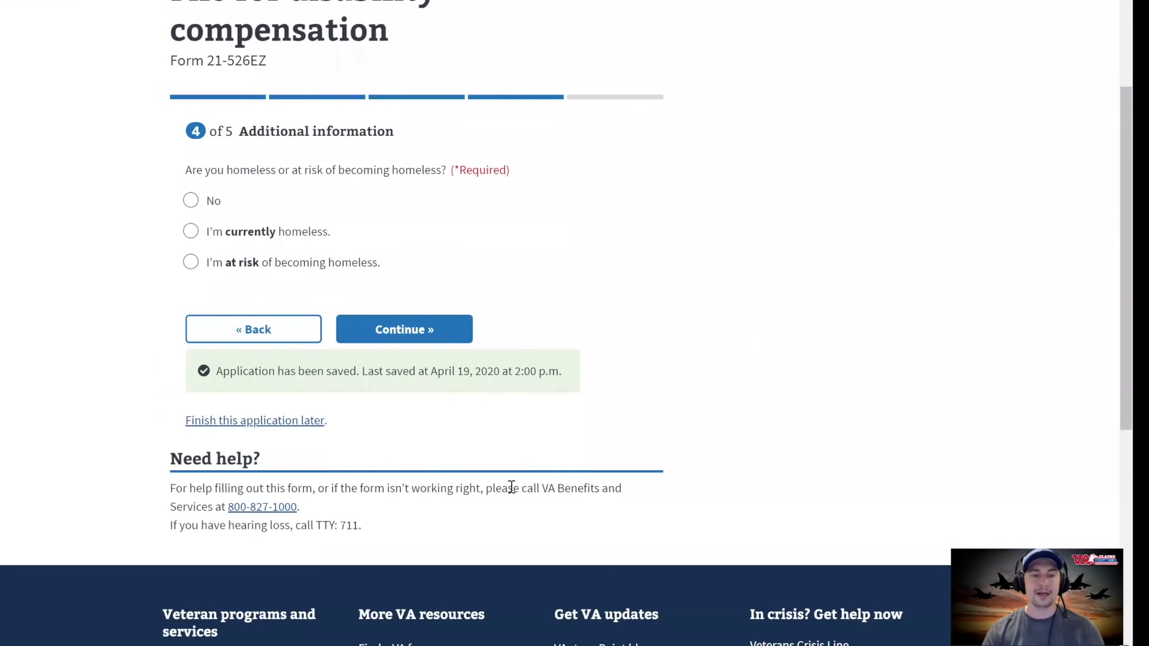
pyautogui.moveTo(188, 173); pyautogui.dragTo(405, 170)
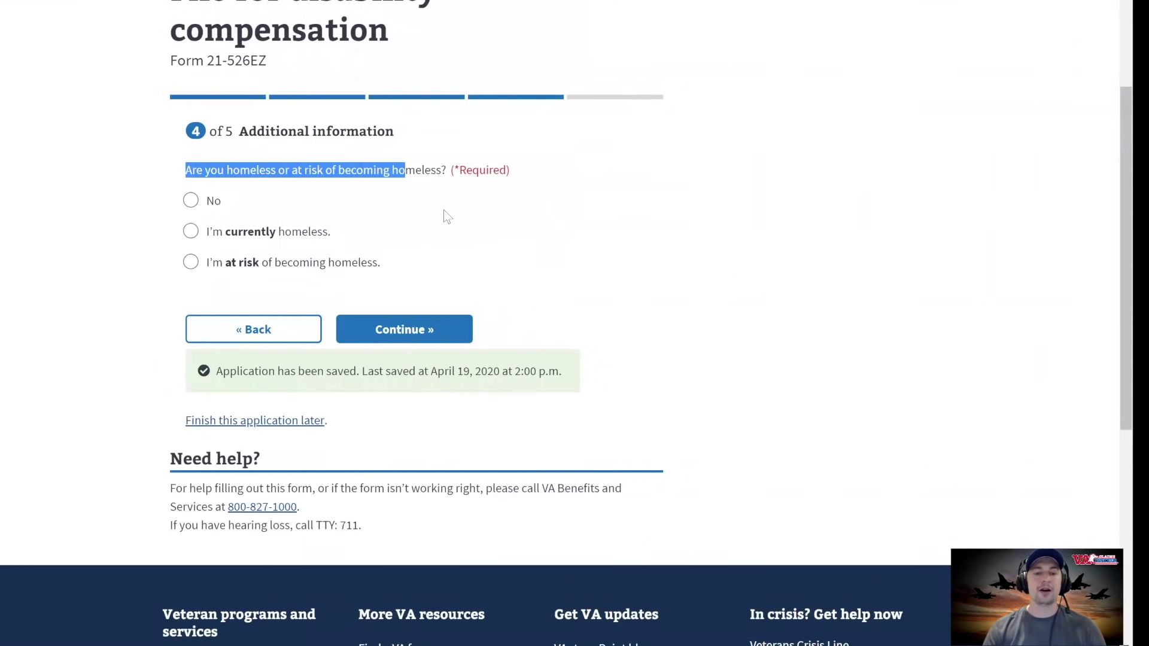
pyautogui.click(444, 209)
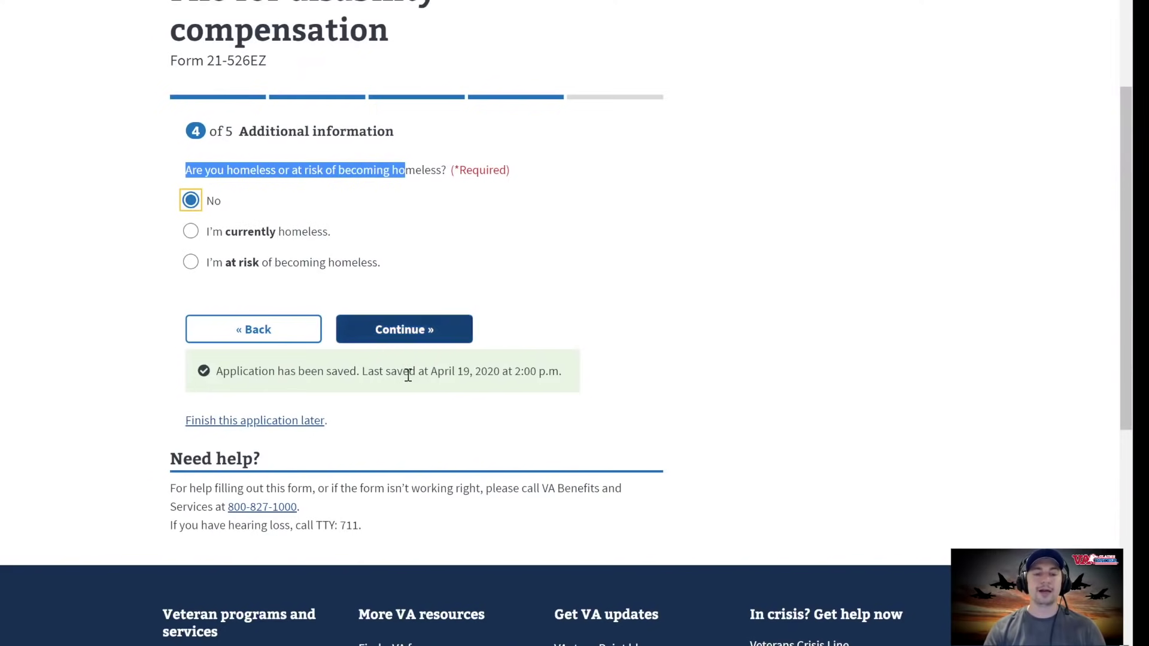
pyautogui.click(396, 346)
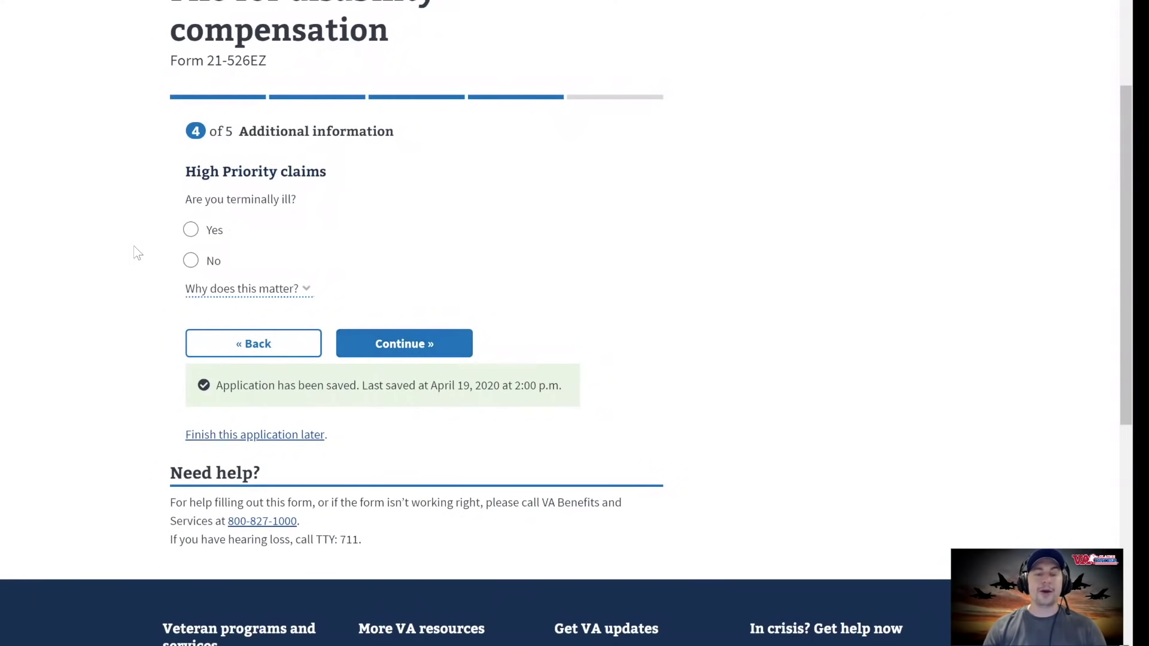
# Step: Answer No to being terminally ill and No to being a VA employee
pyautogui.click(281, 290)
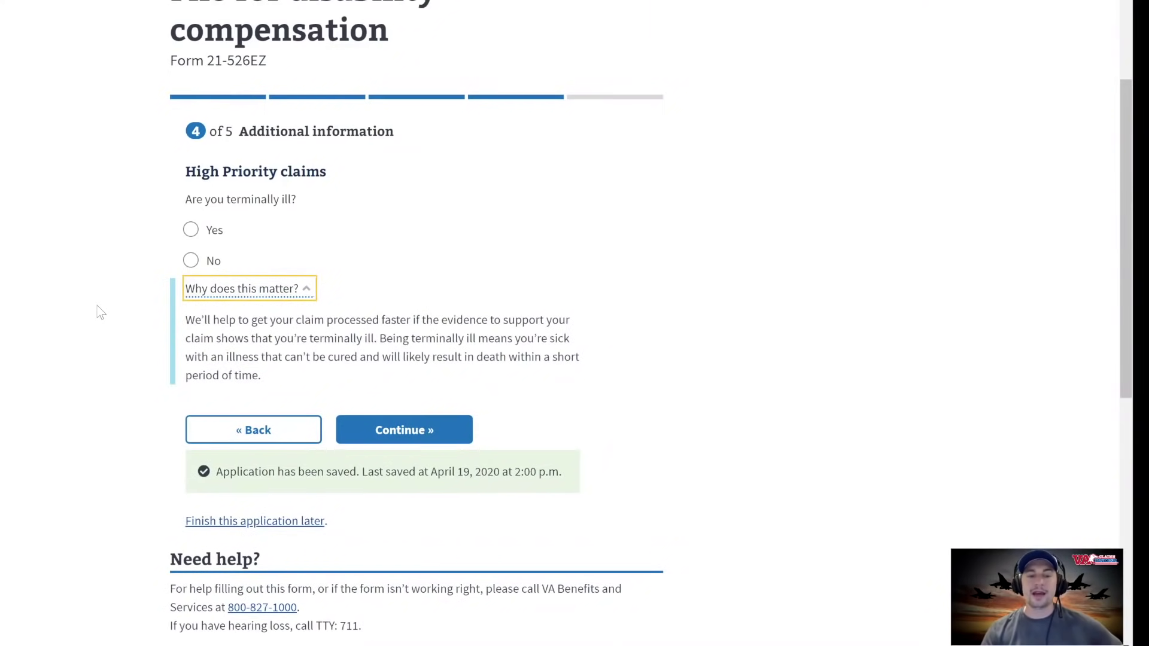
pyautogui.scroll(-1, 100, 312)
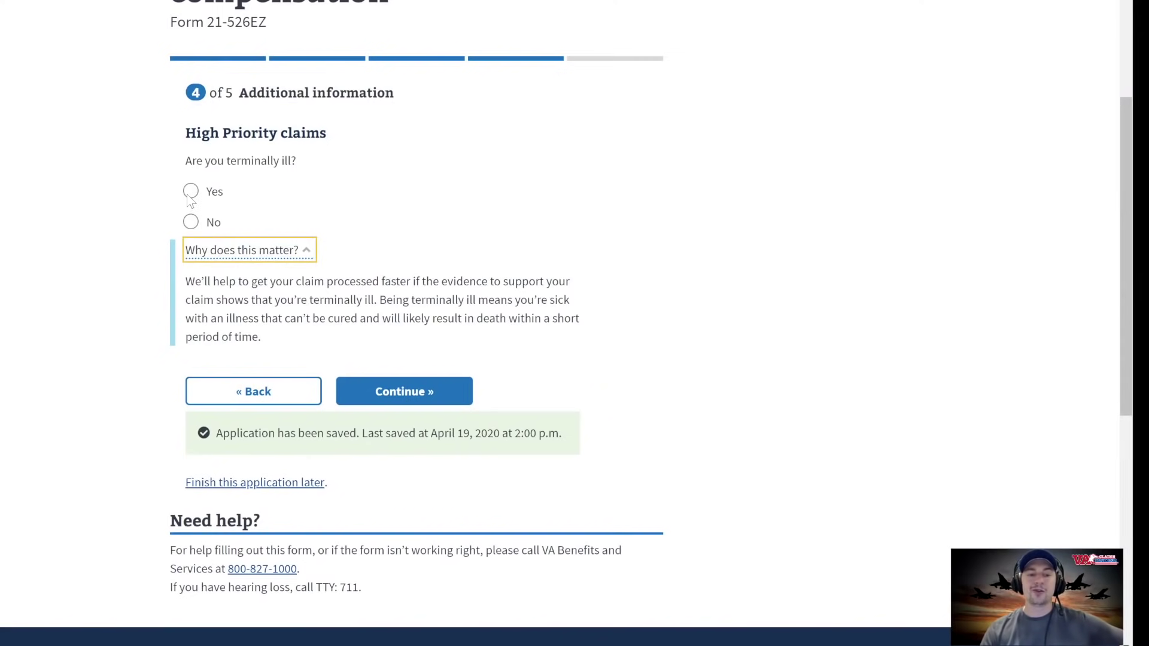
pyautogui.click(188, 226)
pyautogui.click(412, 391)
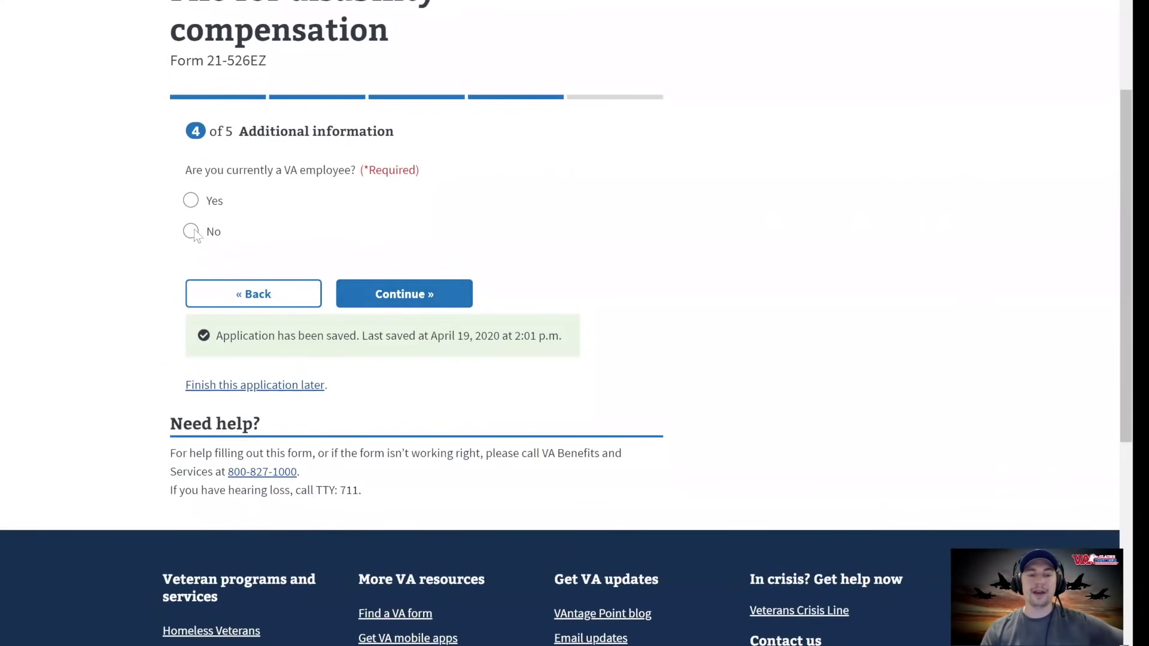
pyautogui.click(191, 231)
pyautogui.click(393, 292)
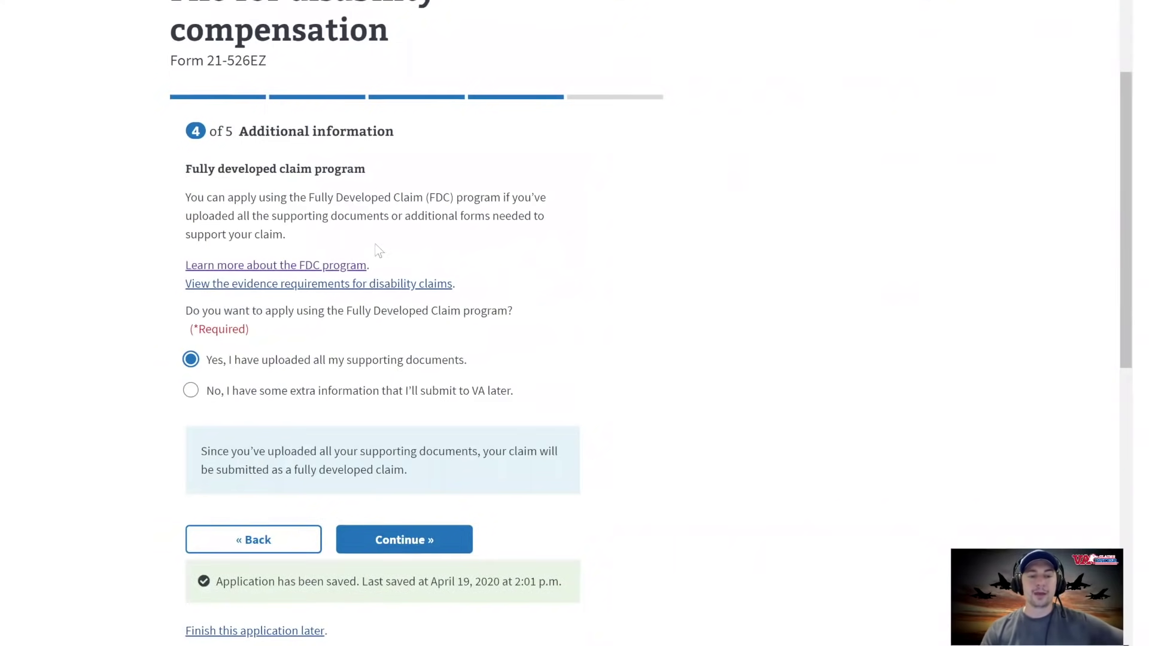
# Step: Keep 'Yes, I have uploaded all my supporting documents' for the Fully Developed Claim and proceed to Review Application
pyautogui.scroll(2, 1058, 418)
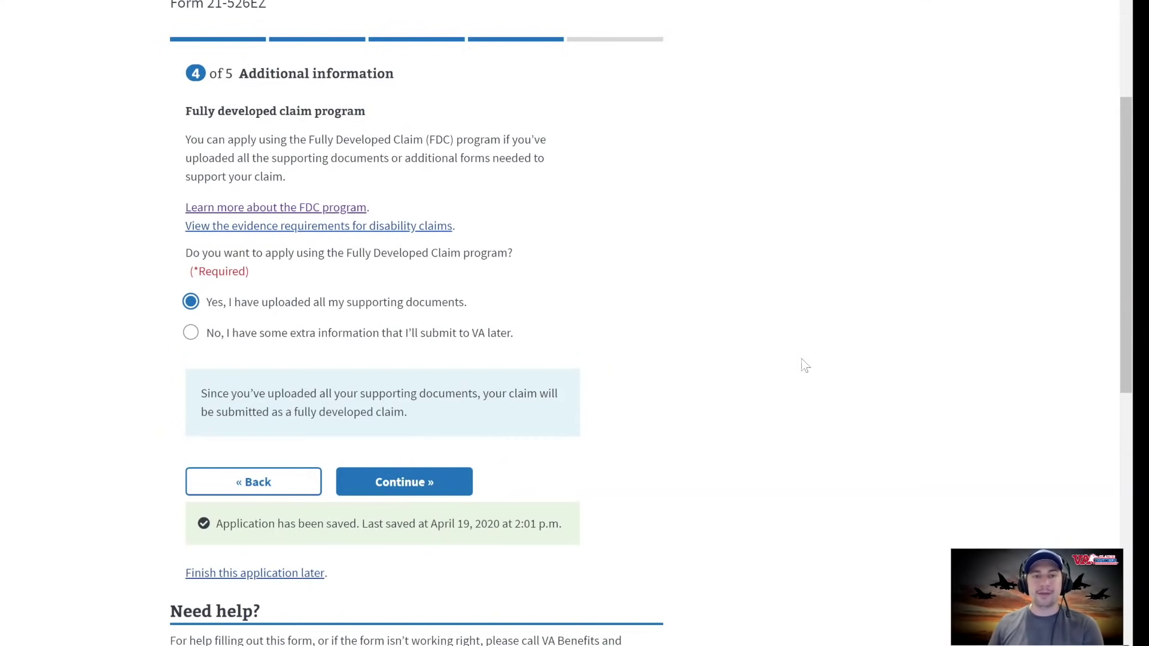
pyautogui.scroll(1, 802, 358)
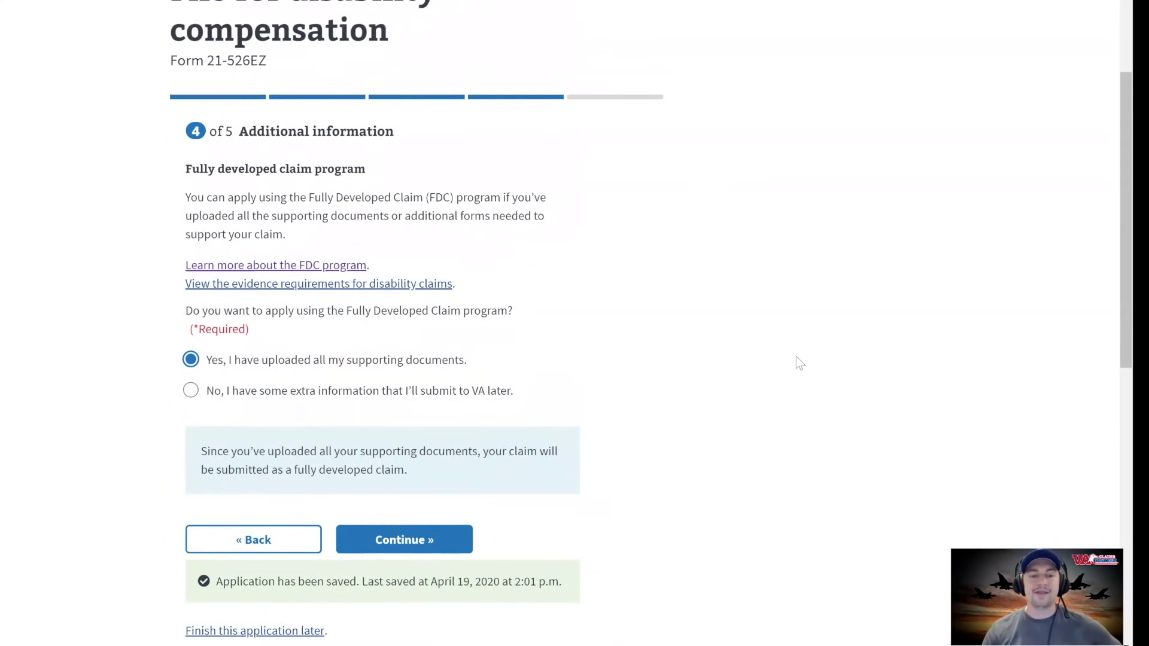
pyautogui.scroll(-1, 678, 441)
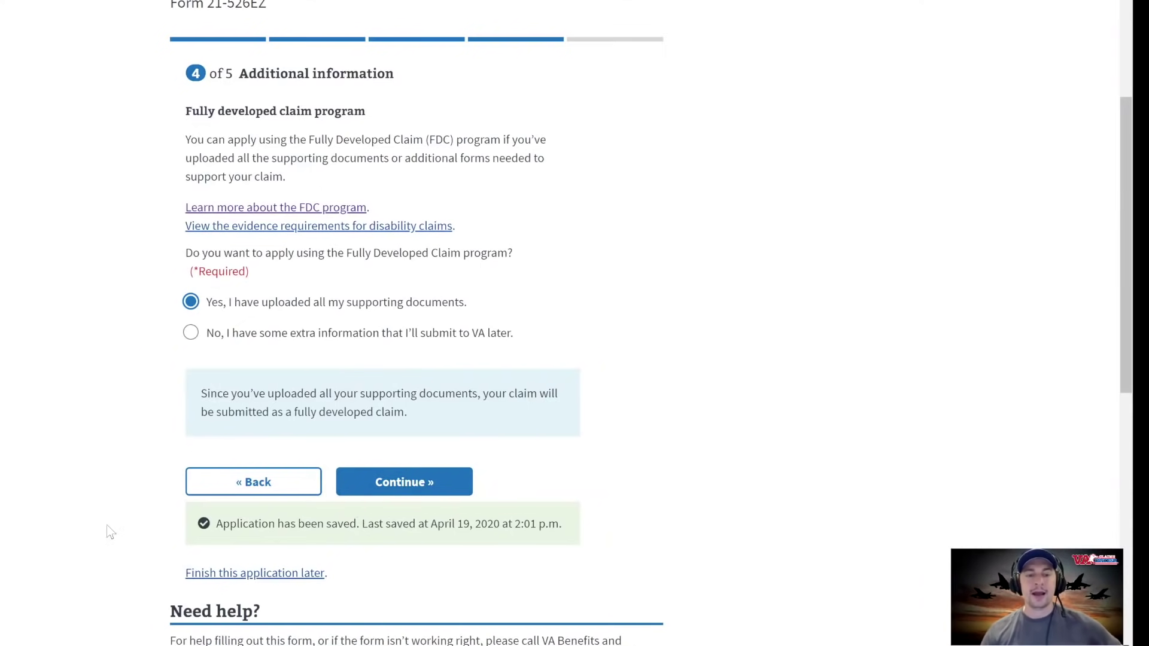
pyautogui.scroll(1, 120, 449)
pyautogui.click(190, 324)
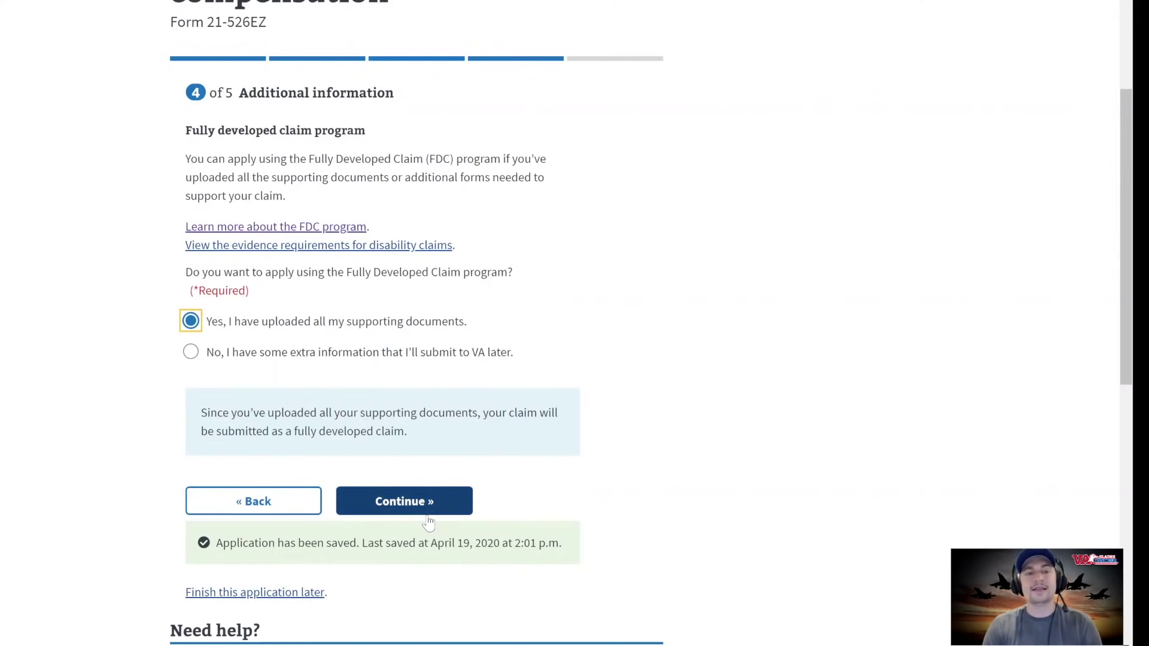
pyautogui.scroll(3, 764, 464)
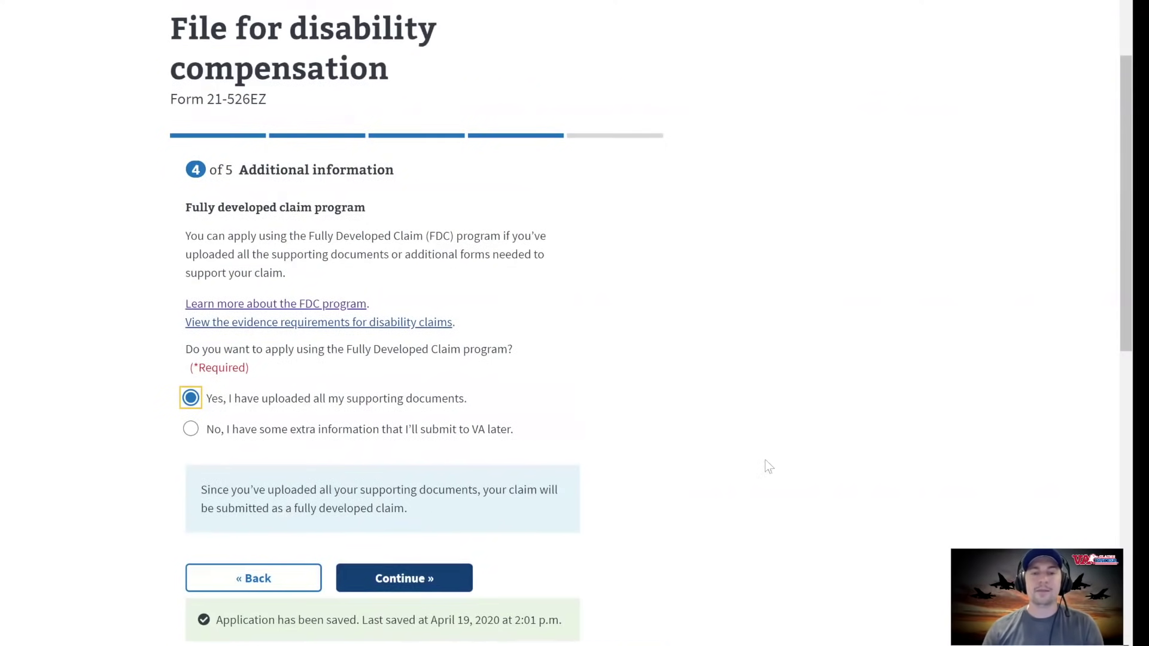
pyautogui.scroll(-2, 1065, 366)
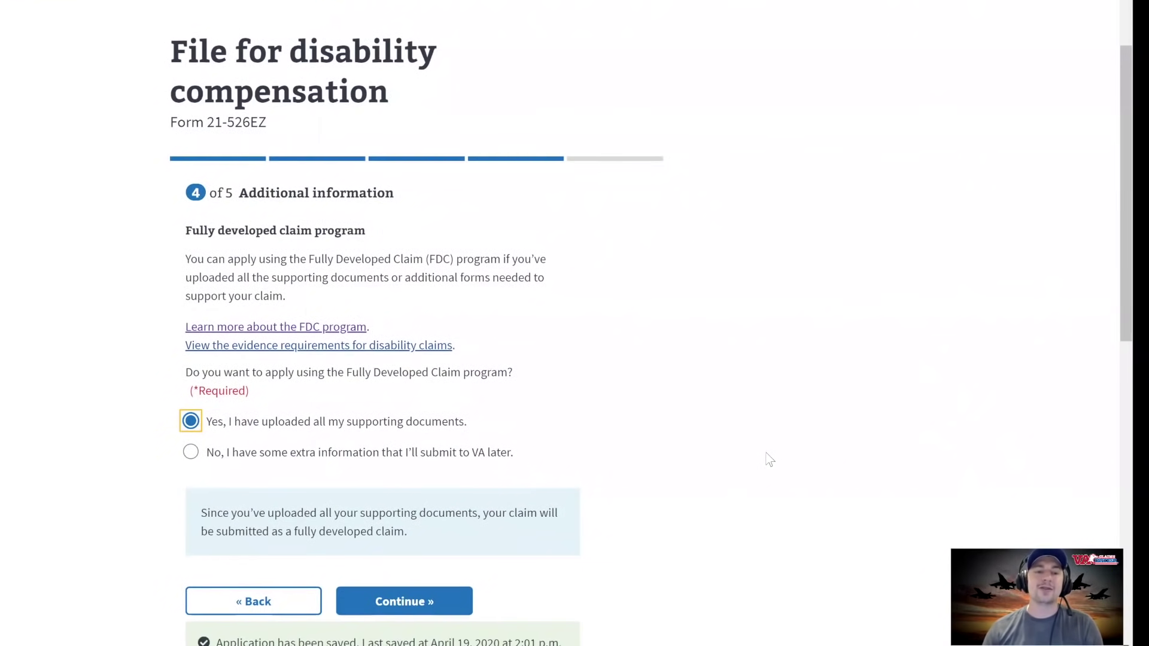
pyautogui.scroll(-1, 767, 462)
pyautogui.scroll(-1, 770, 459)
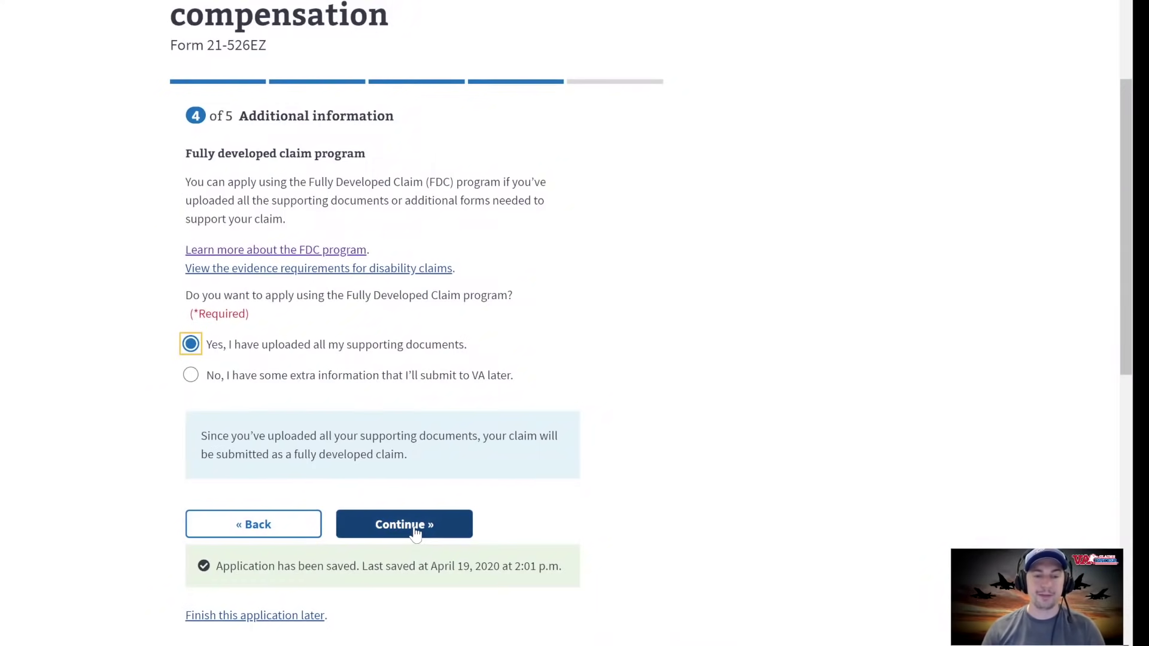
pyautogui.scroll(2, 443, 538)
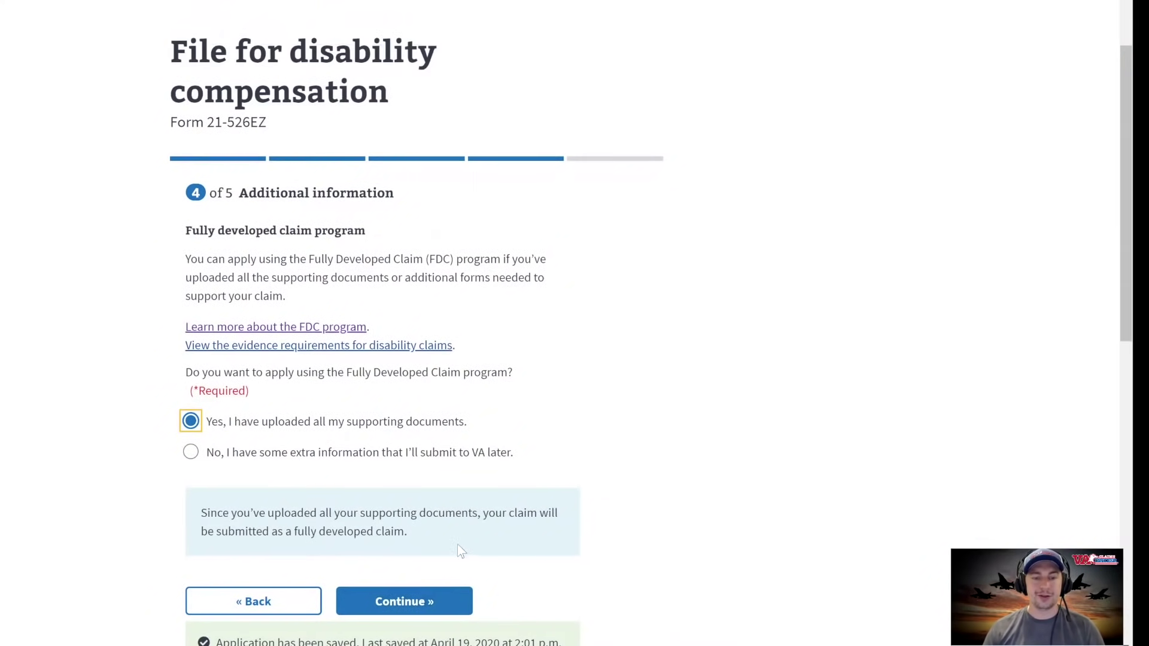
pyautogui.scroll(-2, 458, 545)
pyautogui.click(422, 546)
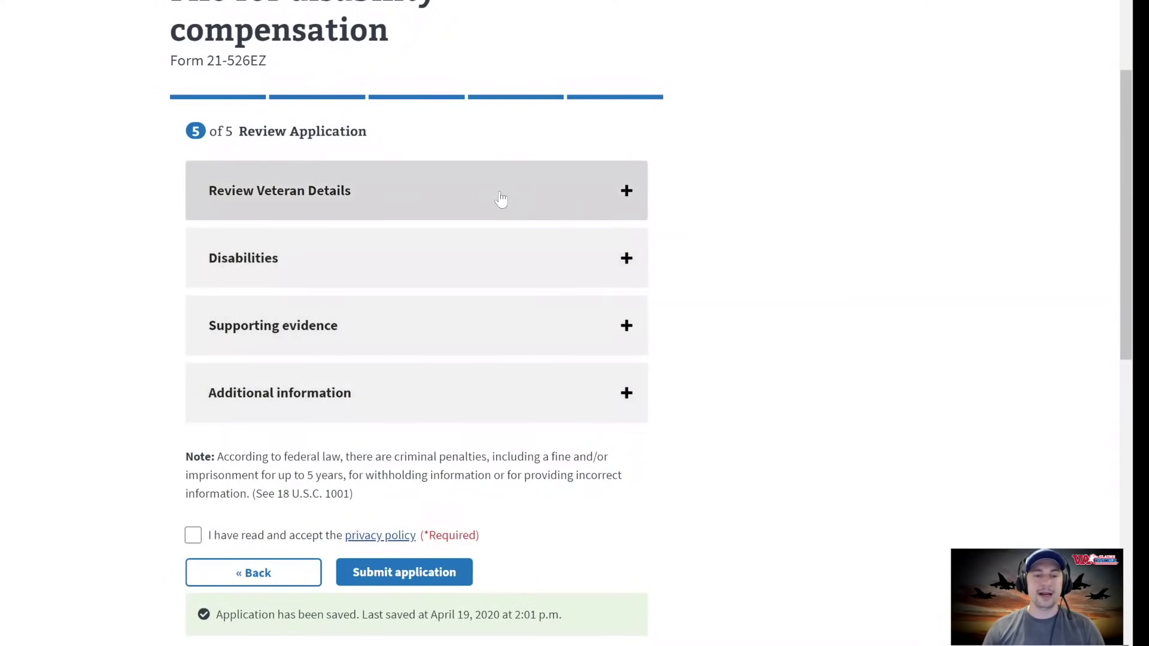
pyautogui.scroll(-1, 482, 198)
pyautogui.scroll(-1, 490, 206)
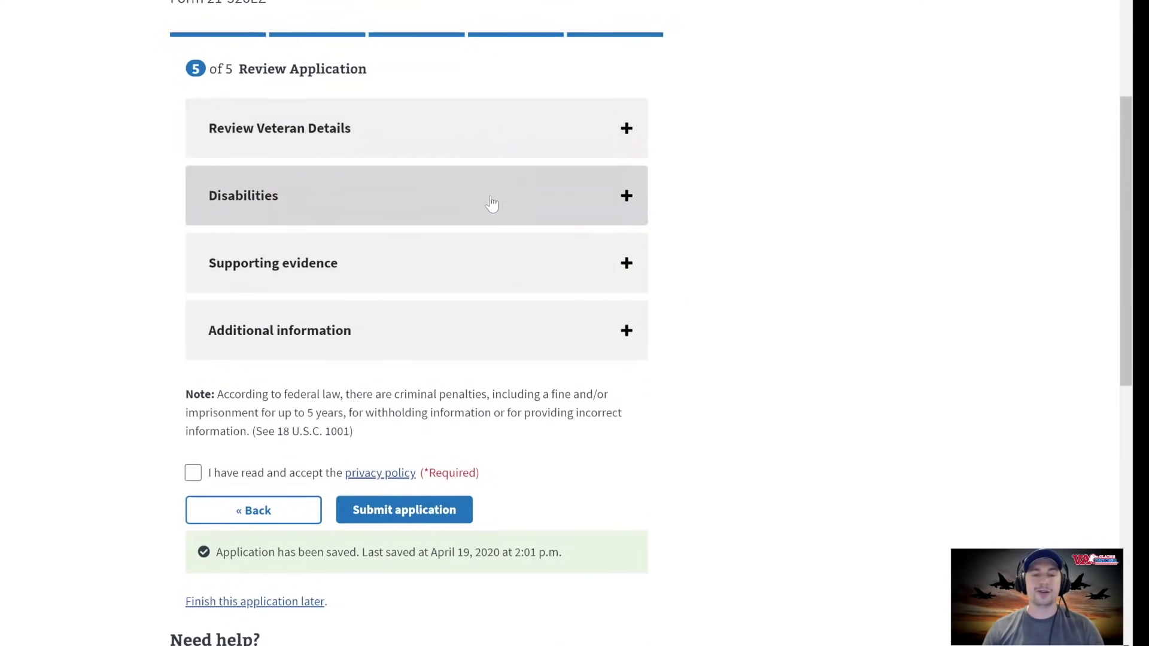
pyautogui.scroll(-2, 487, 240)
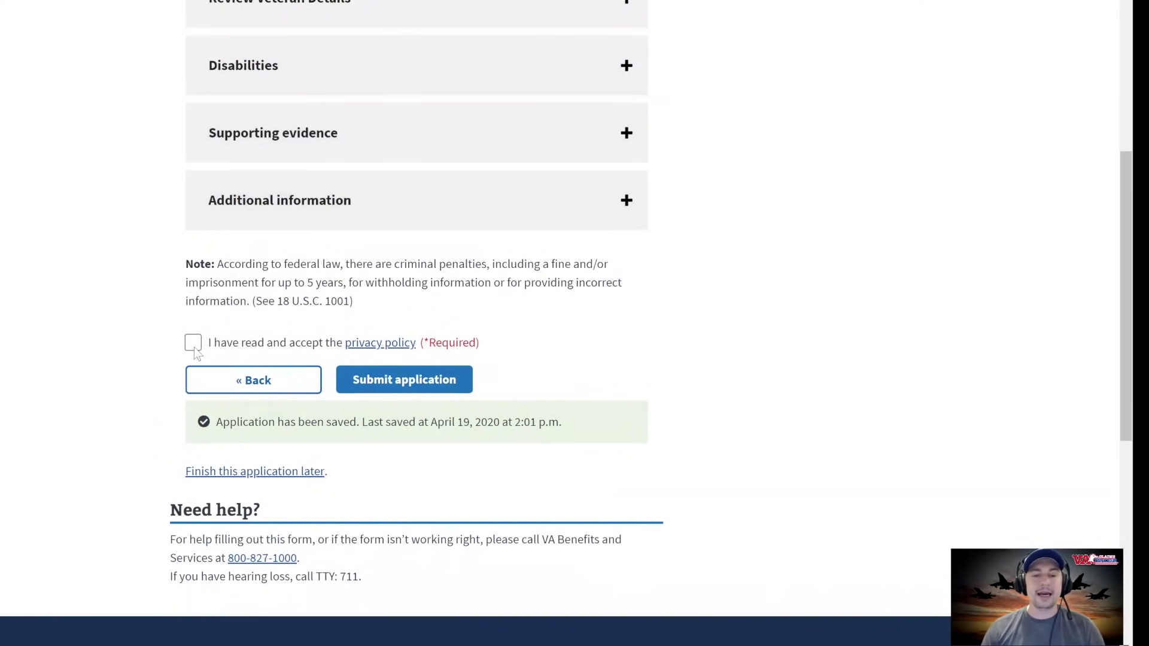
pyautogui.click(192, 345)
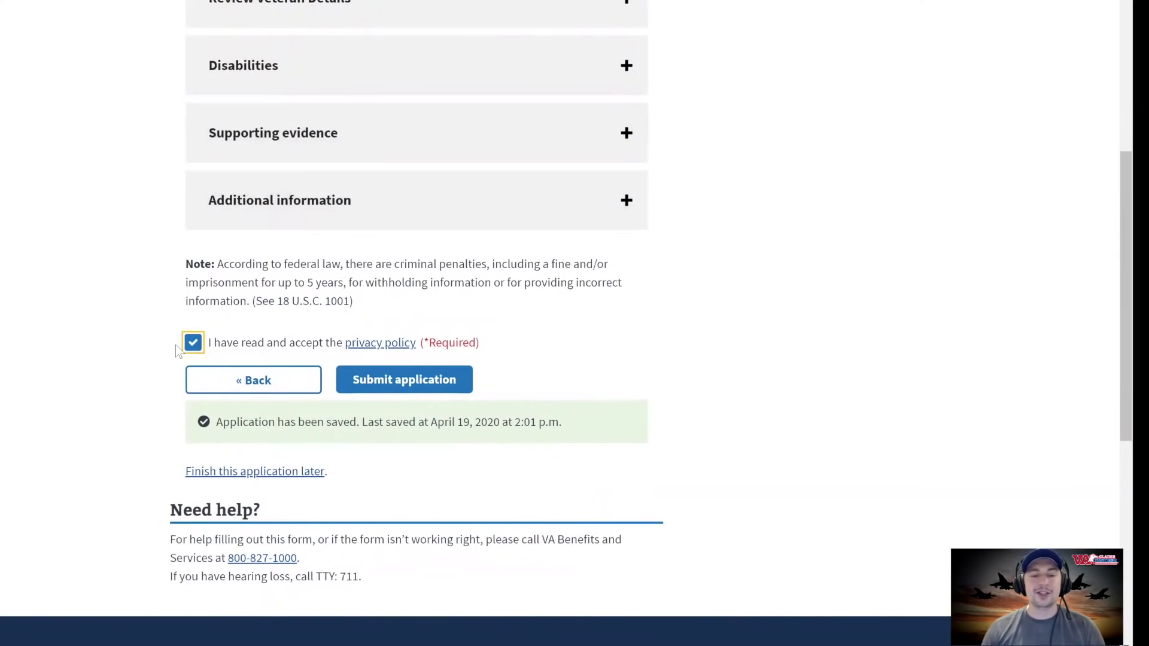
pyautogui.moveTo(186, 265); pyautogui.dragTo(359, 302)
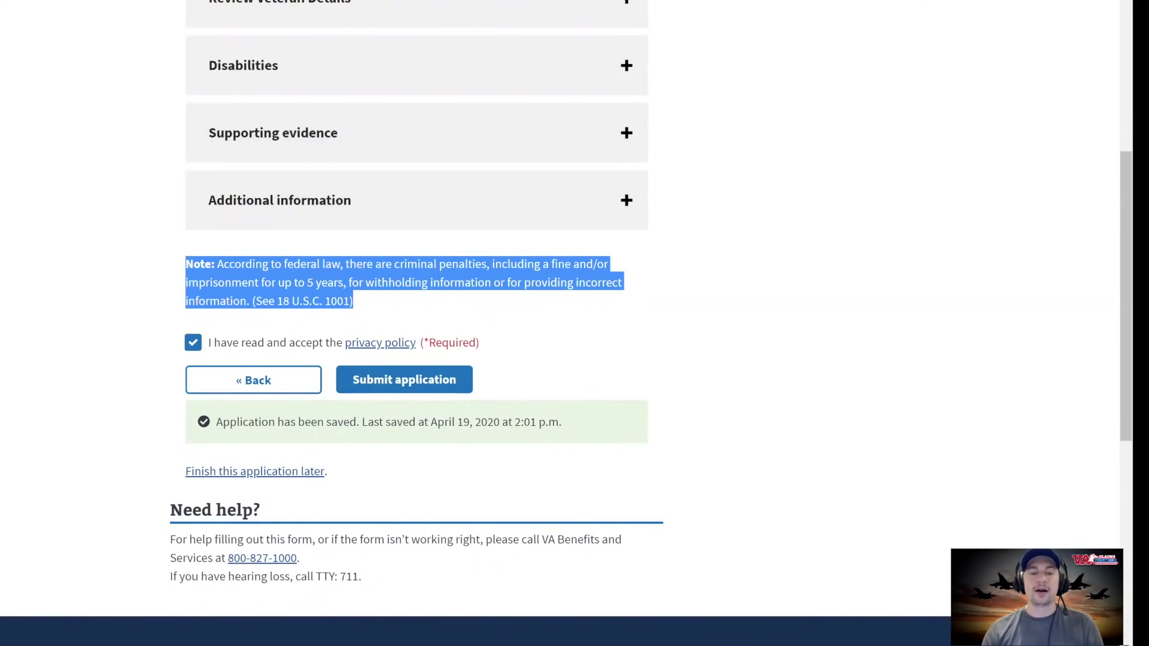
pyautogui.click(399, 270)
pyautogui.moveTo(534, 264); pyautogui.dragTo(585, 264)
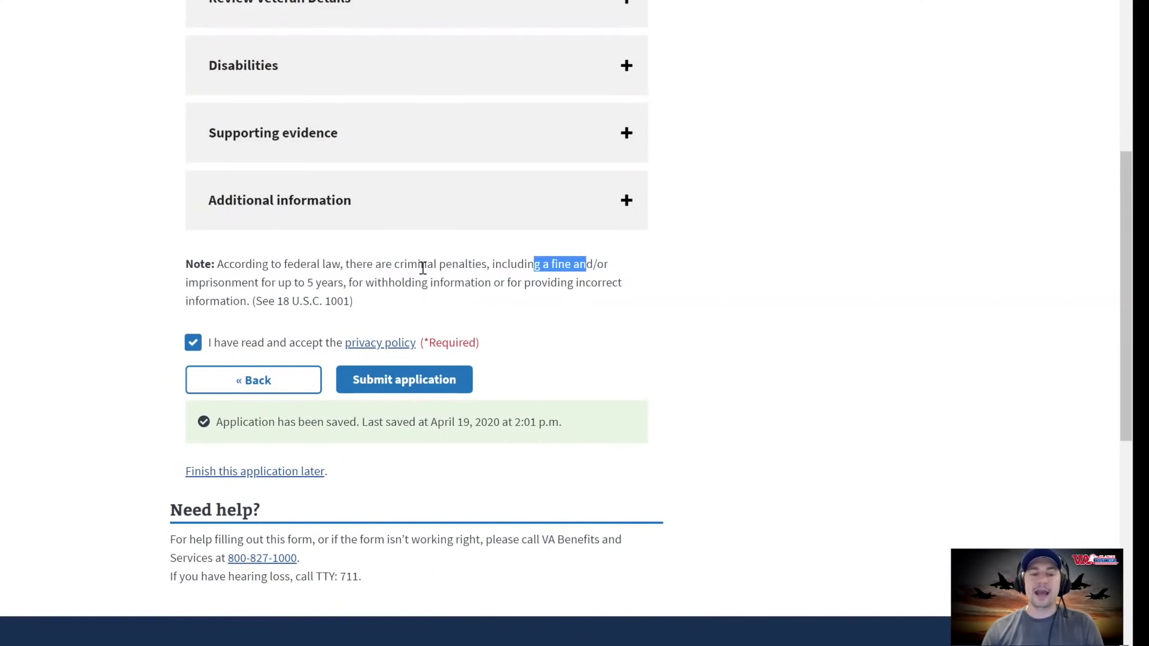
pyautogui.click(363, 269)
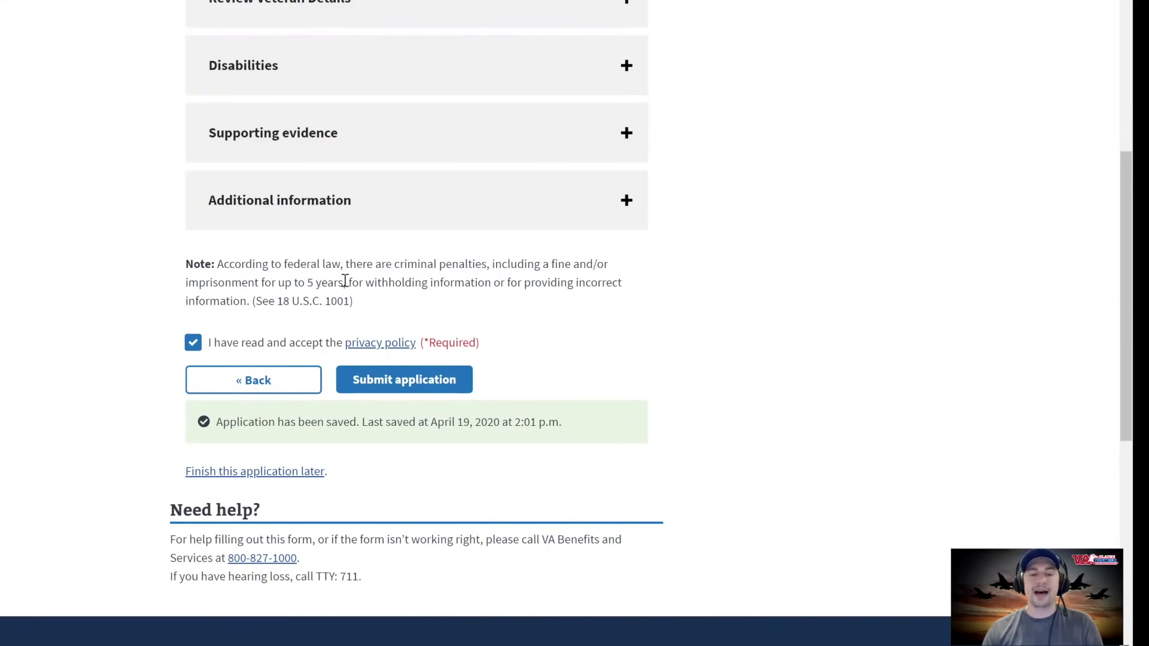
pyautogui.scroll(-1, 345, 281)
pyautogui.click(194, 326)
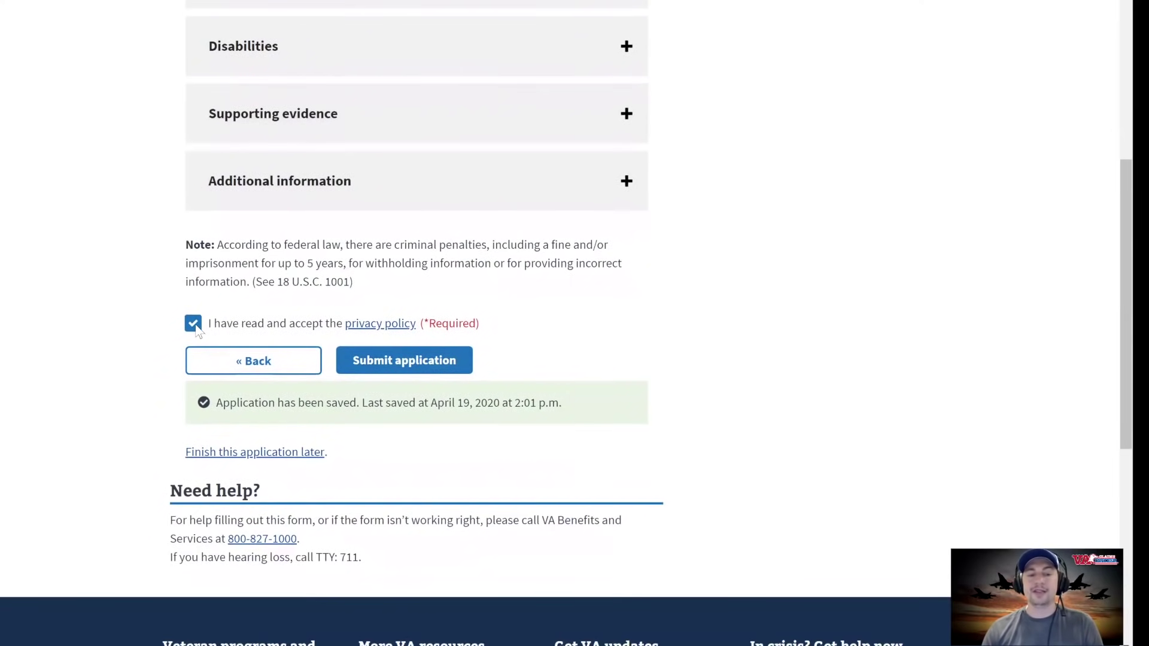
pyautogui.click(195, 326)
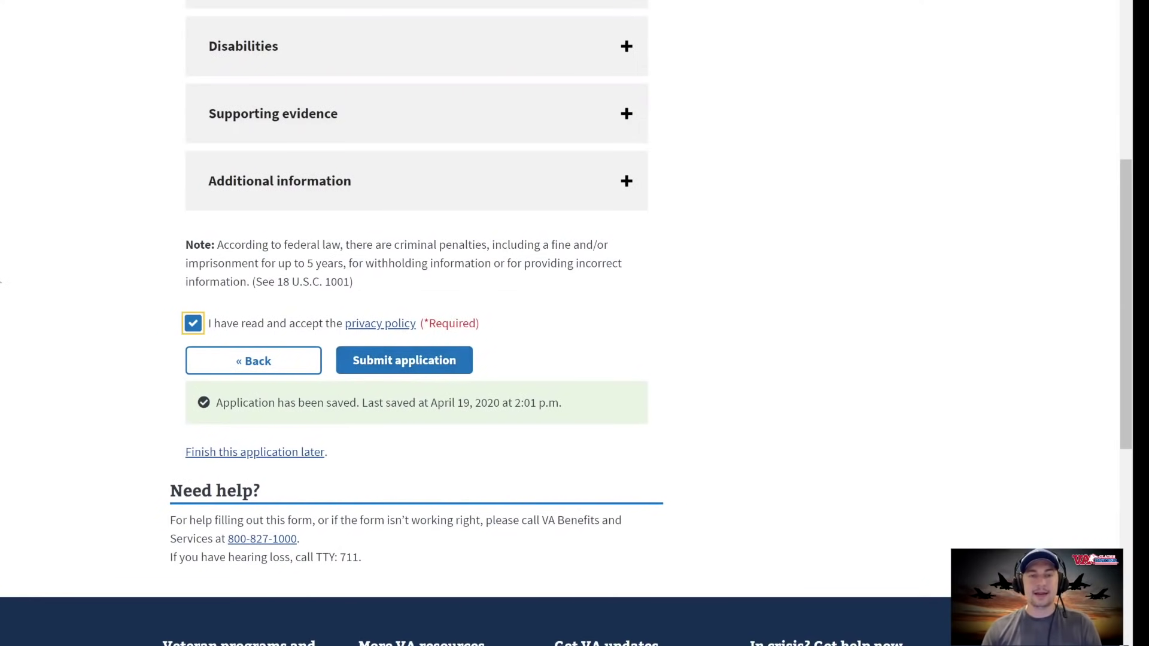
pyautogui.click(192, 329)
pyautogui.scroll(7, 419, 329)
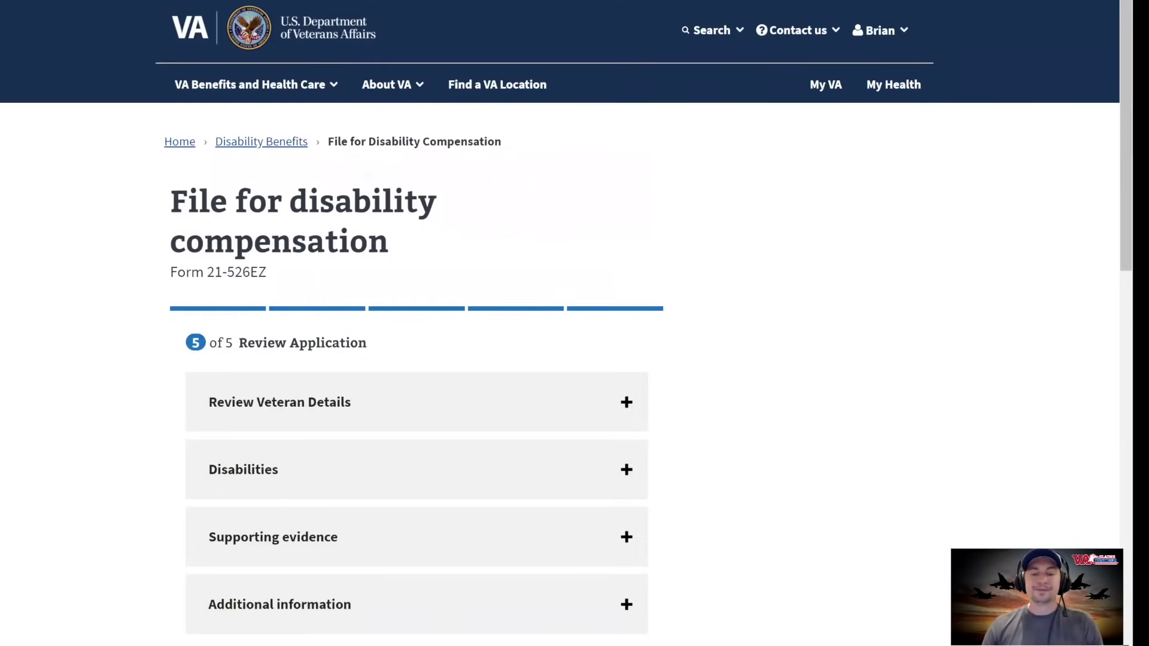
pyautogui.scroll(-2, 472, 501)
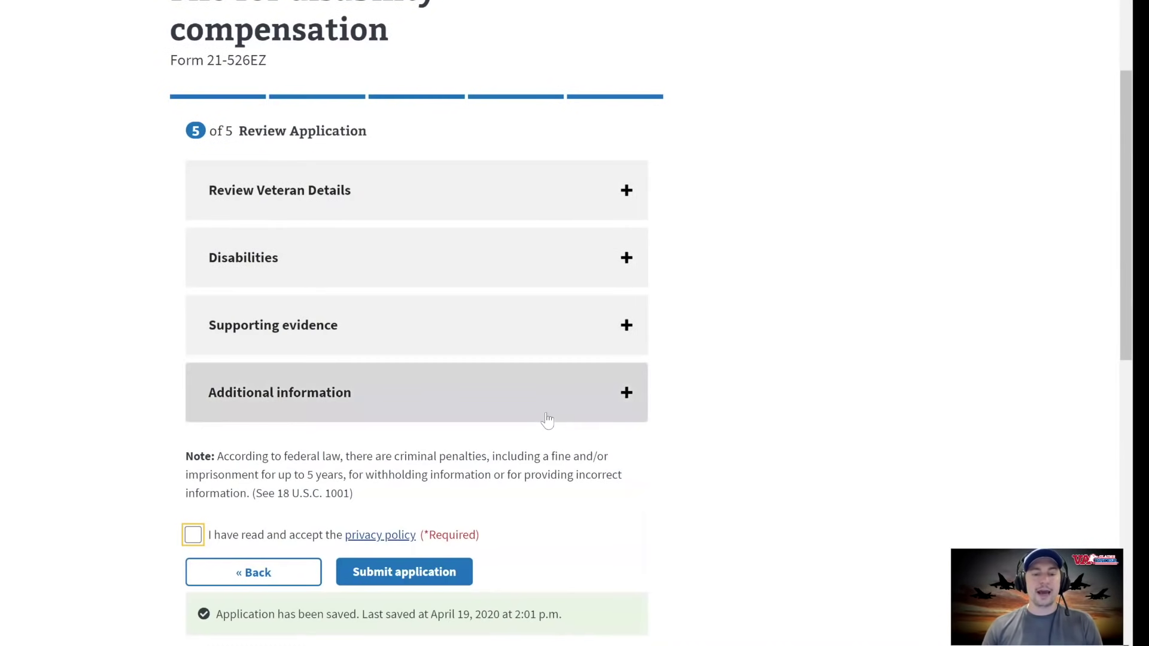
pyautogui.scroll(2, 549, 419)
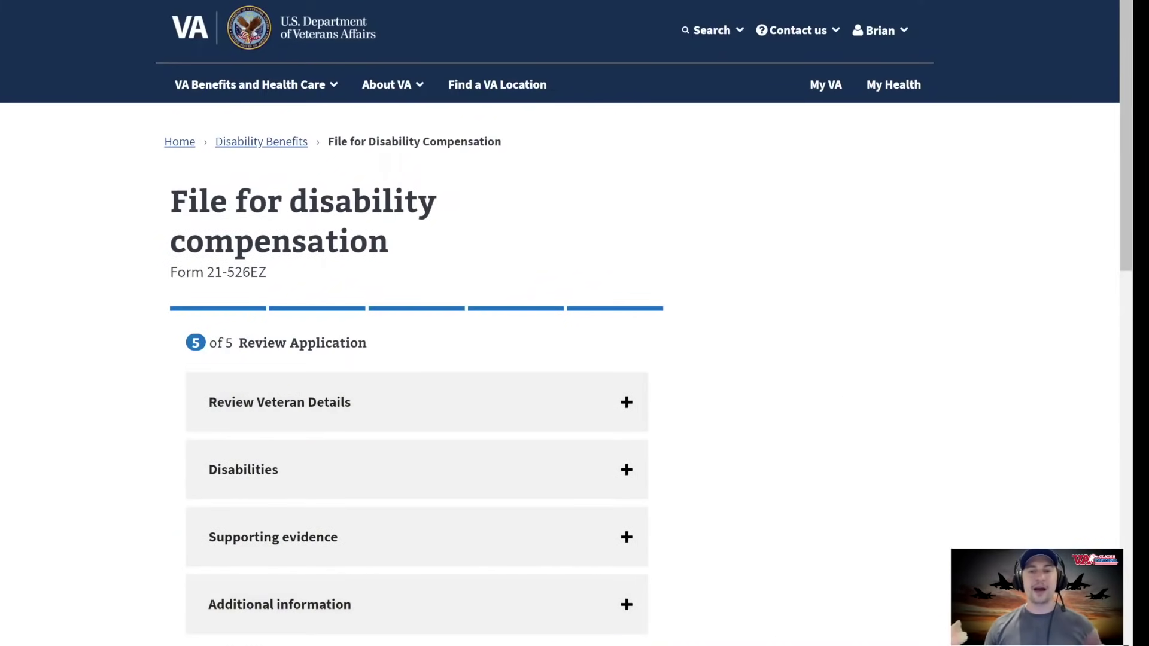